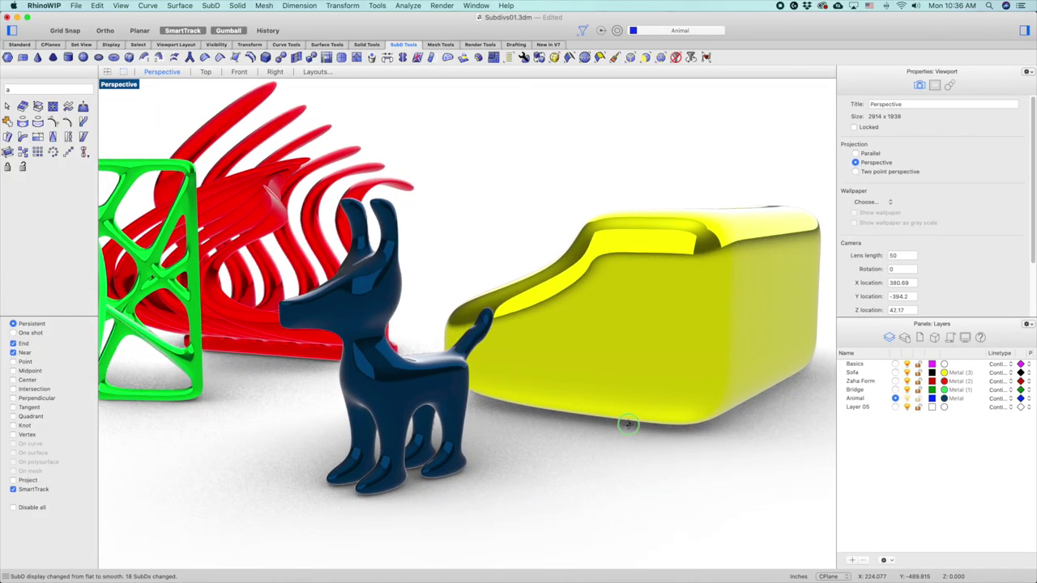
Examine the finished sofa, animal, bridge and Zaha Form SubD models from several angles
right_drag(526, 423, 631, 432)
right_drag(507, 429, 458, 467)
right_drag(520, 424, 470, 411)
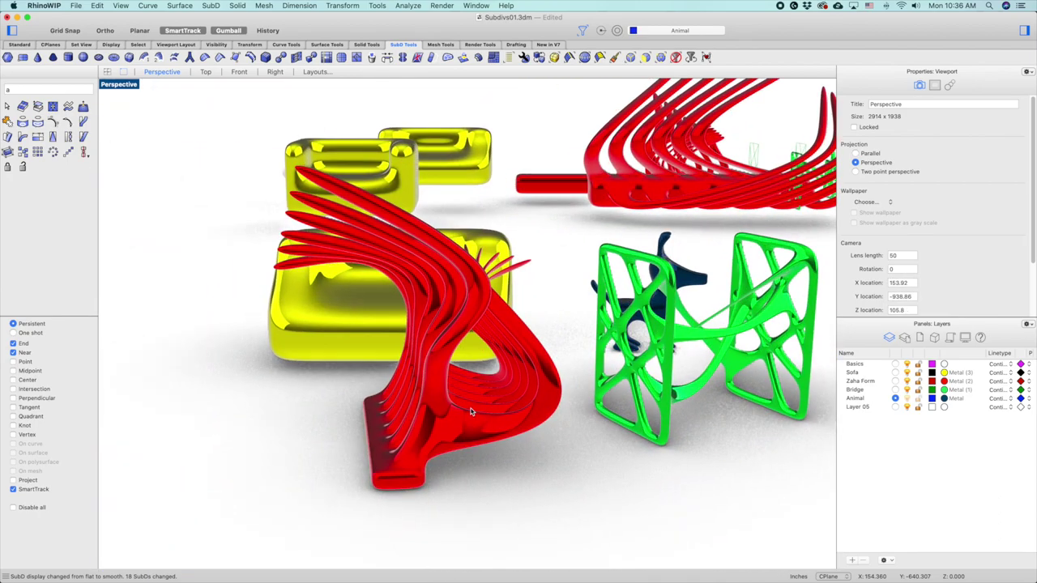
shift+right_drag(656, 445, 493, 453)
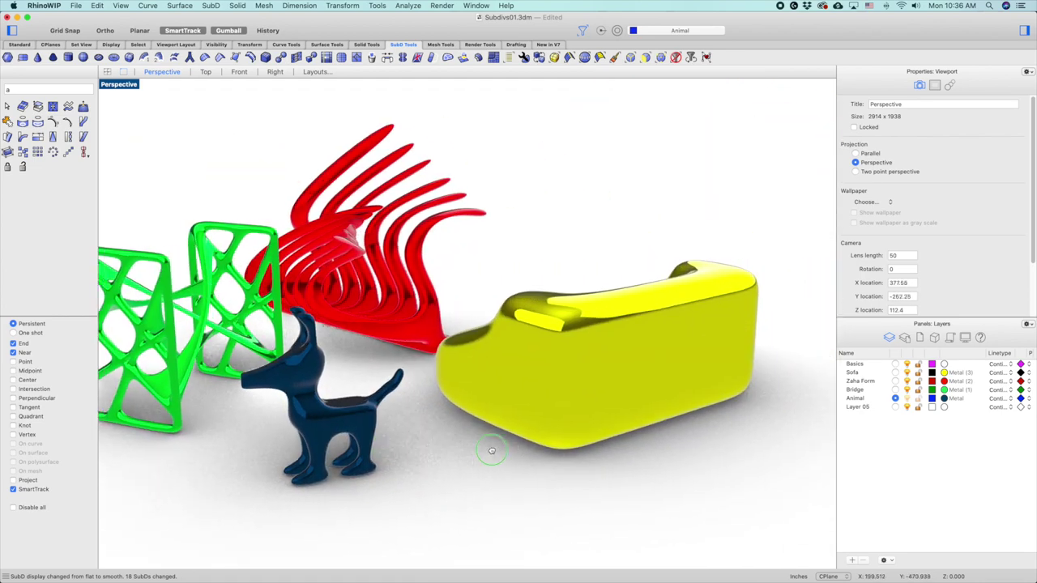
right_drag(632, 456, 559, 422)
scroll(657, 414, down, 7)
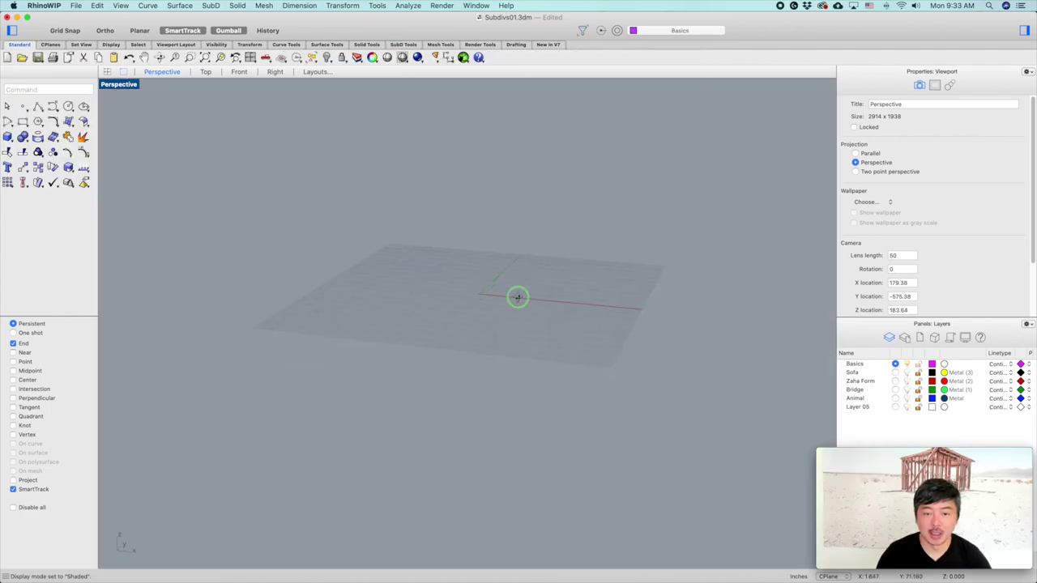
Create a SubD box on the construction plane with X count 3, Y count 3 and Z count 2, and zoom to it
scroll(518, 292, down, 5)
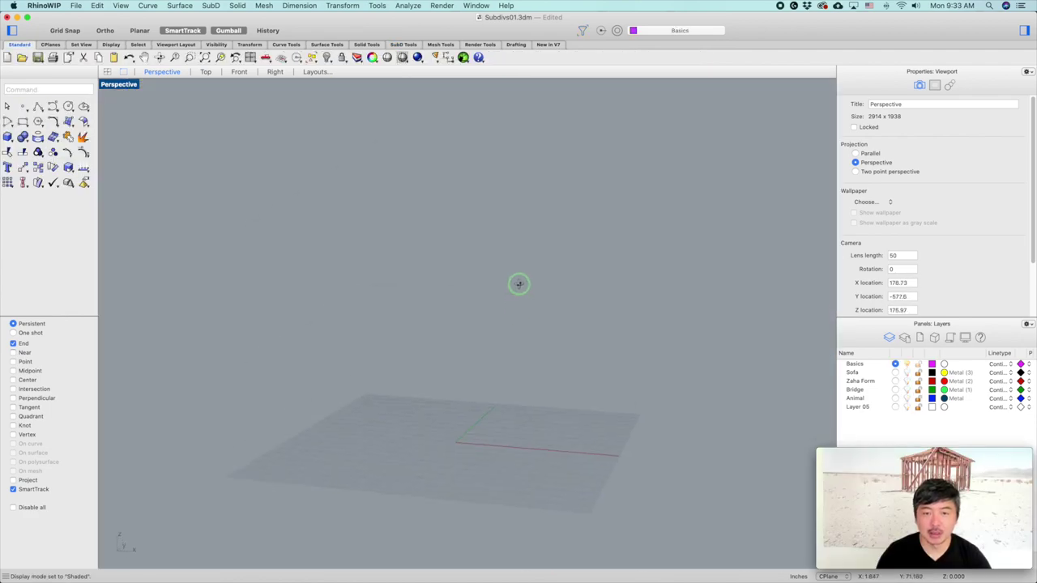
right_drag(519, 287, 504, 289)
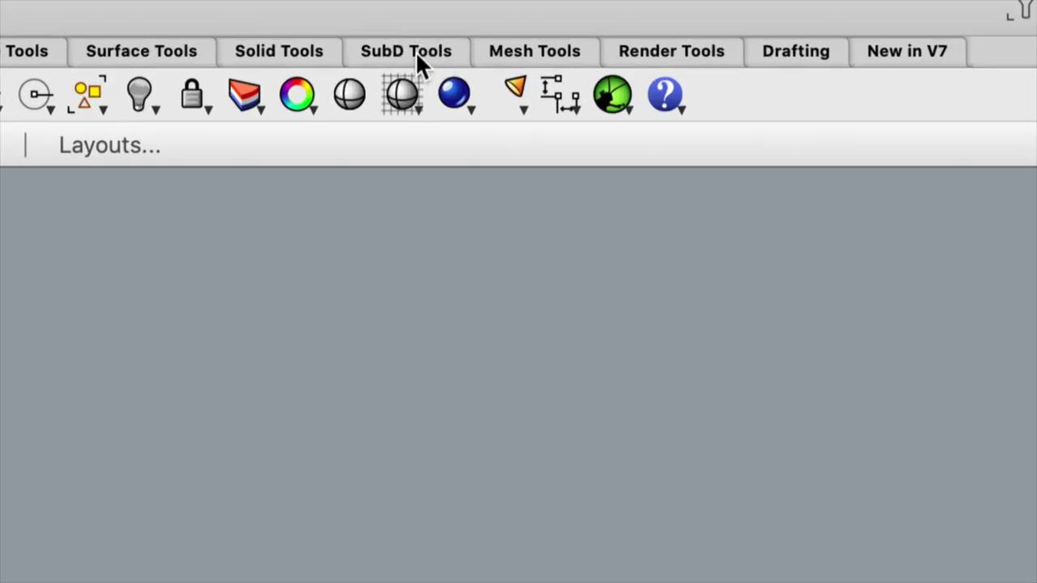
click(417, 55)
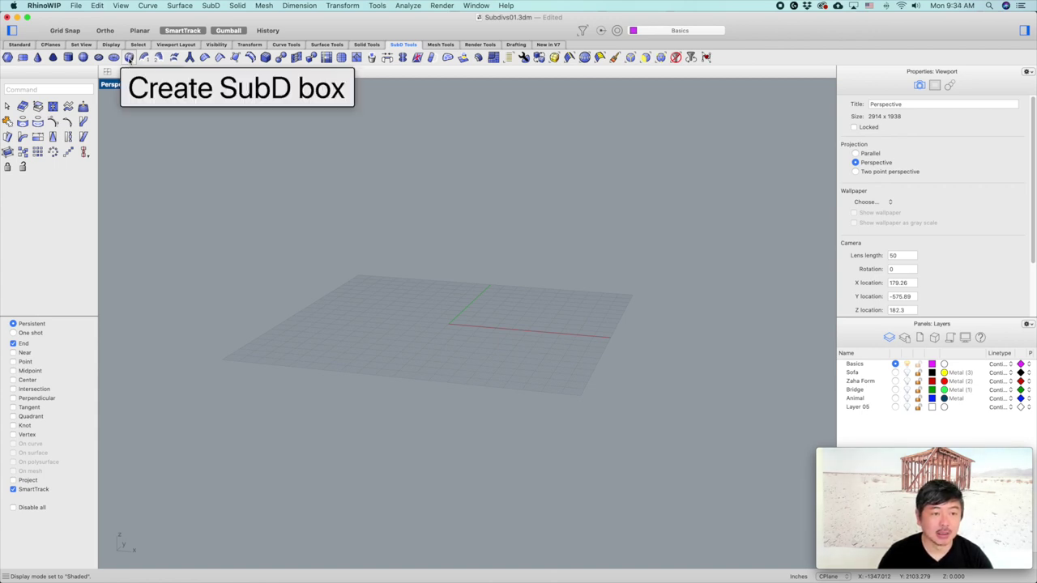
click(128, 59)
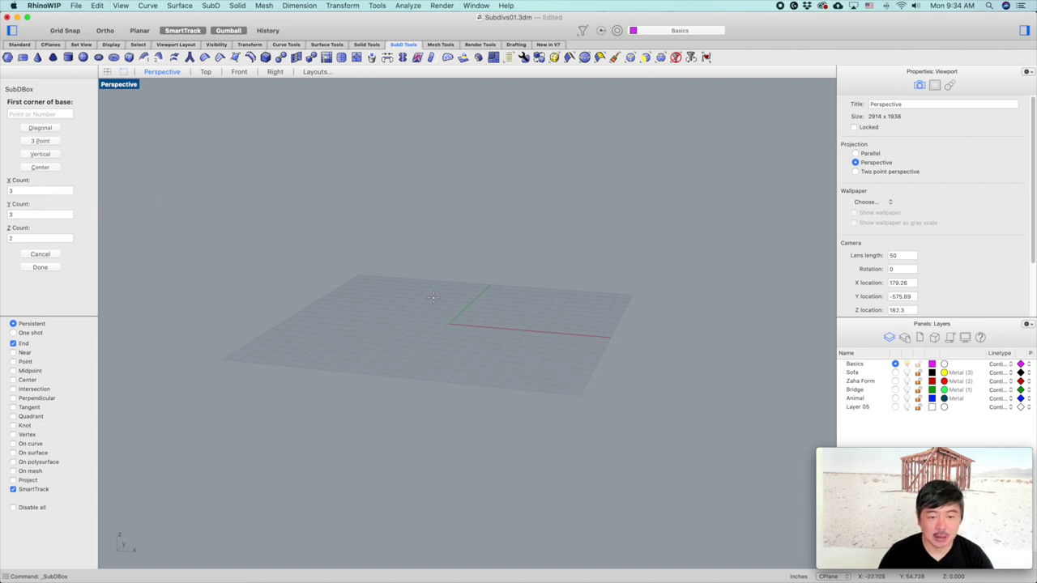
click(431, 324)
click(510, 300)
click(502, 266)
scroll(534, 313, down, 5)
shift+right_drag(534, 313, 551, 289)
click(597, 276)
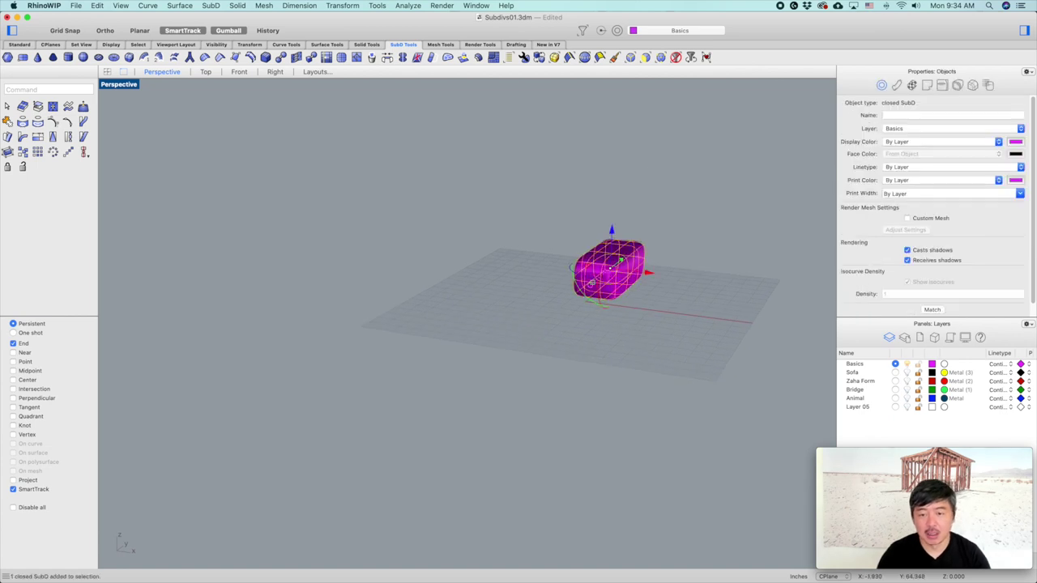
text(zs)
key(Return)
click(691, 243)
scroll(692, 271, down, 6)
right_drag(692, 289, 682, 299)
Delete the SubD box with the 3 × 3 × 2 face counts
right_click(306, 302)
click(117, 58)
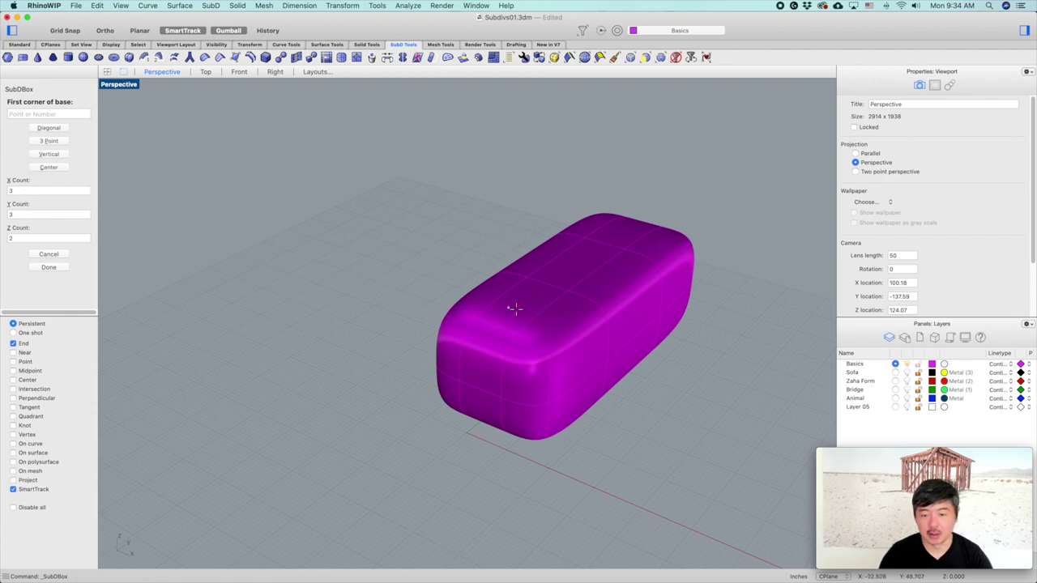
right_drag(551, 408, 561, 366)
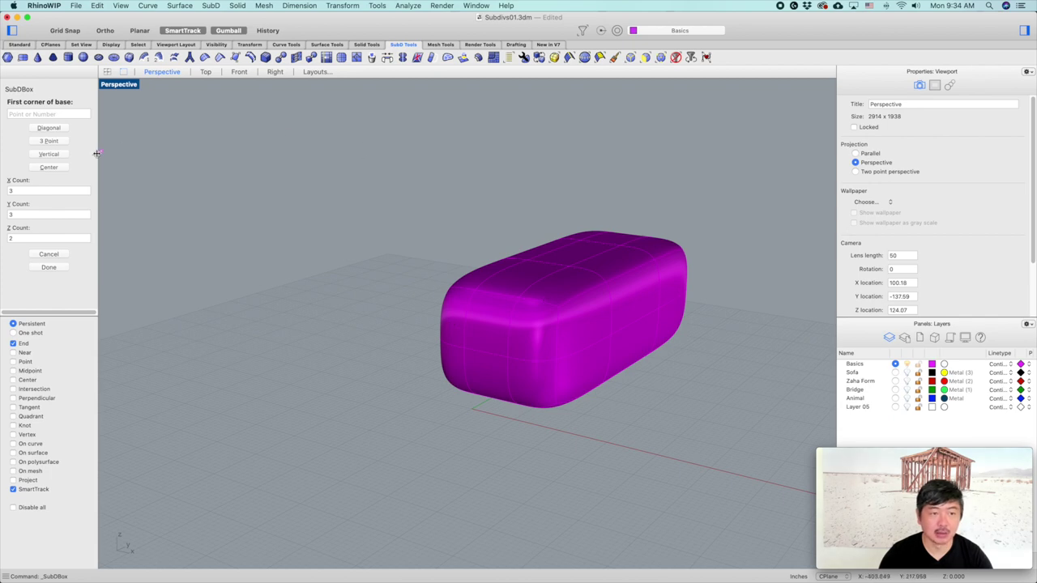
key(Escape)
click(521, 298)
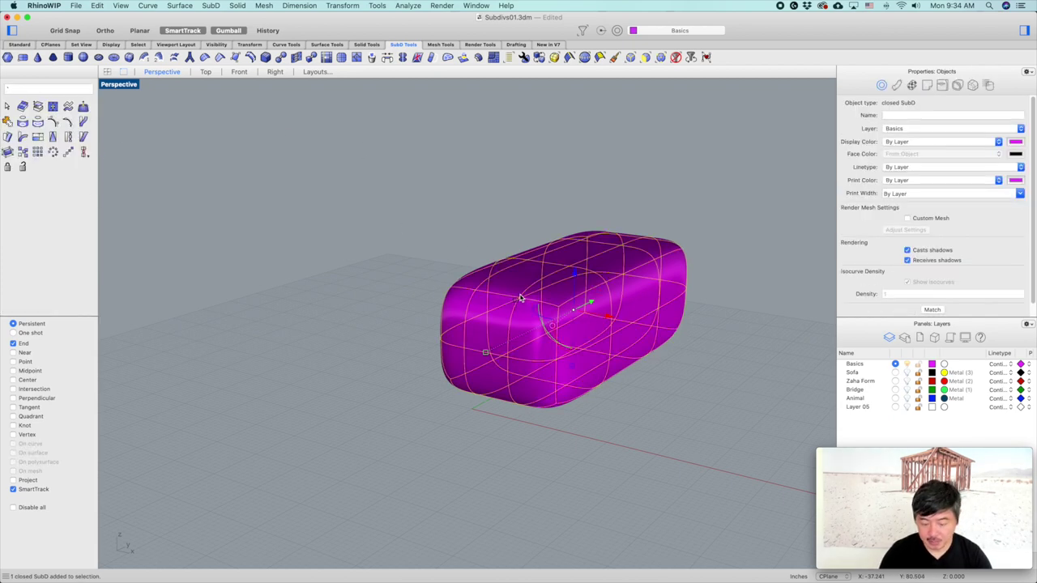
key(Delete)
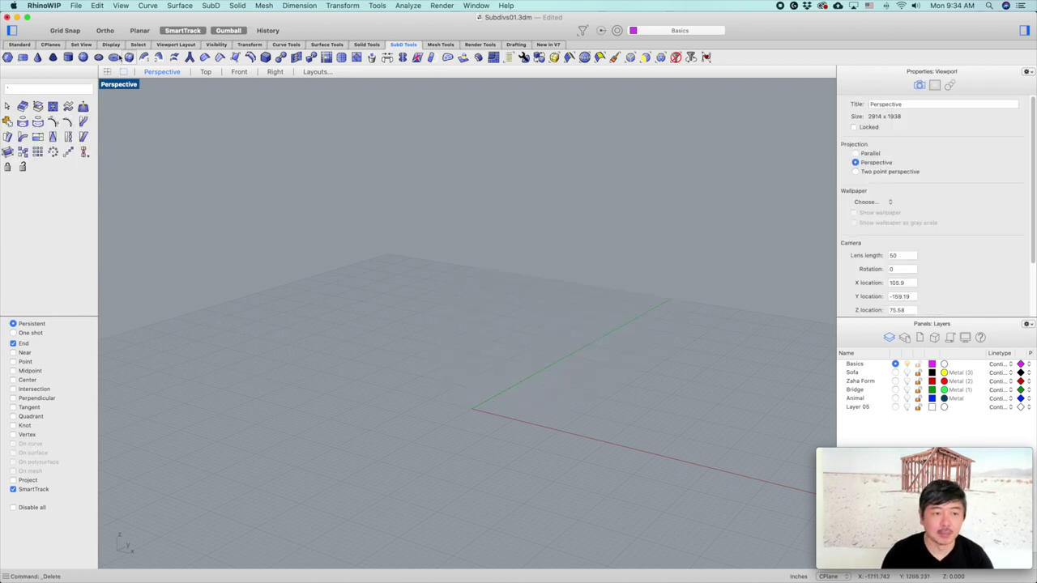
Create a SubD box from the origin with X, Y and Z counts of 2, about 20 inches high
click(130, 60)
drag(19, 191, 7, 215)
text(2)
click(13, 215)
double_click(12, 213)
text(2)
key(Return)
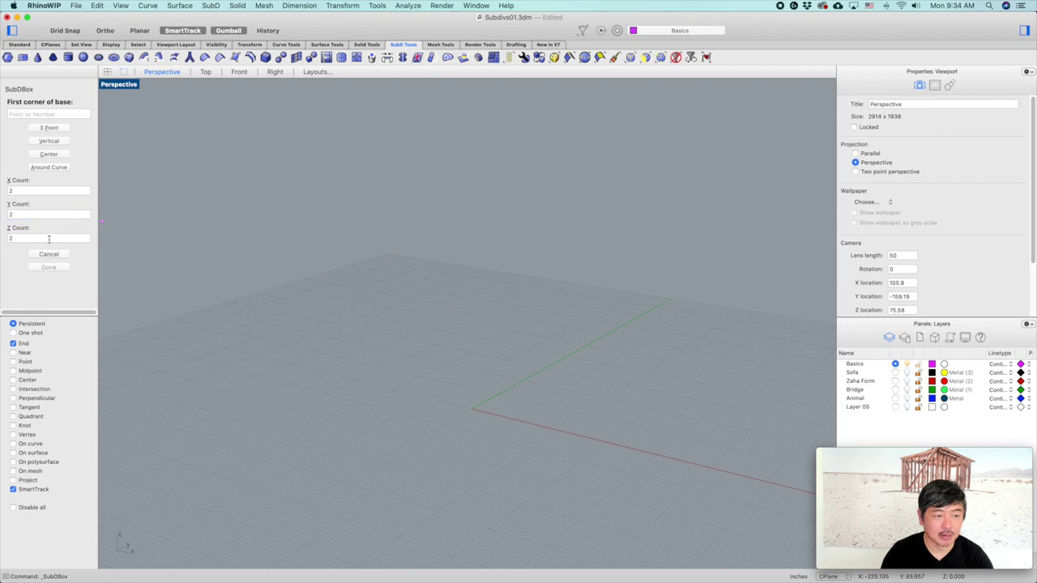
key(Tab)
click(471, 408)
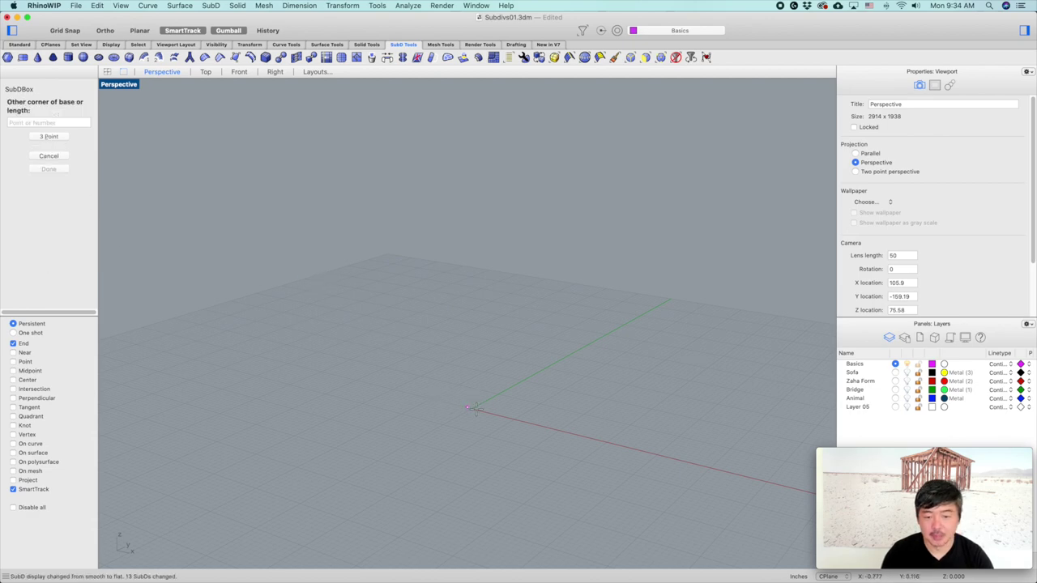
click(659, 380)
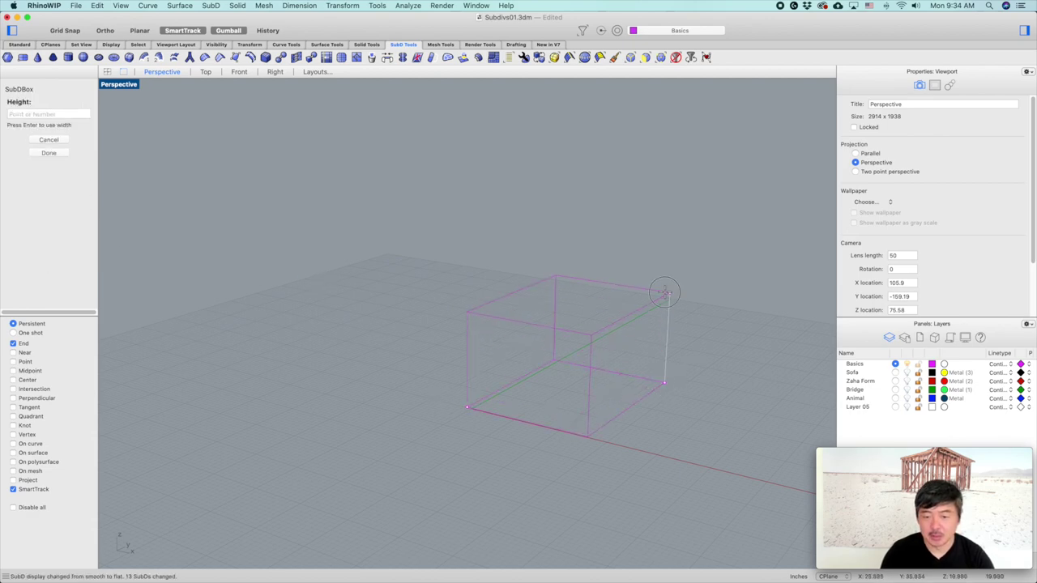
click(660, 292)
Switch the SubD display to smooth and inspect the rounded box from several sides
right_drag(589, 332, 597, 341)
click(596, 340)
key(Tab)
click(695, 249)
click(569, 354)
right_drag(710, 321, 677, 319)
click(677, 320)
right_drag(611, 324, 493, 319)
click(493, 319)
right_drag(589, 317, 554, 319)
scroll(511, 304, up, 5)
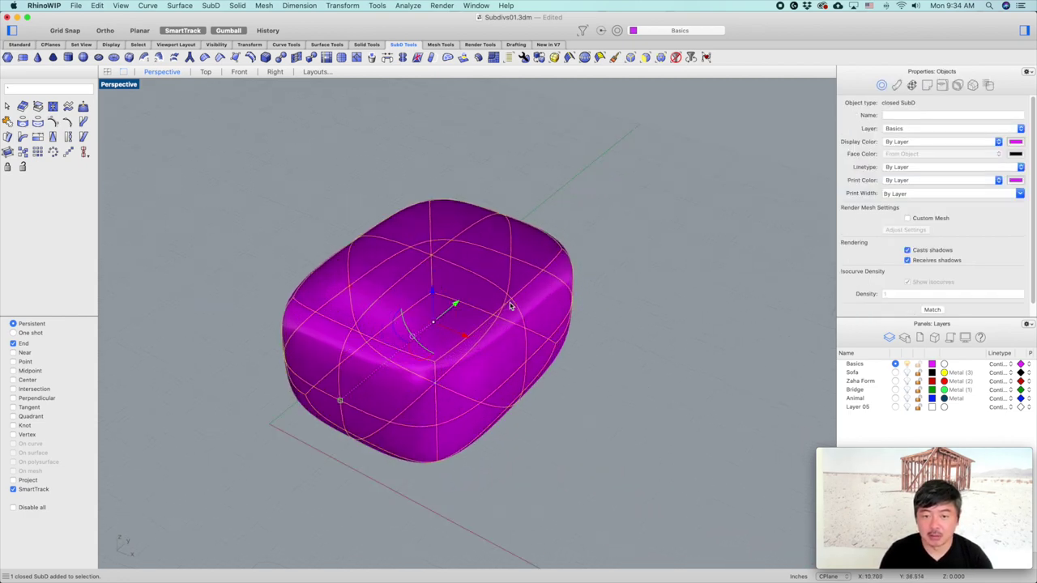
click(626, 255)
right_drag(625, 256, 584, 359)
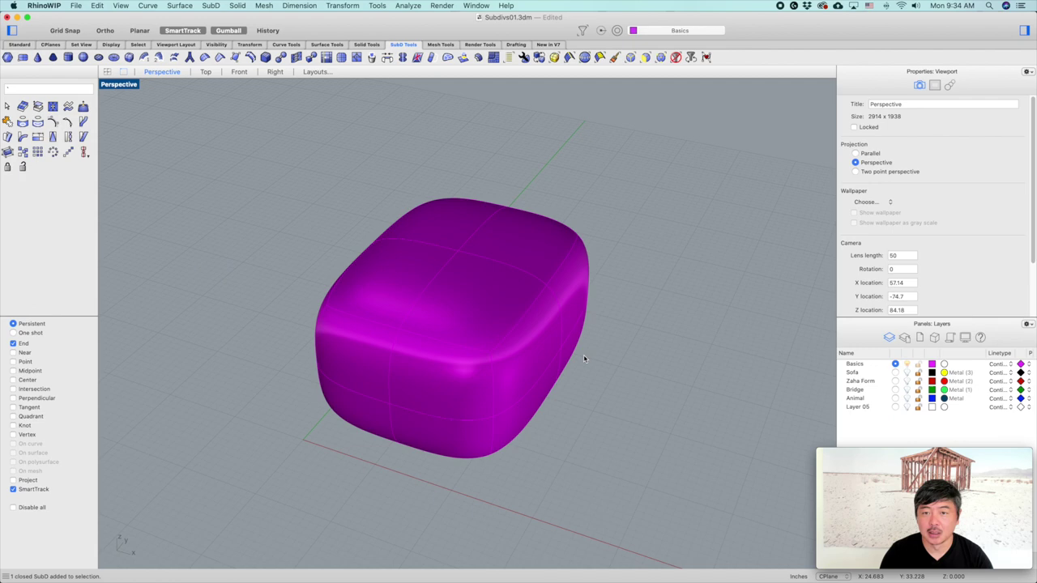
Restrict selection to faces and pull one top face of the SubD box upward
click(645, 58)
click(469, 313)
scroll(524, 281, down, 5)
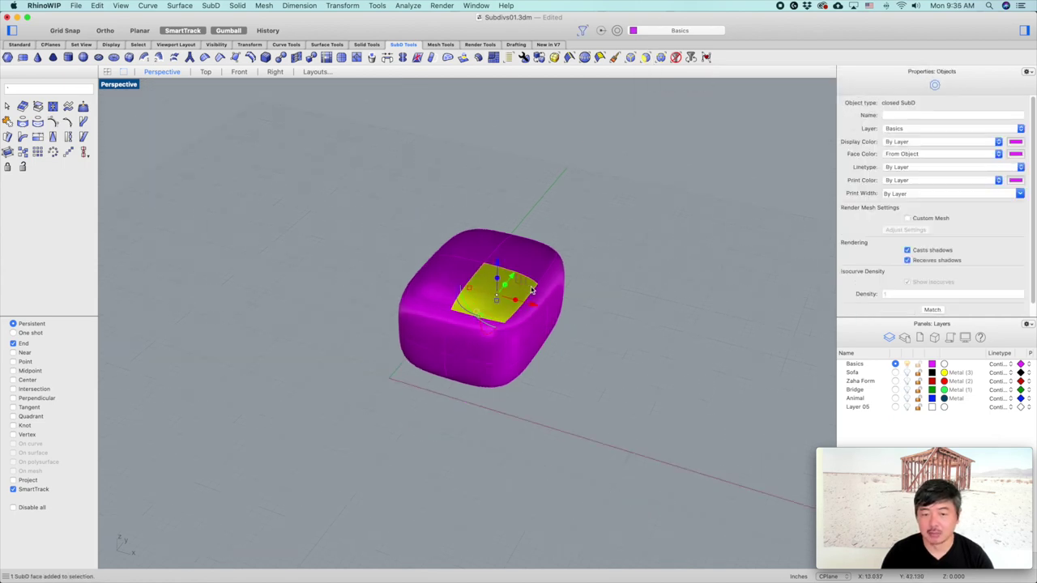
right_drag(524, 281, 511, 221)
drag(495, 213, 495, 162)
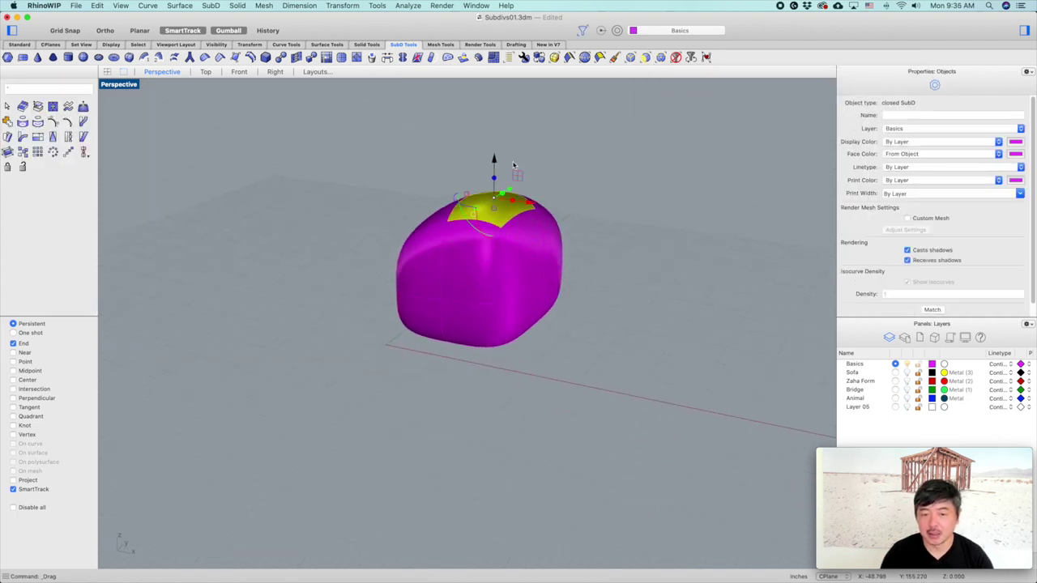
click(616, 186)
Pull a front face and a neighbouring side face of the SubD outward to stretch the body
click(430, 328)
right_drag(429, 315, 435, 350)
drag(396, 342, 318, 374)
click(524, 345)
drag(563, 352, 670, 402)
Select faces on the far side of the SubD and pull them outward to widen the form
right_drag(470, 374, 580, 359)
right_drag(465, 283, 356, 283)
ctrl+shift+click(459, 279)
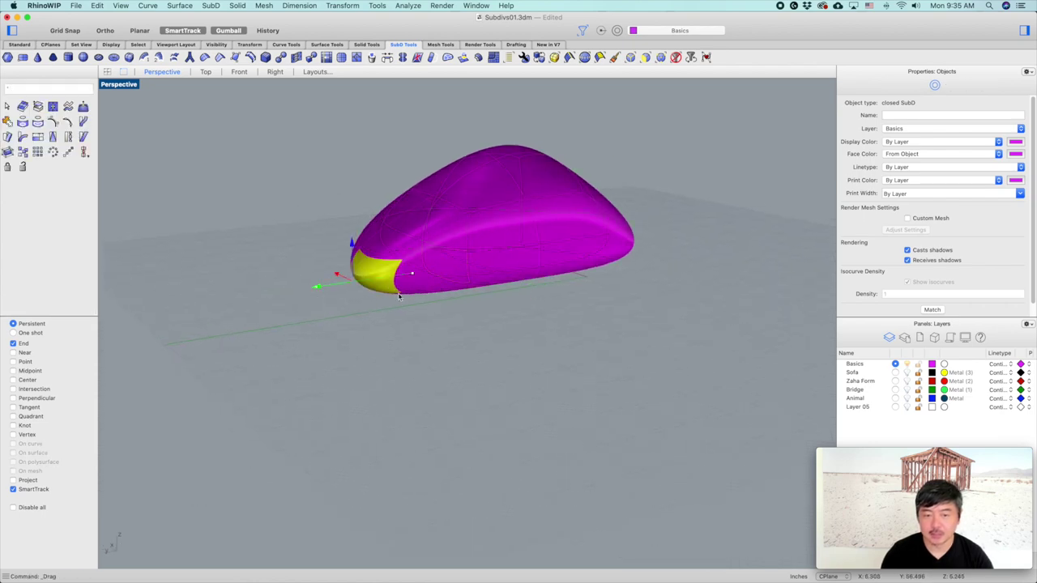
right_drag(590, 297, 429, 215)
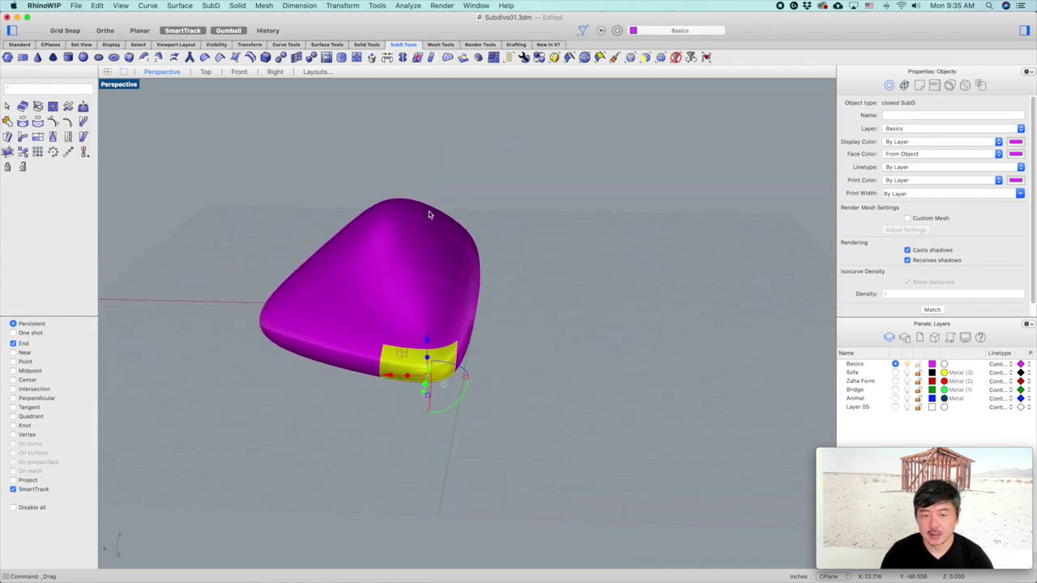
shift+super+click(473, 280)
drag(440, 293, 505, 291)
click(667, 241)
right_drag(669, 248, 558, 245)
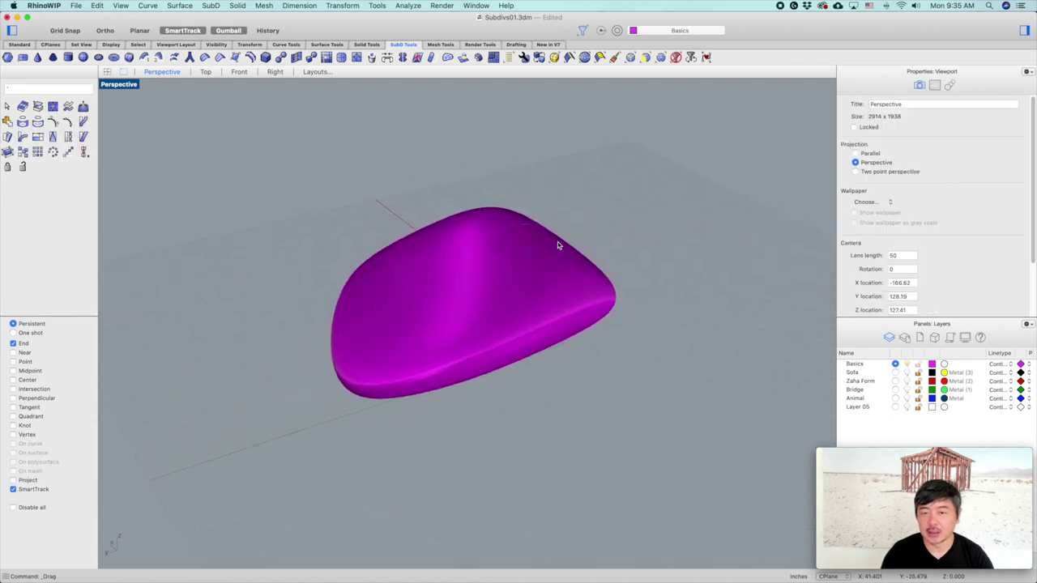
Restrict selection to edges, raise an upper edge of the SubD and pull a side edge outward
click(629, 57)
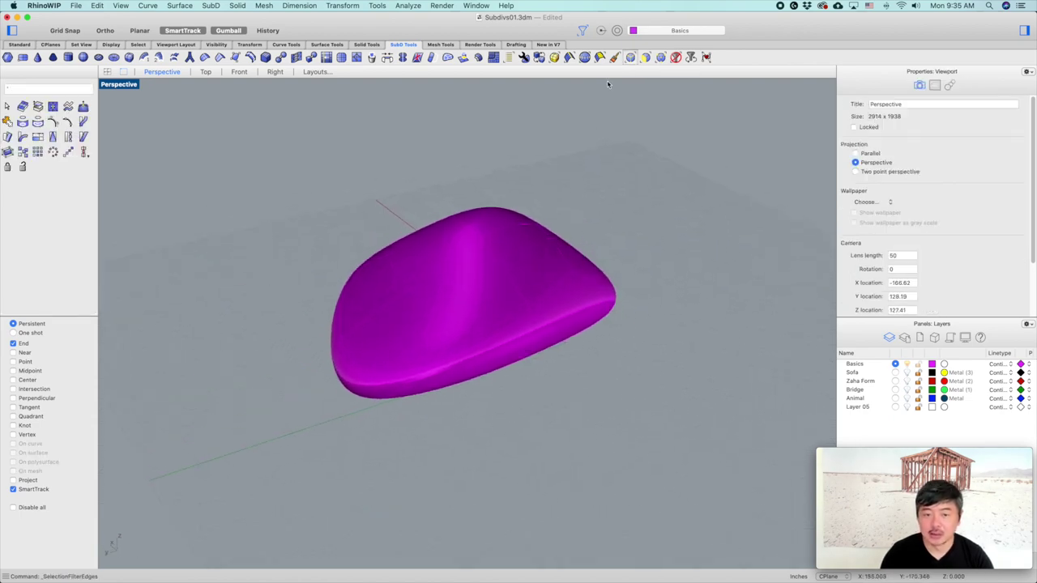
click(459, 258)
right_drag(459, 258, 454, 249)
drag(451, 224, 459, 169)
click(358, 302)
drag(333, 293, 266, 302)
click(681, 280)
Move another edge on the opposite flank of the SubD sideways along the X axis
right_drag(680, 280, 509, 298)
click(469, 254)
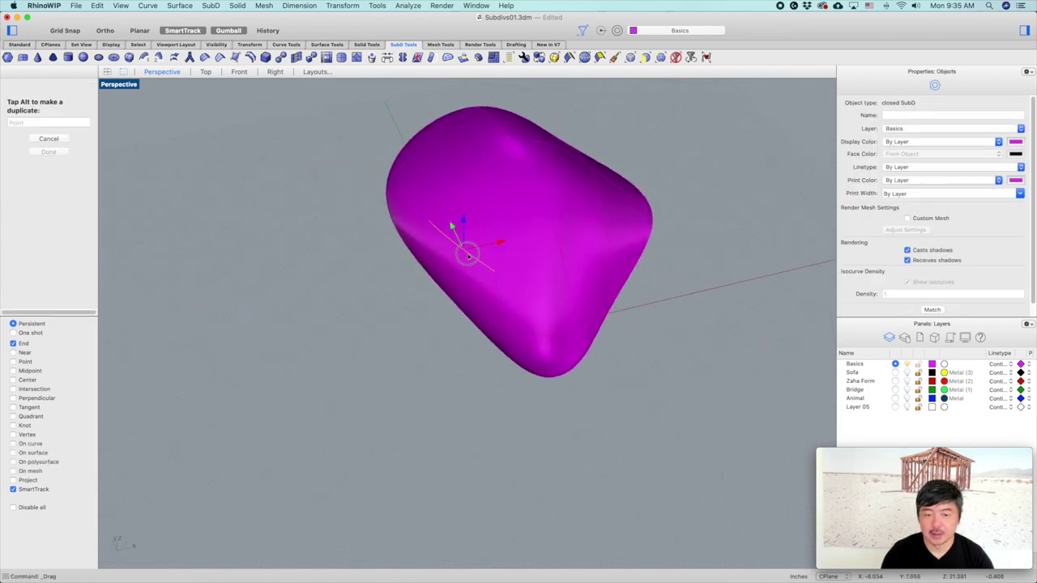
drag(492, 244, 437, 256)
shift+right_drag(665, 224, 596, 237)
Restrict selection to vertices, then raise one SubD vertex and shift it sideways to form a ridge
click(660, 60)
right_drag(638, 176, 645, 167)
right_drag(600, 243, 481, 215)
click(481, 217)
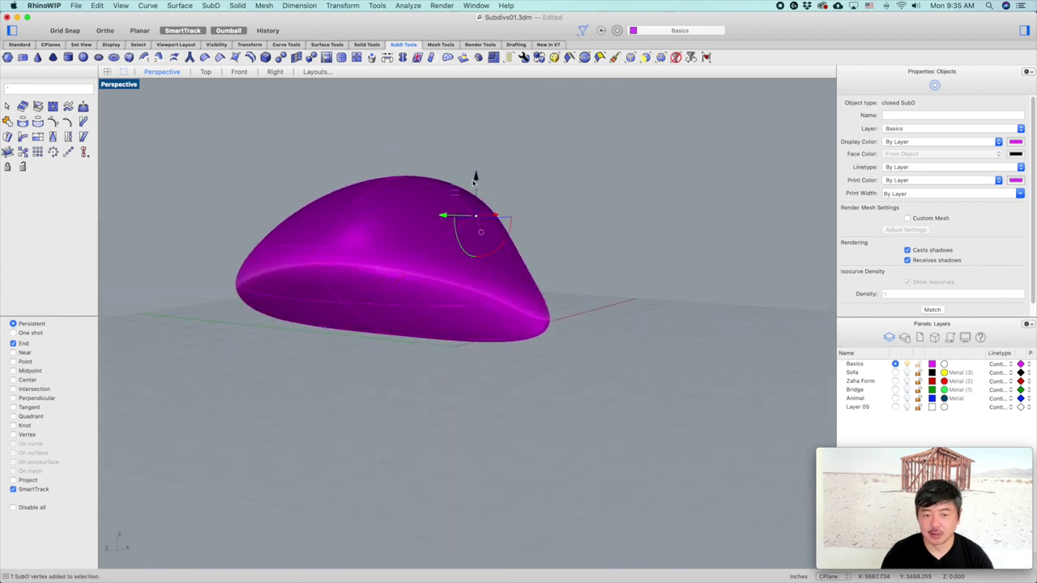
drag(476, 177, 476, 132)
drag(443, 172, 554, 196)
click(648, 226)
right_drag(648, 226, 686, 94)
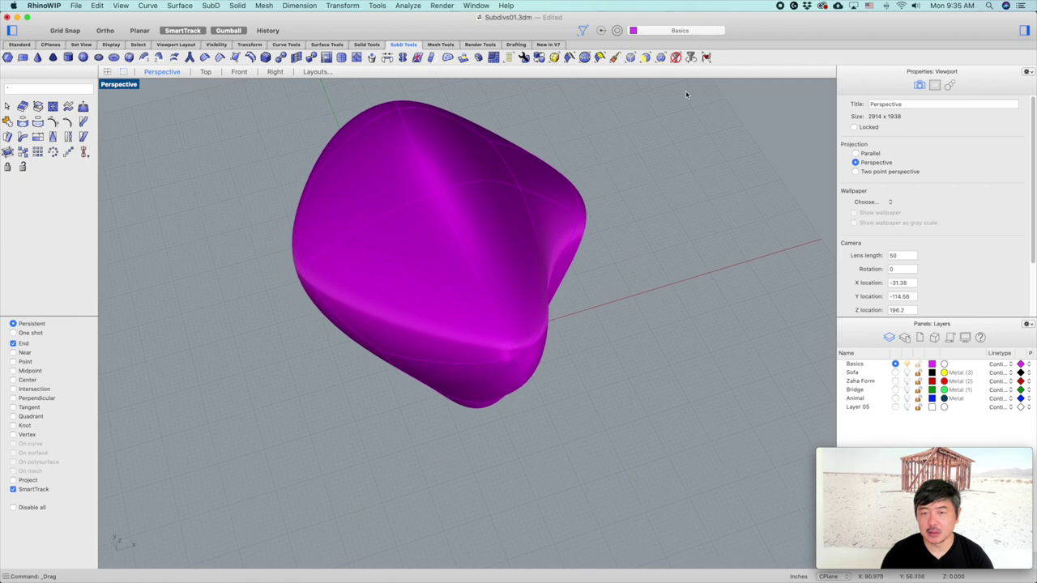
Set the selection filter to None so that the whole SubD can be selected
click(630, 58)
click(644, 57)
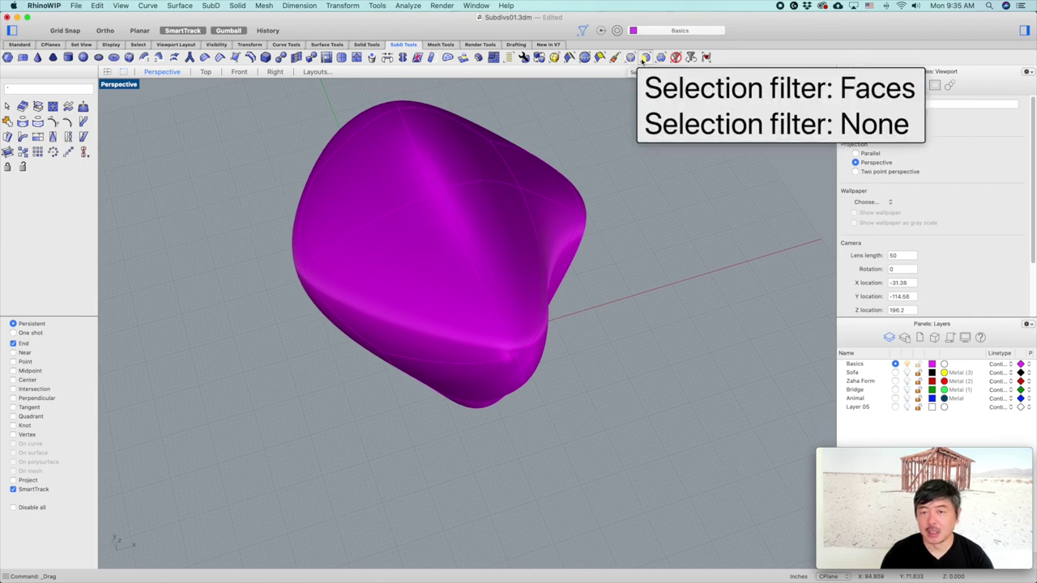
click(661, 58)
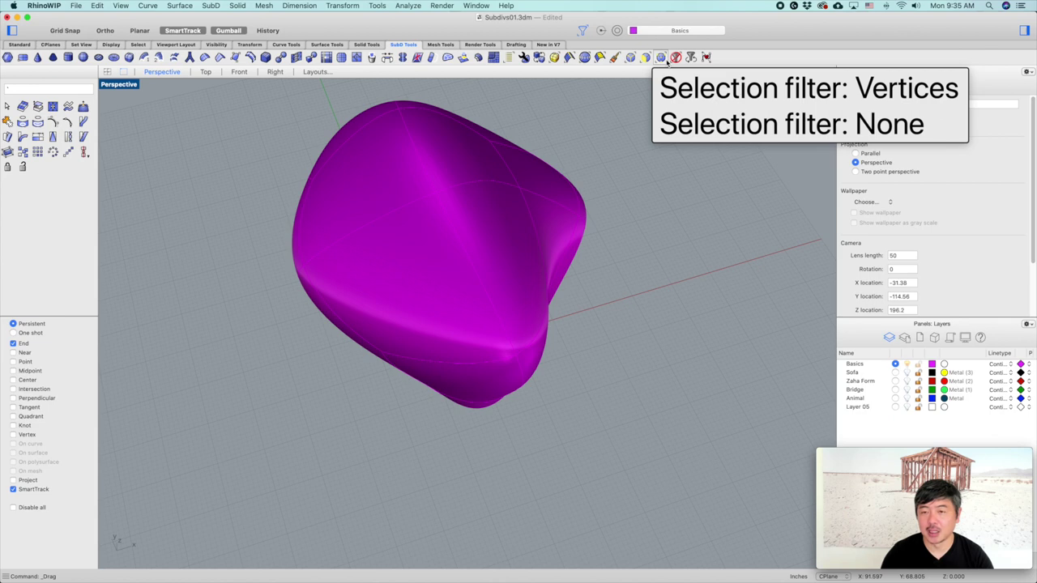
click(644, 57)
click(630, 58)
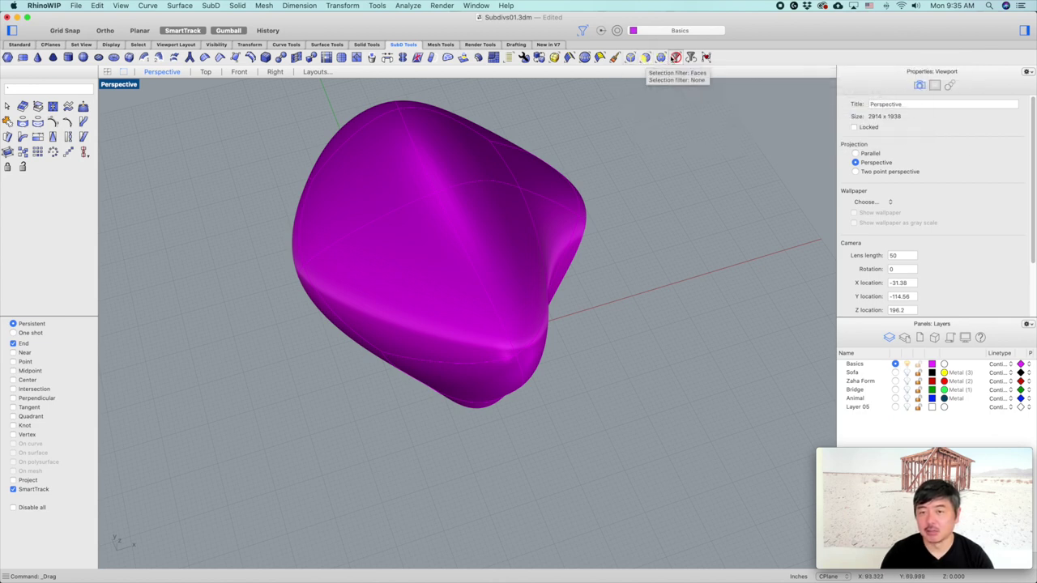
click(677, 58)
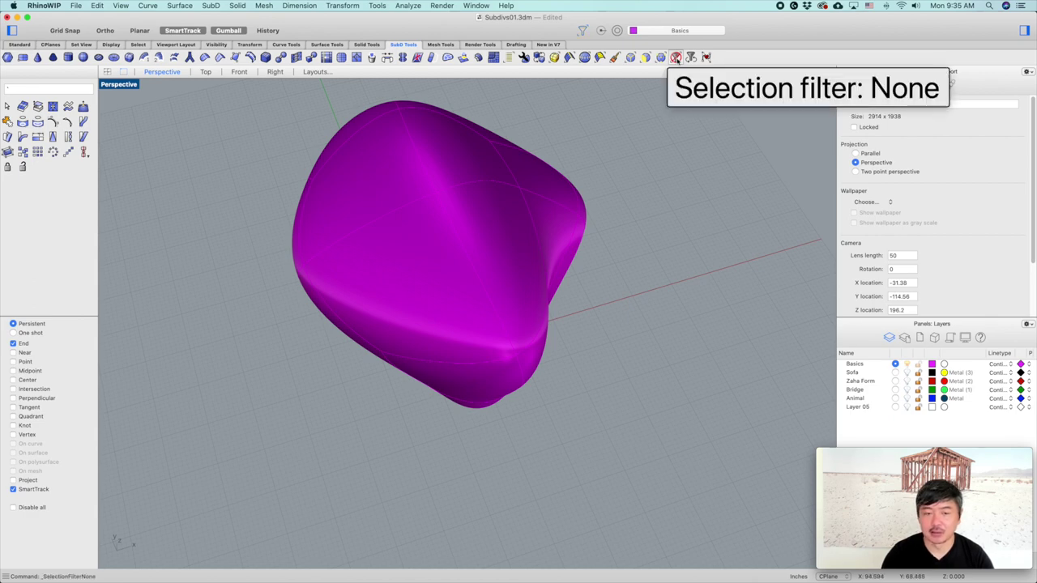
Select the entire SubD and move it slightly as one object
click(476, 271)
right_drag(477, 272, 504, 244)
mouse_move(416, 201)
mouse_down()
mouse_move(413, 158)
mouse_move(414, 194)
mouse_up()
click(535, 150)
right_drag(580, 240, 509, 241)
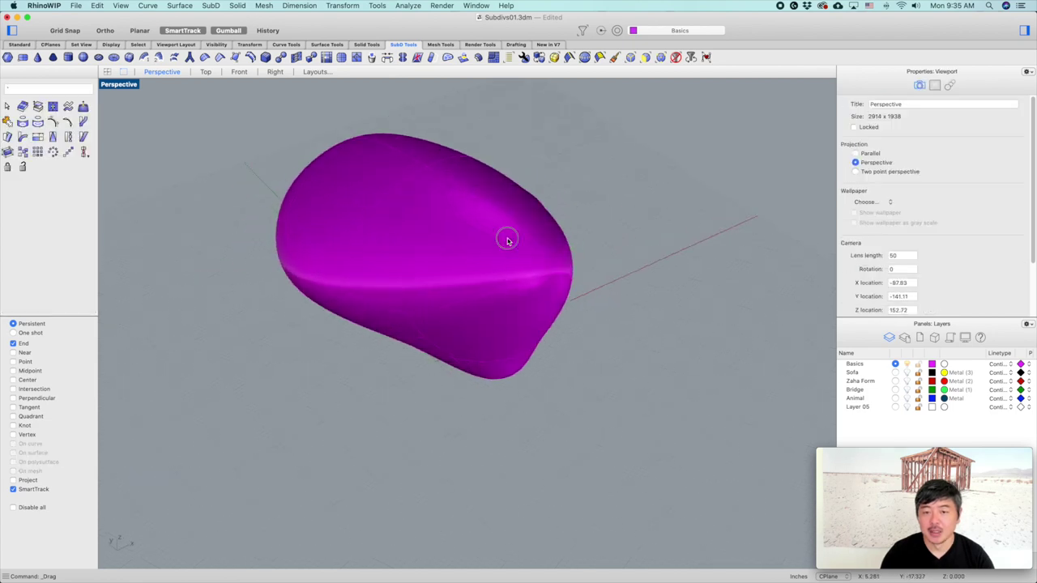
Toggle the SubD display from smooth to flat and inspect the faceted form
click(508, 242)
right_drag(606, 259, 531, 272)
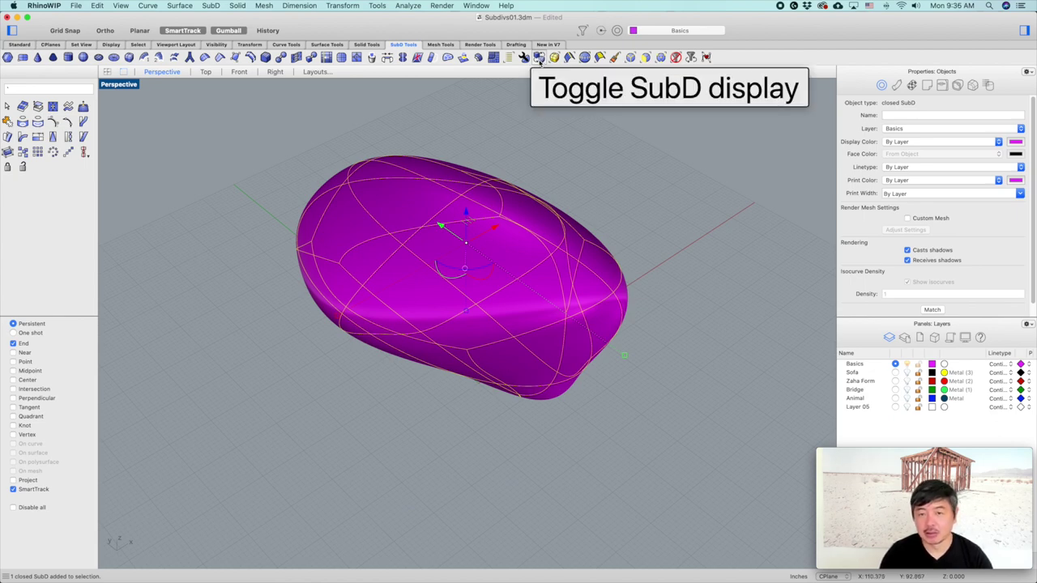
click(539, 58)
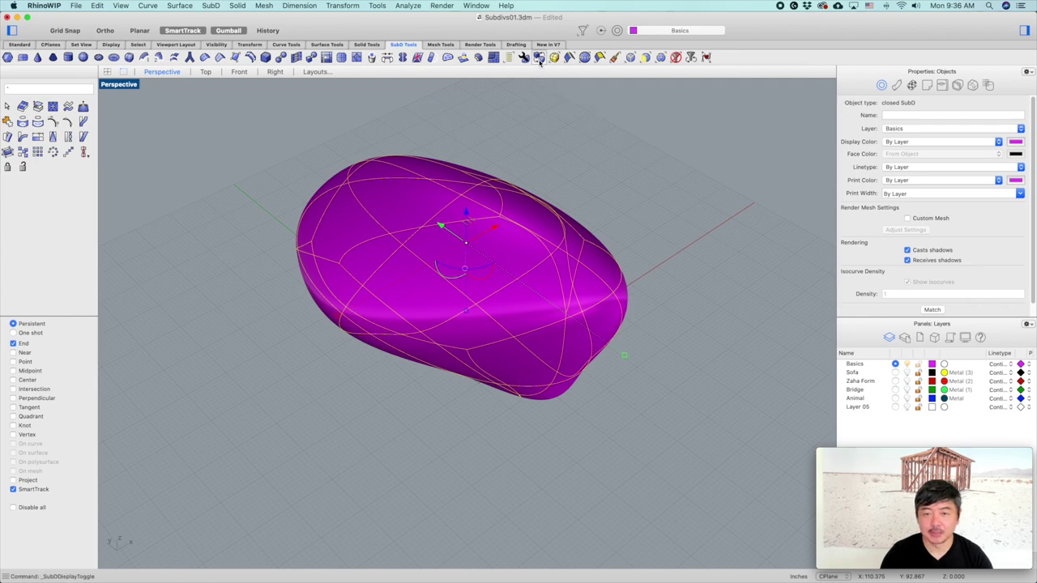
scroll(621, 171, down, 8)
click(628, 145)
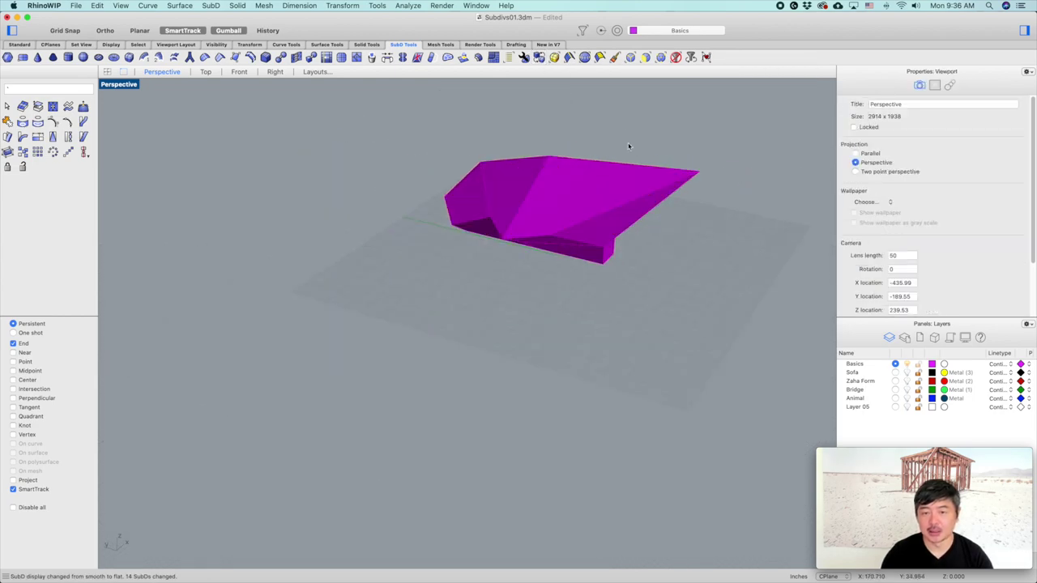
right_drag(628, 145, 585, 196)
click(585, 196)
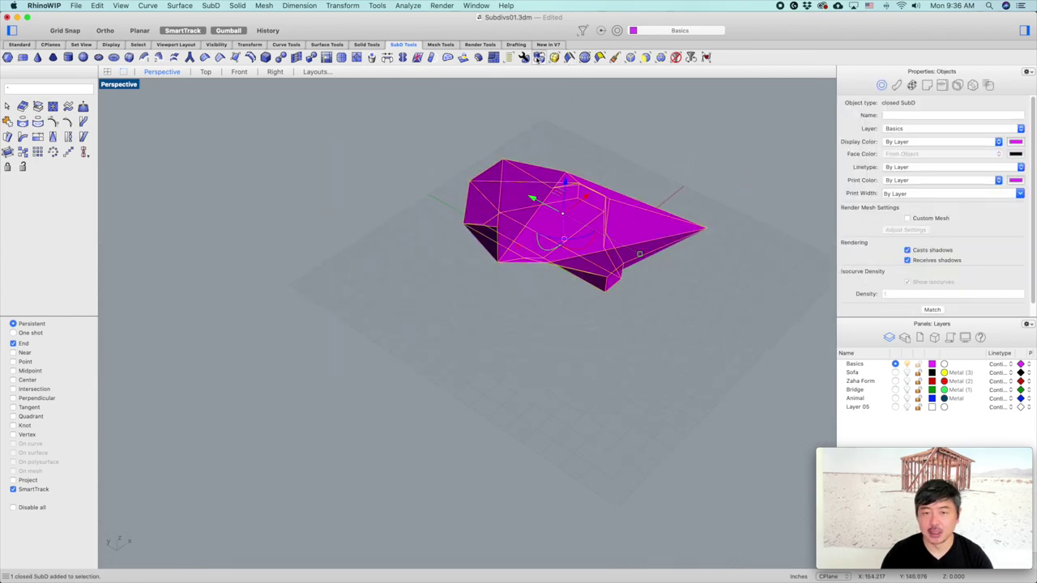
Switch the SubD display back from flat to smooth and view the rounded form from another angle
click(538, 59)
right_drag(620, 178, 630, 228)
click(629, 229)
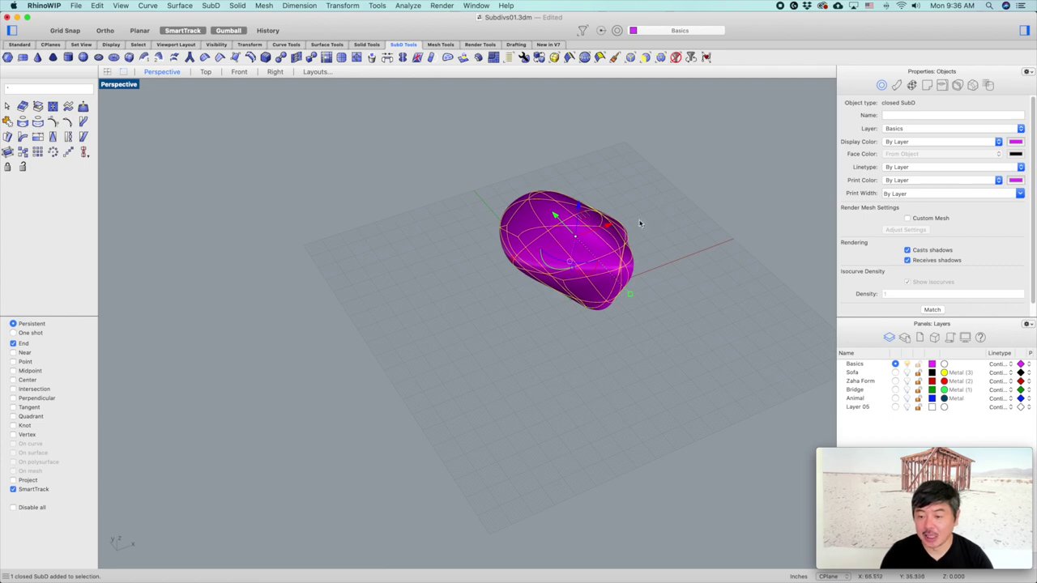
Toggle the SubD display repeatedly between flat and smooth, comparing both forms from several angles and finishing in smooth
key(Tab)
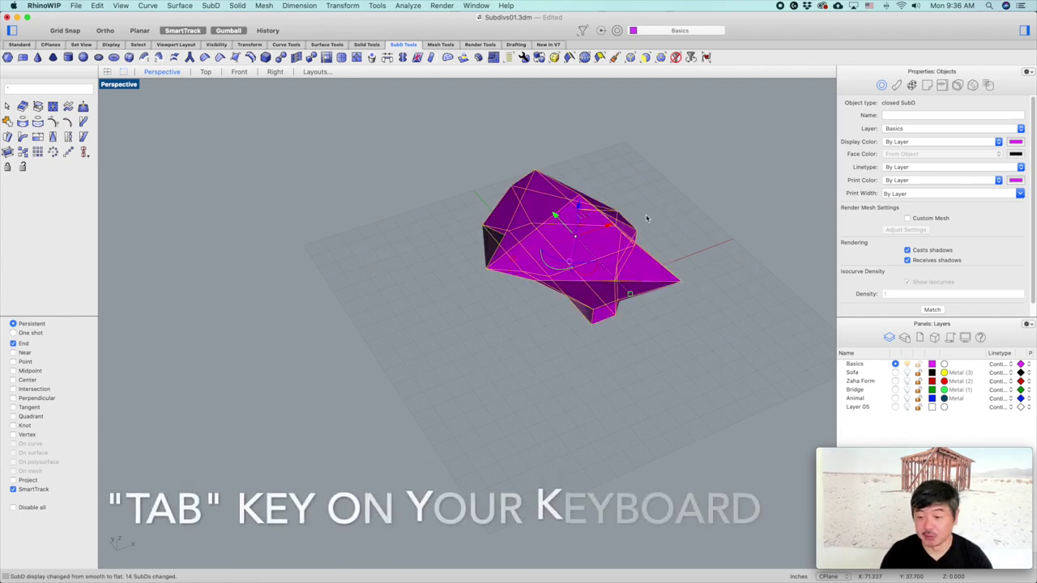
key(Tab)
key(Tab)
key(Tab)
key(Tab)
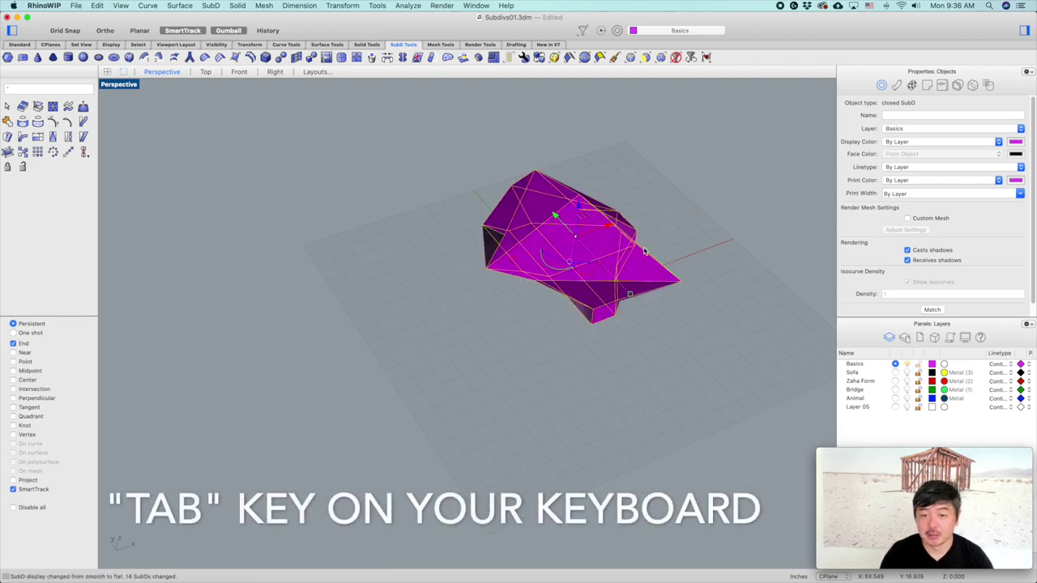
right_drag(688, 214, 632, 191)
scroll(615, 194, up, 5)
key(Tab)
key(Tab)
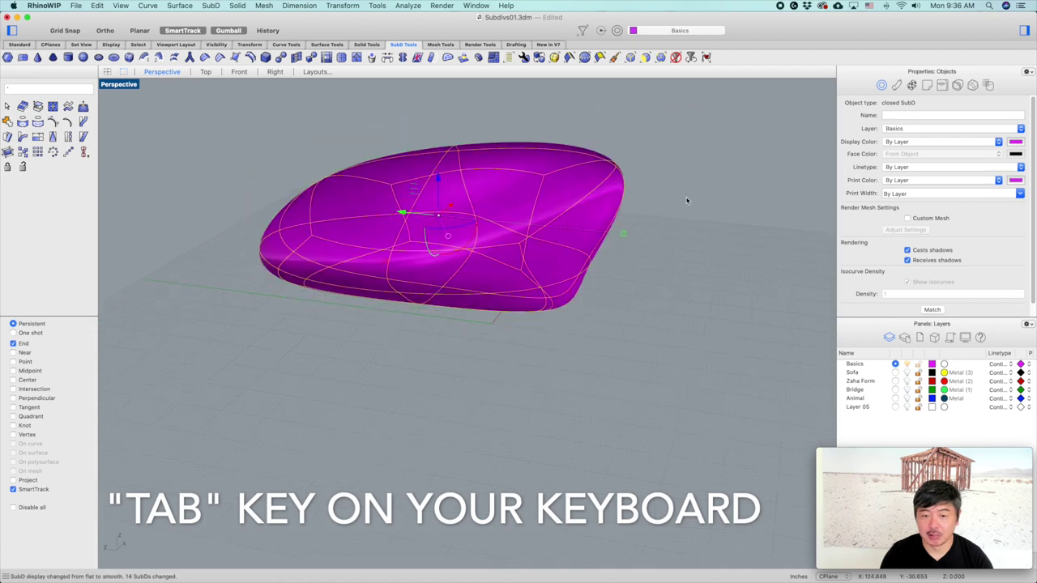
key(Tab)
key(Tab)
key(Tab)
right_drag(737, 210, 627, 205)
key(Tab)
key(Tab)
Deselect the SubD, make the Sofa layer current and hide the Basics layer
click(728, 139)
click(895, 372)
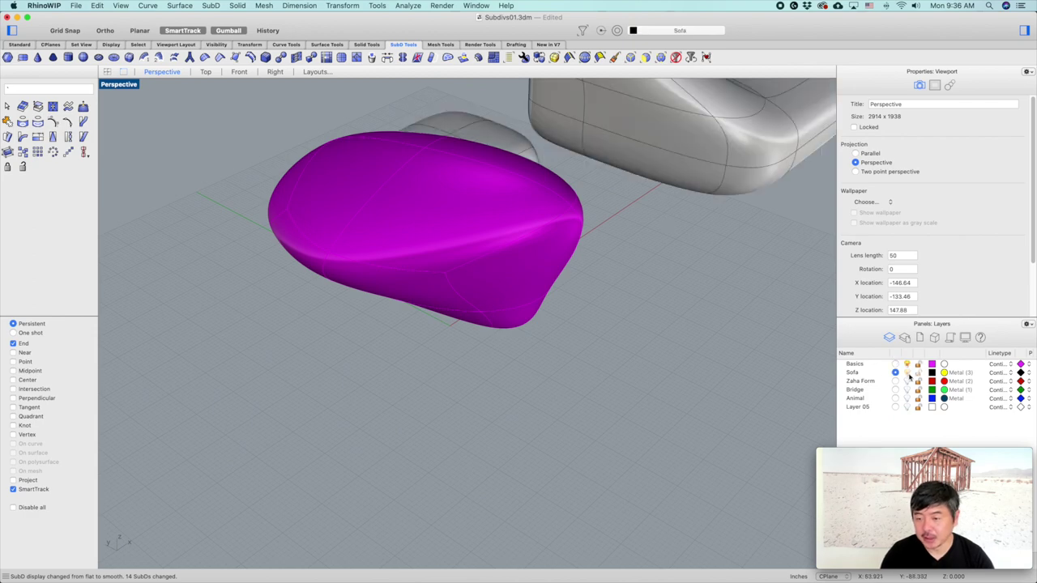
click(906, 363)
shift+right_drag(729, 285, 657, 320)
right_drag(713, 361, 510, 210)
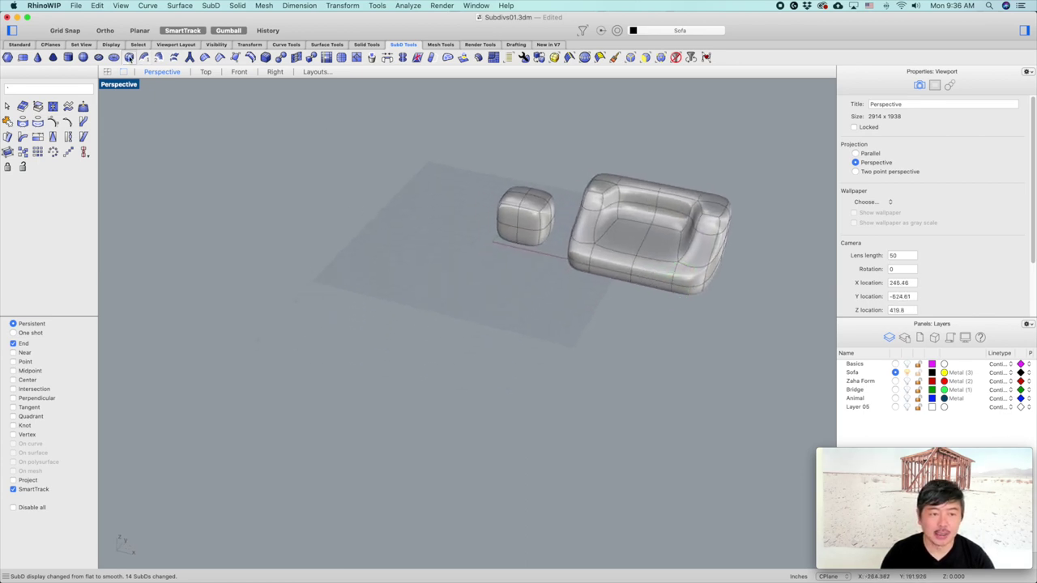
Create a SubD box with X, Y and Z counts of 2 in front of the finished sofa and ottoman
click(128, 58)
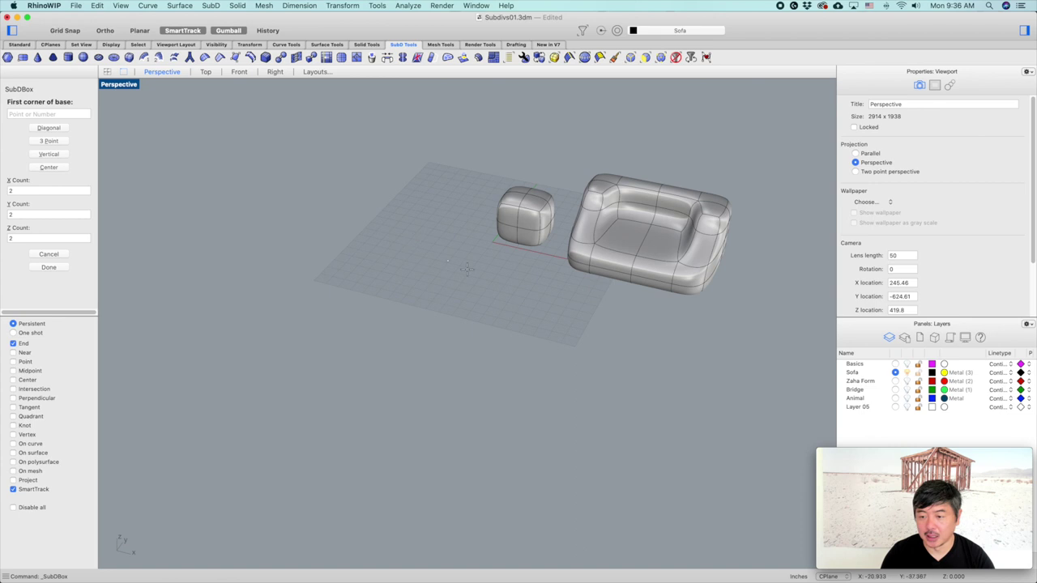
click(449, 335)
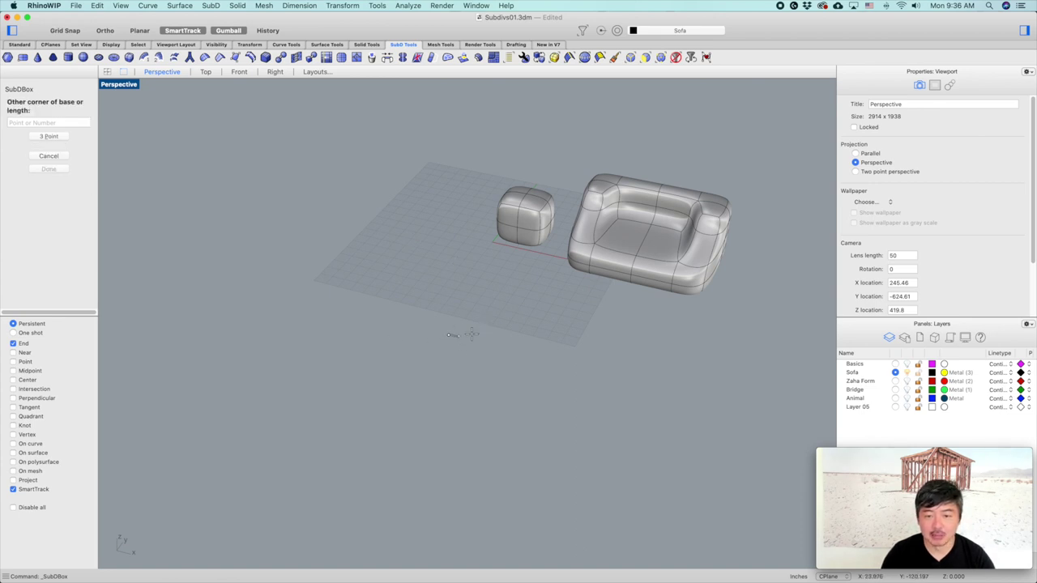
click(515, 309)
click(516, 281)
right_drag(555, 325, 555, 323)
scroll(555, 324, up, 5)
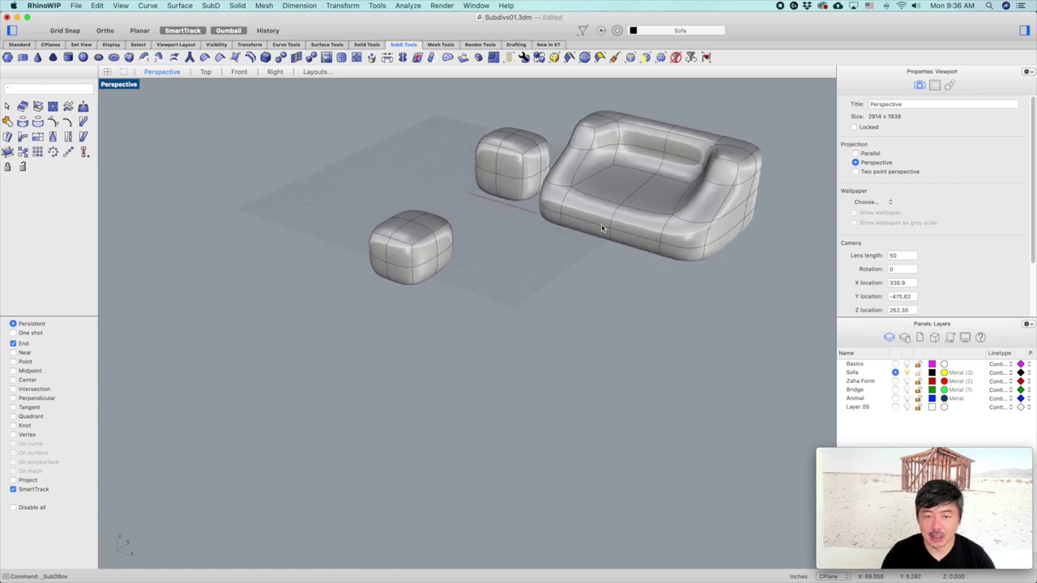
right_drag(602, 228, 557, 198)
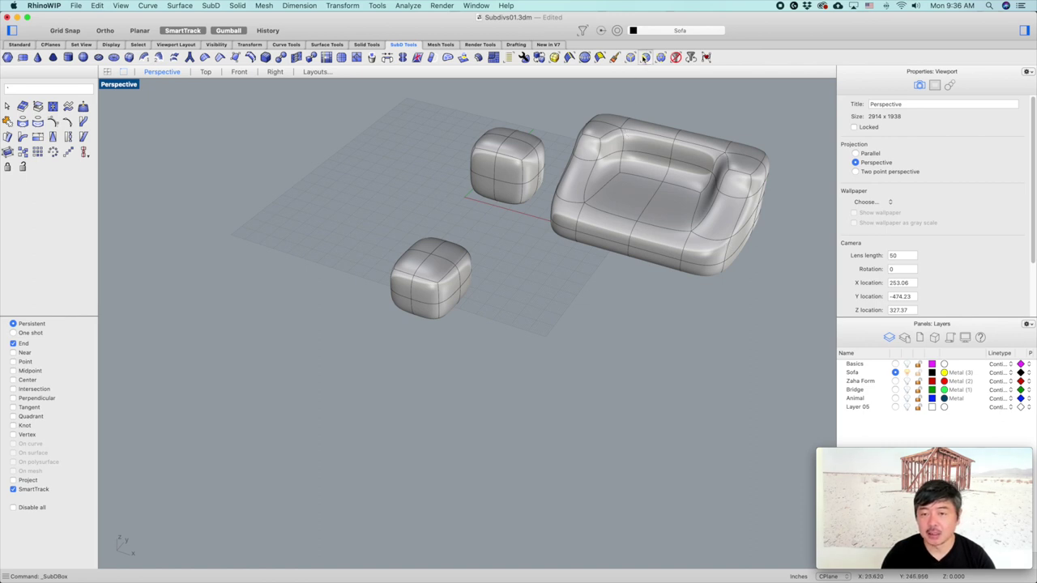
Restrict selection to faces and extrude the four faces at the new box's sofa-side end outward along X with the Gumball
click(646, 57)
right_drag(493, 289, 489, 287)
scroll(488, 287, up, 3)
click(436, 262)
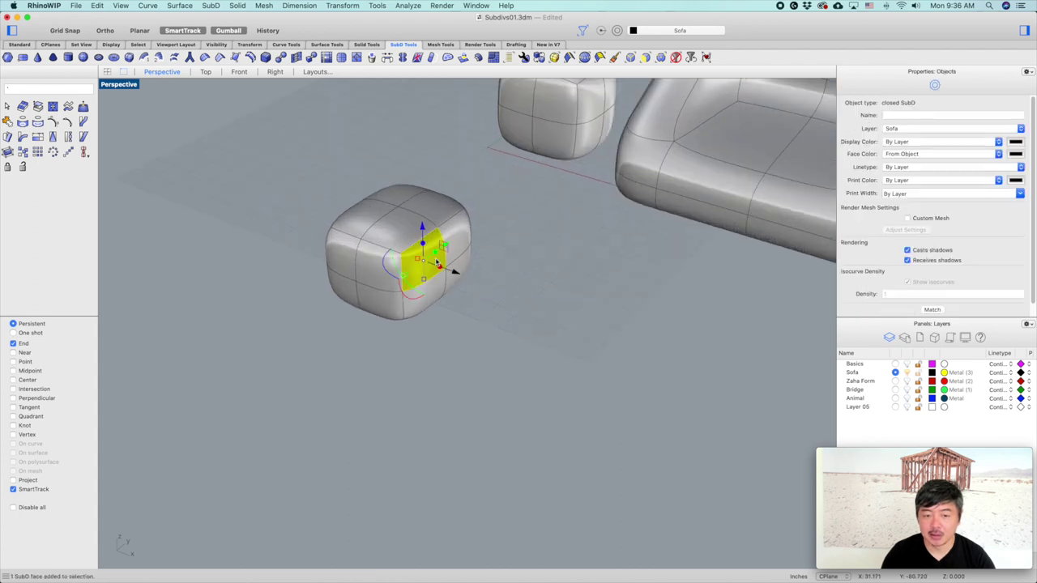
click(463, 240)
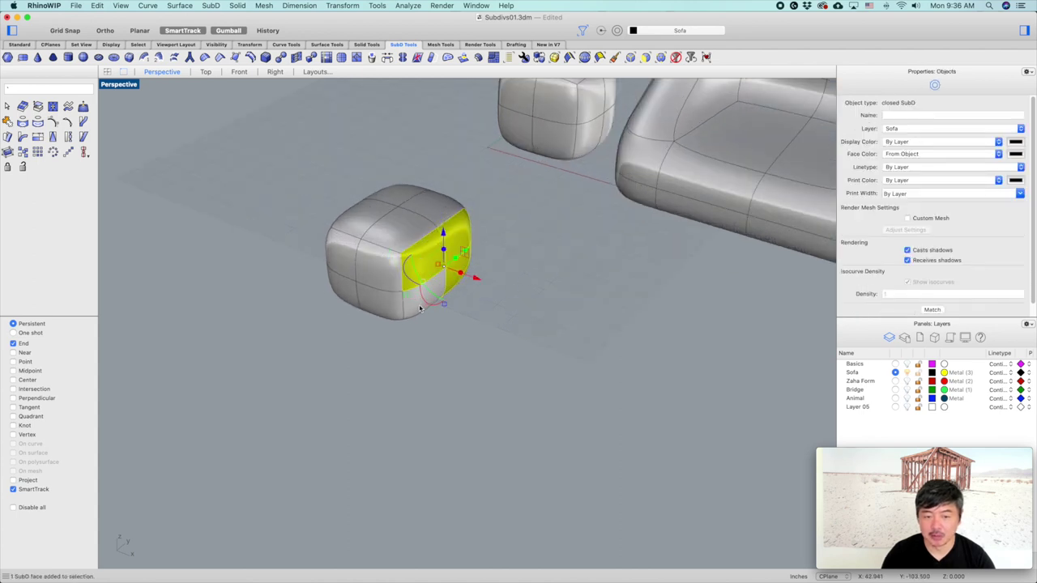
right_drag(486, 313, 498, 300)
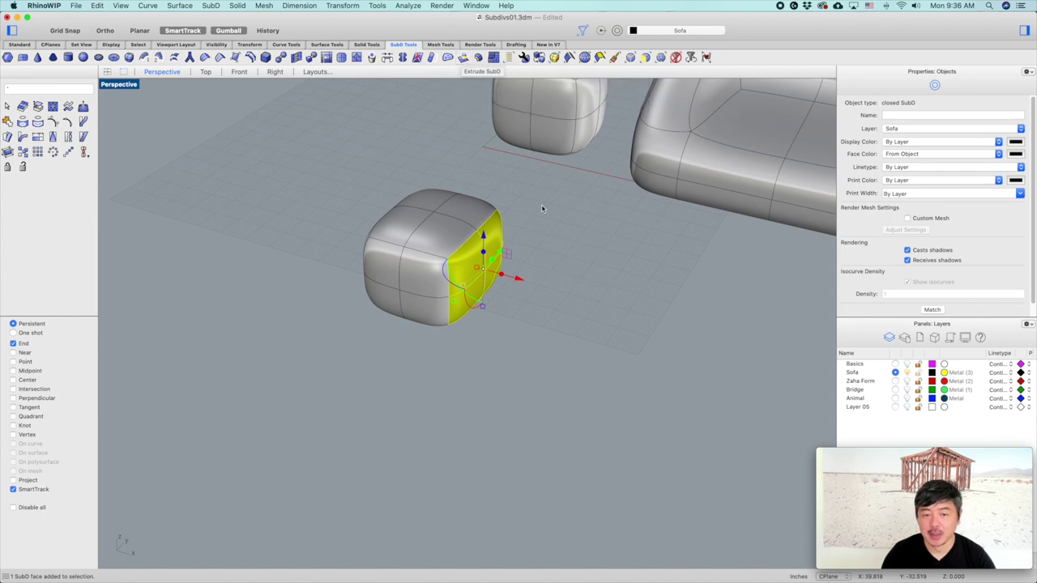
right_drag(544, 208, 556, 203)
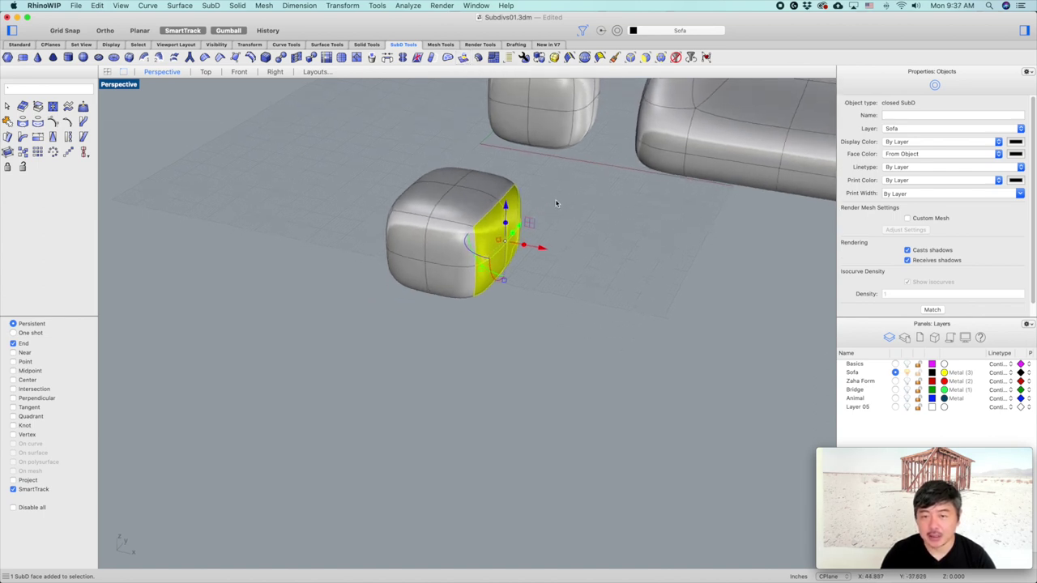
click(231, 31)
click(231, 31)
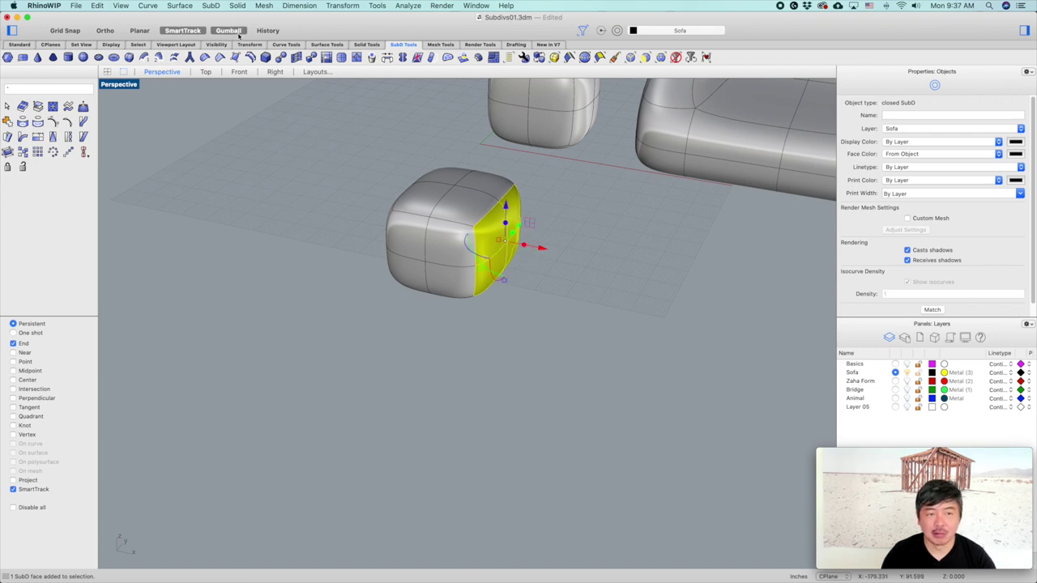
scroll(523, 251, up, 5)
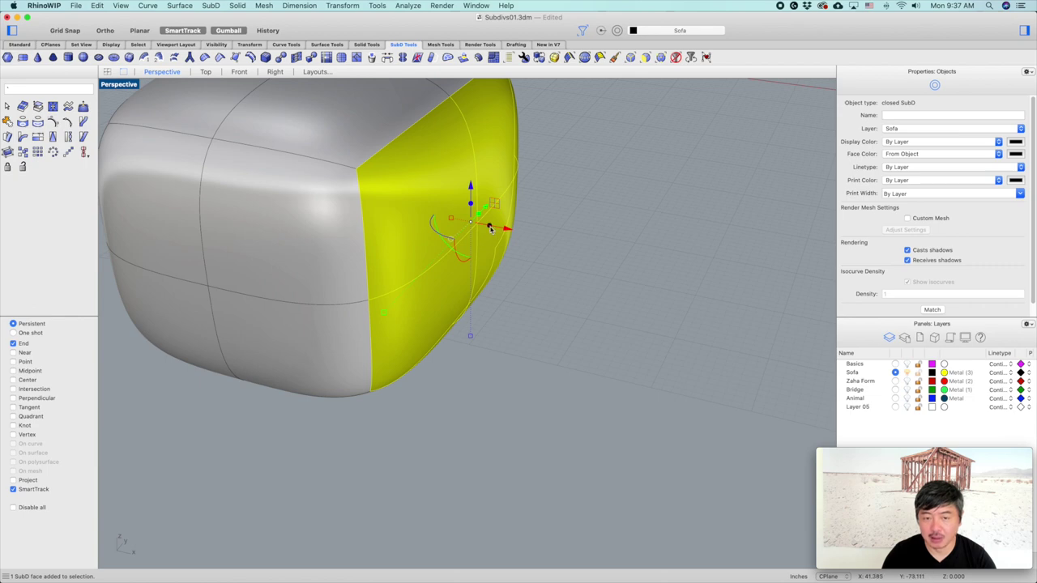
drag(490, 229, 761, 275)
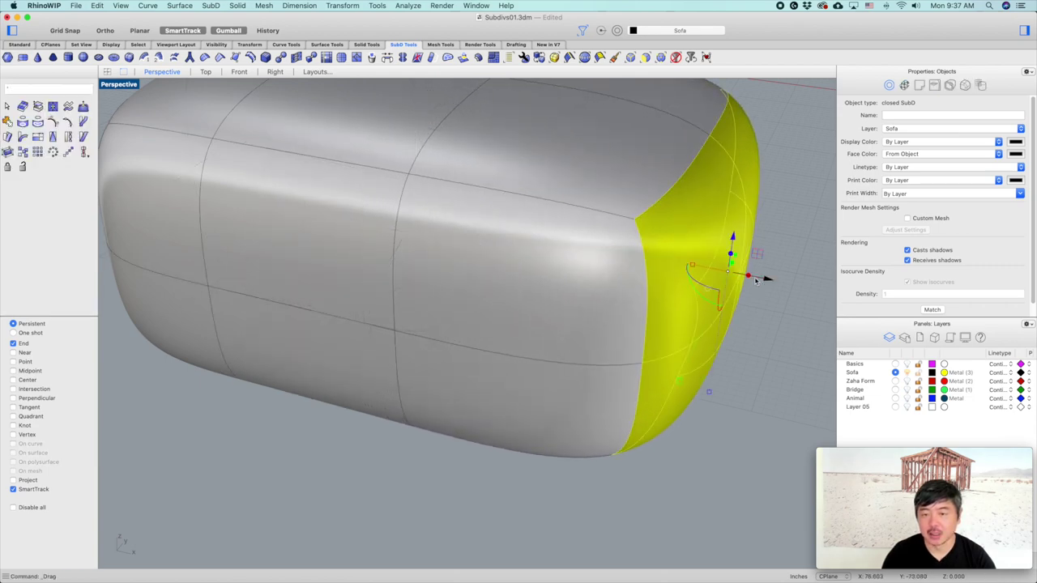
scroll(774, 275, down, 5)
scroll(682, 240, up, 5)
scroll(681, 240, down, 7)
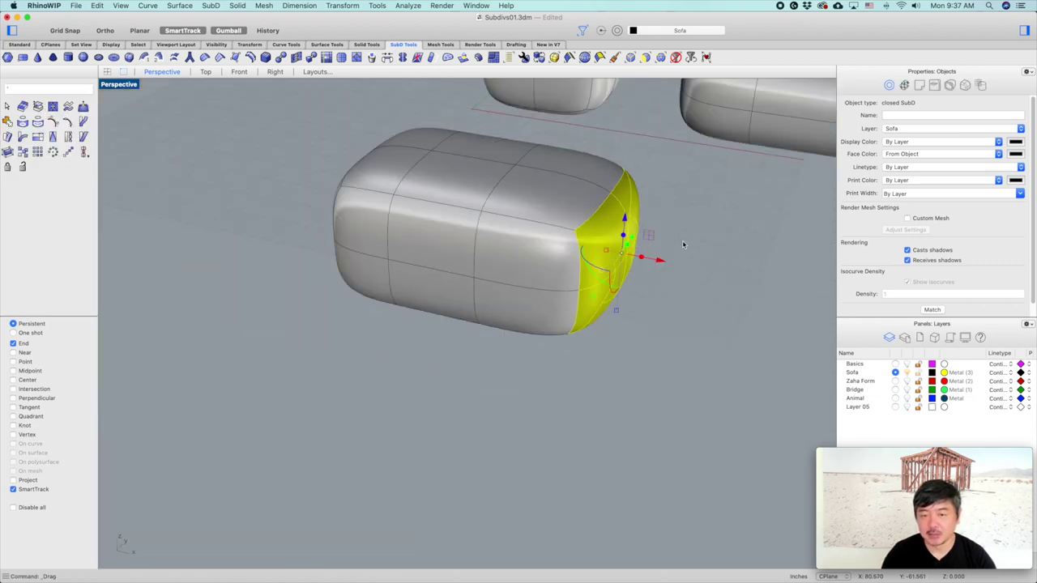
Reselect the faces at the extruded end and extrude another segment outward along X
click(687, 241)
scroll(687, 241, down, 3)
shift+super+click(616, 253)
shift+super+click(651, 211)
shift+super+click(630, 287)
right_drag(678, 283, 673, 282)
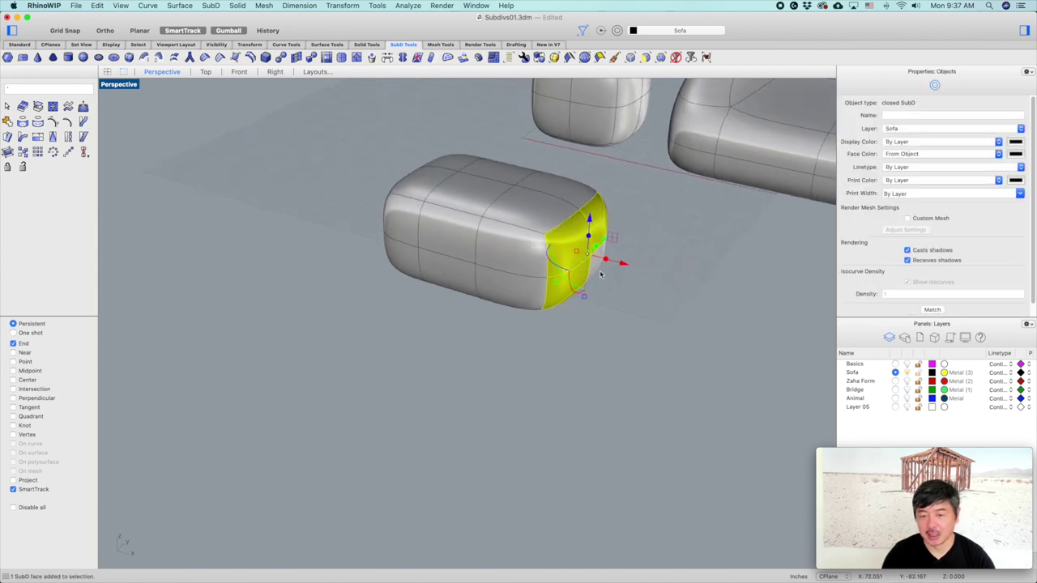
scroll(675, 286, down, 4)
scroll(681, 295, up, 3)
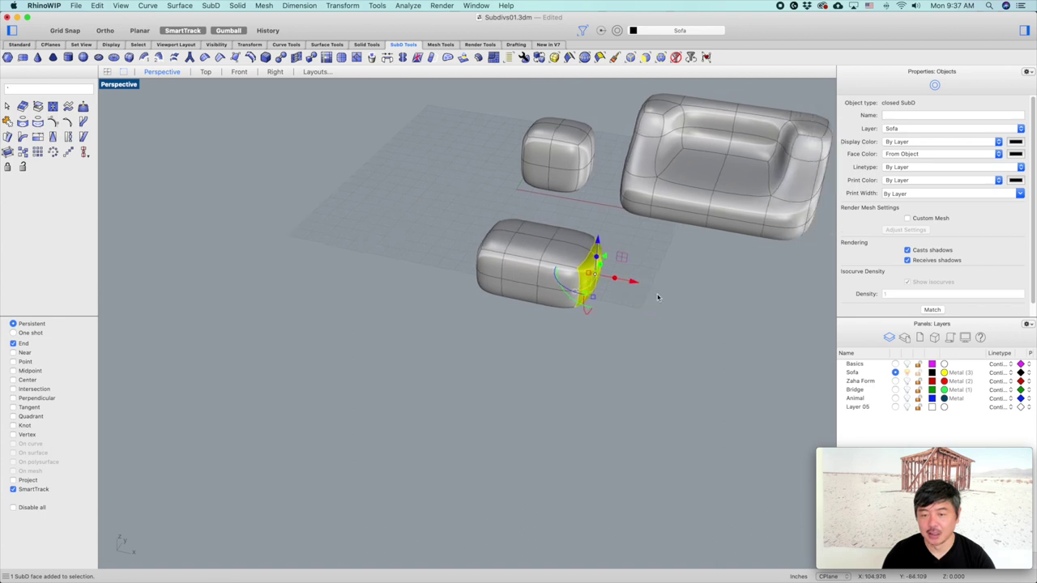
mouse_move(624, 280)
mouse_down()
mouse_move(739, 298)
mouse_move(616, 293)
mouse_up()
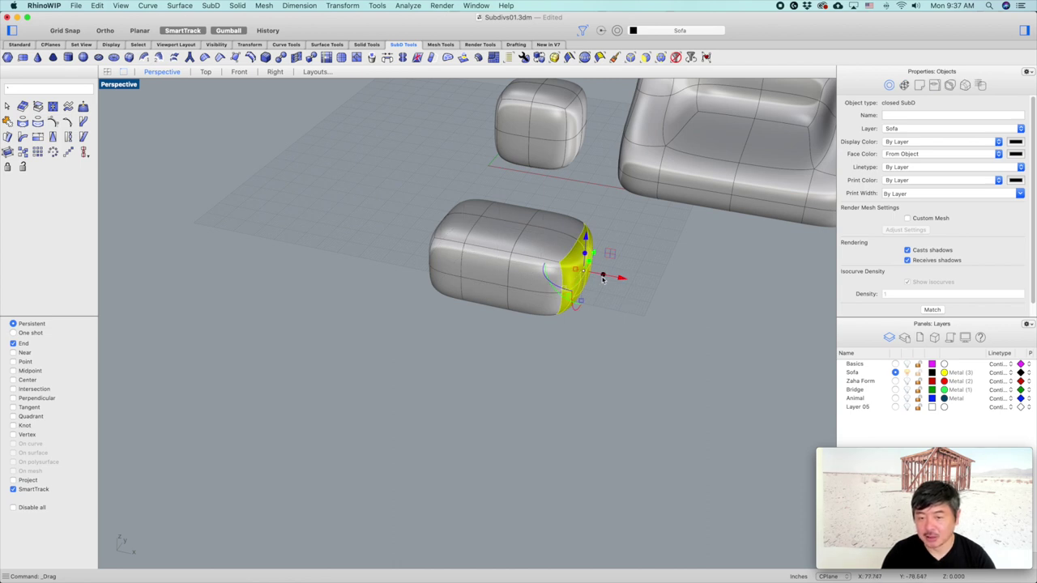
drag(603, 279, 692, 293)
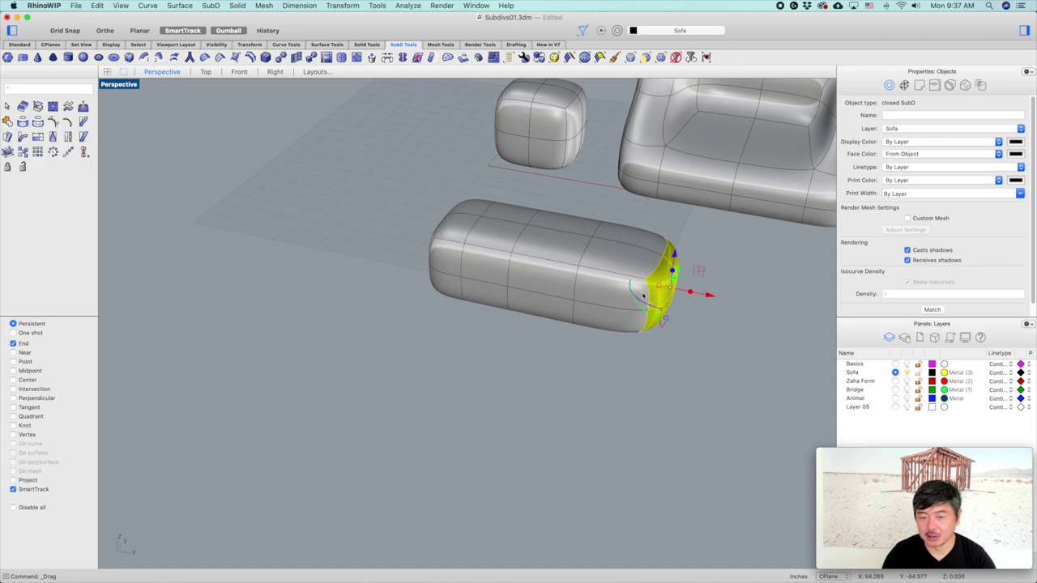
right_drag(702, 306, 714, 314)
Window-select the faces at the block's opposite end and move them outward along X to lengthen it
click(518, 321)
mouse_move(520, 323)
right_down()
mouse_move(551, 331)
mouse_move(540, 323)
right_up()
drag(510, 256, 487, 304)
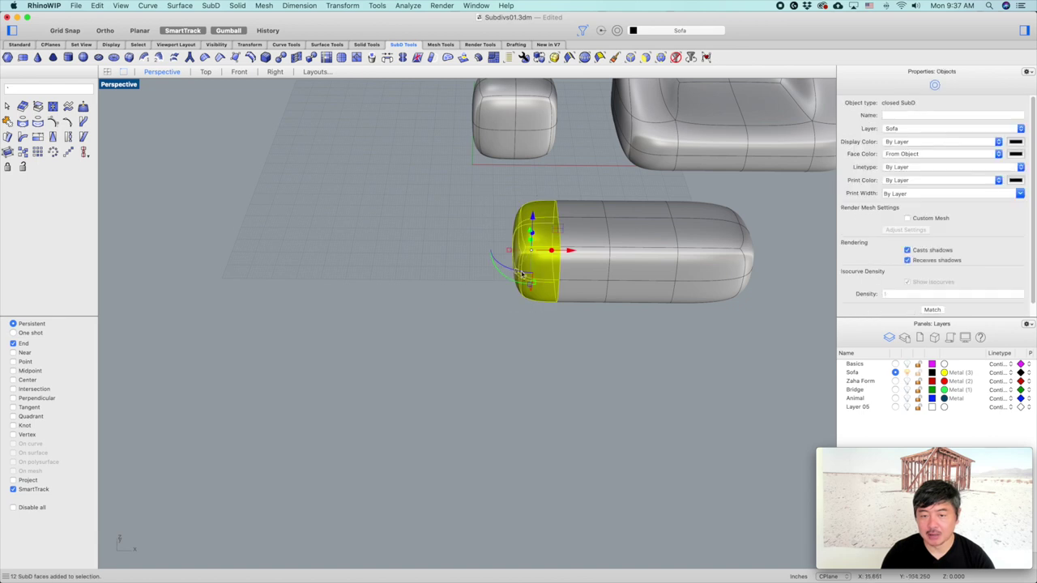
drag(565, 251, 541, 251)
mouse_move(669, 313)
right_down()
mouse_move(650, 317)
mouse_move(659, 313)
right_up()
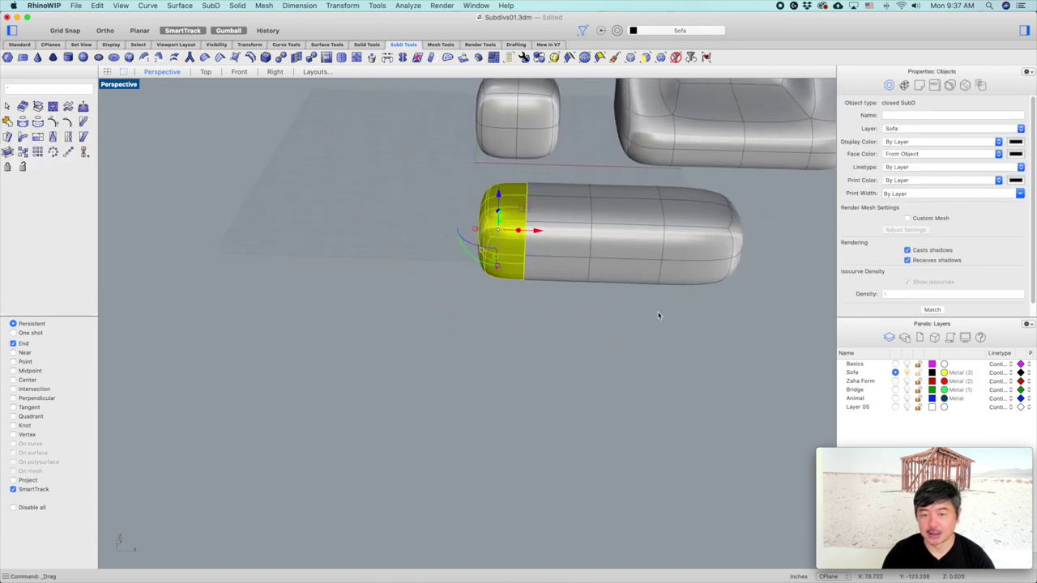
Move the two inner edge loops of the block slightly along X, one at a time, to even out the segments
click(634, 57)
drag(575, 165, 605, 310)
drag(619, 234, 631, 234)
drag(646, 169, 686, 314)
right_drag(710, 282, 698, 284)
drag(677, 257, 698, 261)
click(746, 292)
Select all faces on the block's long front side and extrude them outward along Y to deepen the sofa base
right_drag(752, 295, 682, 291)
scroll(750, 301, down, 4)
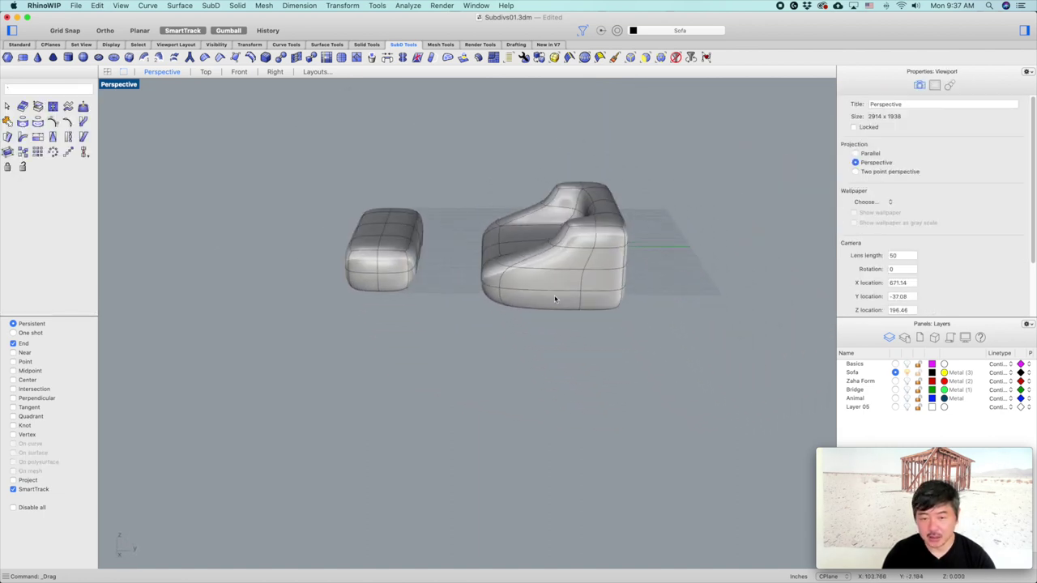
right_drag(446, 267, 525, 239)
scroll(524, 238, up, 6)
click(645, 59)
click(527, 235)
shift+click(569, 252)
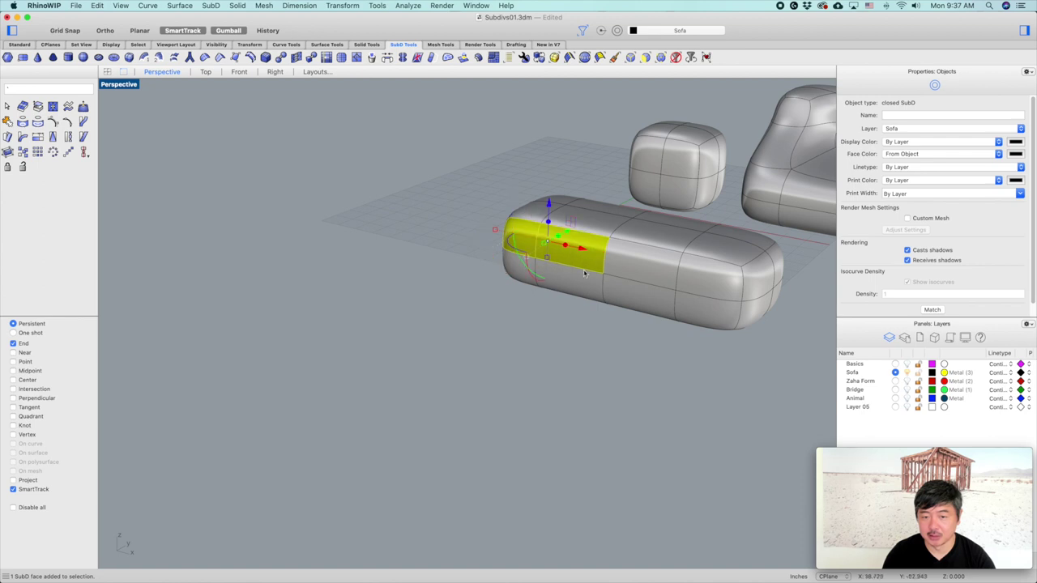
shift+click(644, 270)
shift+click(708, 267)
shift+click(708, 312)
shift+click(615, 304)
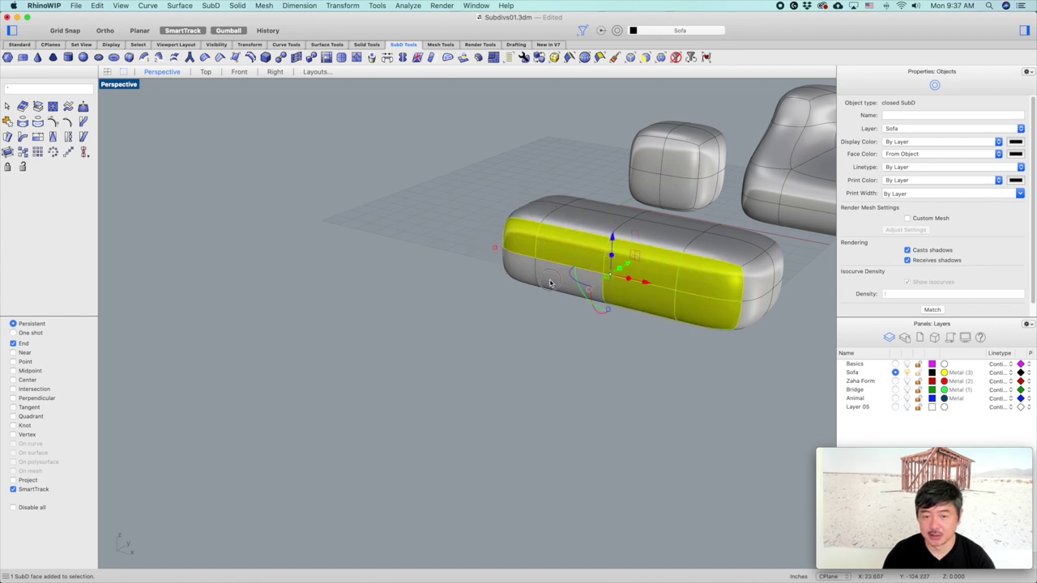
right_drag(600, 297, 576, 303)
drag(494, 333, 415, 354)
click(620, 277)
Check the sofa base's proportions in flat and smooth display
right_drag(624, 324, 596, 285)
scroll(669, 329, down, 4)
scroll(597, 300, up, 8)
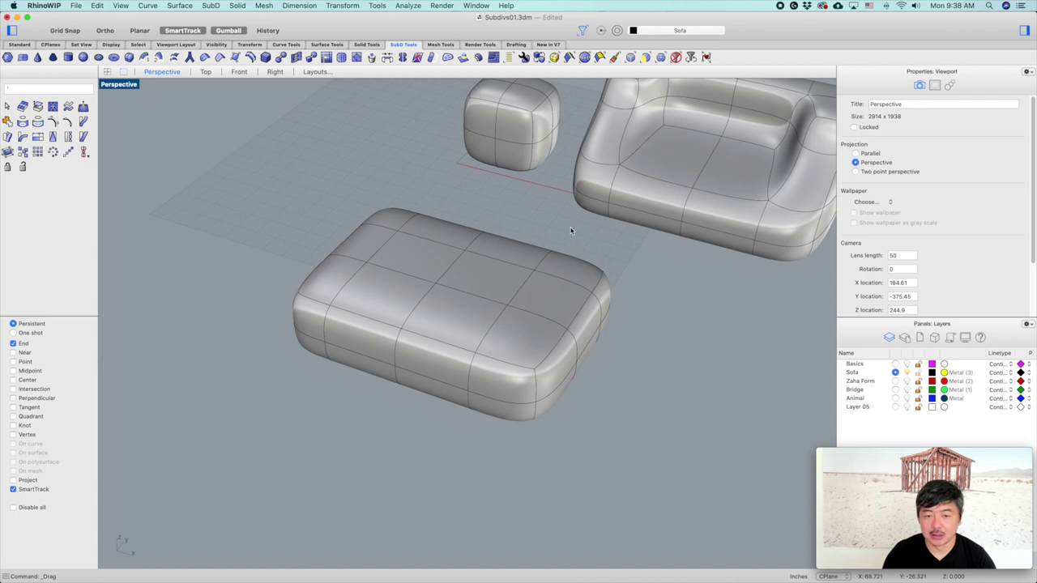
key(Tab)
key(Tab)
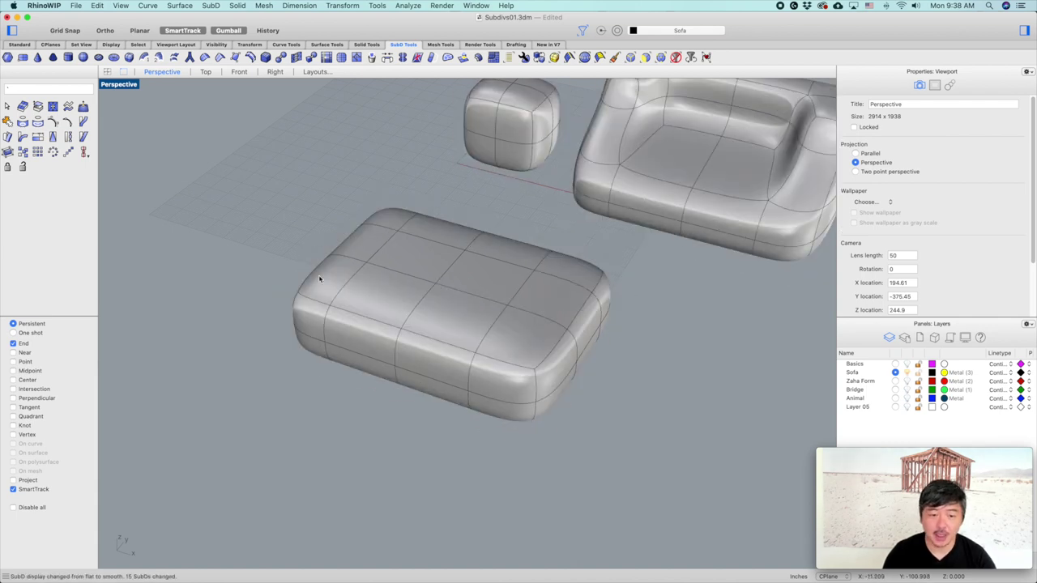
Try extruding the U-shaped band of top faces upward in flat display to form the sofa's back and arms
shift+super+click(326, 280)
shift+super+click(364, 238)
shift+super+click(388, 219)
shift+super+click(450, 233)
shift+super+click(514, 247)
shift+super+click(575, 269)
shift+super+click(554, 296)
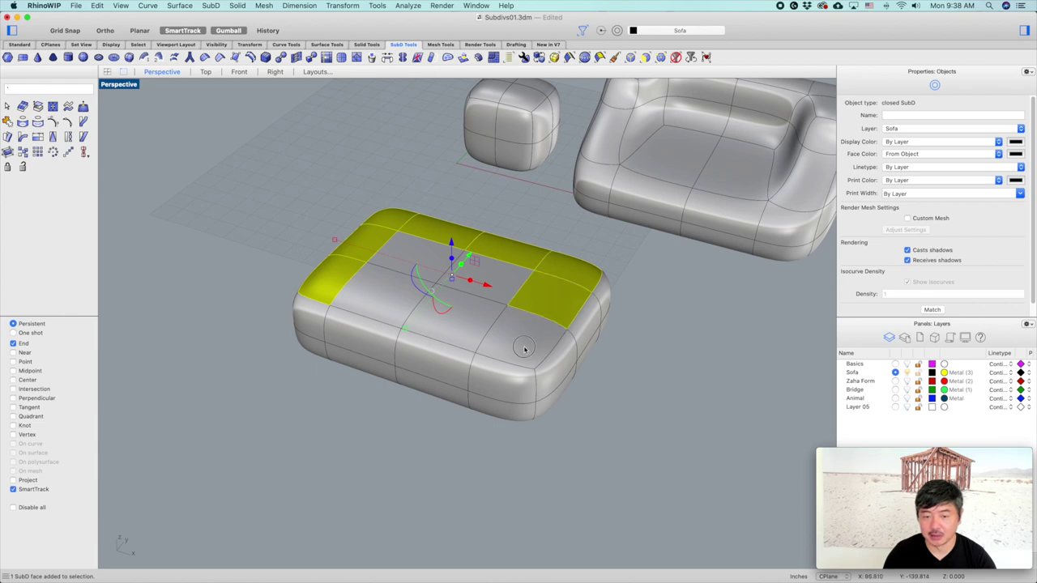
right_drag(562, 268, 488, 105)
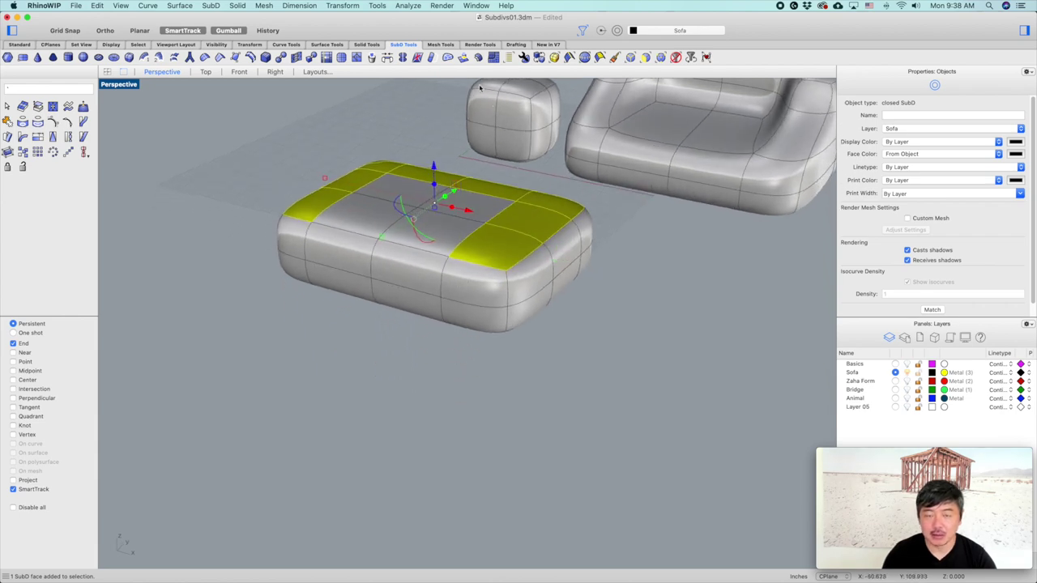
key(Tab)
right_drag(599, 204, 466, 263)
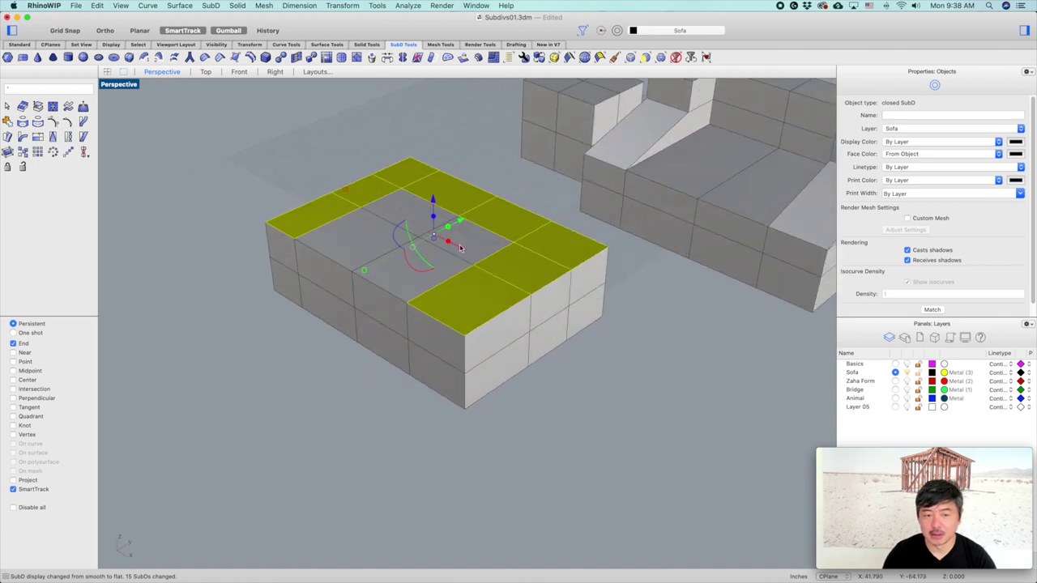
drag(432, 219, 433, 145)
key(Escape)
shift+super+click(589, 313)
right_drag(593, 317, 657, 354)
click(653, 347)
scroll(653, 347, down, 5)
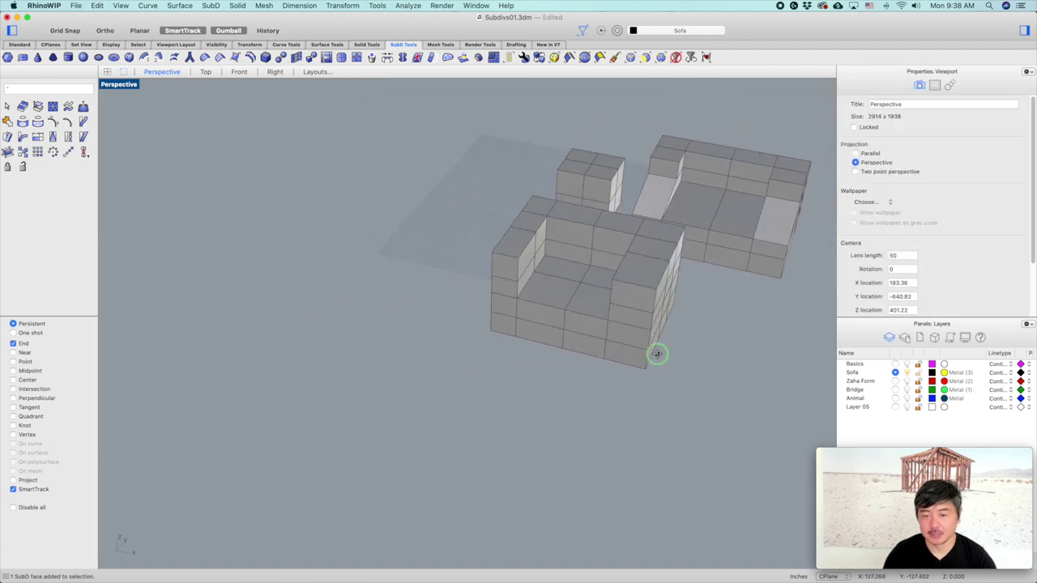
Undo the upward extrusion of the sofa's back and arms and return to smooth display
key(super+z)
key(super+z)
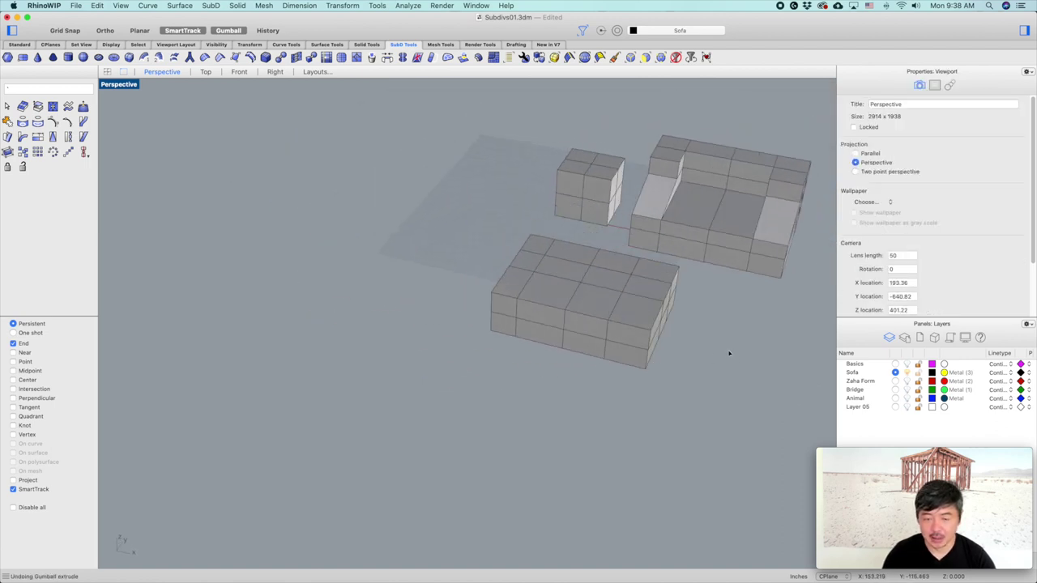
key(Tab)
Select the U-shaped band of faces on top of the sofa base and extrude it upward twice to form the back and arms
shift+super+click(515, 290)
shift+super+click(539, 260)
shift+super+click(546, 251)
shift+super+click(571, 256)
shift+super+click(619, 268)
shift+super+click(646, 276)
shift+super+click(649, 289)
shift+super+click(640, 312)
right_drag(638, 309, 604, 293)
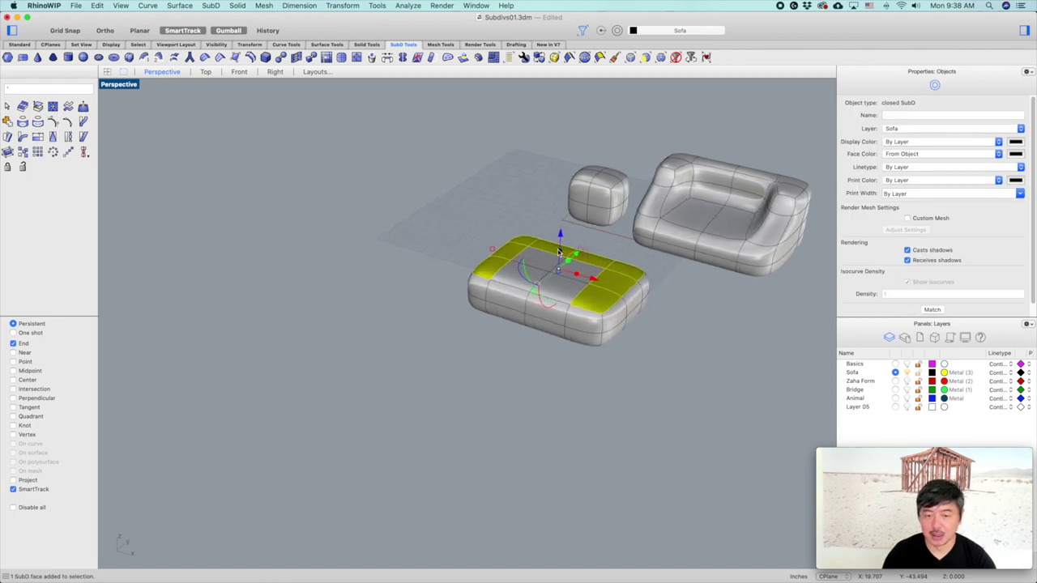
drag(558, 252, 560, 220)
right_drag(646, 315, 581, 219)
mouse_move(548, 212)
mouse_down()
mouse_move(548, 234)
mouse_move(549, 195)
mouse_move(548, 212)
mouse_up()
scroll(546, 247, up, 5)
key(Escape)
right_drag(511, 286, 640, 231)
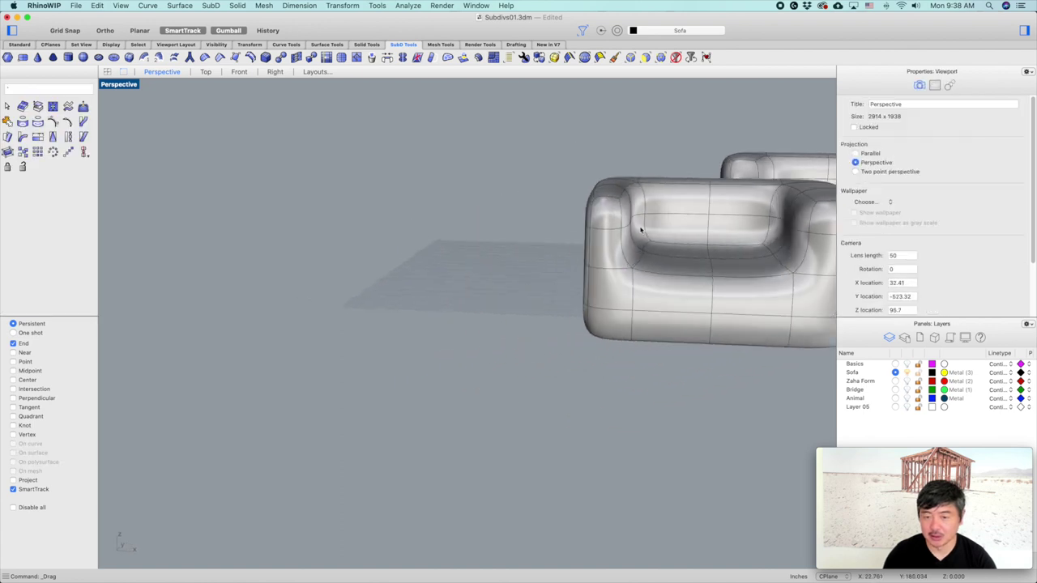
Move the inner faces of the arm on the +X side outward along X to make the arm thinner
right_drag(694, 278, 676, 343)
ctrl+shift+click(669, 327)
shift+super+click(669, 334)
ctrl+shift+click(673, 309)
scroll(713, 332, up, 3)
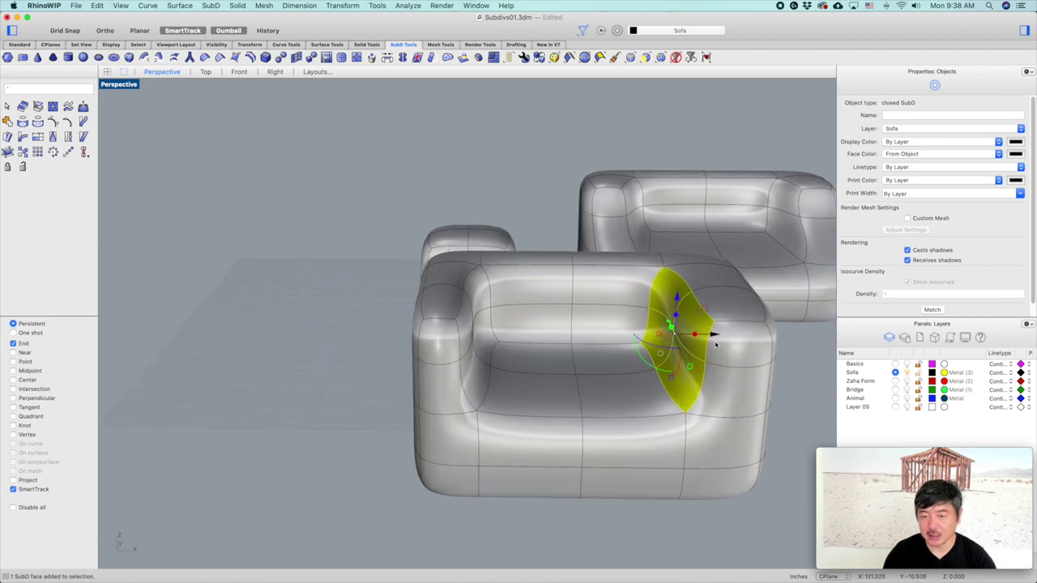
drag(715, 339, 734, 340)
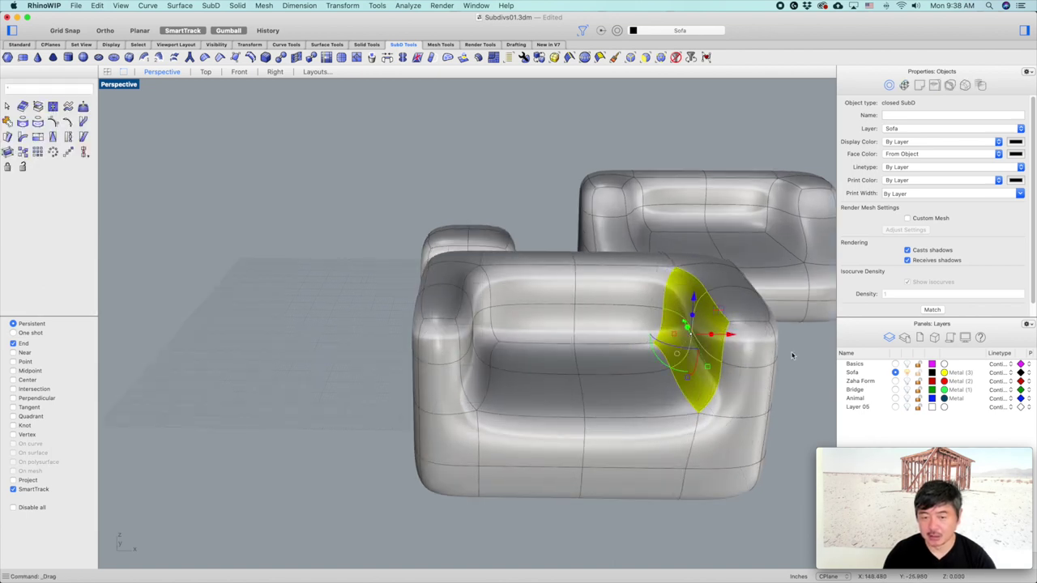
click(790, 357)
right_drag(790, 357, 785, 354)
Move the vertical edge on the sofa's front below the thinned arm outward along X
right_drag(667, 394, 649, 336)
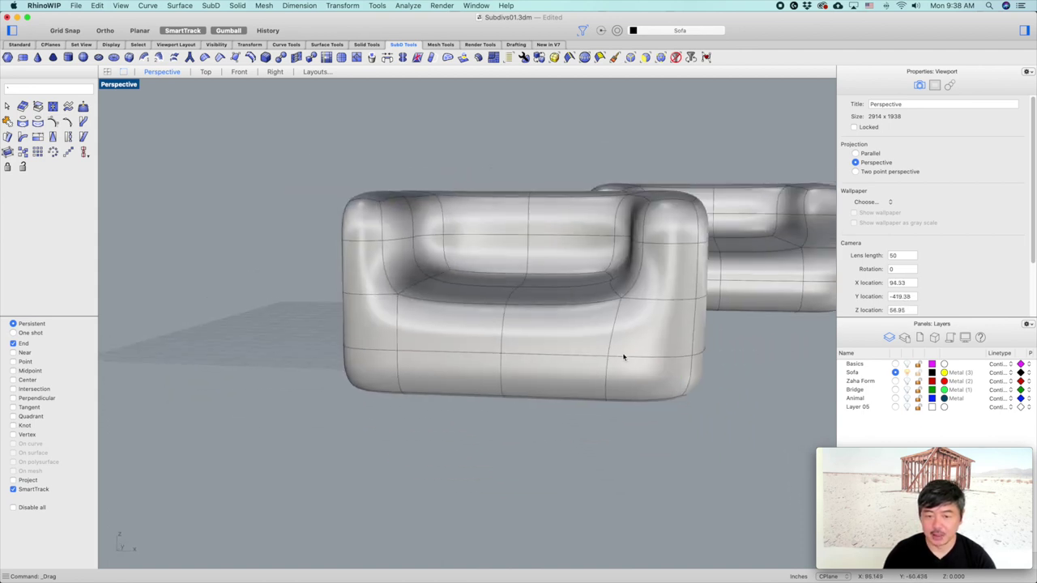
click(630, 59)
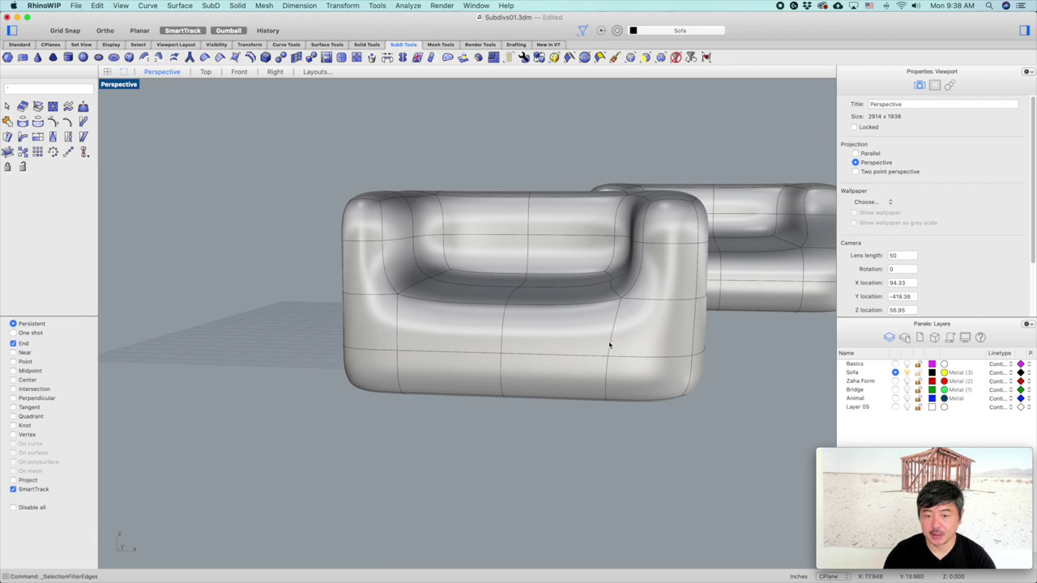
click(608, 349)
drag(644, 354, 658, 354)
click(727, 329)
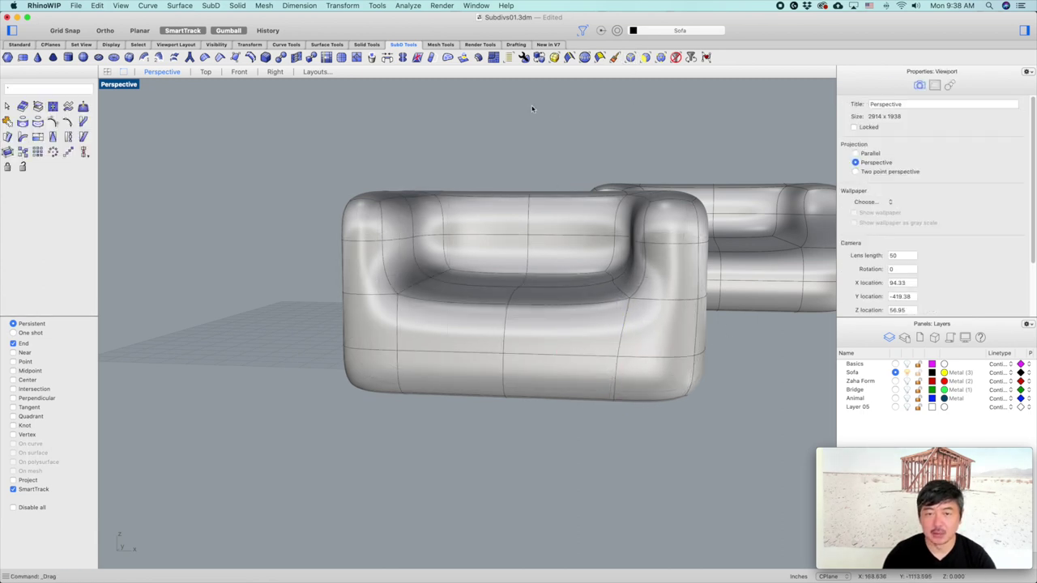
In flat display, select the column of vertical edges on the sofa's back behind the thinned arm and shift it outward along X
key(Tab)
right_drag(635, 296, 493, 262)
click(661, 56)
right_drag(488, 236, 616, 130)
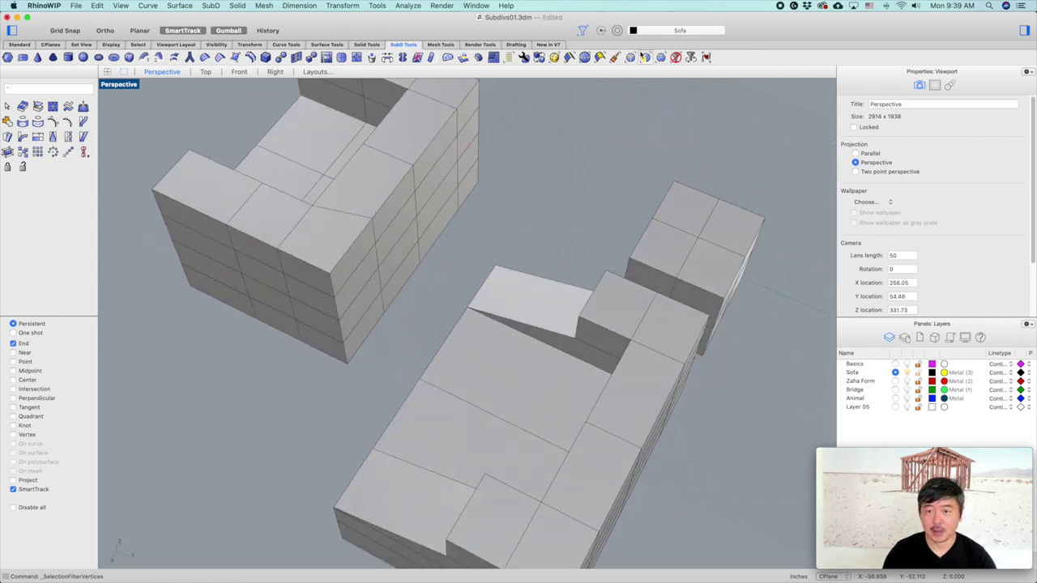
click(374, 235)
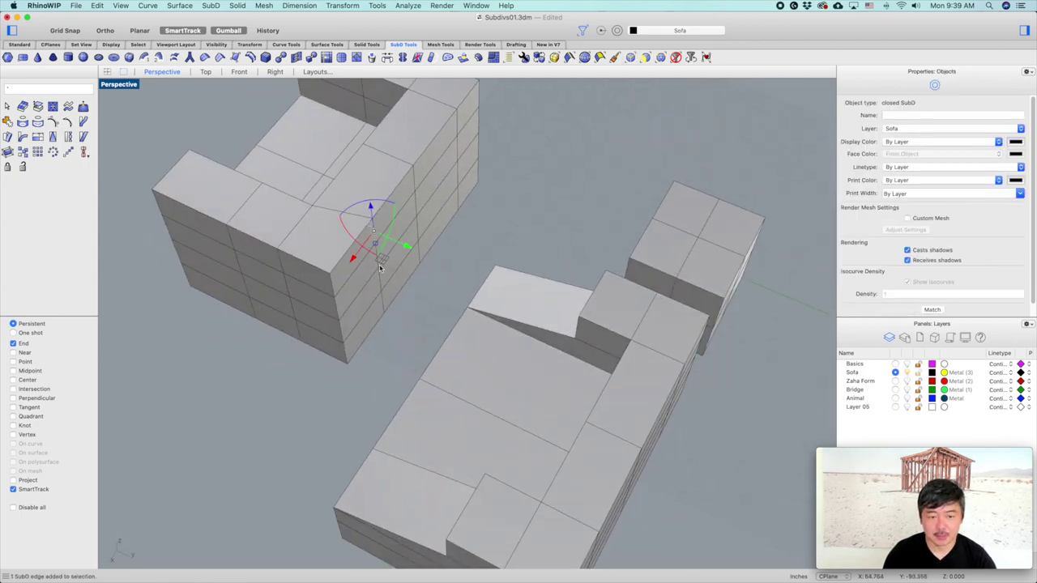
click(378, 260)
click(378, 264)
click(379, 265)
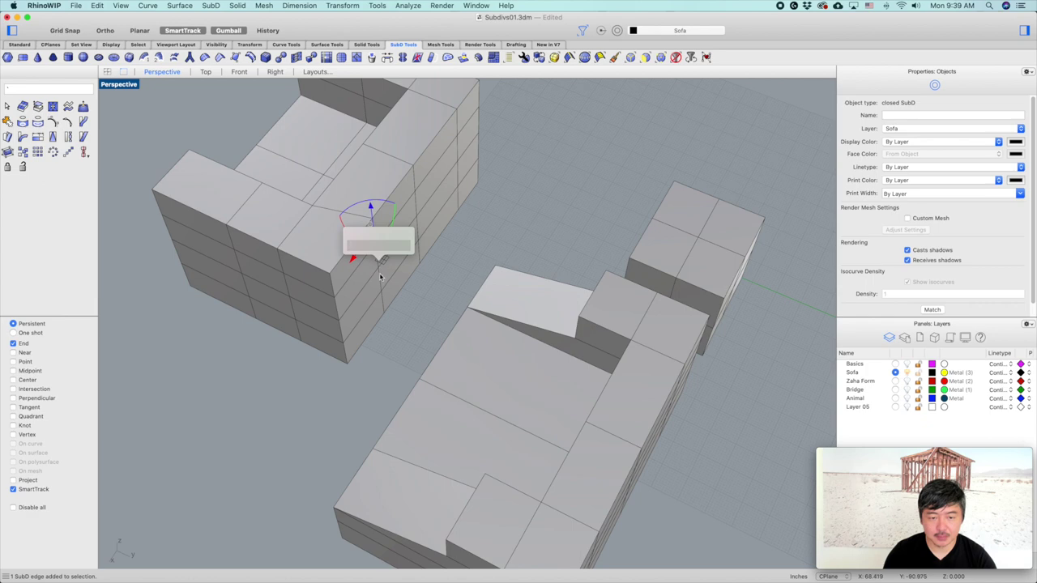
scroll(379, 274, up, 6)
shift+click(379, 279)
shift+click(389, 335)
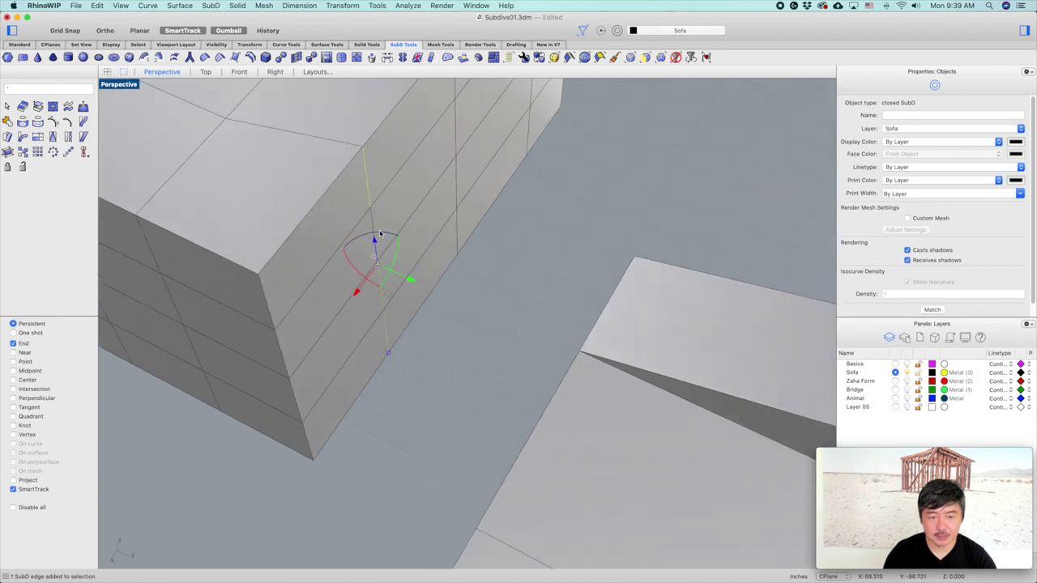
scroll(373, 226, down, 5)
drag(357, 294, 348, 306)
click(262, 351)
Shift the front seat corner point at the thinned arm along X to line it up with the arm's inner edge
right_drag(261, 352, 357, 306)
text(`a)
text(a)
click(658, 60)
click(538, 217)
drag(534, 217, 544, 216)
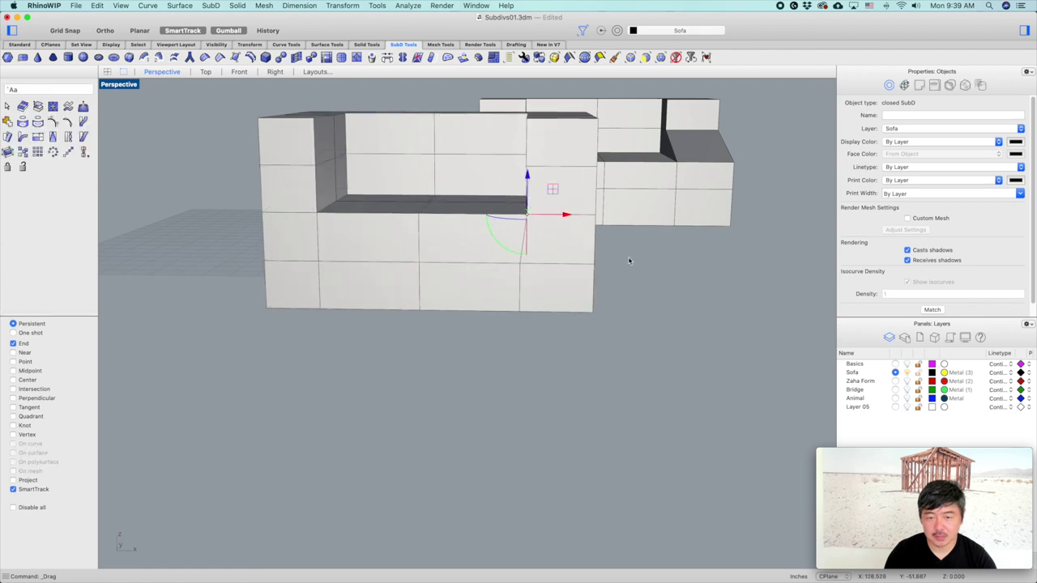
click(629, 260)
Select the two lower vertices beneath that seat corner on the sofa's front and move them outward along X
text(a)
click(643, 61)
text(vert)
key(Return)
click(521, 264)
shift+click(520, 314)
drag(556, 287, 565, 287)
click(641, 281)
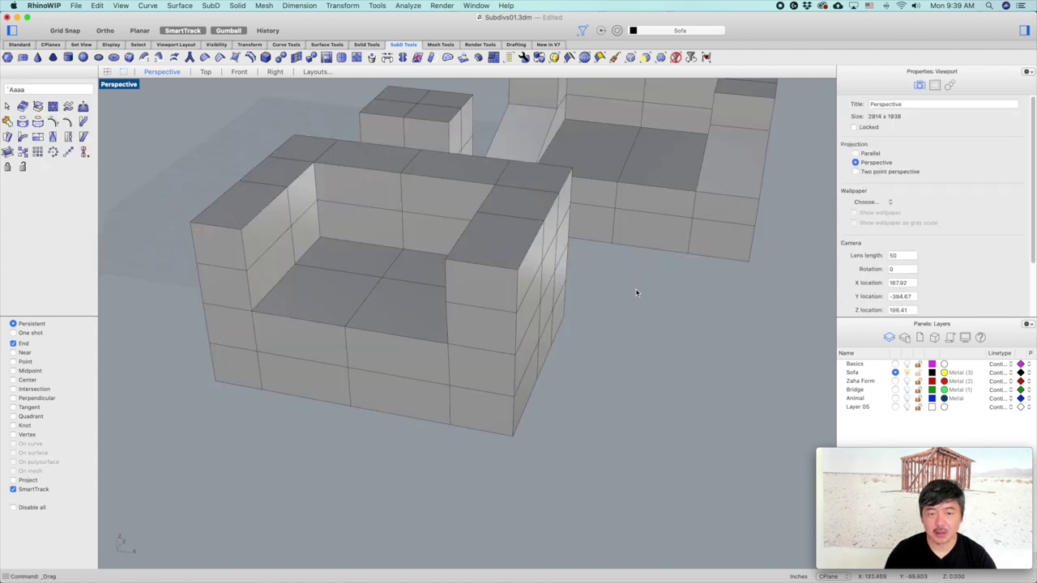
Return to smooth SubD display and review the shape of the sofa
key(Tab)
right_drag(600, 316, 483, 259)
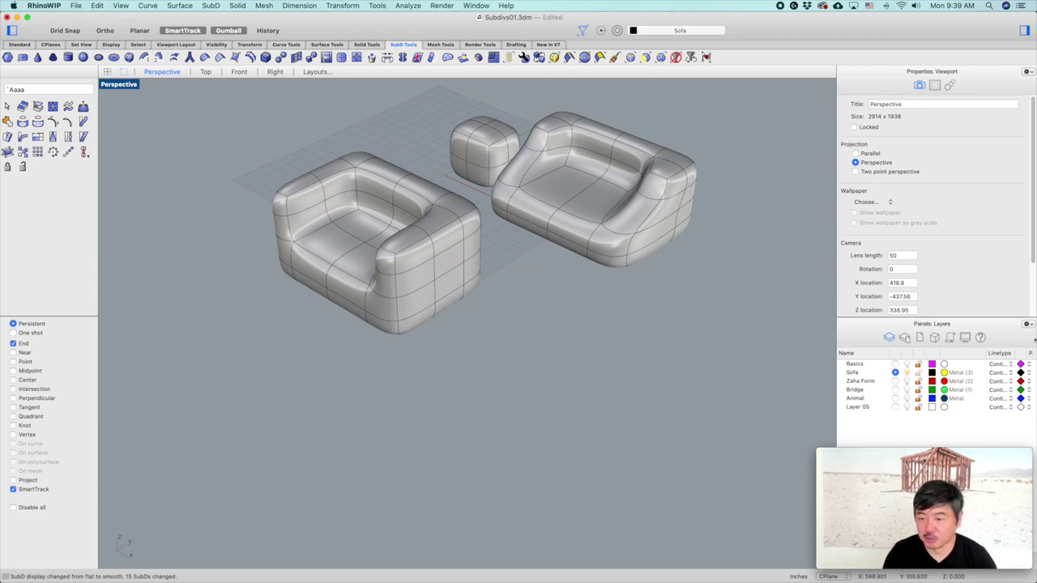
scroll(734, 322, down, 5)
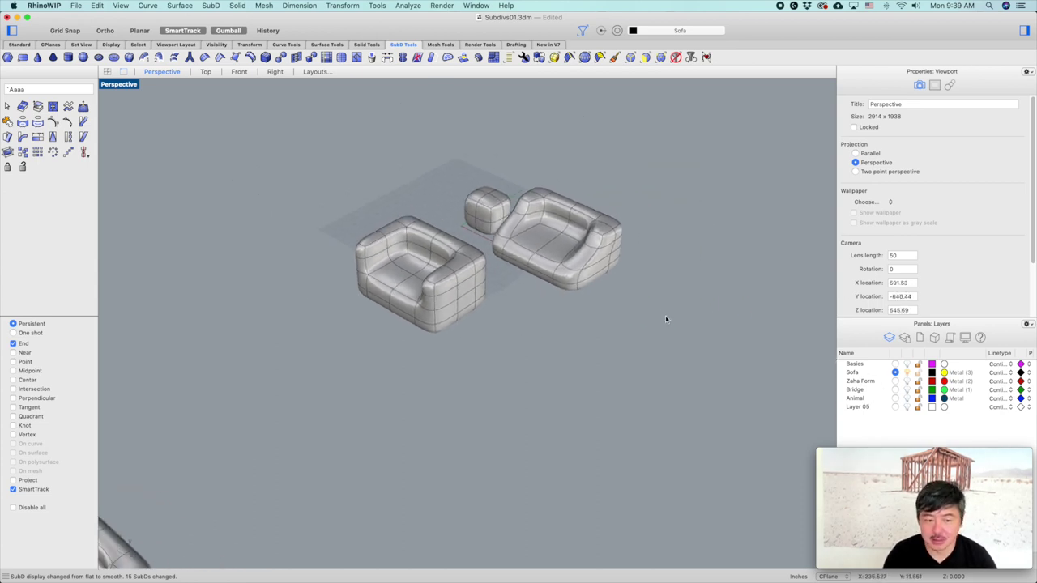
Make Zaha Form the current layer, hide the Sofa layer, and examine the finished red ribbed form
click(895, 381)
click(906, 373)
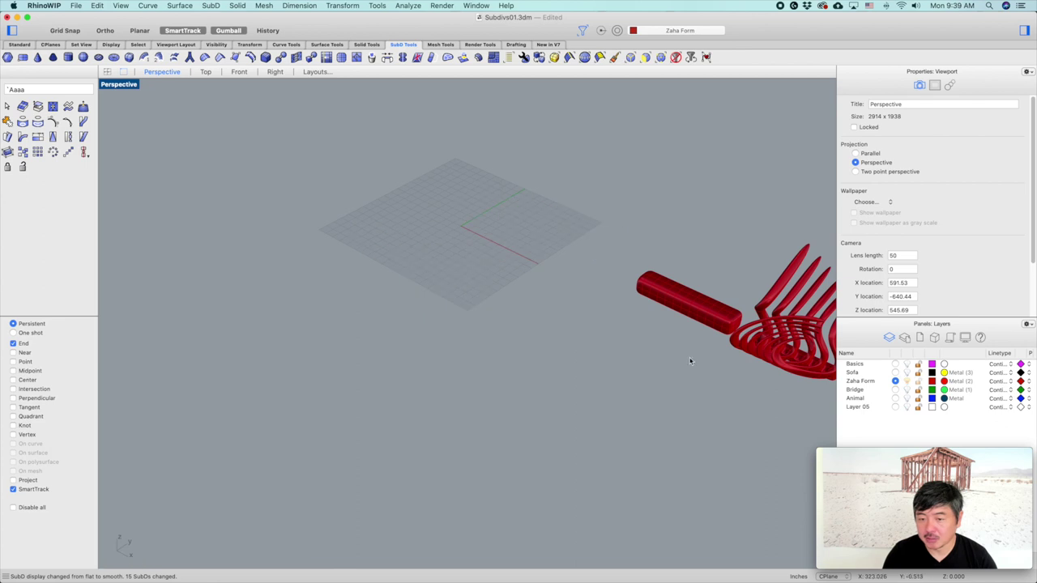
shift+right_drag(627, 335, 490, 319)
right_drag(551, 336, 609, 225)
scroll(621, 230, up, 5)
right_drag(692, 256, 587, 275)
right_drag(553, 273, 541, 276)
scroll(576, 280, up, 5)
scroll(574, 292, down, 5)
shift+right_drag(570, 311, 555, 292)
shift+right_drag(620, 305, 605, 259)
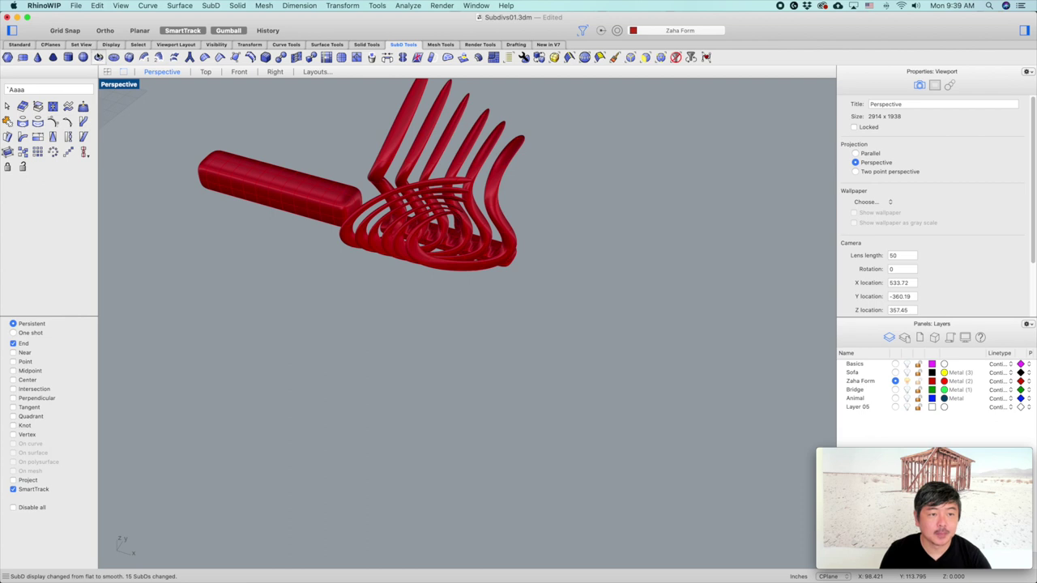
click(129, 58)
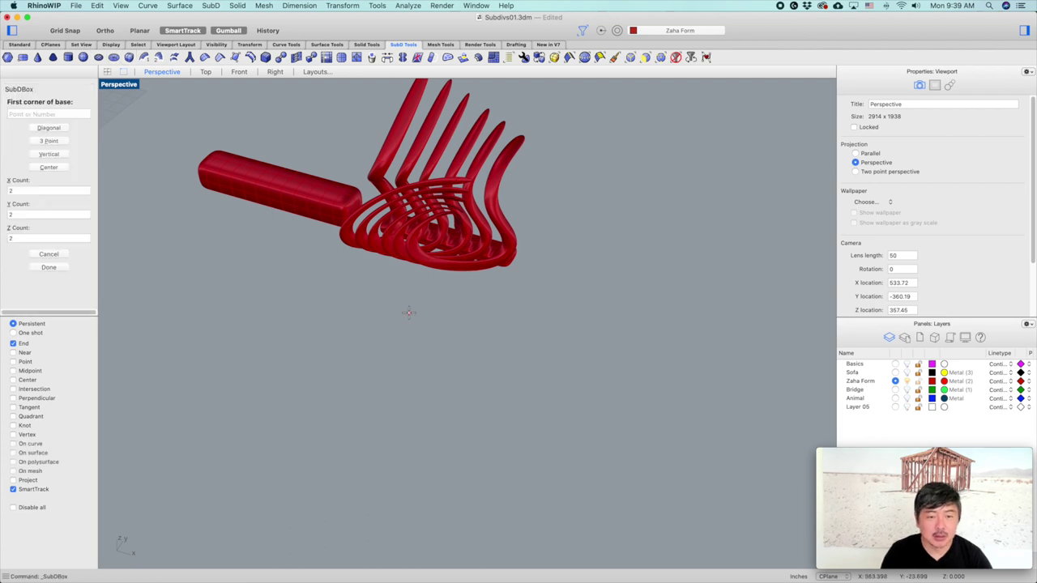
right_drag(409, 313, 442, 327)
scroll(443, 325, down, 5)
click(361, 335)
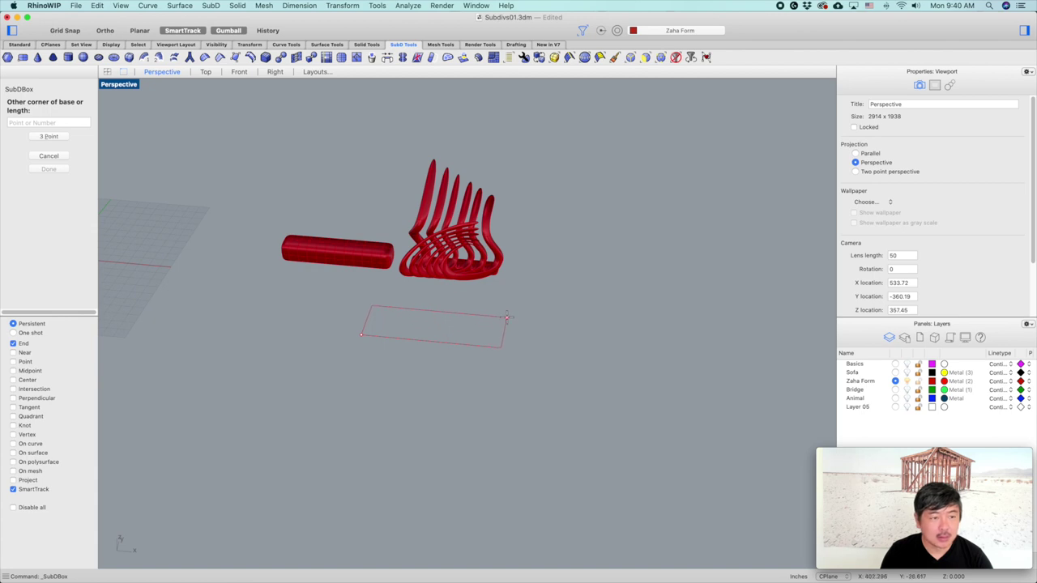
key(Escape)
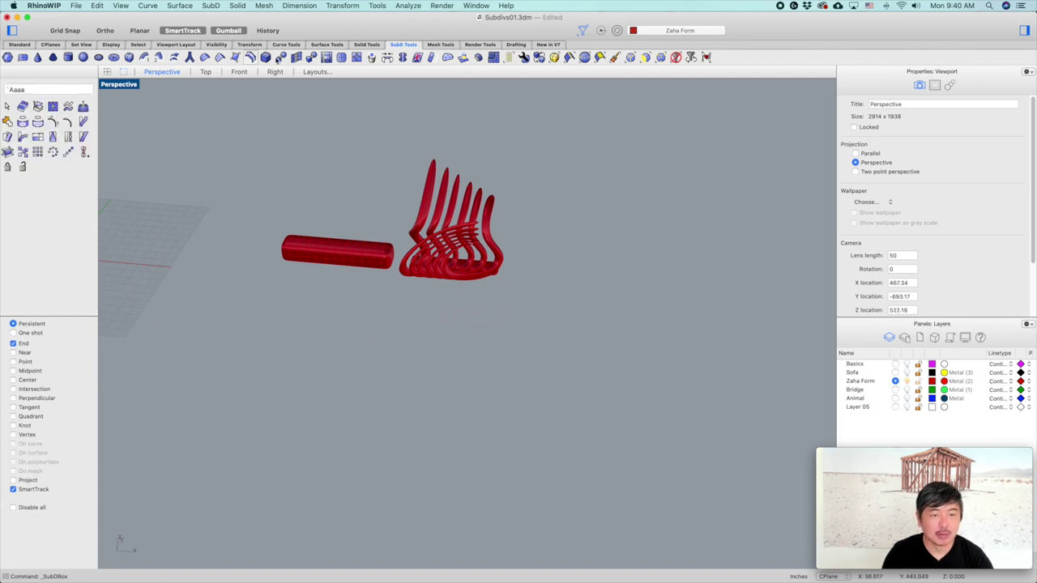
Create a long, low SubD box in front of the finished ribbed form, with X count 12, Y count 2 and Z count 2
click(138, 58)
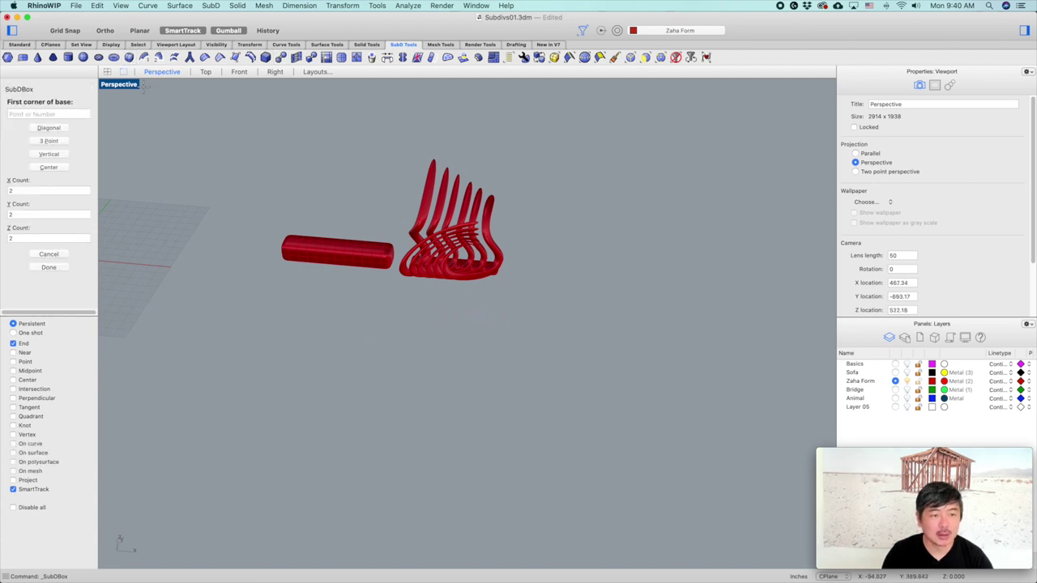
click(10, 191)
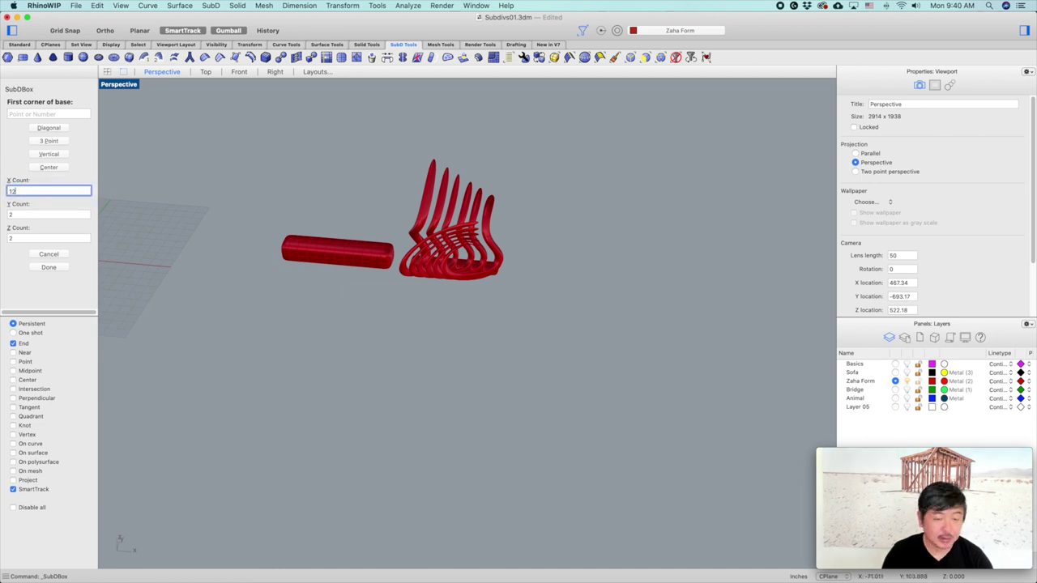
key(Return)
click(34, 214)
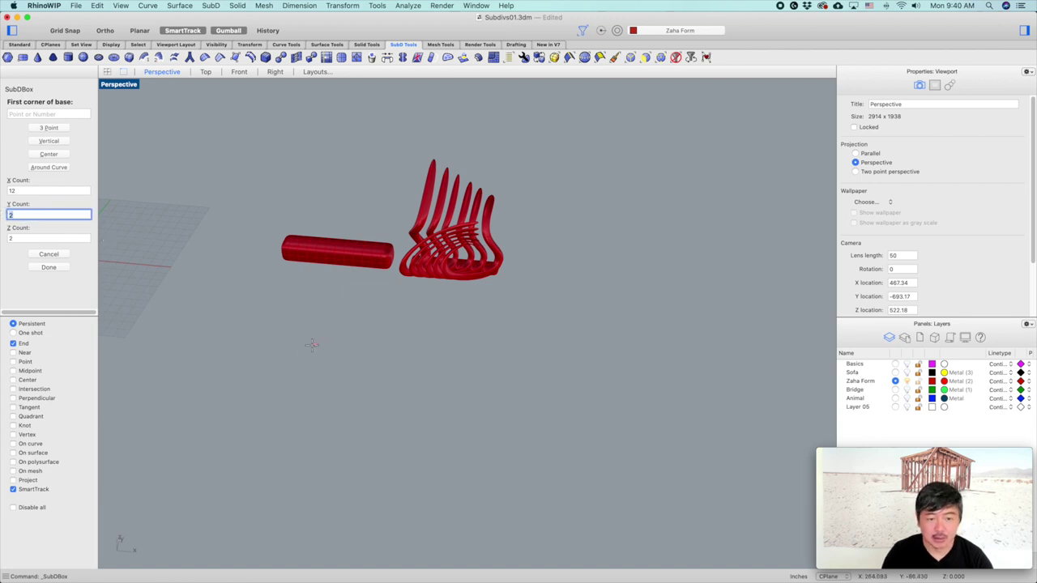
click(312, 345)
click(548, 342)
click(562, 318)
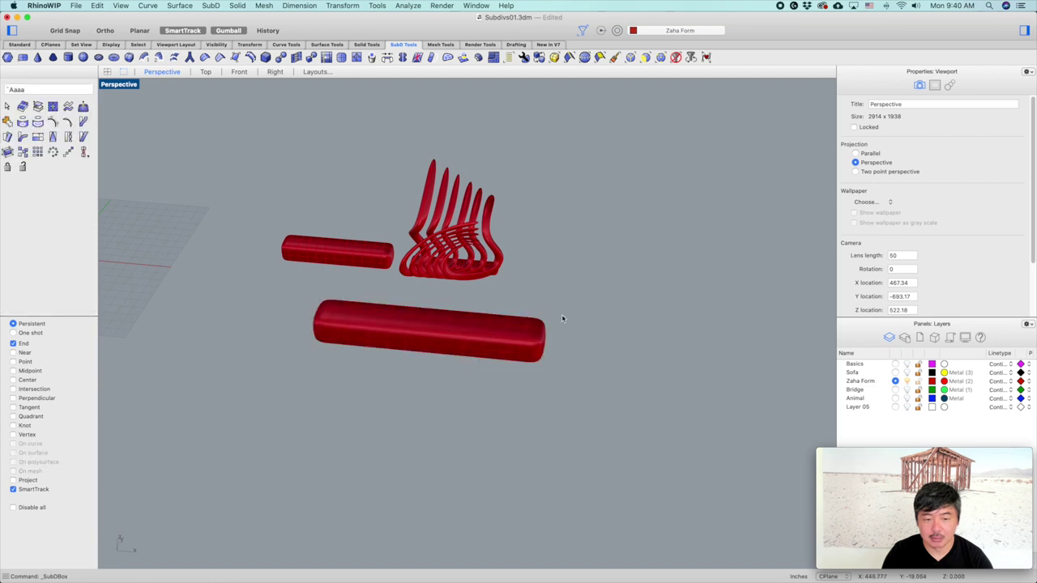
Select six alternating faces along the rear top row of the new box and extrude them upward into tall columns
mouse_move(588, 314)
right_down()
mouse_move(537, 317)
mouse_move(588, 299)
mouse_move(578, 289)
mouse_move(598, 296)
right_up()
scroll(598, 296, up, 5)
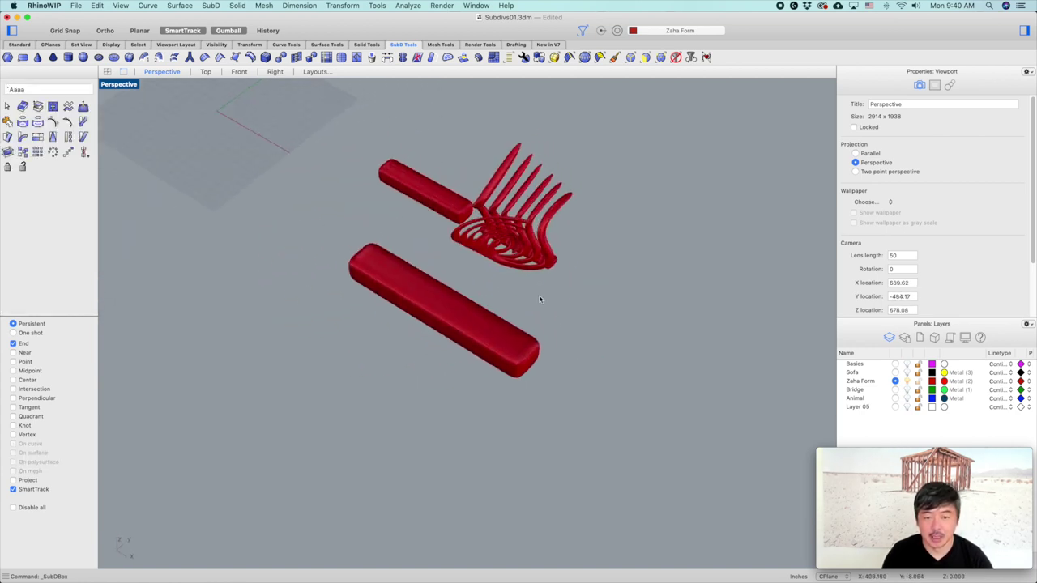
right_drag(579, 292, 543, 296)
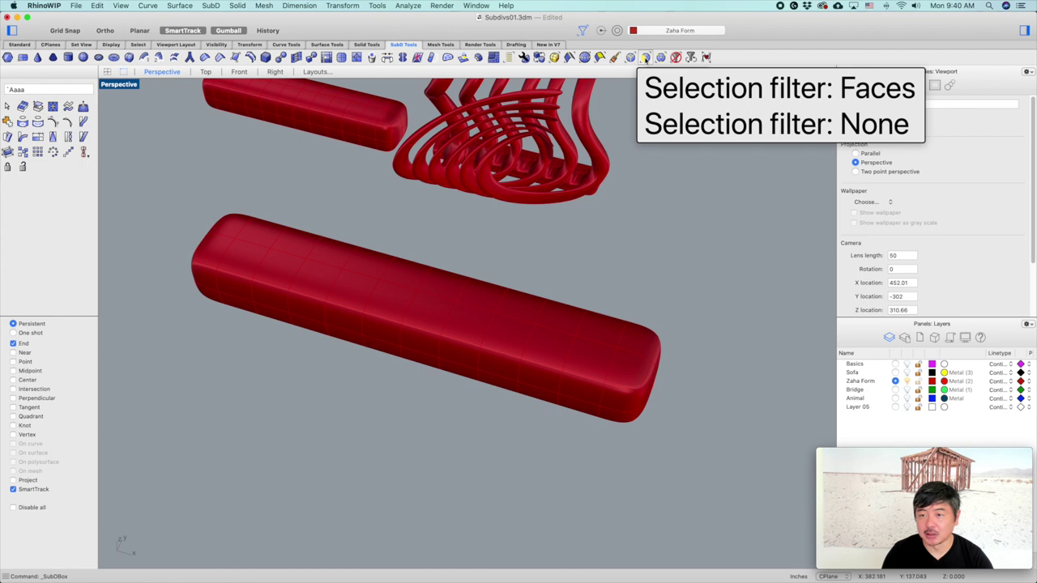
click(645, 58)
click(229, 229)
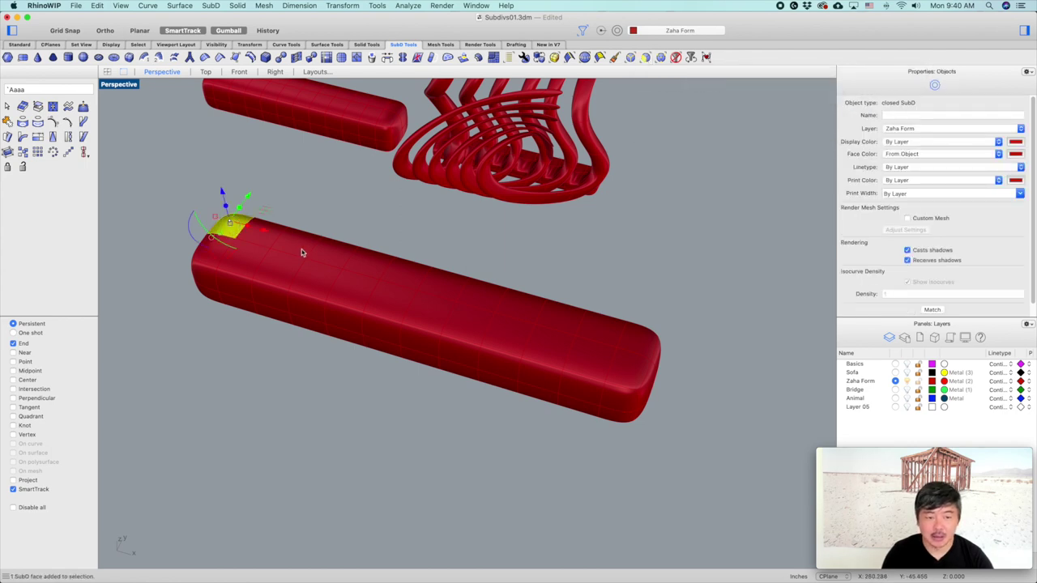
shift+click(298, 245)
shift+click(360, 264)
shift+click(441, 289)
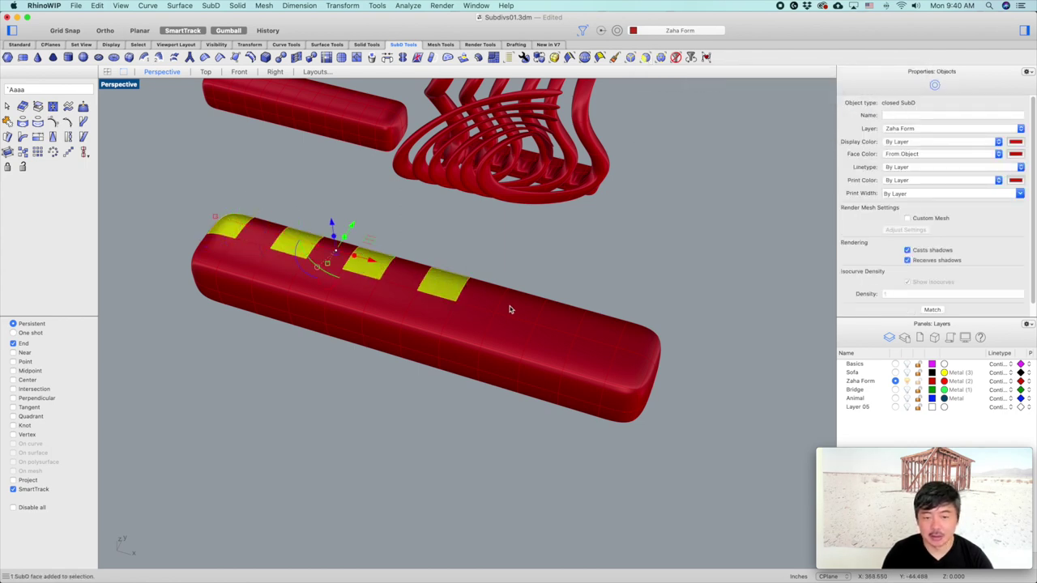
shift+click(519, 306)
shift+click(602, 330)
right_drag(668, 354, 553, 296)
right_drag(562, 340, 571, 351)
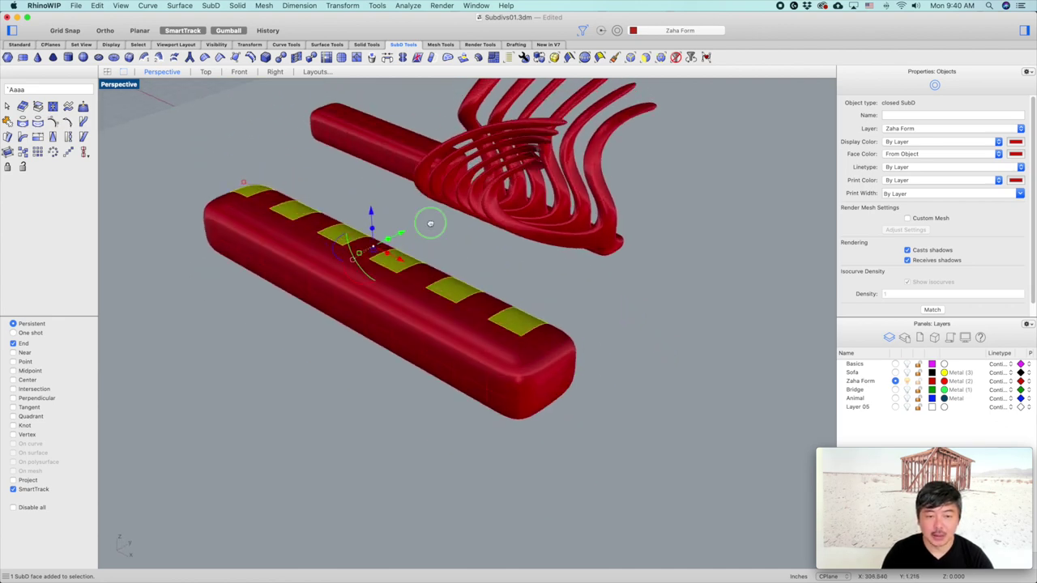
shift+right_drag(430, 223, 447, 266)
super+drag(390, 262, 386, 108)
scroll(496, 257, down, 5)
click(639, 315)
Select the mid-height edge loops of all six columns and move them toward the front along Y to bend the columns
right_drag(638, 315, 268, 229)
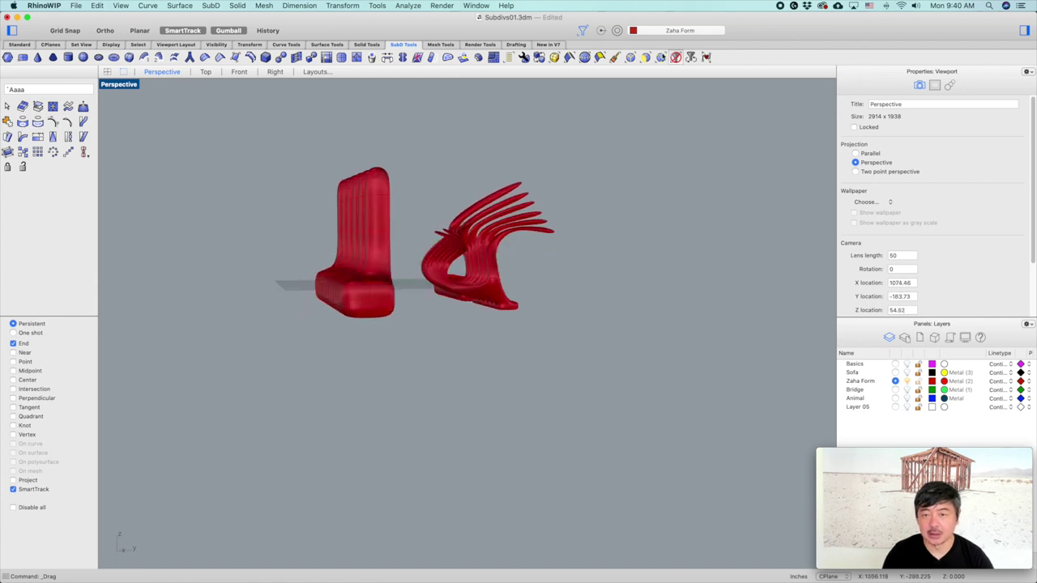
drag(312, 221, 416, 248)
right_drag(350, 266, 386, 278)
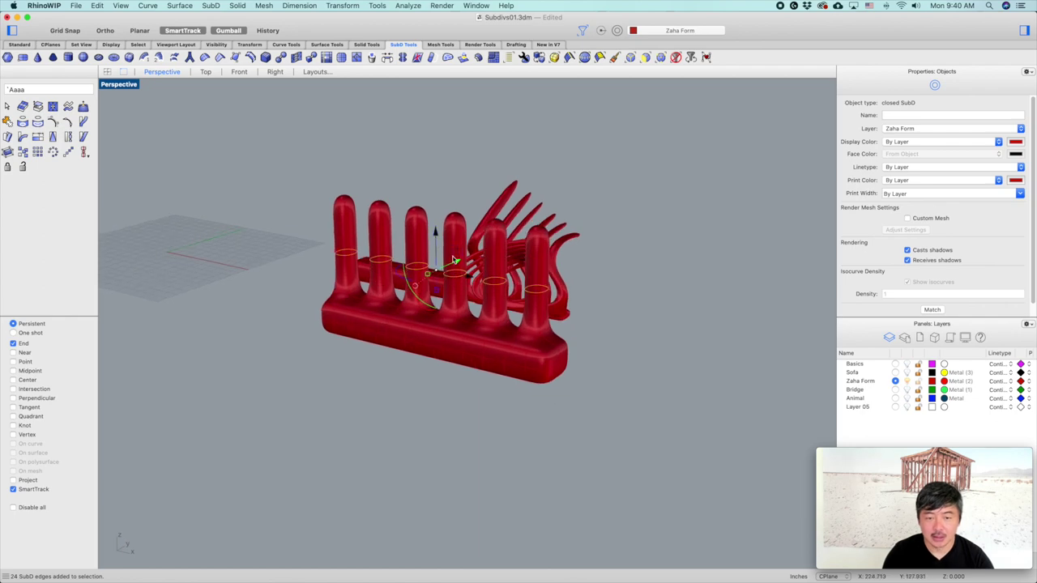
drag(455, 267, 362, 284)
Scale the selected mid-height edge loops inward along X to bring the bends closer together, and fine-tune the loops slightly
right_drag(361, 298, 467, 297)
scroll(406, 284, up, 5)
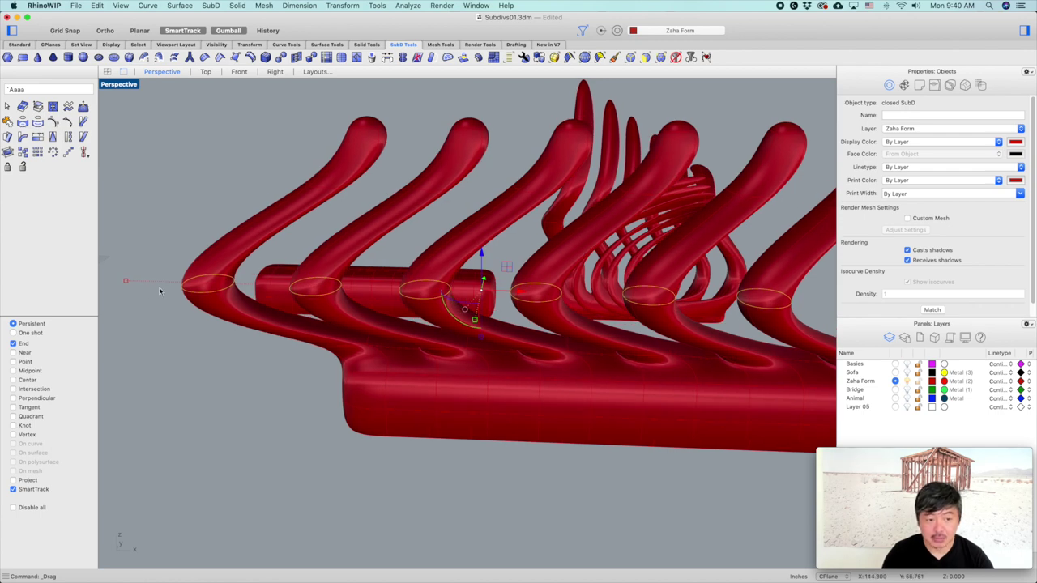
drag(124, 283, 304, 295)
right_drag(459, 309, 421, 354)
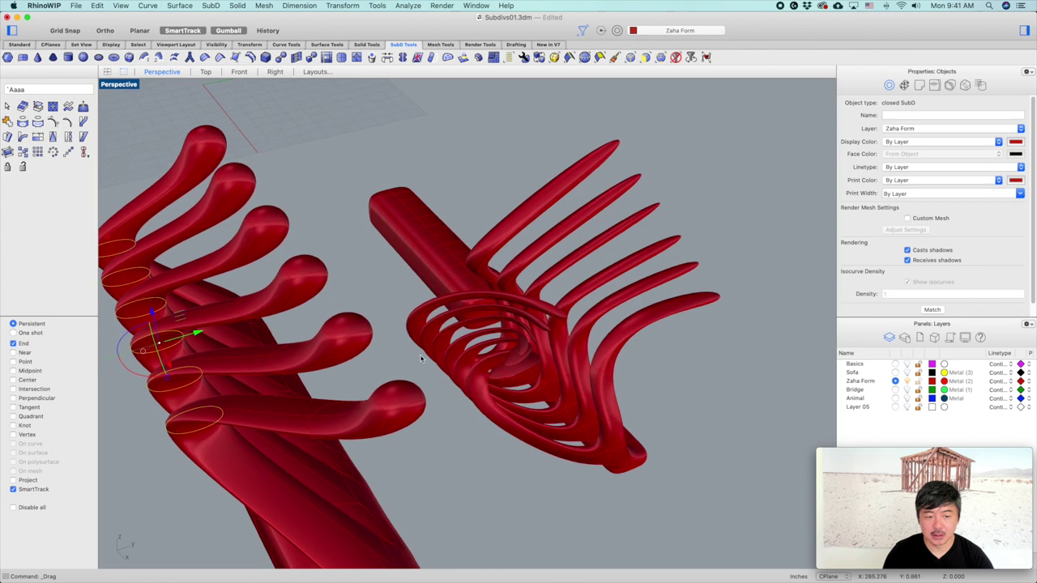
scroll(422, 355, down, 4)
shift+right_drag(293, 363, 320, 301)
mouse_move(283, 298)
mouse_down()
mouse_move(339, 310)
mouse_move(287, 308)
mouse_up()
Select the edges of all six column tips and raise them along Z to lengthen the columns
right_drag(400, 375, 469, 344)
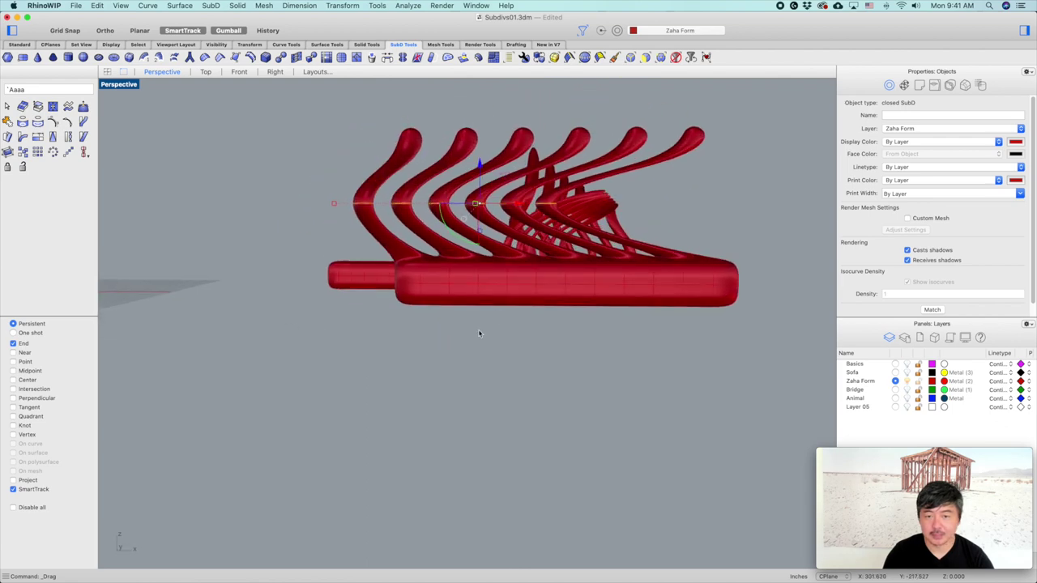
right_drag(574, 179, 289, 172)
drag(289, 172, 448, 256)
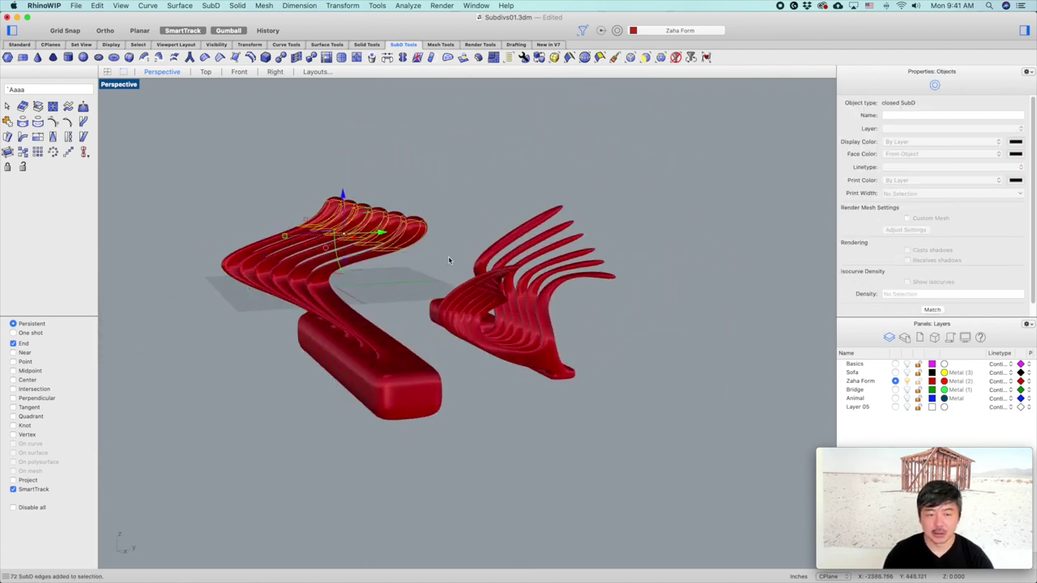
right_drag(448, 255, 480, 271)
drag(559, 243, 578, 121)
right_drag(680, 215, 544, 308)
key(Escape)
Reselect the edges of the six column tips and scale them inward along X to bring the tips closer together
right_drag(419, 292, 405, 223)
drag(360, 126, 775, 245)
right_drag(775, 245, 747, 245)
key(Escape)
drag(318, 121, 587, 200)
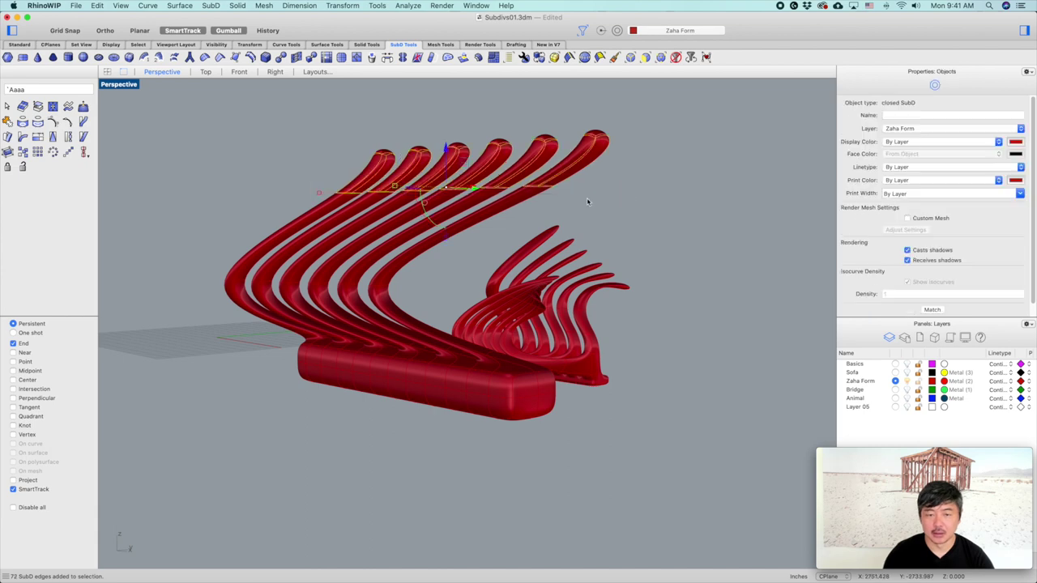
right_drag(587, 201, 543, 209)
drag(385, 210, 461, 219)
click(756, 292)
Select six alternating faces along the upper front row of the box and extrude them outward toward the front
right_drag(756, 291, 393, 263)
scroll(422, 280, up, 5)
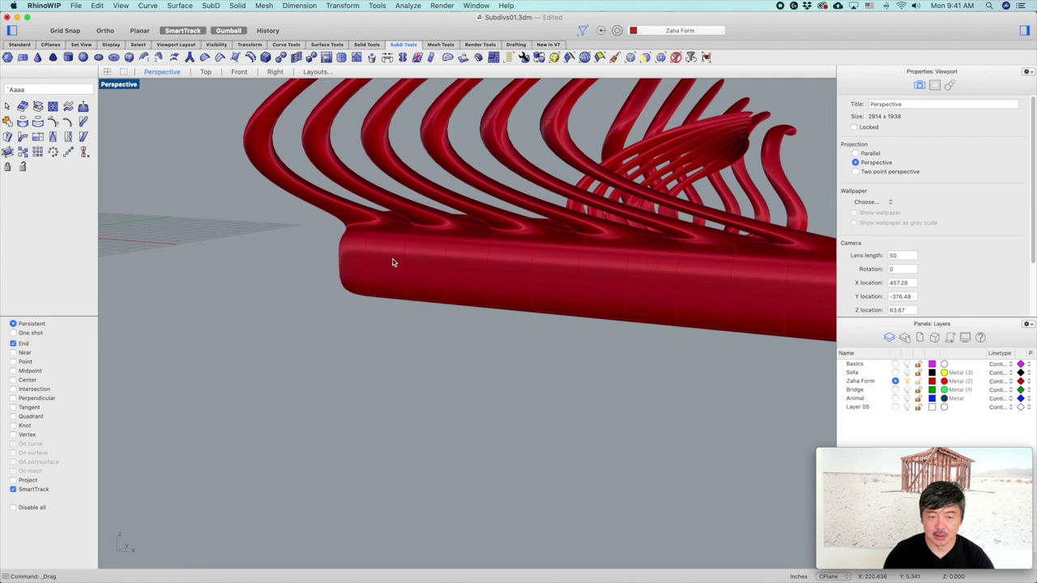
click(646, 57)
click(403, 260)
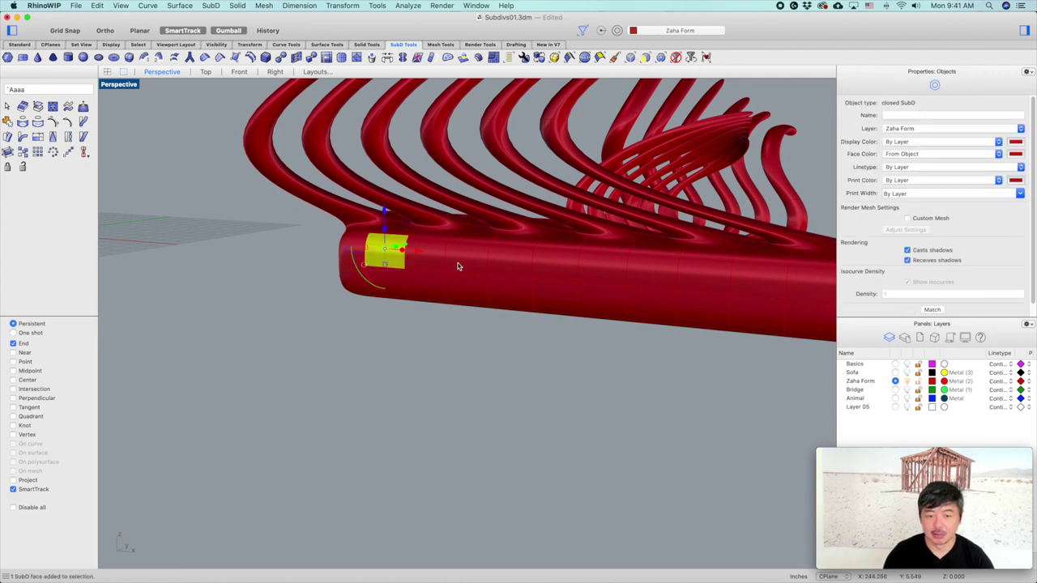
click(466, 260)
click(558, 274)
shift+click(652, 279)
shift+right_drag(735, 290, 646, 289)
shift+click(664, 292)
right_drag(763, 297, 541, 338)
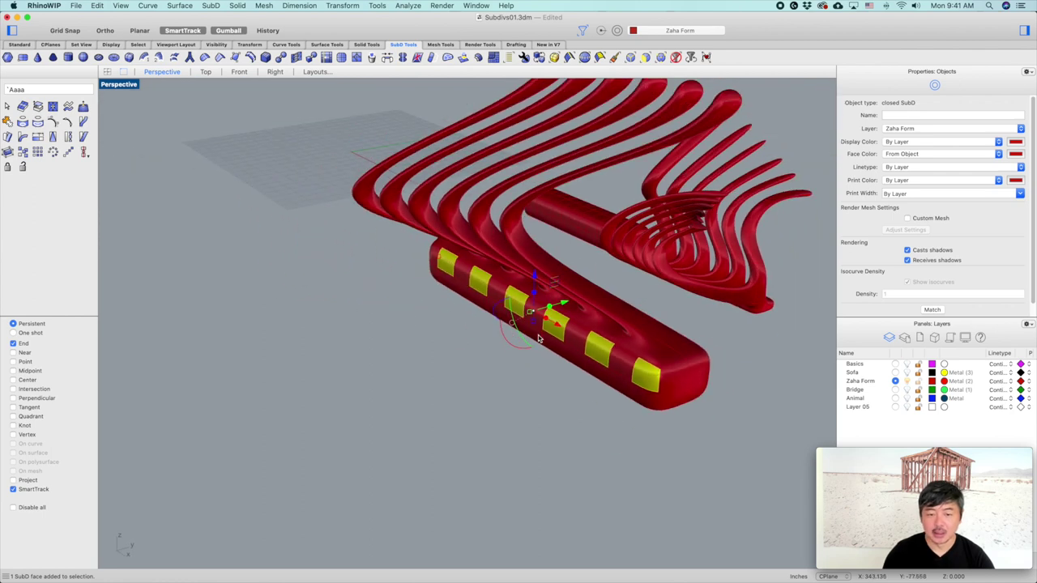
drag(551, 310, 455, 348)
Lower the end faces of the six front ribs along Z so the ribs slope downward
right_drag(462, 379, 481, 316)
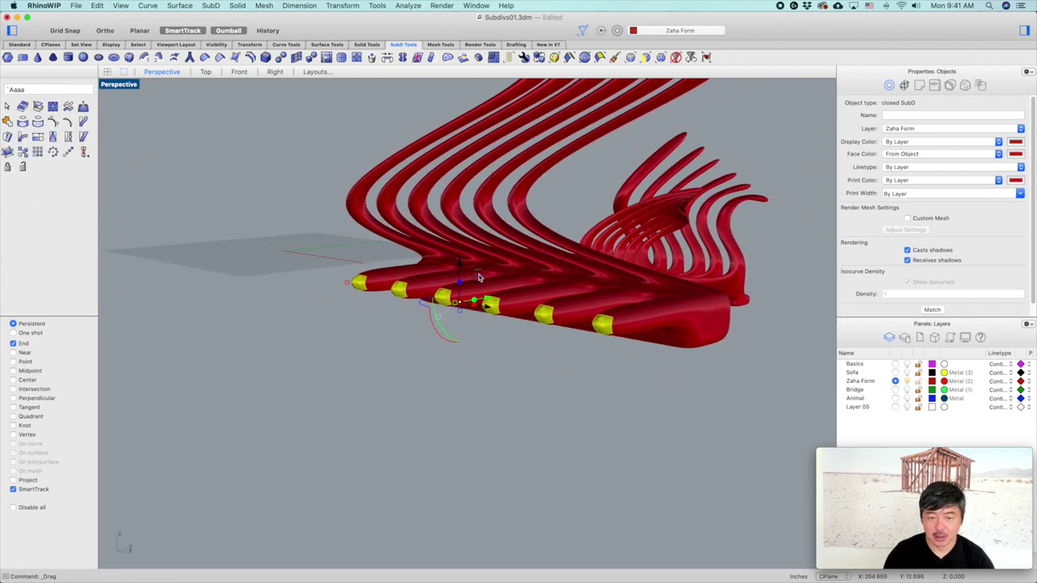
drag(458, 265, 481, 340)
right_drag(515, 330, 411, 267)
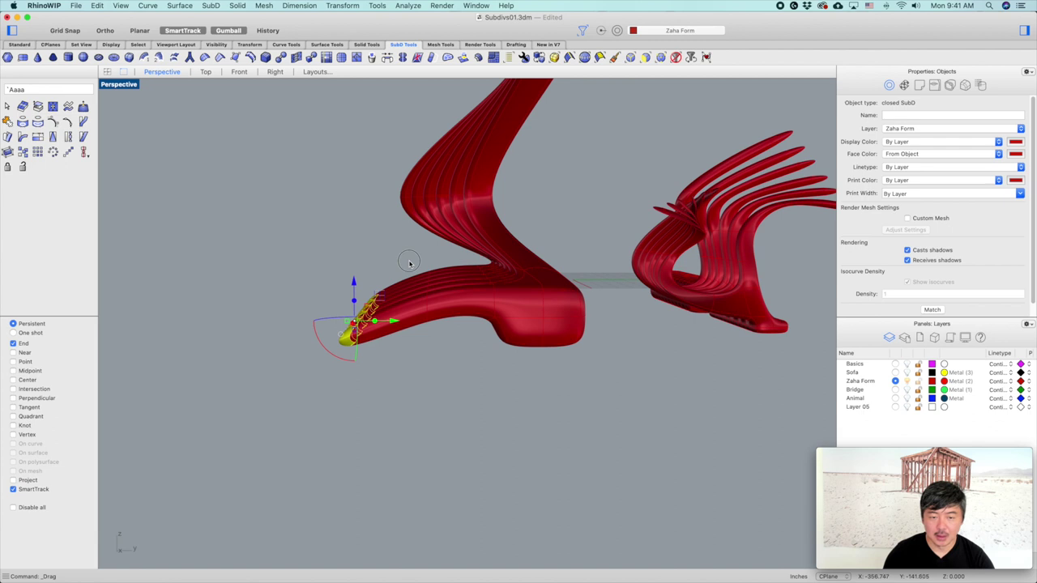
Select the middle edge loops of the front ribs and lower them to bow the ribs downward
drag(409, 262, 441, 362)
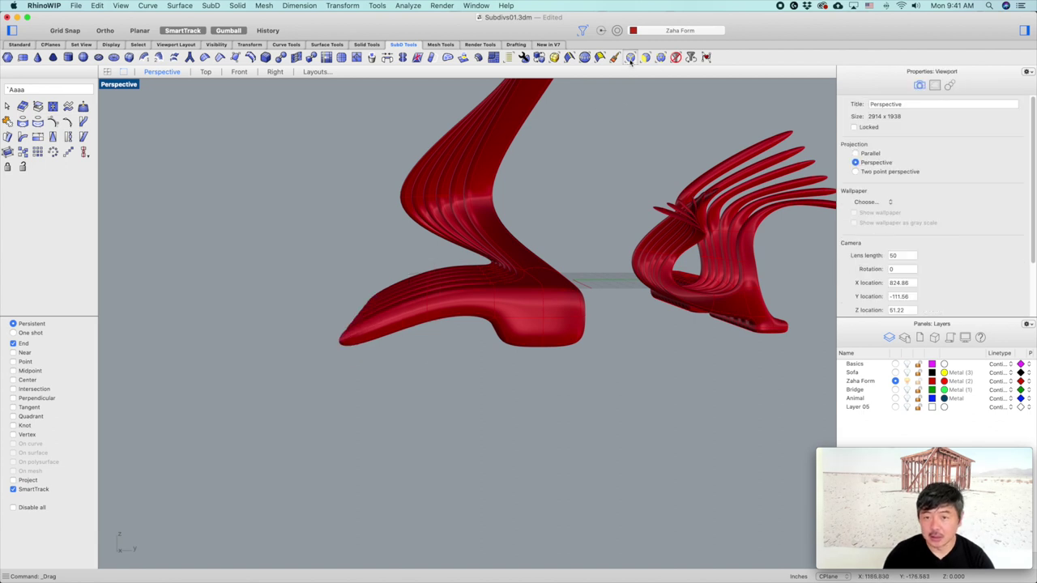
drag(454, 342, 454, 343)
right_drag(453, 343, 432, 313)
drag(433, 305, 431, 300)
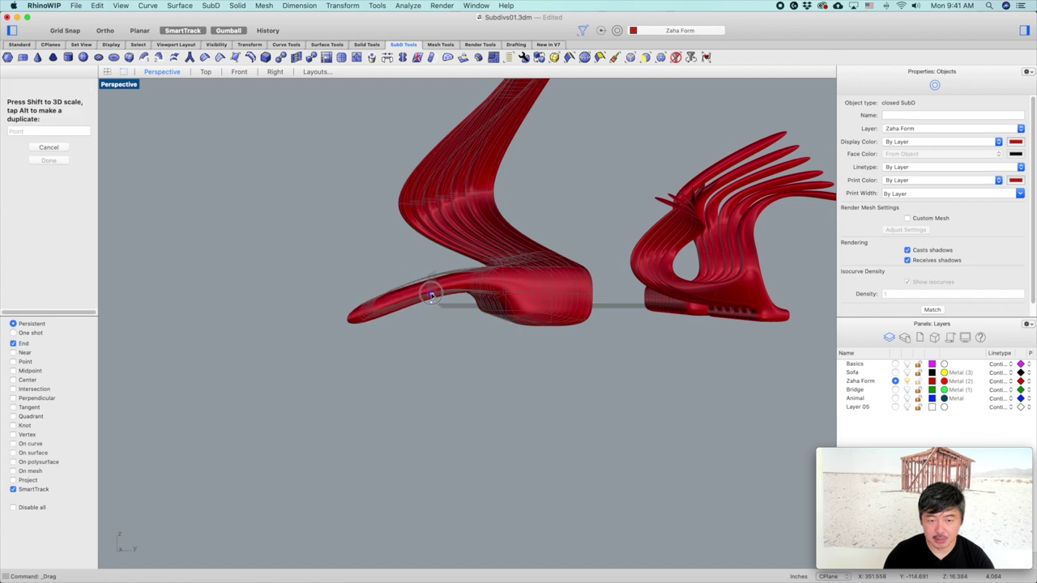
mouse_move(430, 291)
mouse_down()
mouse_move(429, 241)
mouse_move(430, 300)
mouse_up()
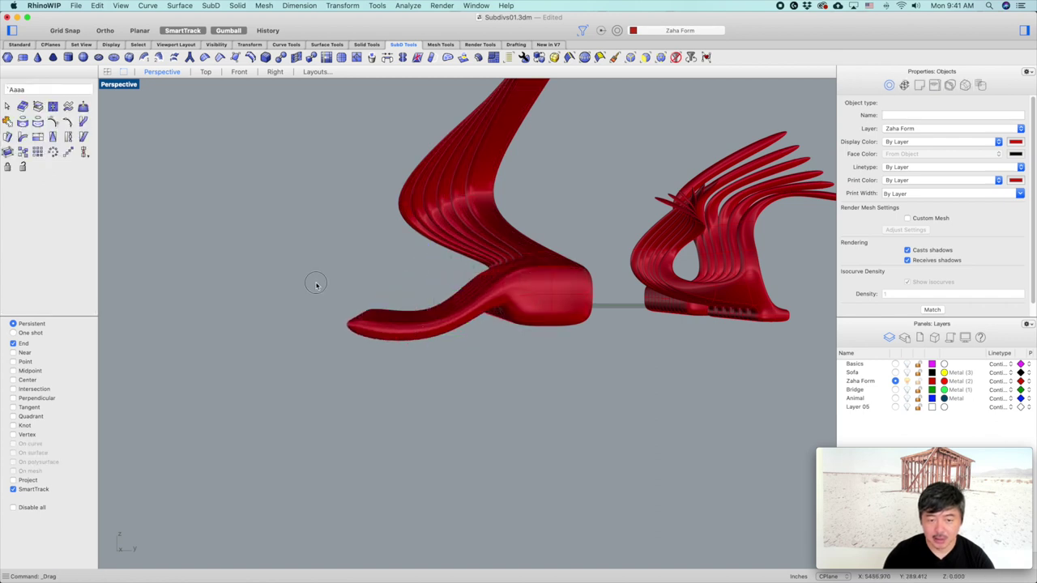
Select the edges at the front ribs' outer ends and raise them along Z
drag(296, 273, 380, 357)
right_drag(400, 375, 408, 314)
drag(395, 293, 403, 211)
right_drag(411, 255, 520, 301)
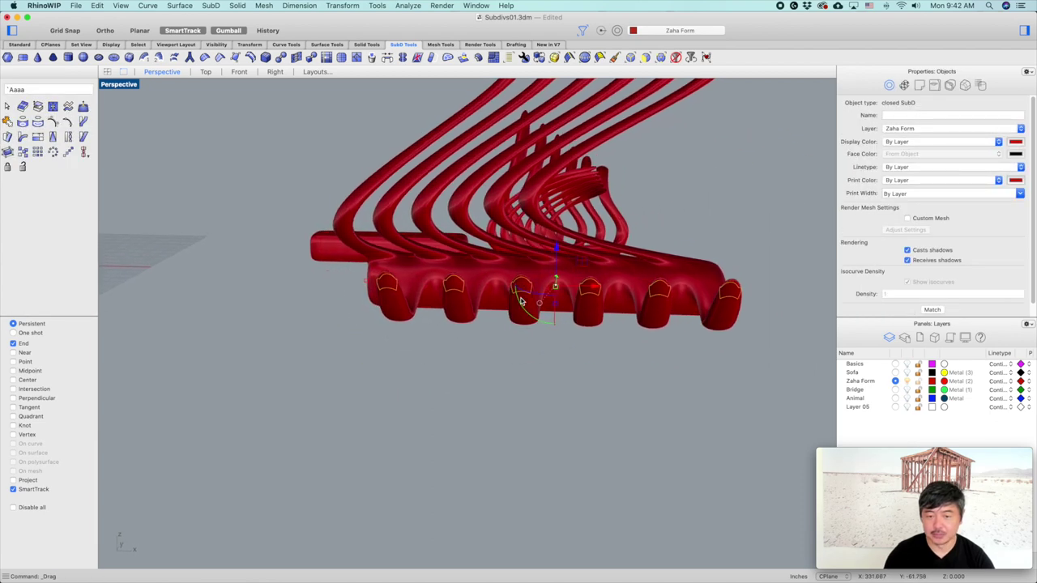
Scale the front ribs' end edges closer together along X and shift them sideways along X
drag(595, 286, 558, 289)
right_drag(672, 295, 702, 321)
drag(682, 251, 720, 251)
click(740, 233)
right_drag(740, 233, 717, 174)
Select the six tip faces of the front ribs and pull them outward to lengthen the ribs
click(642, 59)
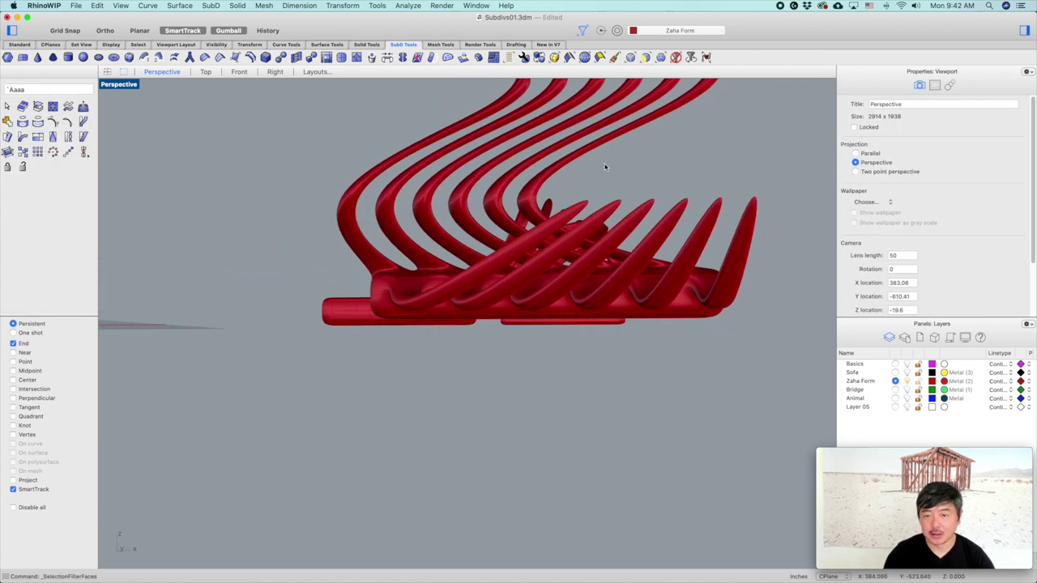
shift+click(575, 212)
shift+click(609, 213)
shift+click(643, 214)
shift+click(679, 213)
shift+click(717, 217)
shift+click(750, 213)
right_drag(750, 213, 745, 248)
right_drag(663, 274, 555, 284)
drag(537, 288, 611, 183)
drag(660, 226, 698, 240)
right_drag(729, 267, 639, 304)
right_drag(548, 300, 567, 290)
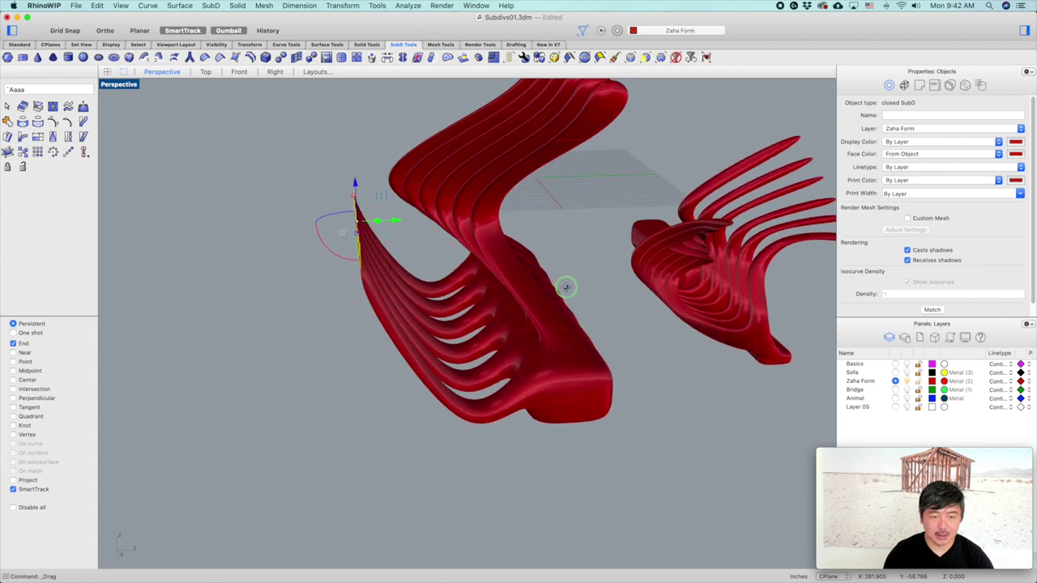
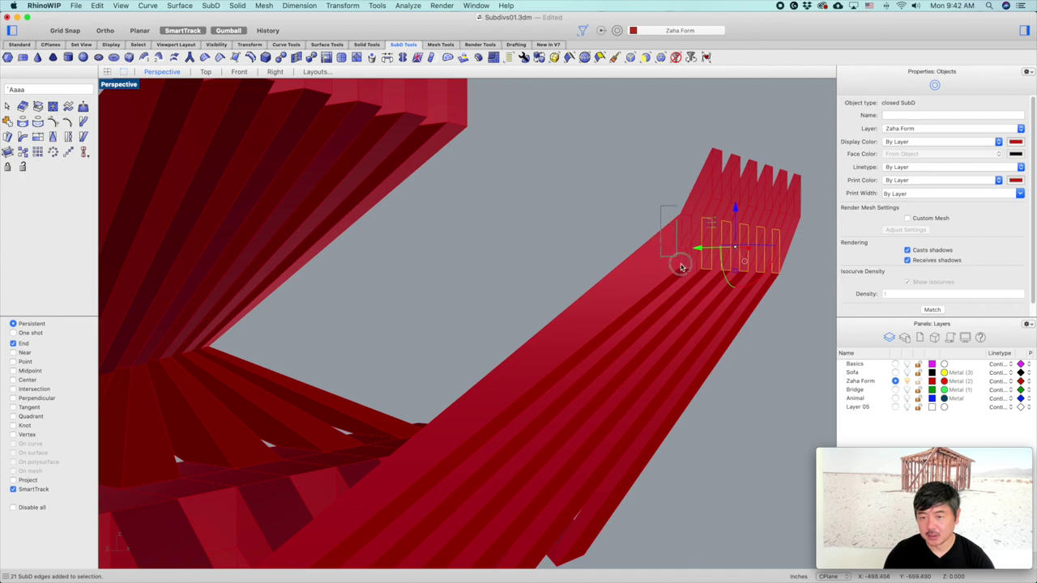
In the flat box display, complete the selection of edge loops just below the front ribs' tips and raise them
shift+drag(701, 289, 695, 285)
right_drag(767, 300, 497, 304)
scroll(628, 308, down, 5)
drag(506, 299, 487, 247)
right_drag(486, 252, 468, 347)
right_drag(487, 309, 488, 284)
Select the front ribs' tip edges and move them farther out toward the front along Y
right_drag(489, 200, 580, 208)
click(456, 190)
shift+super+drag(589, 240, 669, 264)
right_drag(669, 264, 629, 331)
scroll(630, 332, down, 3)
right_drag(636, 284, 548, 304)
drag(546, 305, 416, 311)
right_drag(438, 400, 427, 354)
key(Escape)
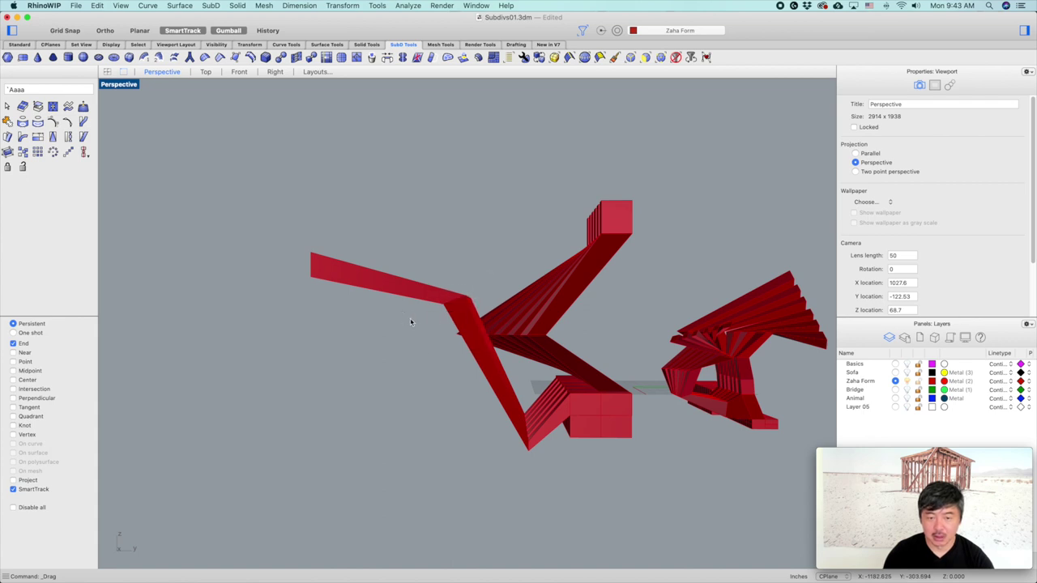
Lower the faces at the front ribs' outer bend along Z, and move the rib tips back toward the tall columns
mouse_move(474, 283)
mouse_down()
mouse_move(405, 289)
mouse_move(416, 271)
mouse_move(446, 268)
mouse_move(458, 280)
mouse_move(383, 307)
mouse_move(479, 308)
mouse_up()
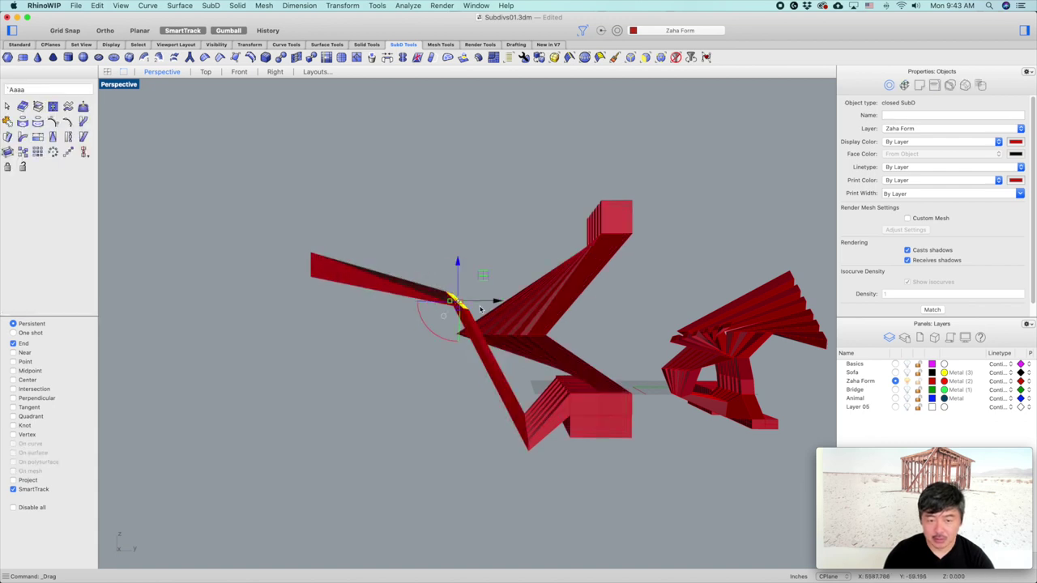
drag(457, 261, 454, 368)
click(292, 259)
drag(292, 259, 627, 347)
right_drag(627, 347, 547, 398)
scroll(679, 344, down, 4)
Select the edge loops at the front ribs' outer bend, leaving out stray edges, and rotate them to adjust the bend
click(404, 343)
right_drag(404, 343, 353, 332)
scroll(507, 349, up, 4)
drag(491, 431, 491, 431)
right_drag(491, 429, 397, 372)
drag(353, 323, 424, 377)
drag(510, 418, 511, 418)
right_drag(511, 418, 516, 431)
click(431, 361)
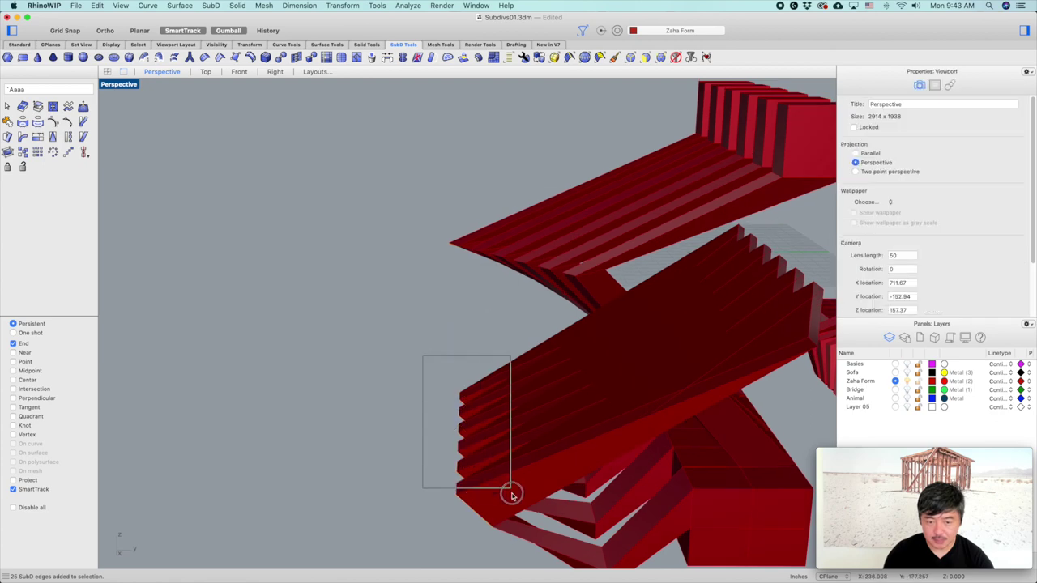
drag(514, 544, 513, 543)
right_drag(513, 544, 495, 399)
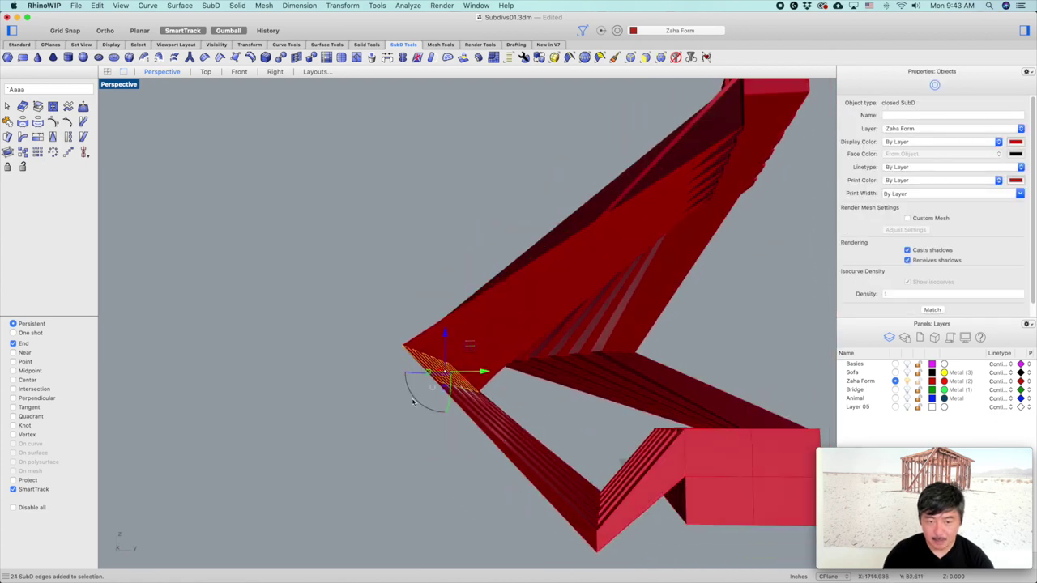
Select only the front ribs' tip edges, move them toward the front along Y, and rotate them to face upward
right_drag(419, 398, 592, 405)
drag(396, 128, 559, 310)
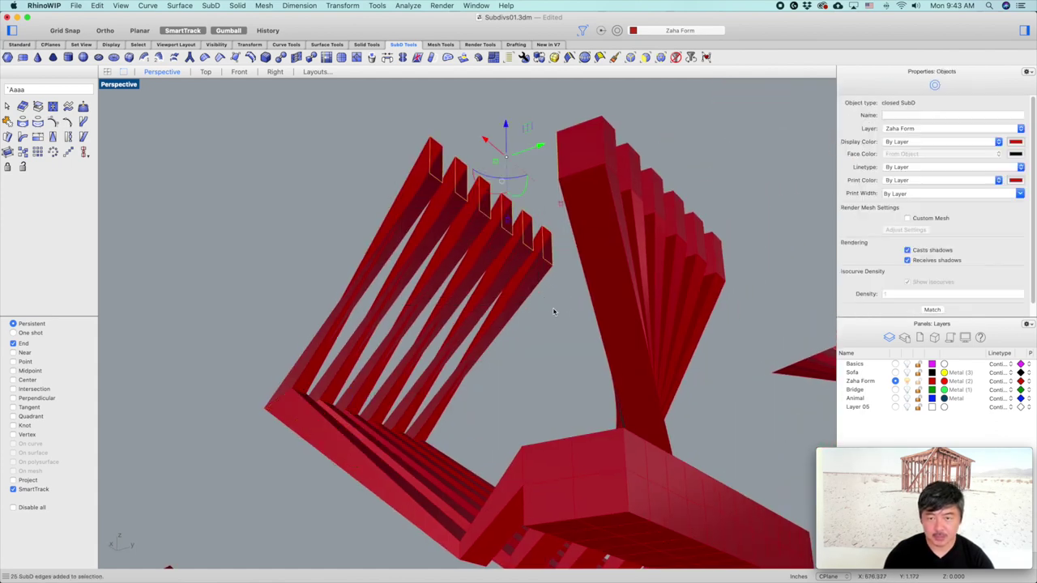
super+click(557, 160)
right_drag(556, 287, 661, 355)
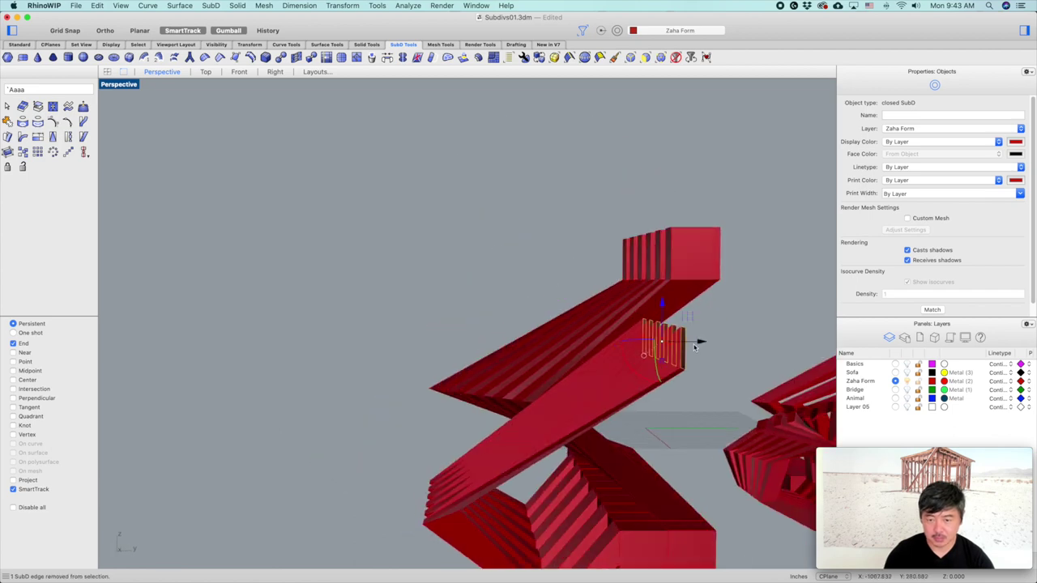
drag(694, 345, 438, 344)
right_drag(372, 363, 407, 373)
drag(408, 372, 358, 296)
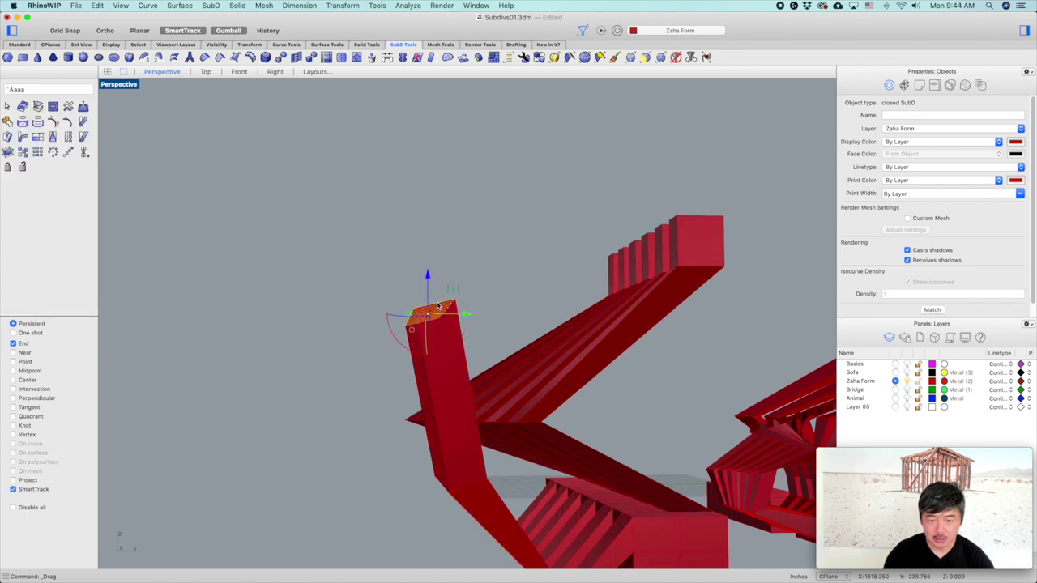
Lower the front ribs' tip edges along Z and fine-tune their angle and position
shift+right_drag(448, 344, 414, 292)
drag(383, 212, 387, 328)
right_drag(386, 329, 581, 358)
drag(606, 361, 588, 332)
right_drag(586, 325, 480, 300)
drag(474, 286, 376, 284)
click(573, 386)
right_drag(573, 386, 444, 458)
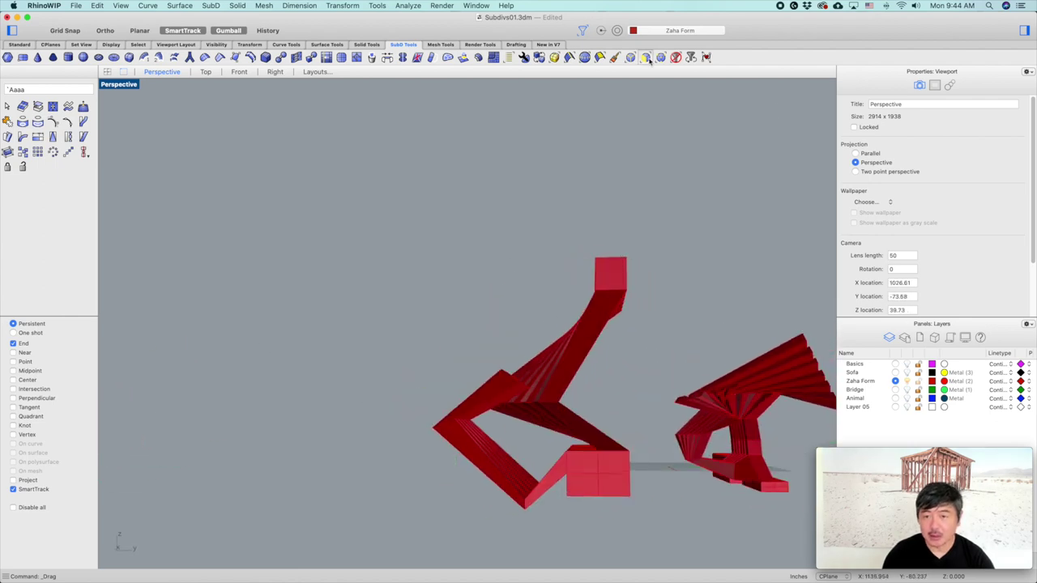
Select the six end faces of the front ribs, extrude them upward, and move them back along Y toward the columns
right_drag(487, 318, 448, 370)
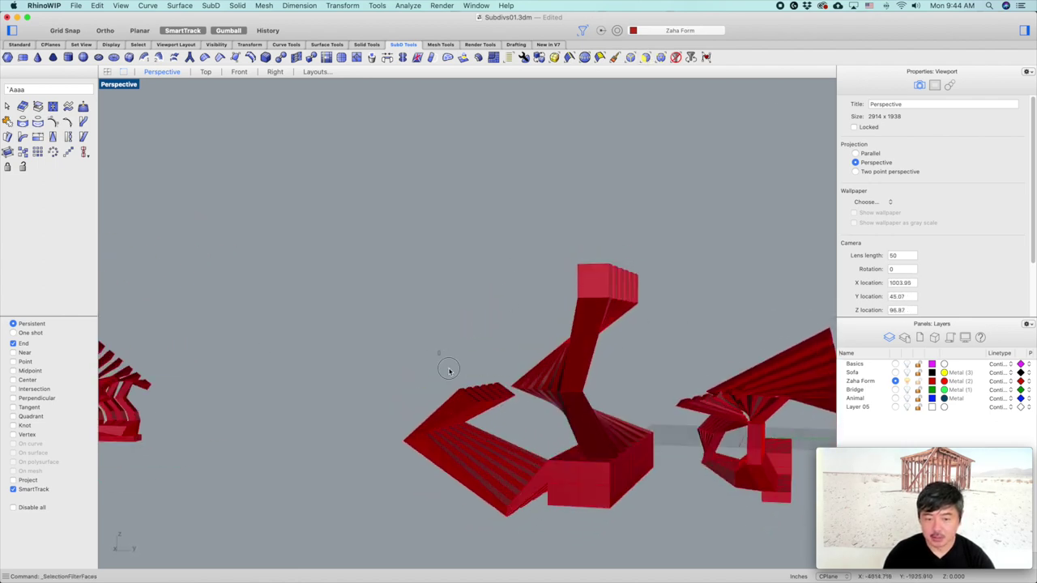
drag(514, 414, 516, 416)
right_drag(534, 386, 512, 409)
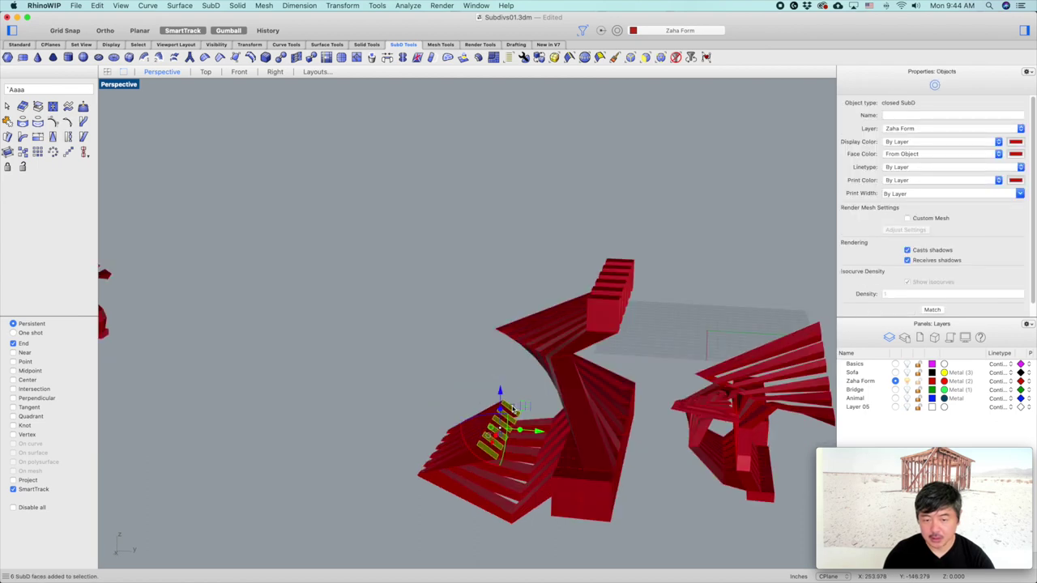
ctrl+drag(500, 392, 500, 362)
drag(538, 400, 652, 419)
right_drag(664, 426, 521, 436)
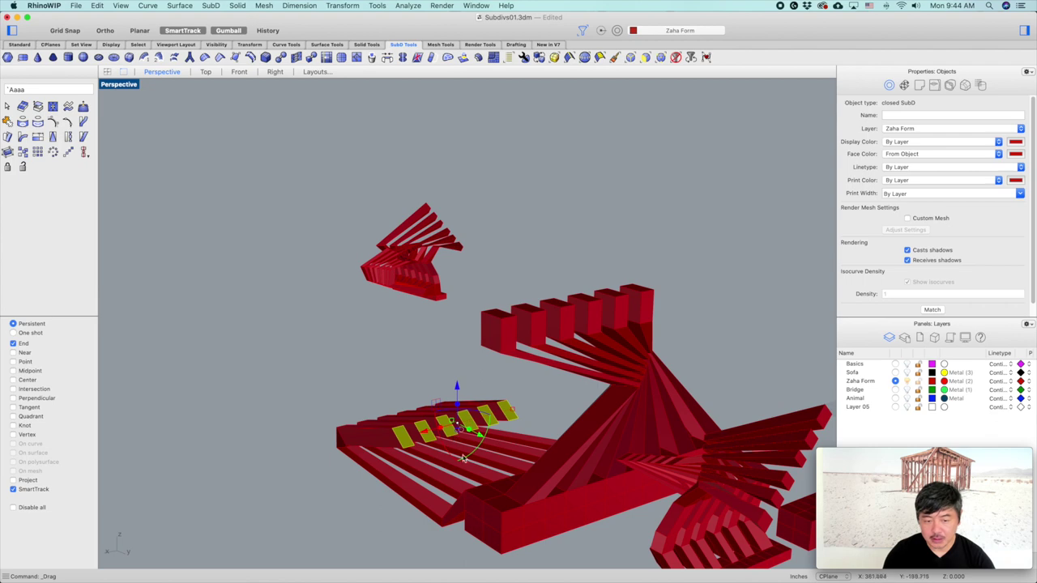
Raise the extruded rib end faces slightly along Z and shift them a little along X
right_drag(463, 458, 455, 455)
right_drag(396, 434, 429, 423)
mouse_move(454, 412)
mouse_down()
mouse_move(458, 377)
mouse_move(453, 393)
mouse_up()
right_drag(454, 394, 441, 452)
drag(428, 431, 416, 435)
click(374, 380)
Switch the SubD display from flat to smooth to review the ribbed form
right_drag(374, 380, 517, 416)
key(Tab)
right_drag(544, 453, 725, 349)
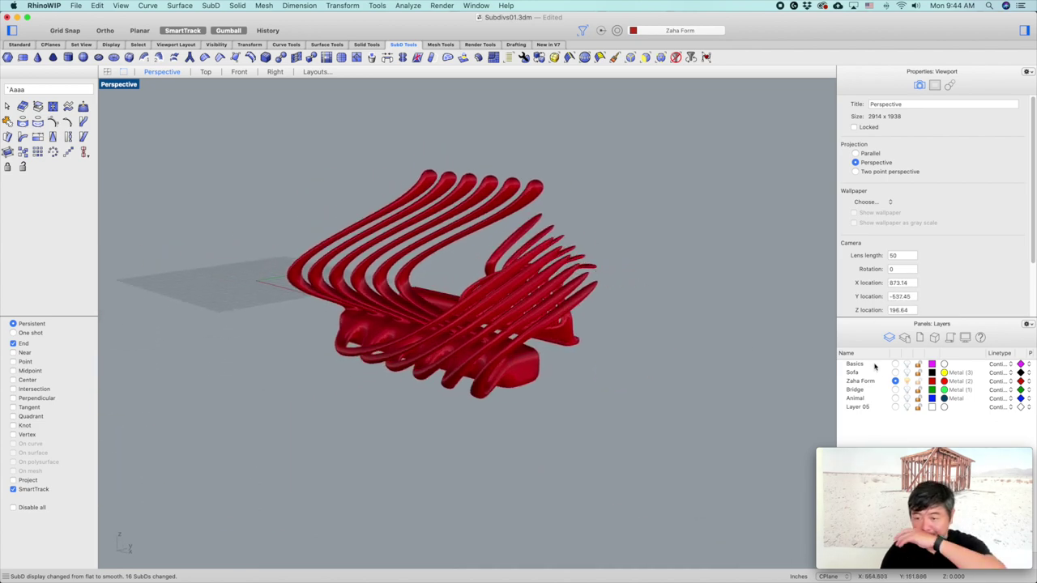
Make the Bridge layer current and hide the Zaha Form layer
click(896, 389)
click(906, 382)
shift+right_drag(637, 362, 566, 370)
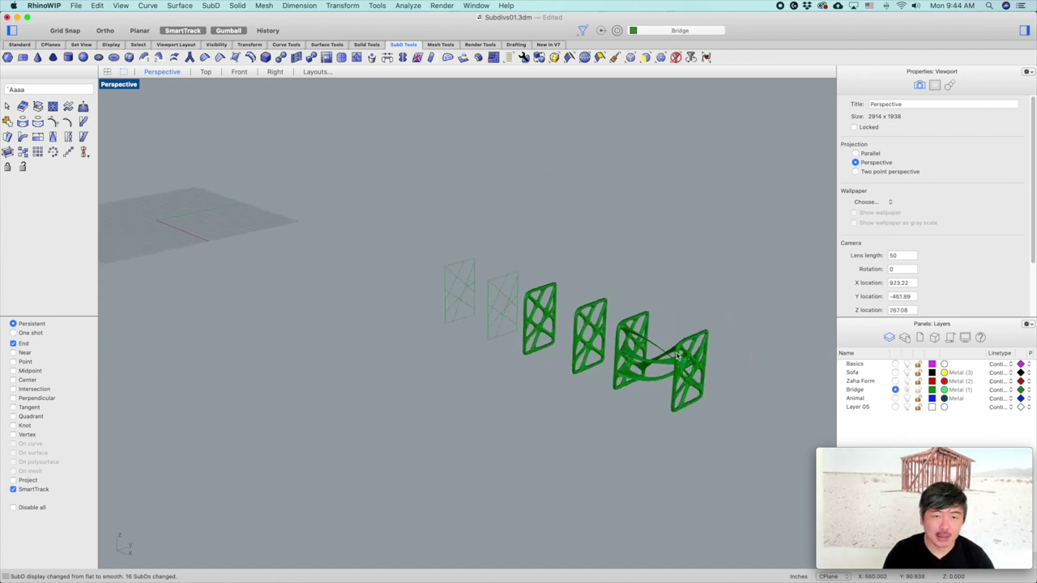
Examine the sequence of green bridge examples, from the line-work panels to the thickened trusses and the connected pair
right_drag(708, 342, 468, 338)
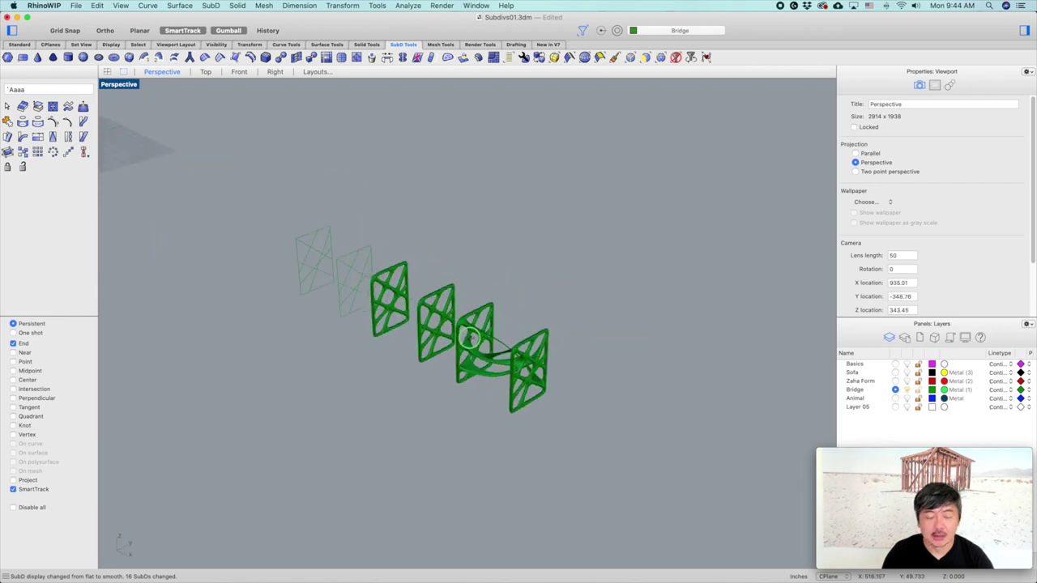
scroll(340, 294, up, 5)
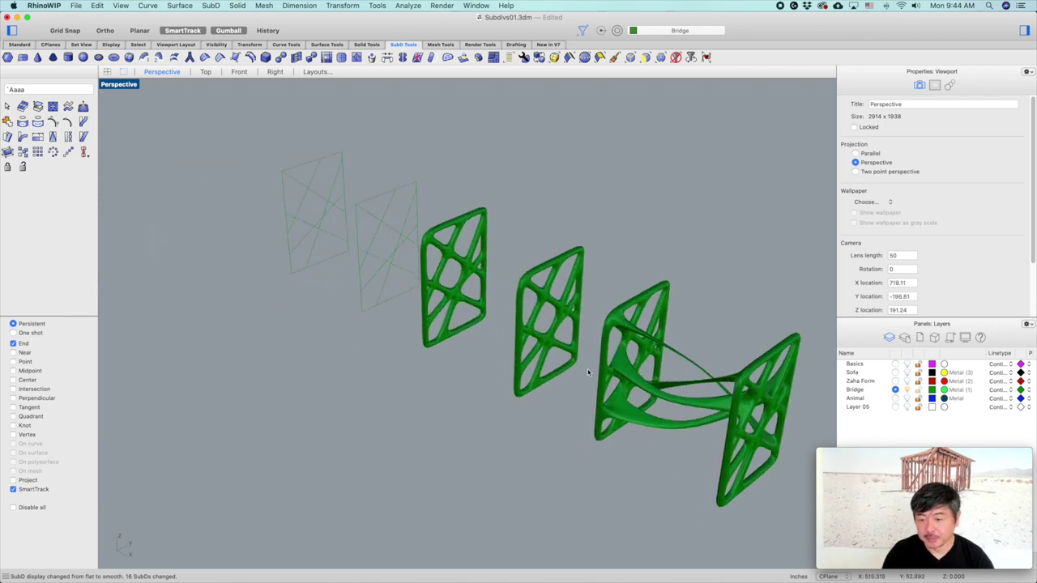
right_drag(638, 389, 701, 363)
scroll(608, 303, up, 5)
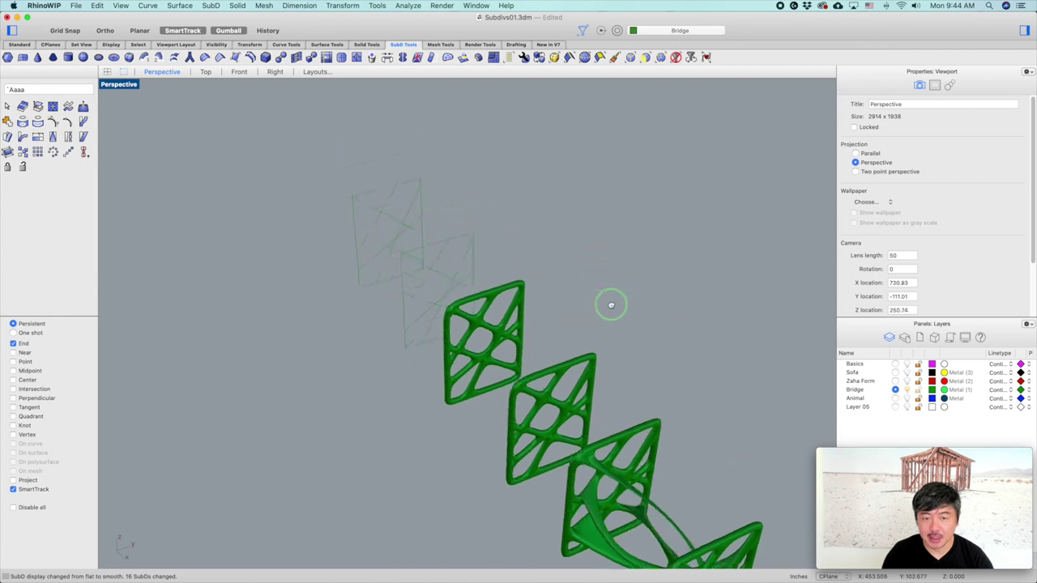
right_drag(487, 346, 534, 306)
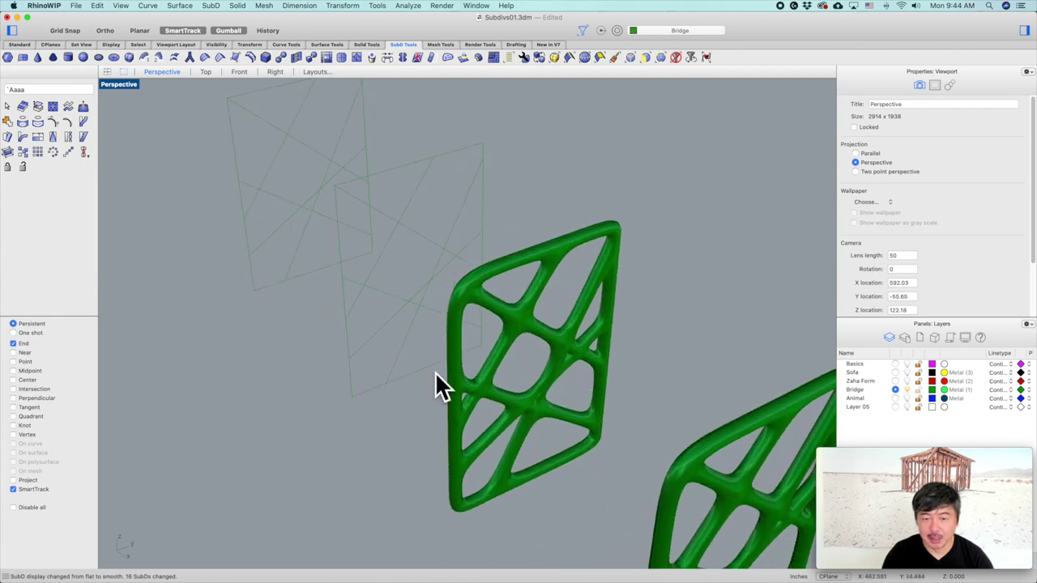
scroll(553, 385, down, 6)
shift+right_drag(522, 389, 528, 302)
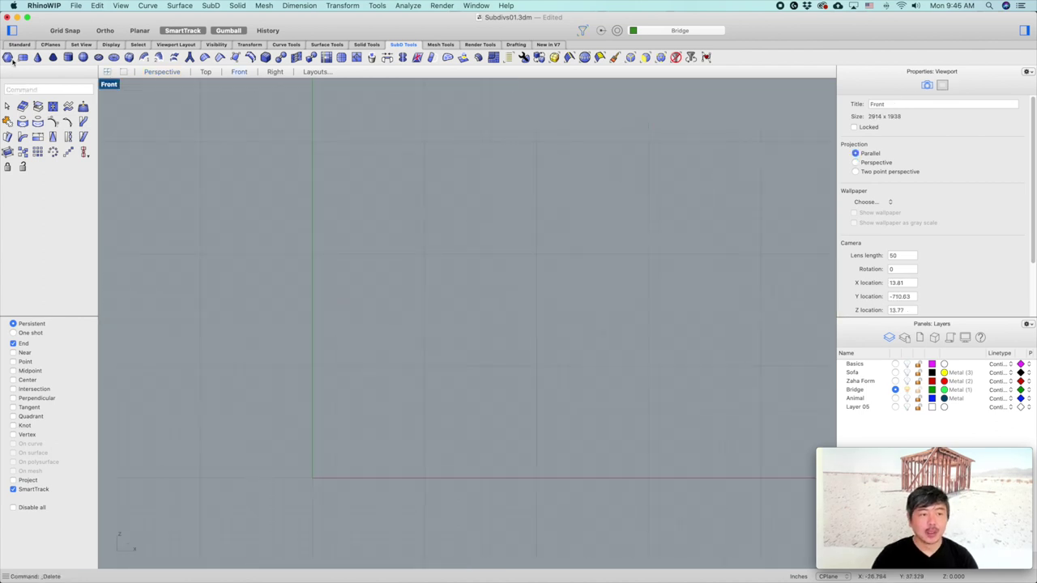
Draw an arched control-point curve in the Front view, starting high and ending low past the vertical axis
click(20, 44)
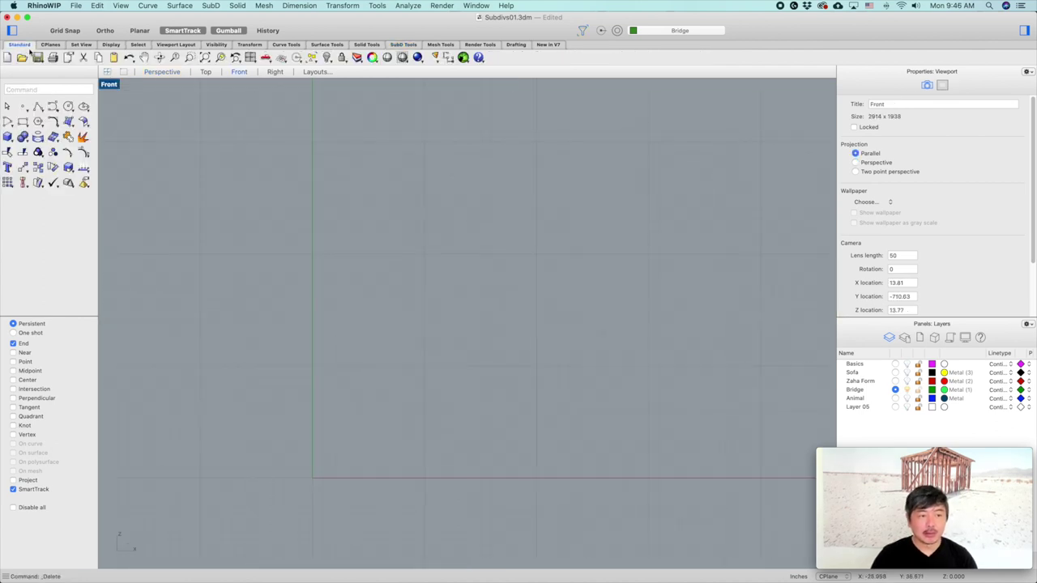
click(52, 108)
click(412, 144)
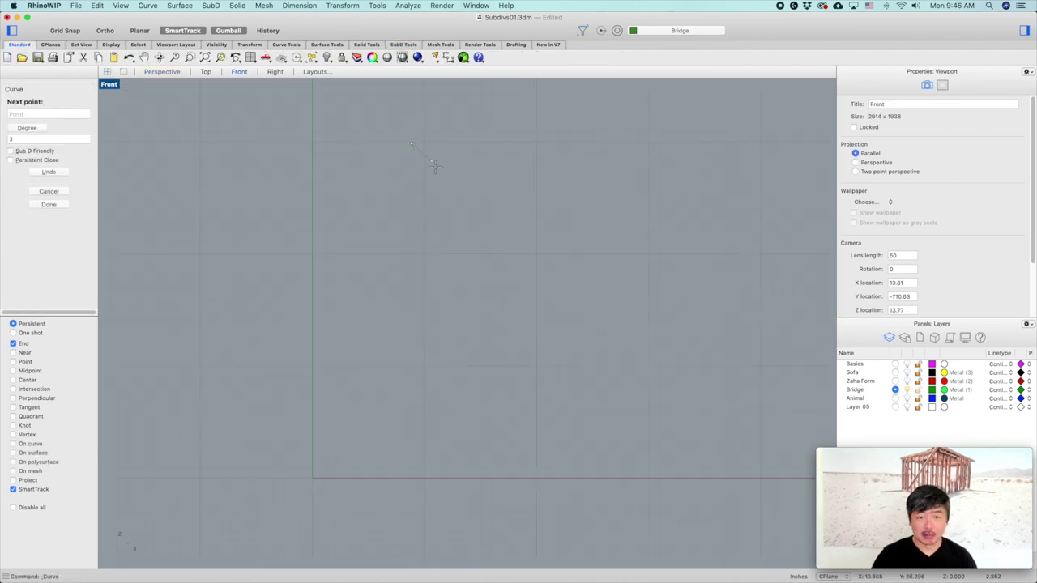
click(446, 227)
click(276, 432)
key(Return)
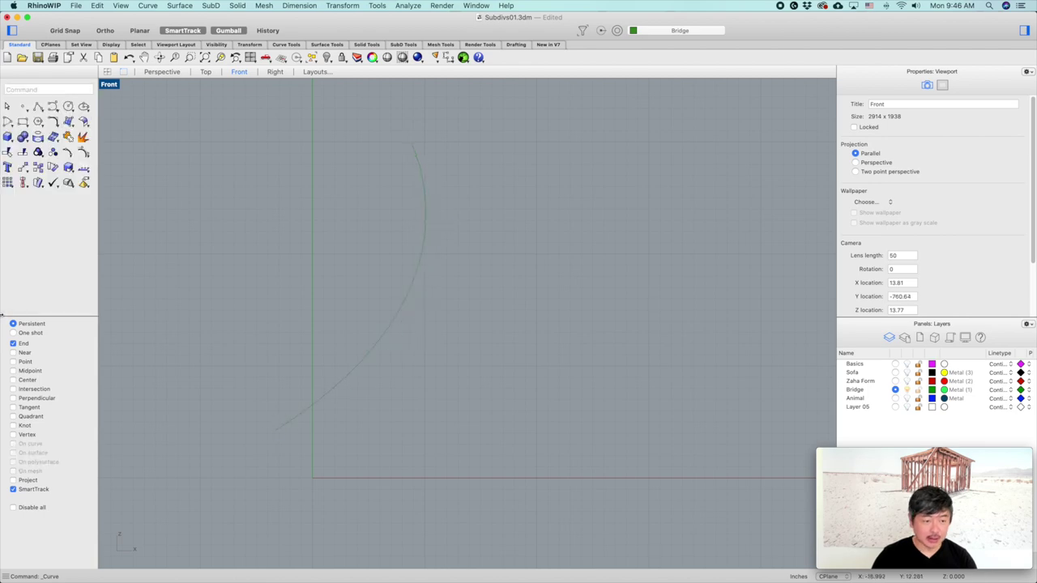
Enable the Near snap and draw a curve branching from the lower part of the arched curve down towards +X
key(Return)
click(380, 341)
click(438, 424)
click(573, 443)
key(Return)
Draw two more curves branching off the arched curve, one rising towards +X and one arching up towards -X
key(Return)
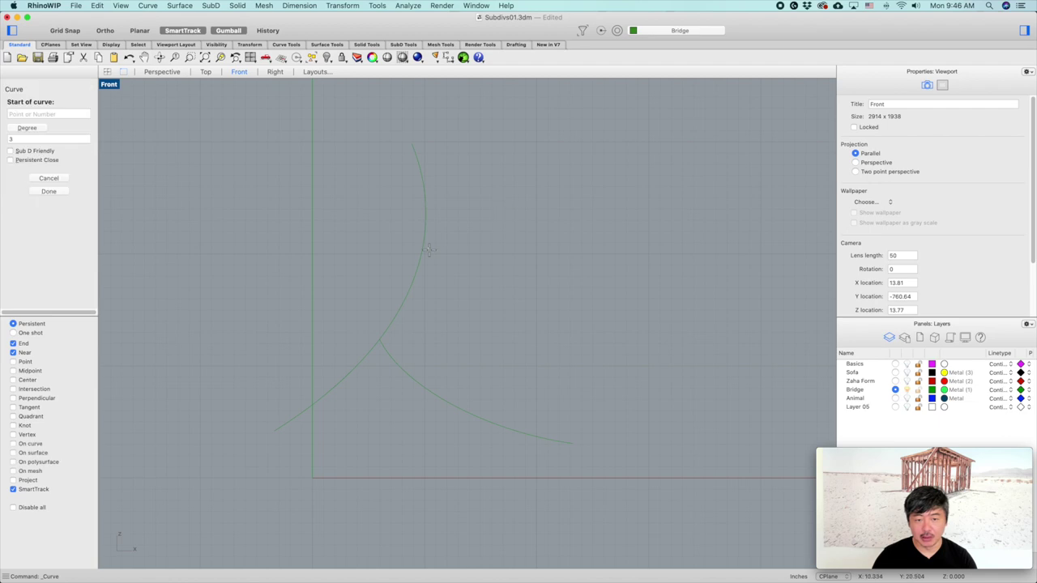
click(420, 262)
click(591, 181)
click(701, 213)
key(Return)
key(Return)
click(398, 314)
click(351, 227)
click(264, 164)
key(Return)
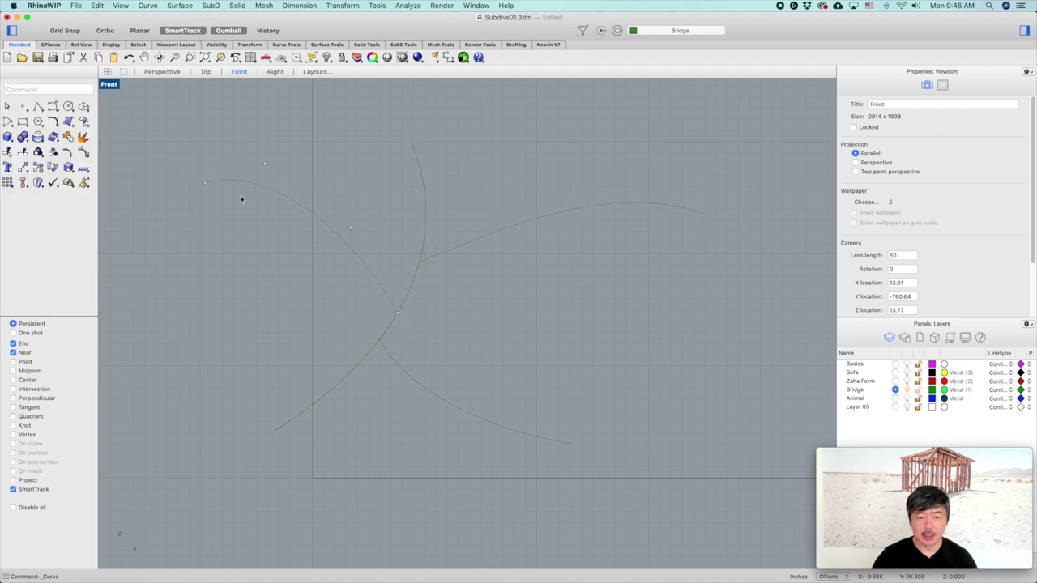
Pipe the four branching curves with MultiPipe using radius 1, cap ends off and 1 strut division
scroll(421, 235, up, 3)
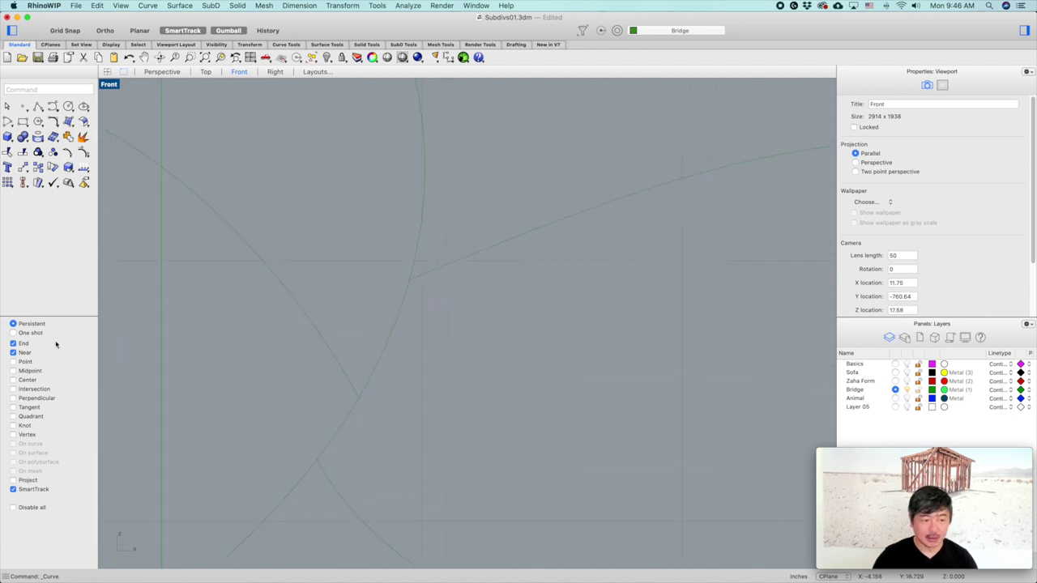
scroll(438, 295, down, 3)
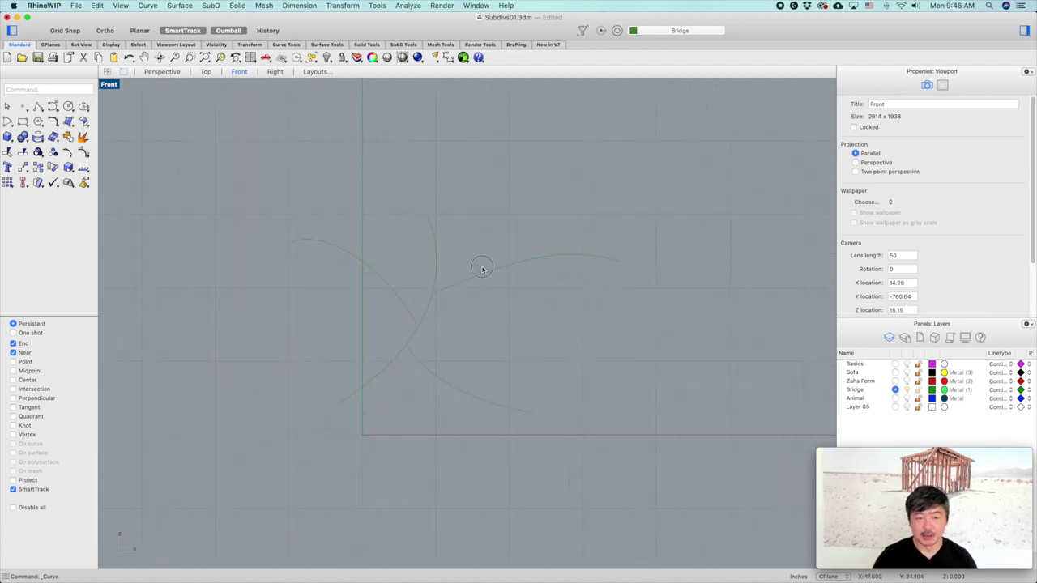
drag(482, 268, 344, 324)
click(402, 44)
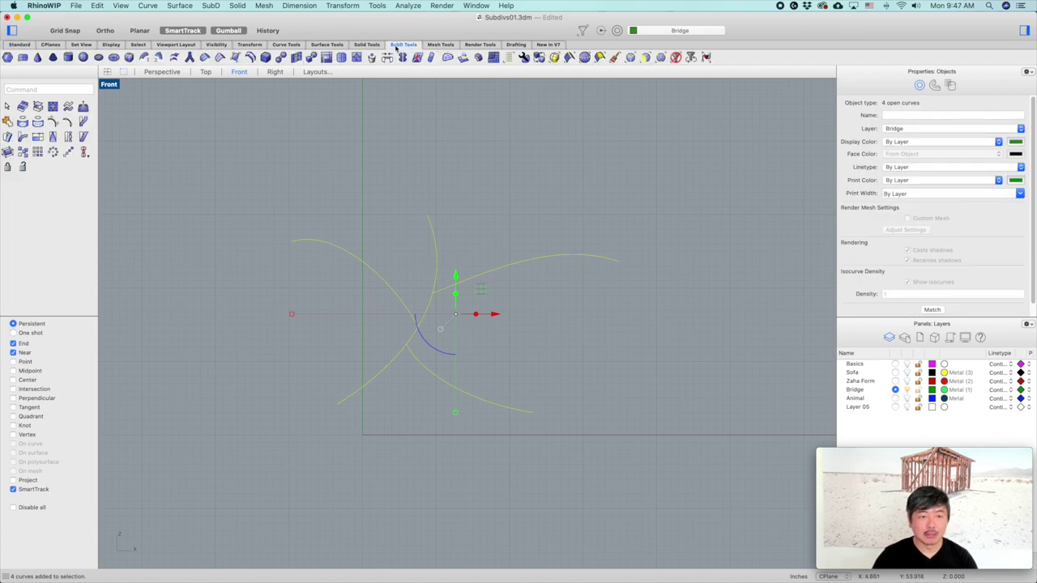
click(189, 59)
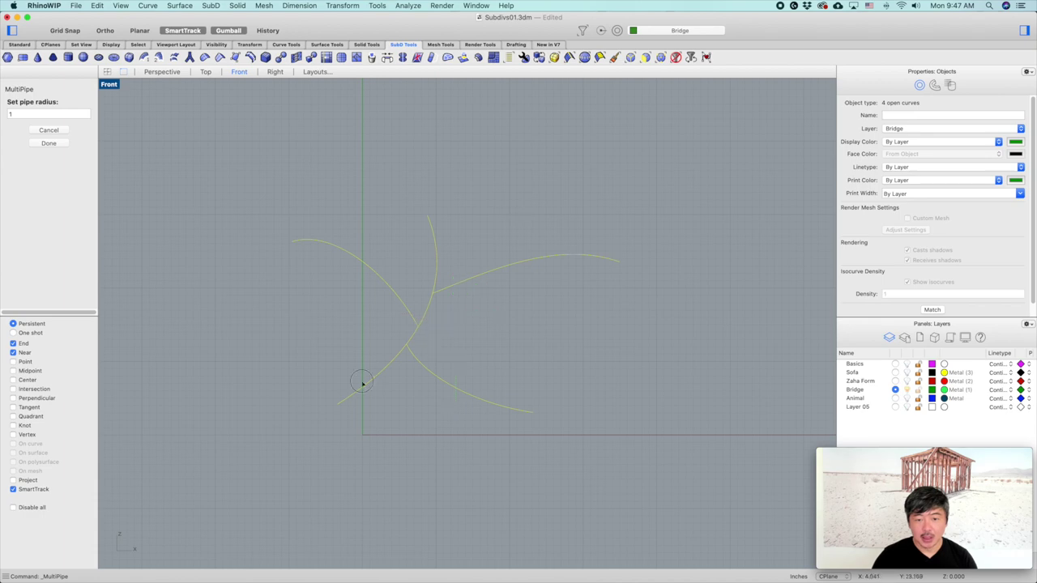
key(Return)
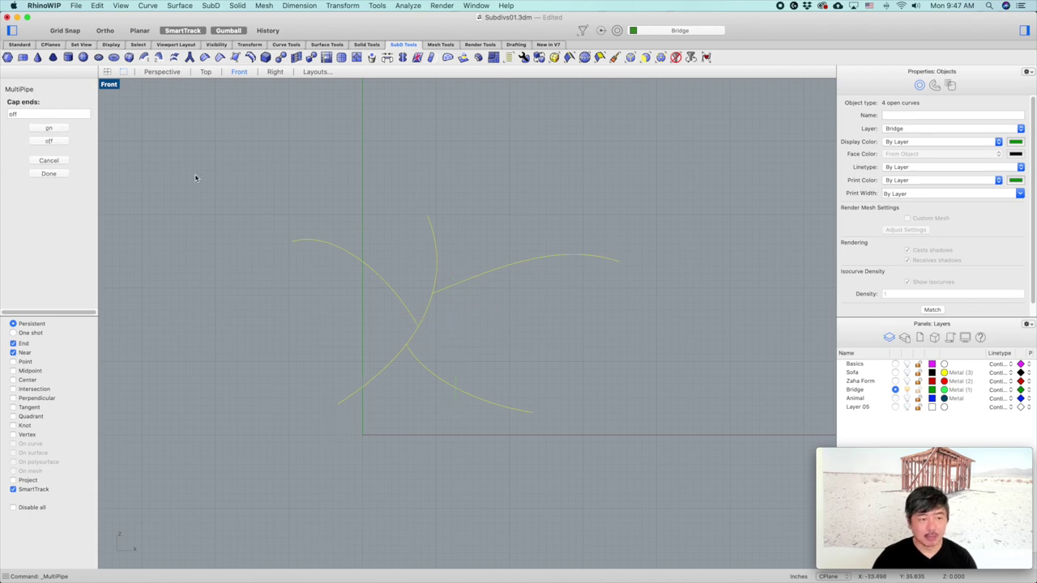
key(Return)
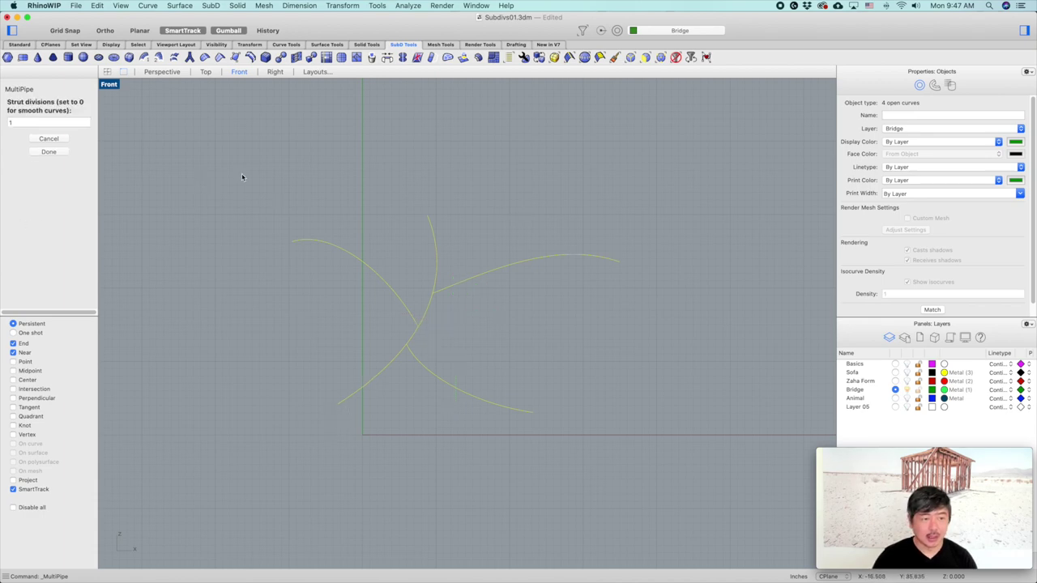
key(Return)
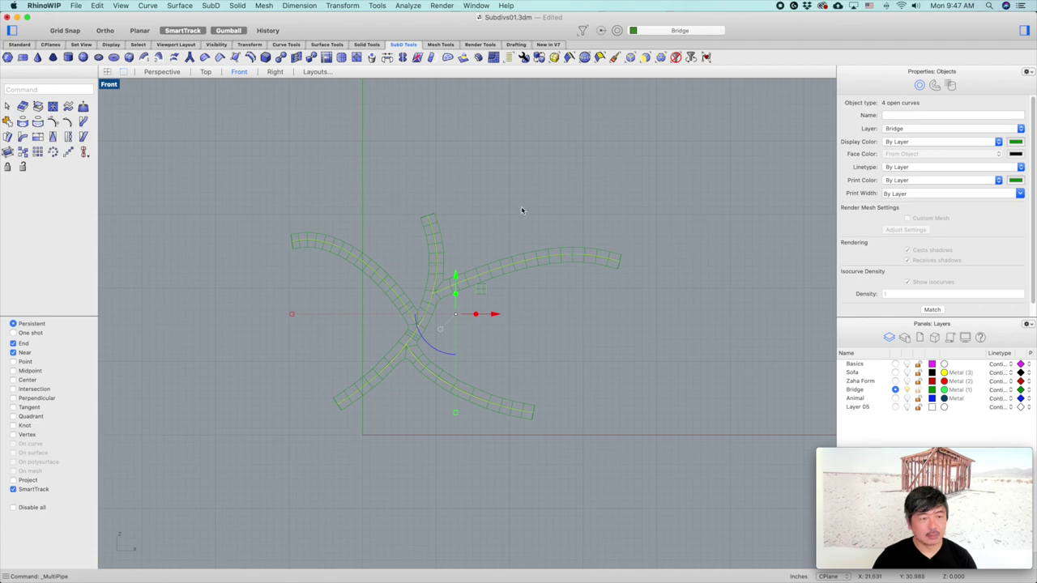
click(520, 209)
Set the Front view to Shaded display and review the joints of the branching pipe
scroll(272, 128, down, 1)
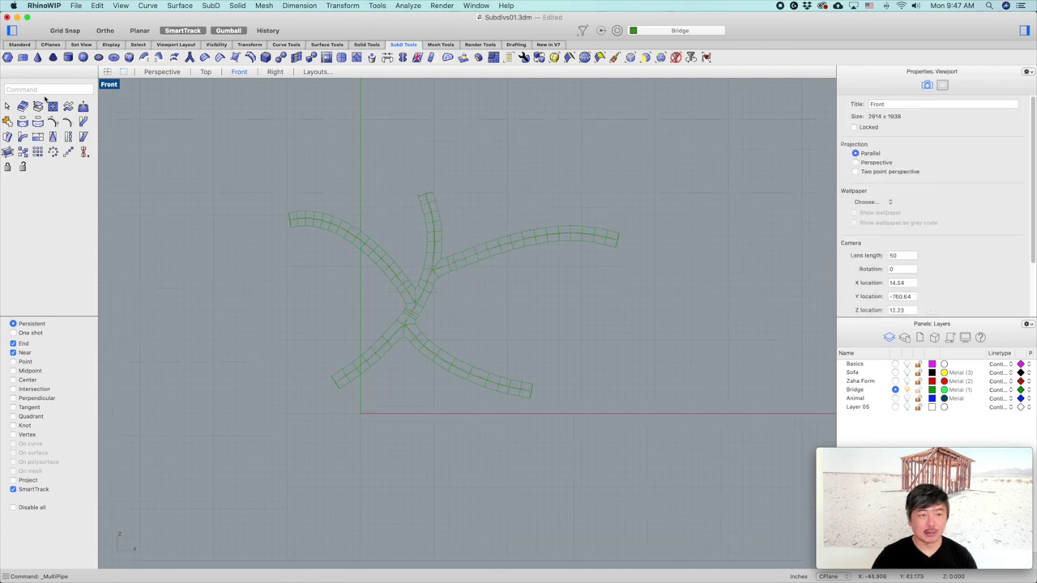
right_click(109, 85)
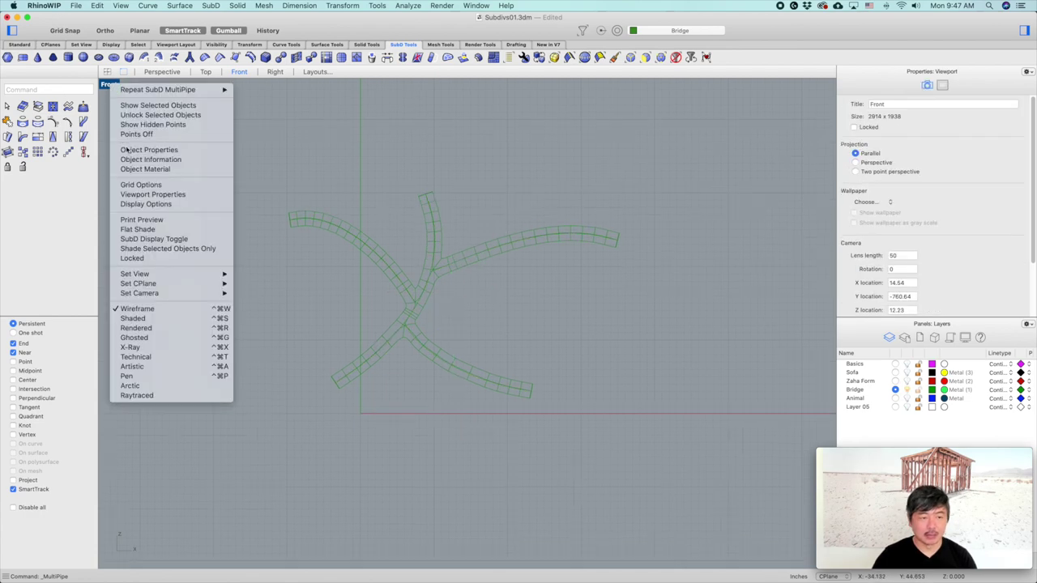
click(139, 317)
scroll(493, 266, up, 3)
scroll(446, 292, down, 4)
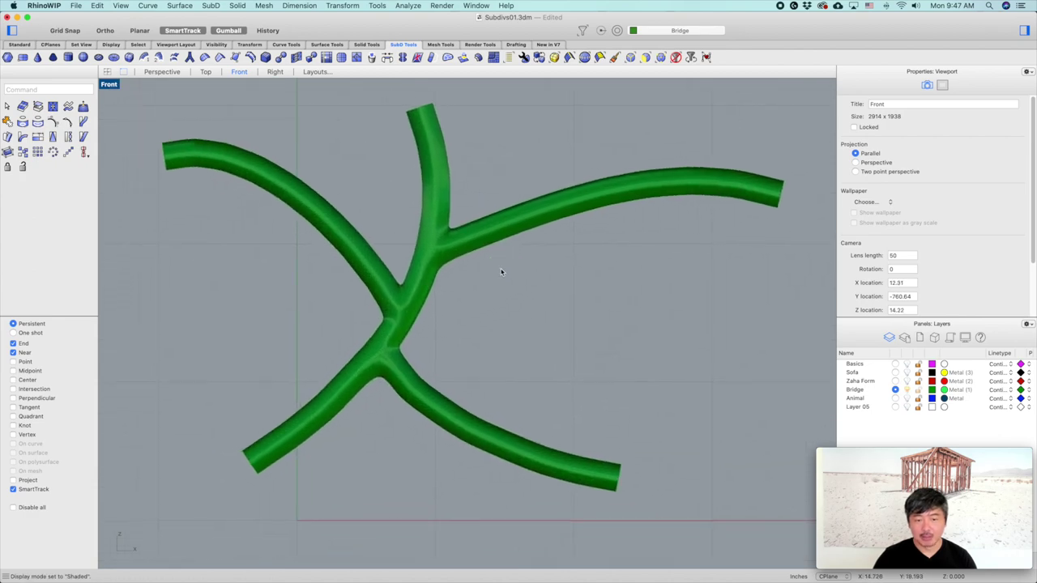
right_drag(525, 289, 510, 280)
Move the branching pipe SubD along +X so it stands clear of its source curves
click(520, 252)
scroll(518, 252, down, 4)
drag(515, 254, 683, 253)
click(532, 261)
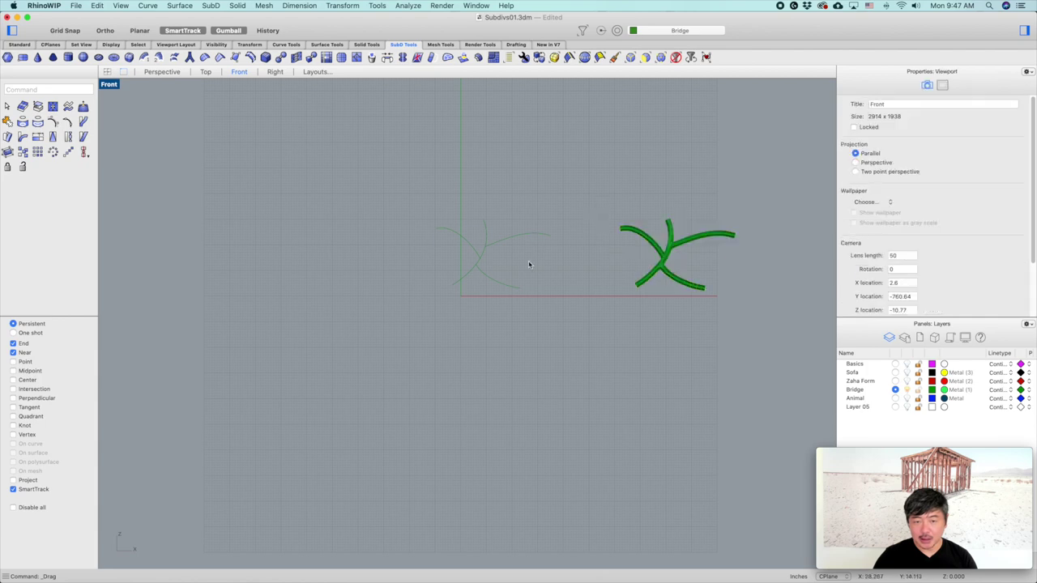
scroll(536, 243, up, 3)
drag(272, 407, 274, 406)
click(490, 290)
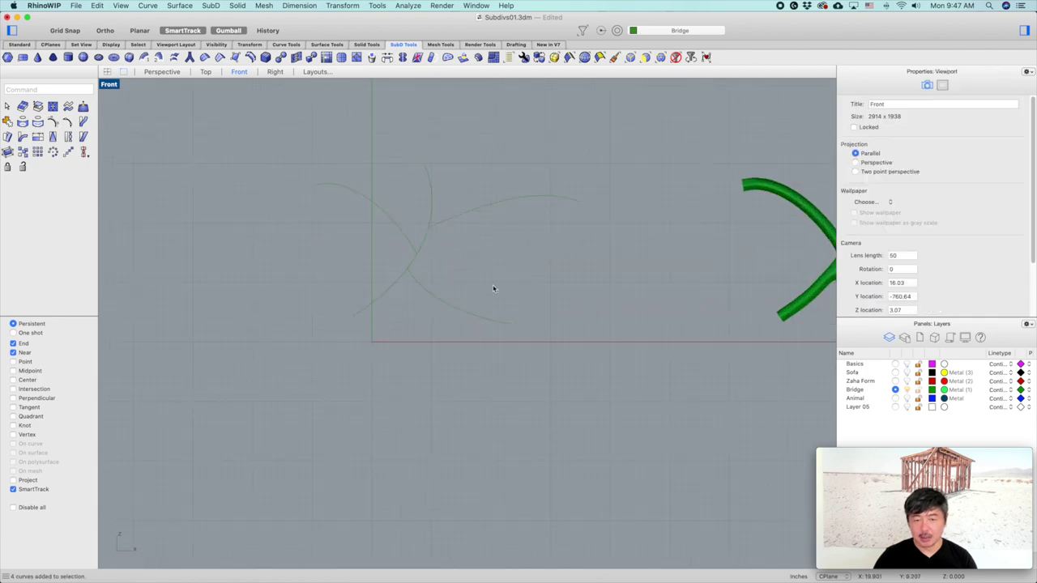
Copy the six curves of the first line-work bridge panel along -Y into empty space in the Top view
scroll(518, 267, down, 3)
right_drag(714, 166, 601, 173)
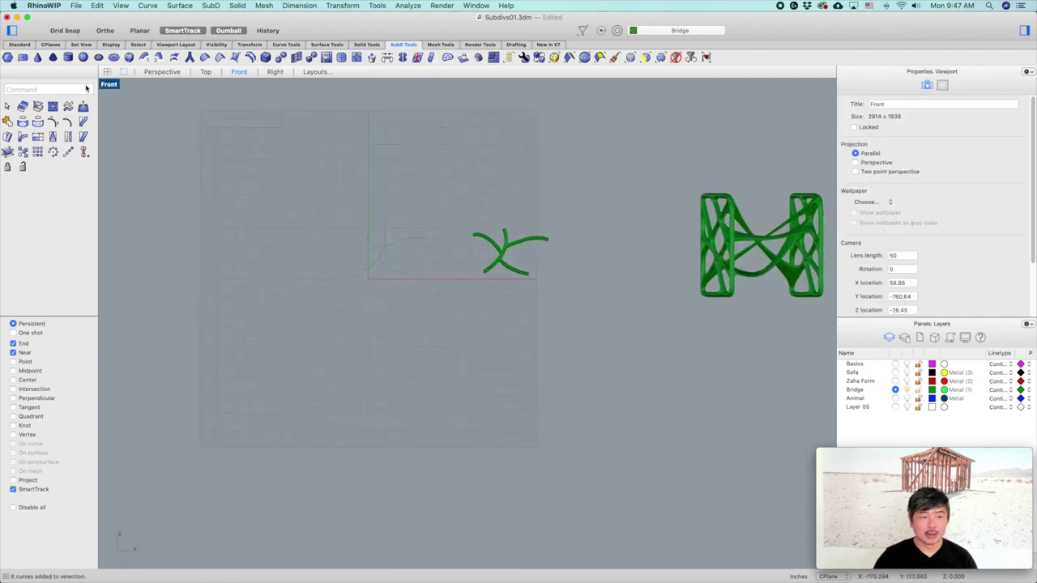
double_click(107, 84)
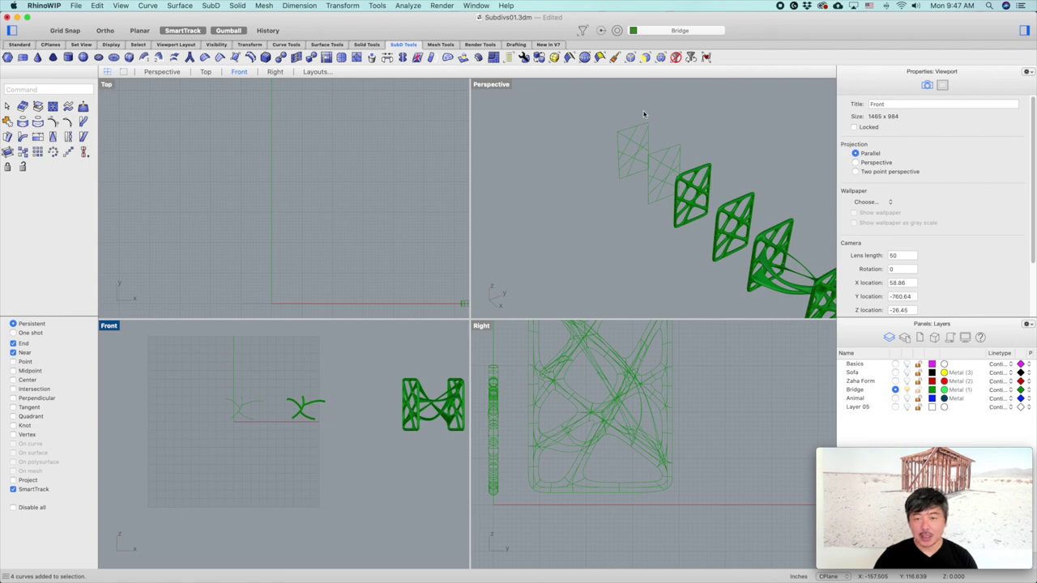
drag(584, 97, 656, 191)
scroll(411, 211, right, 5)
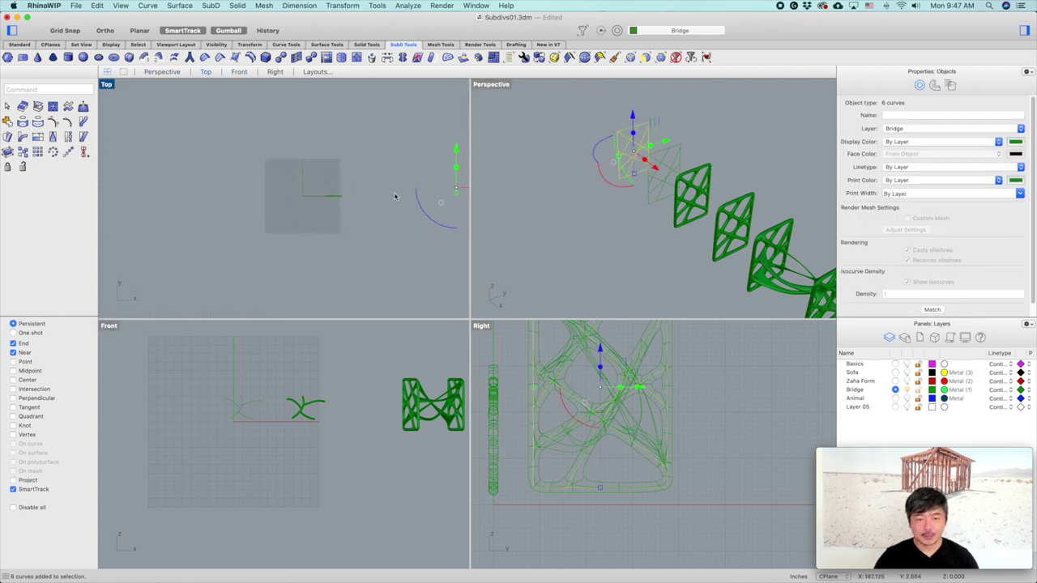
right_click(386, 147)
click(385, 170)
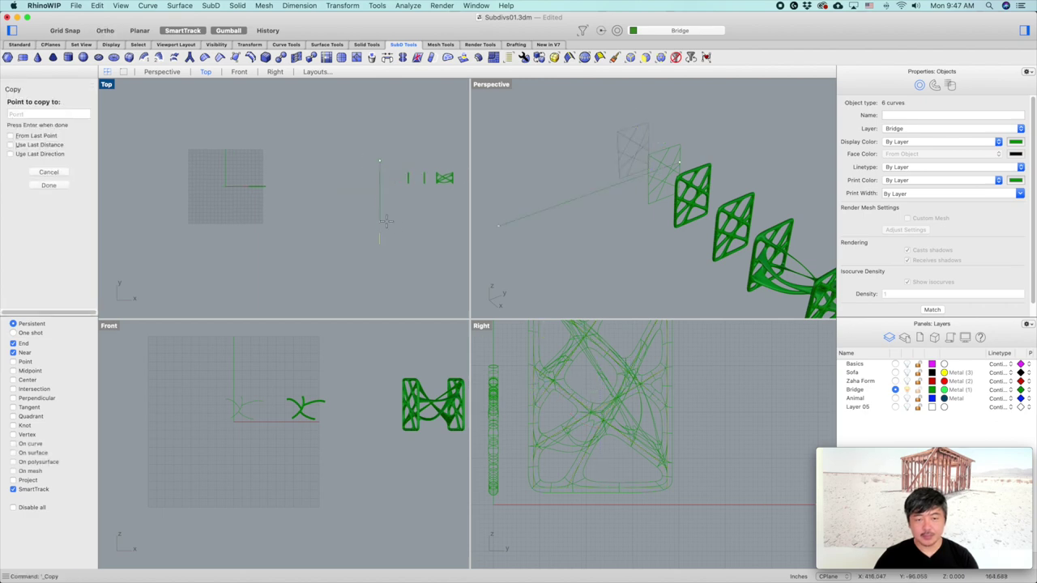
click(385, 230)
right_click(383, 230)
Zoom all views to the copied line-work panel and maximise the Right view
drag(351, 227, 474, 271)
text(zsa)
key(Return)
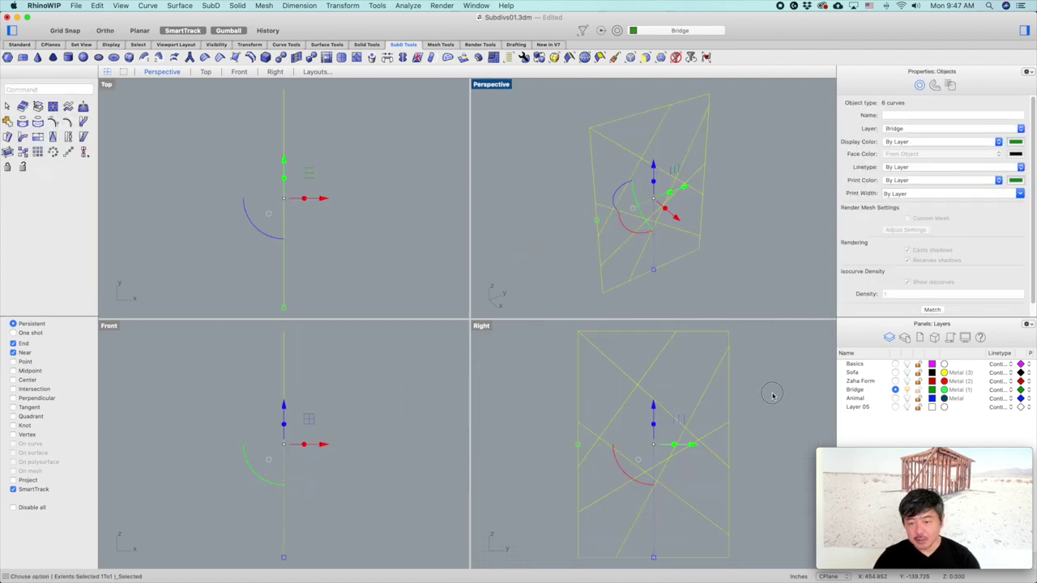
click(772, 396)
click(652, 373)
key(Escape)
double_click(481, 327)
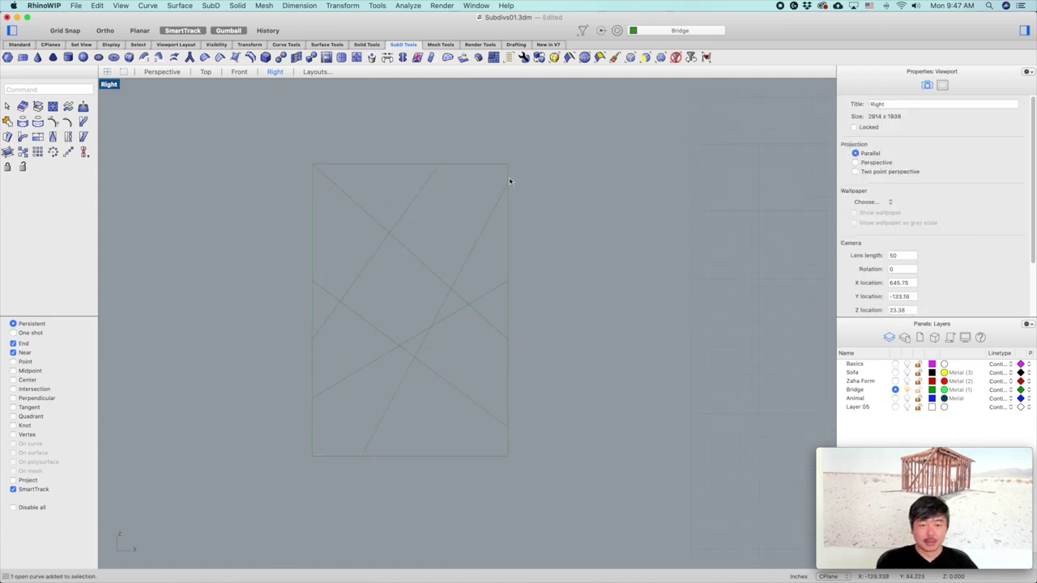
Pipe the copied panel's six curves with MultiPipe using radius 1, cap ends off and 1 strut division
click(423, 187)
key(Escape)
click(476, 231)
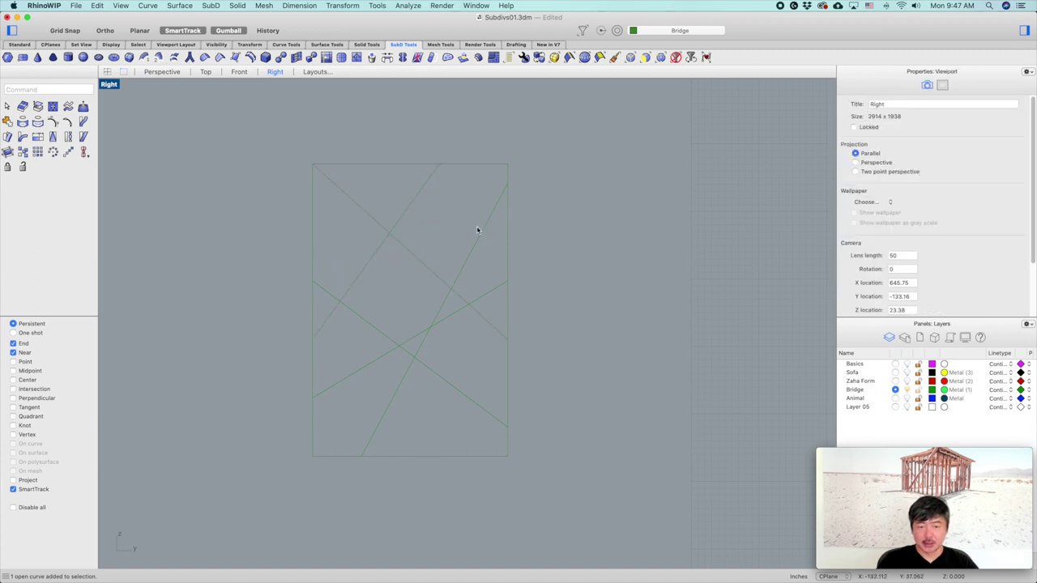
click(507, 215)
click(501, 293)
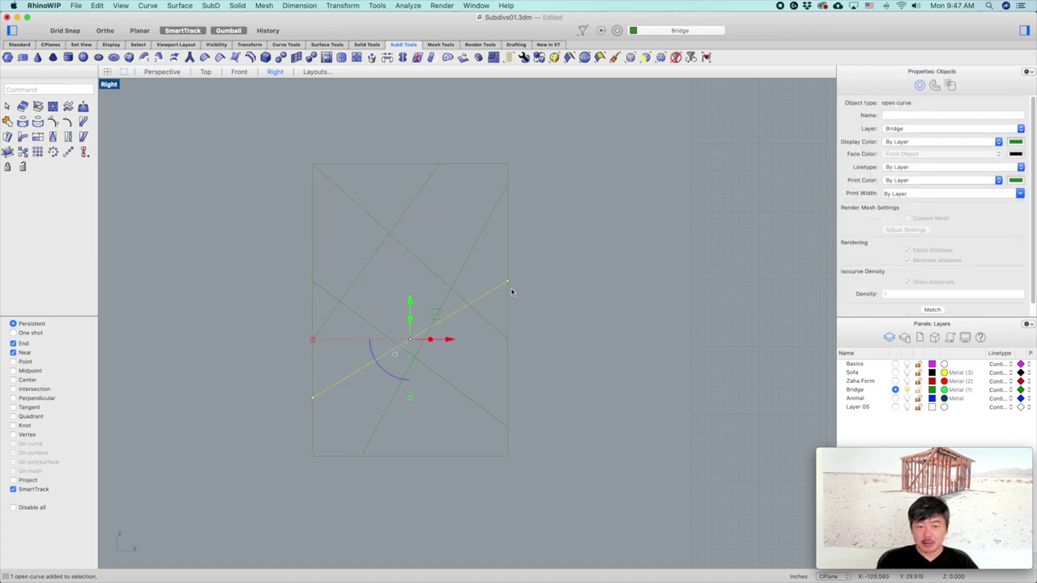
mouse_move(549, 130)
mouse_down()
mouse_move(268, 484)
mouse_move(235, 486)
mouse_up()
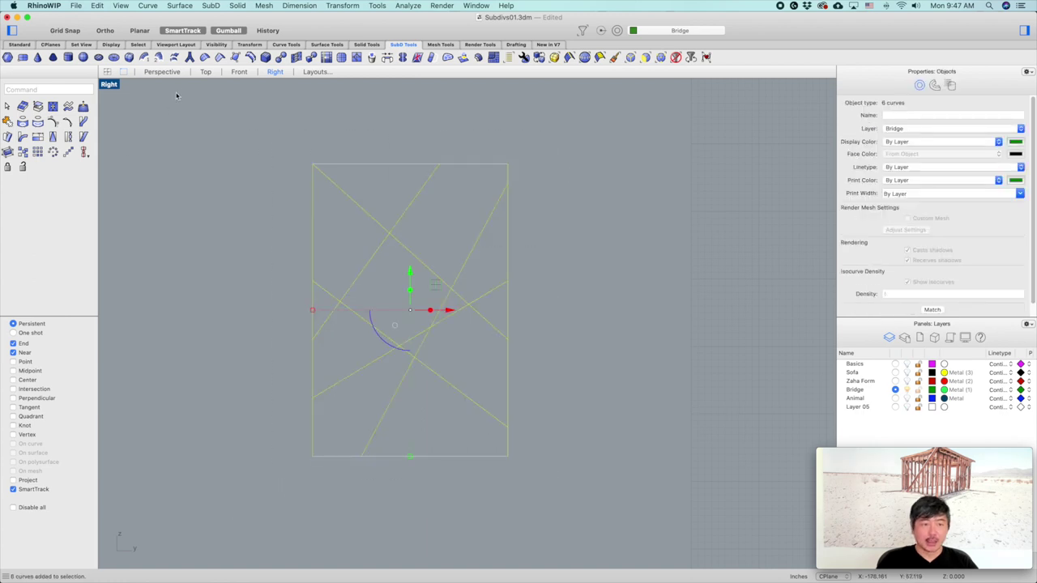
click(190, 57)
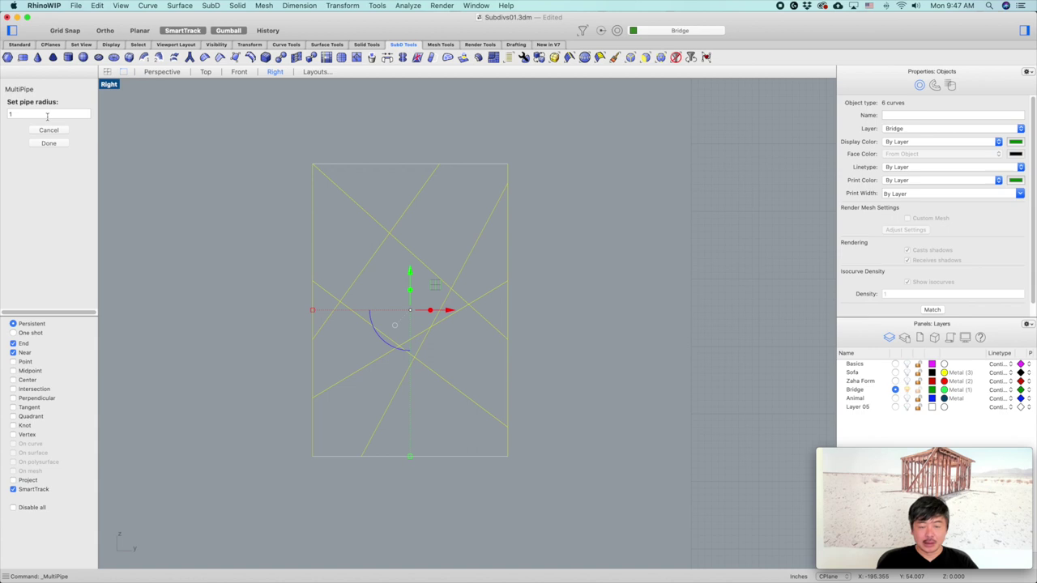
key(Return)
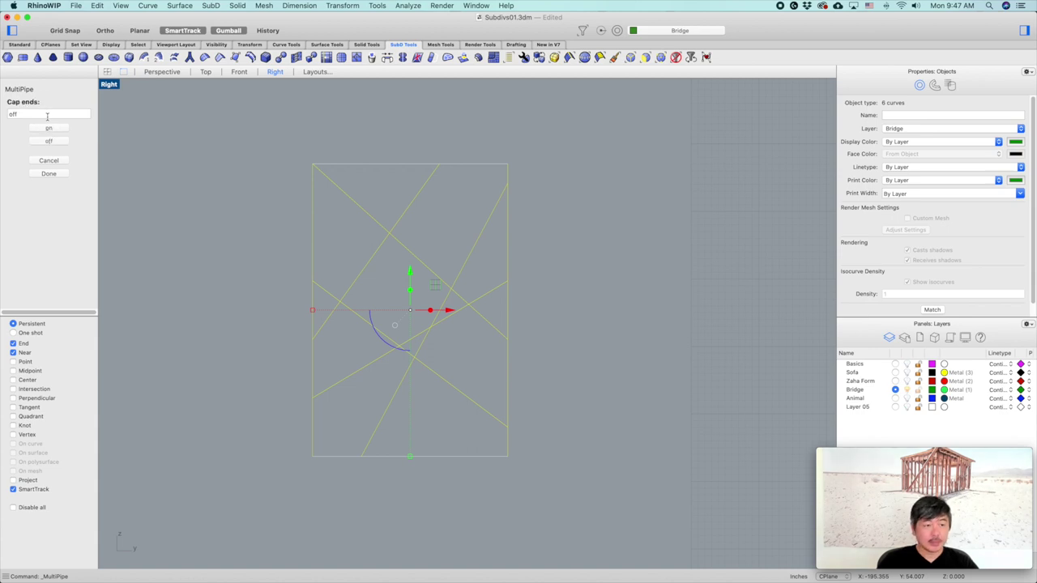
key(Return)
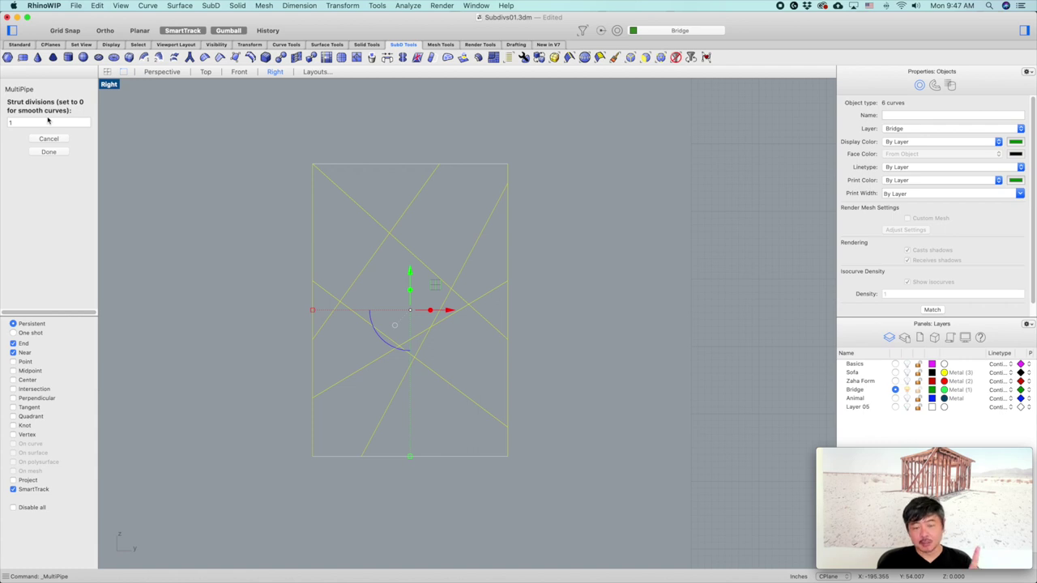
key(Return)
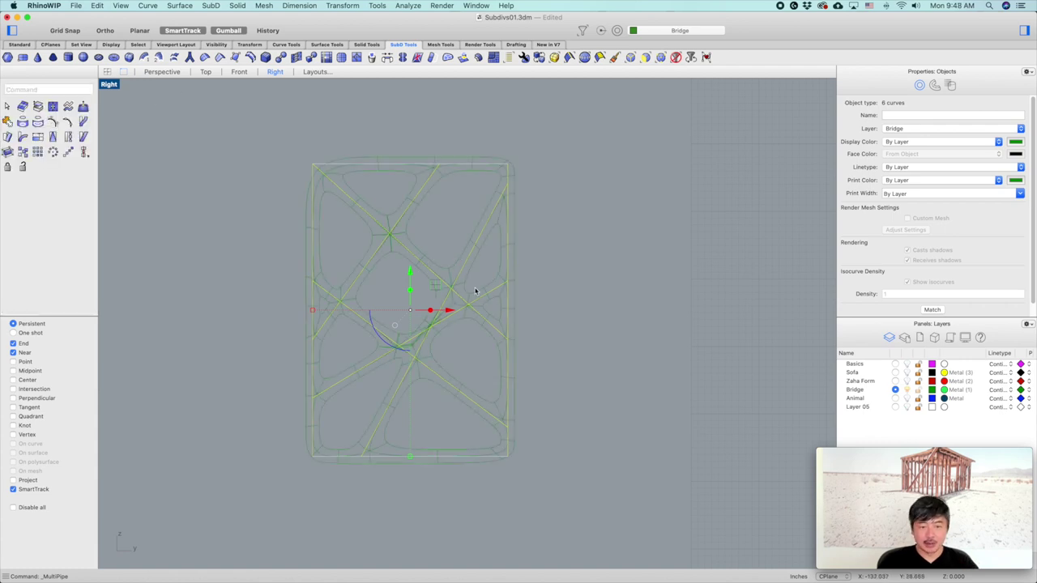
Move the piped truss panel along +Y so it sits beside its source line-work
click(434, 258)
click(435, 269)
drag(450, 309, 680, 308)
click(421, 235)
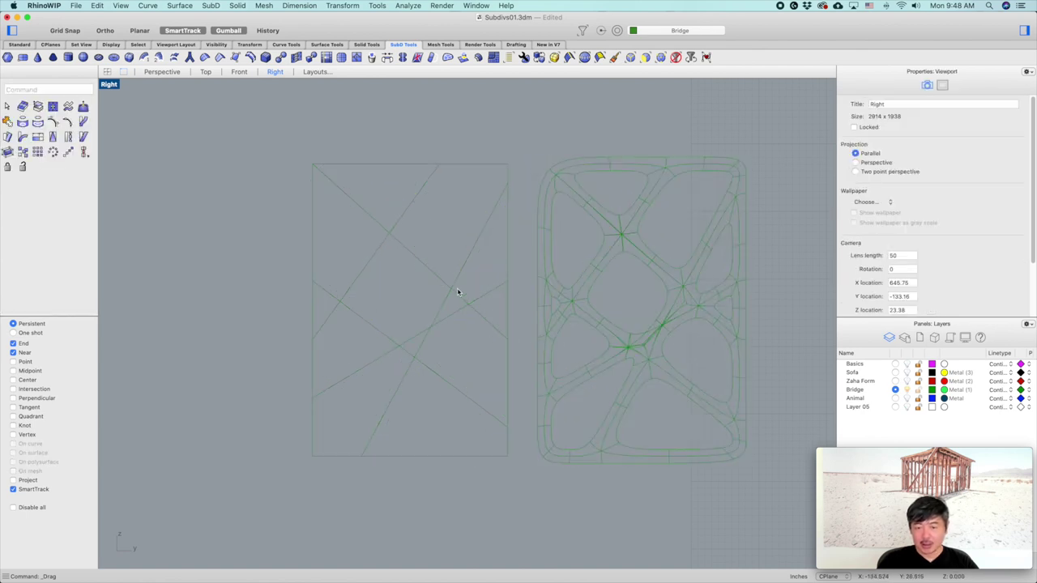
Check the node joints of the piped truss panel and set the Right view to Shaded display
scroll(652, 264, up, 5)
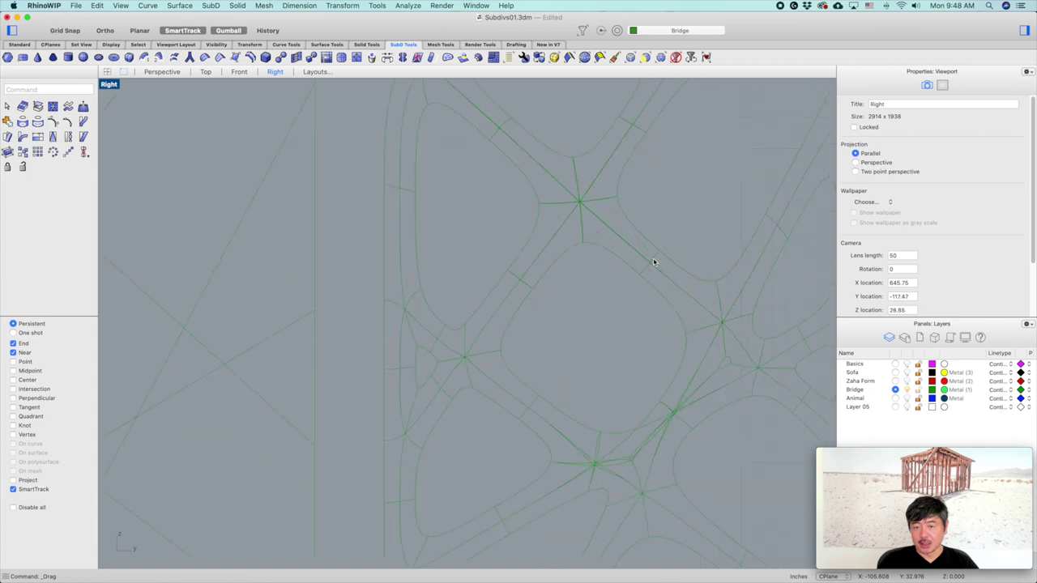
scroll(651, 260, down, 5)
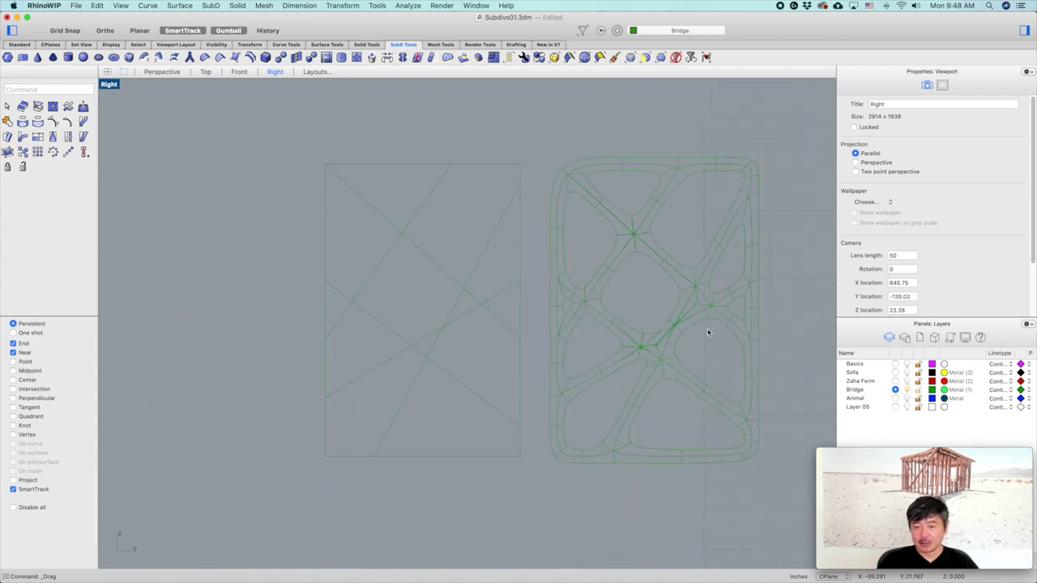
click(109, 85)
click(138, 310)
Pipe the six source curves of the line-work panel with MultiPipe using 3 strut divisions
drag(292, 144, 555, 491)
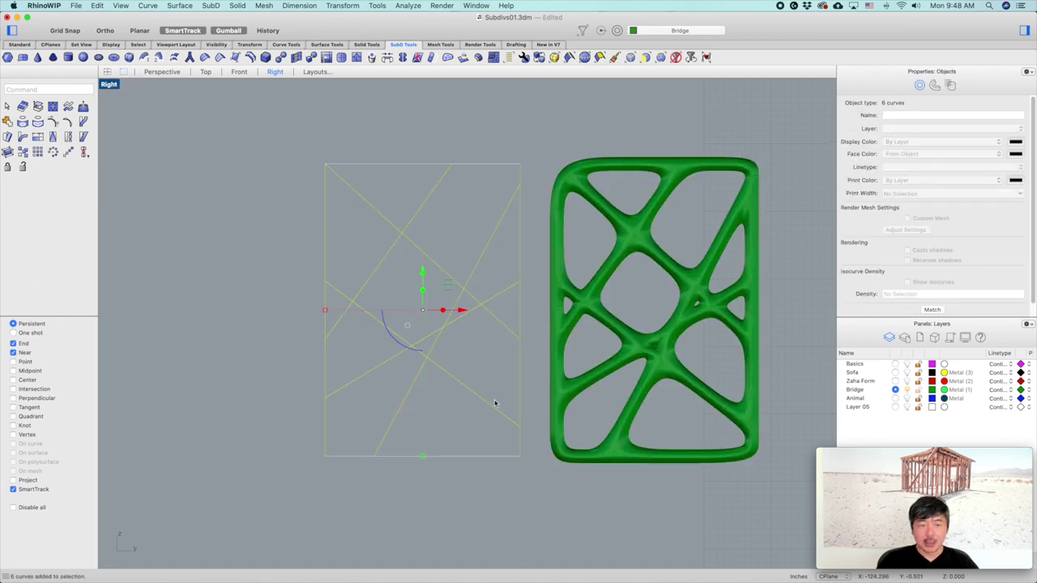
click(188, 58)
click(67, 146)
click(67, 149)
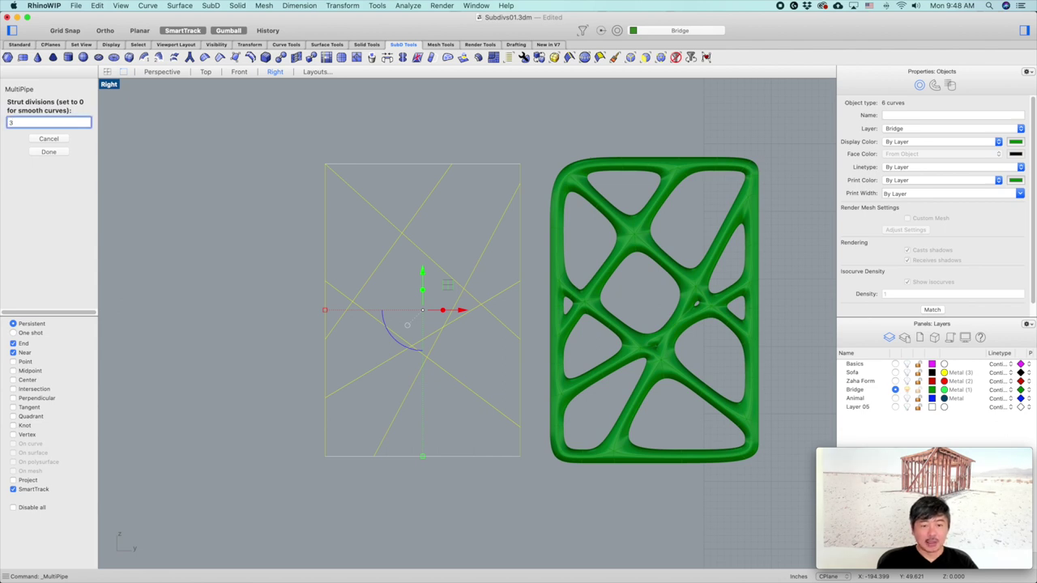
key(Return)
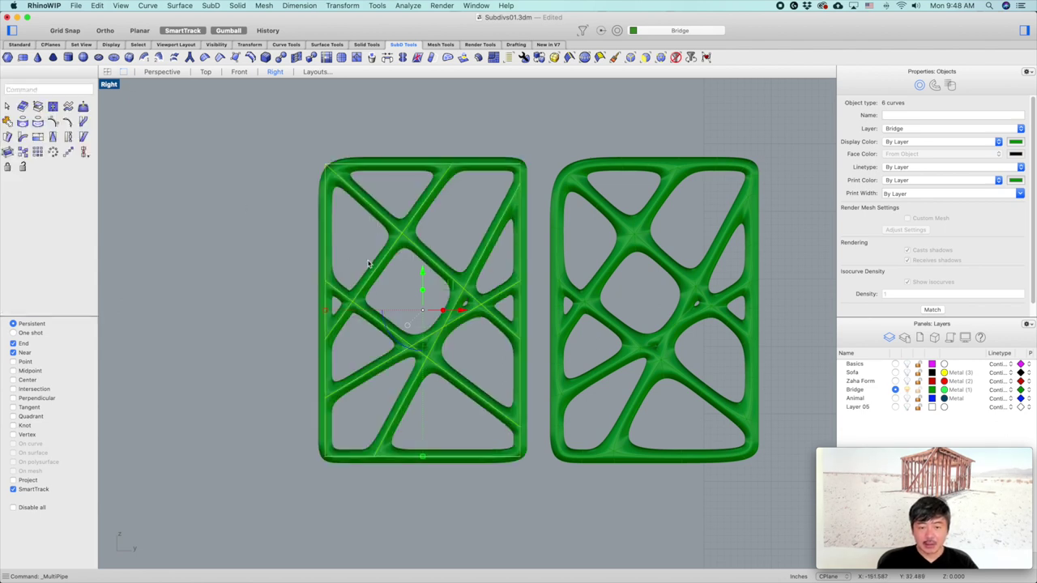
Move the 3-division truss panel along +Y past the 1-division panel and compare the two panels' strut shapes
click(471, 277)
scroll(460, 310, down, 2)
drag(464, 310, 841, 284)
click(751, 159)
right_drag(750, 158, 544, 194)
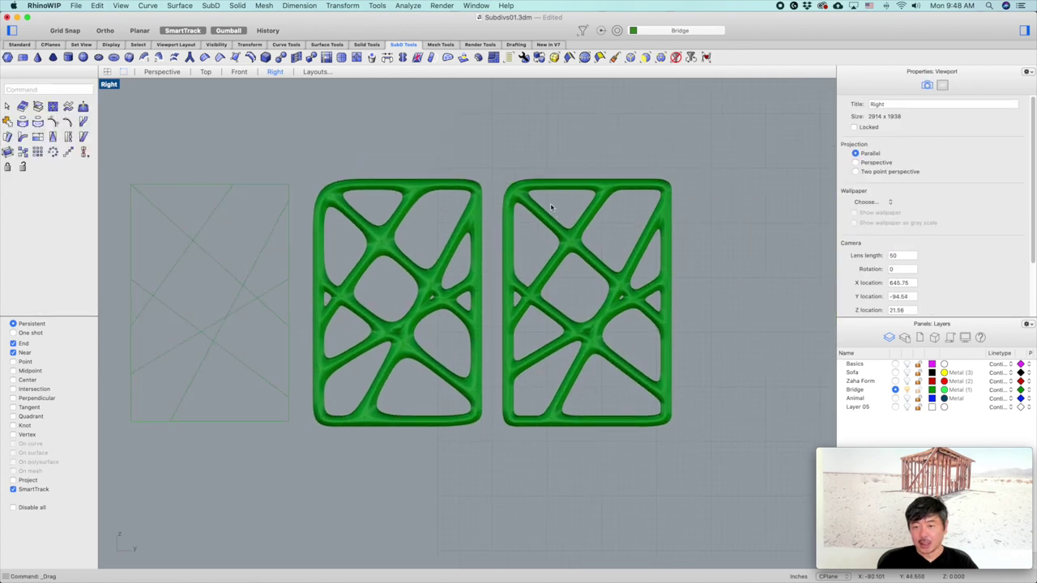
scroll(551, 203, up, 5)
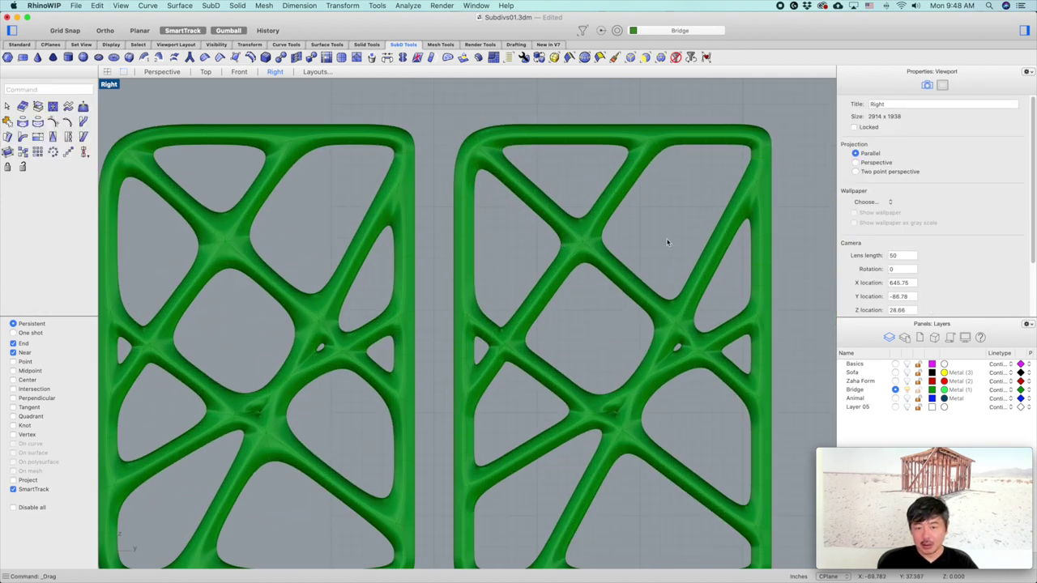
scroll(644, 286, down, 4)
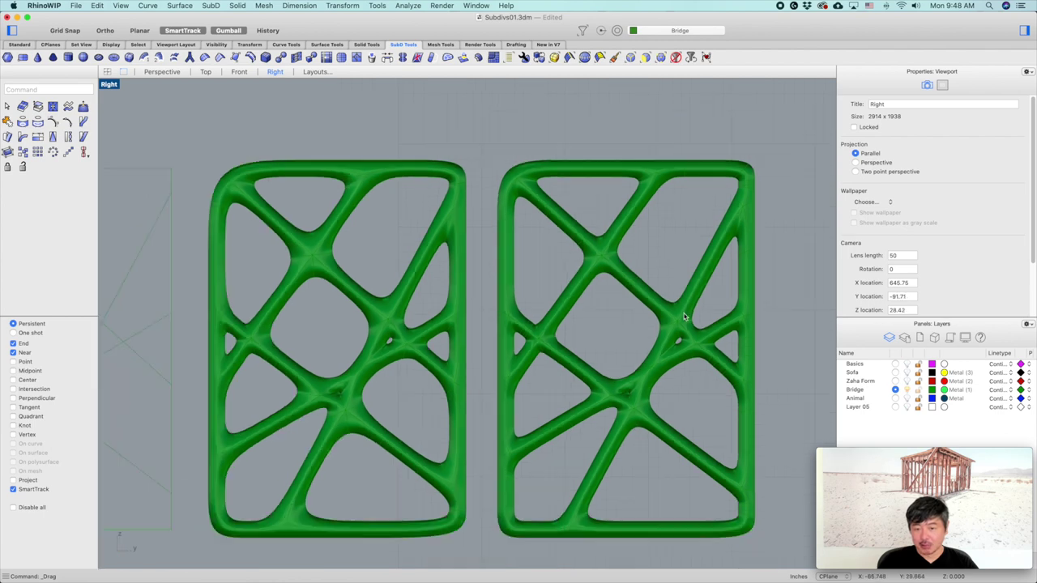
scroll(401, 259, up, 2)
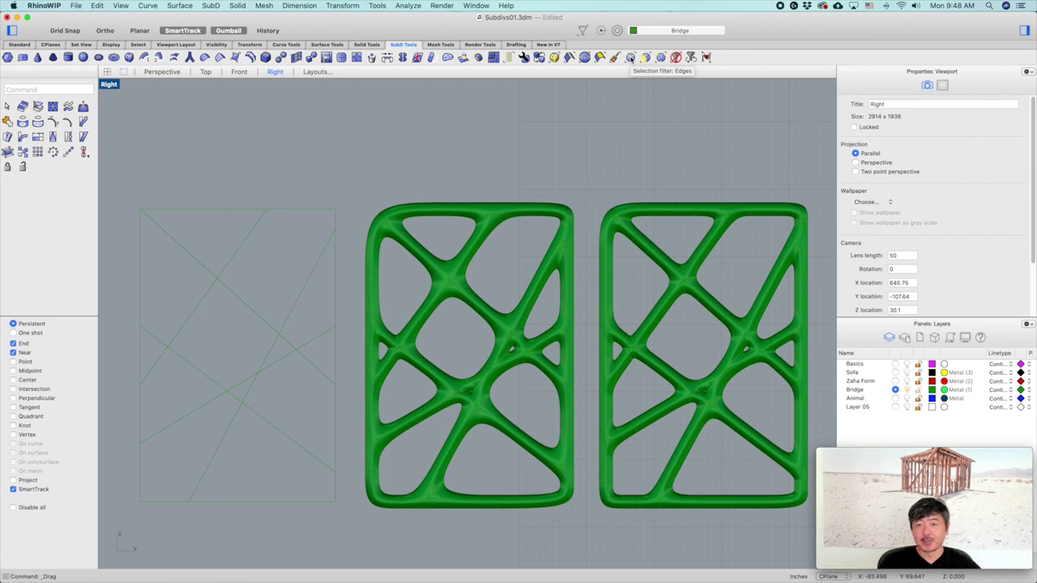
Restrict selection to edges and uniformly scale the middle edge loop of the 1-division panel's upper-left top member by 0.2
click(630, 57)
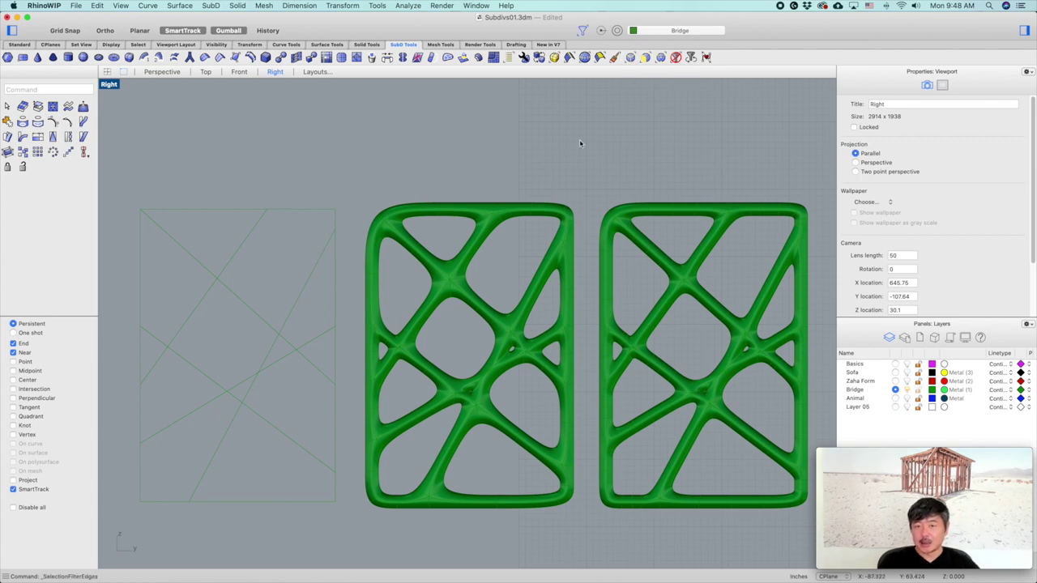
scroll(419, 224, up, 5)
drag(439, 153, 487, 226)
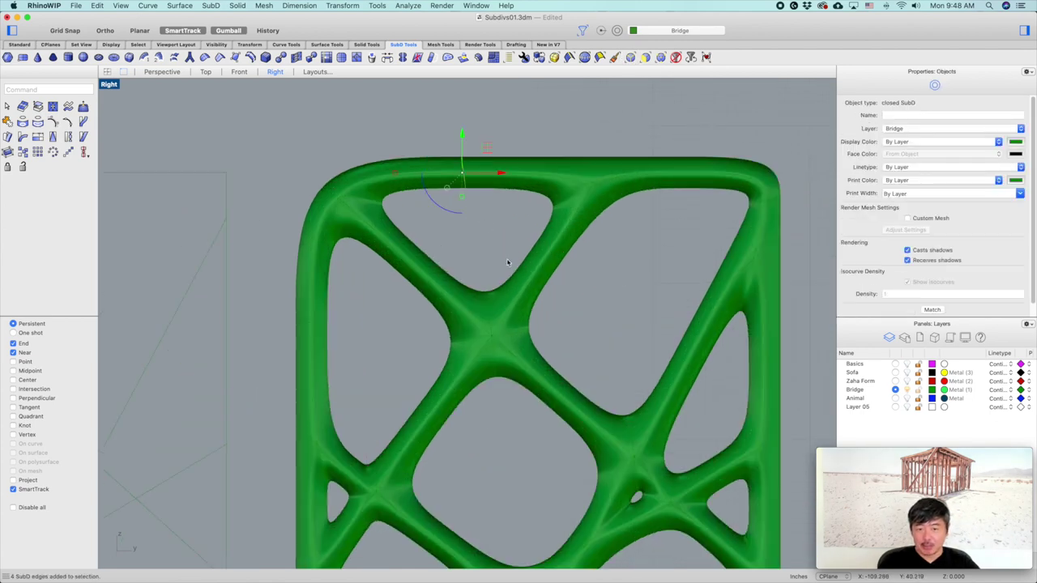
click(396, 173)
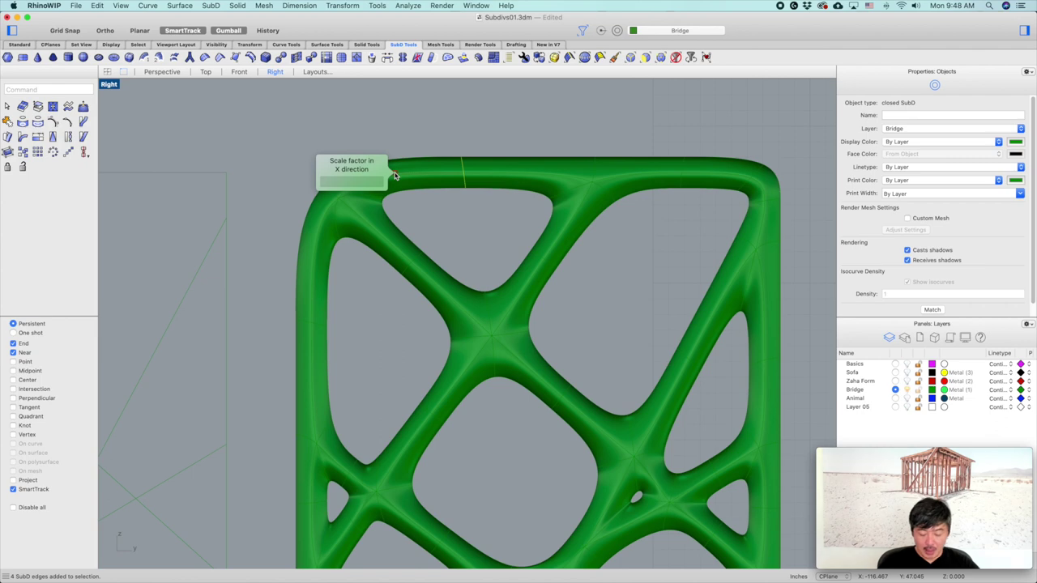
key(Return)
Thin the two diagonal struts bordering the upper-left opening by uniformly scaling their middle edge loops by 0.2
click(379, 299)
drag(381, 309, 441, 242)
shift+click(366, 266)
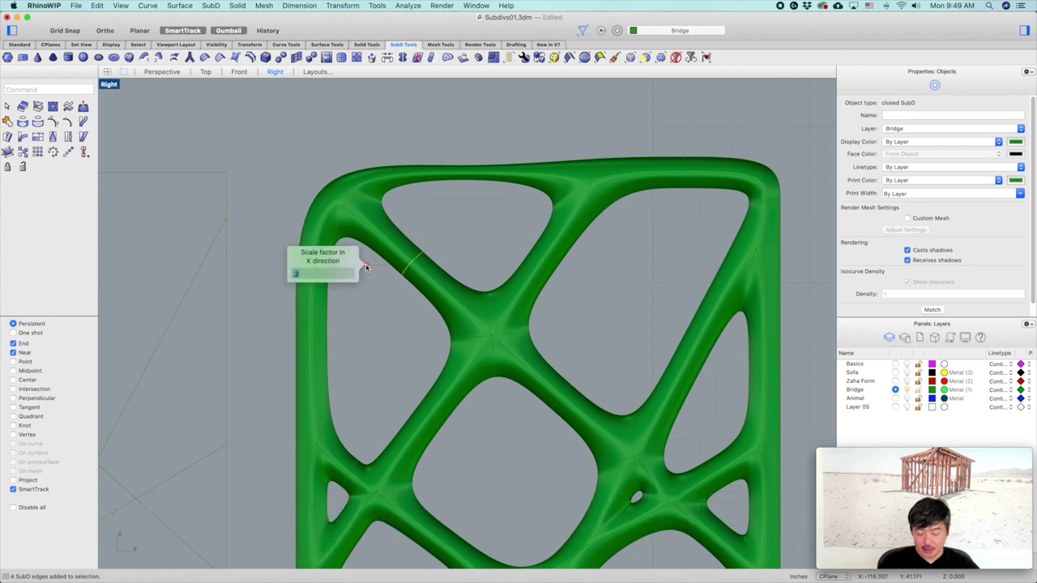
key(Return)
key(Escape)
drag(491, 233, 576, 293)
shift+click(504, 262)
text(.5)
key(Return)
Thin the upper-right top member and the upper-right diagonal strut by scaling their middle edge loops by 0.2
drag(657, 134, 694, 215)
key(Return)
click(686, 193)
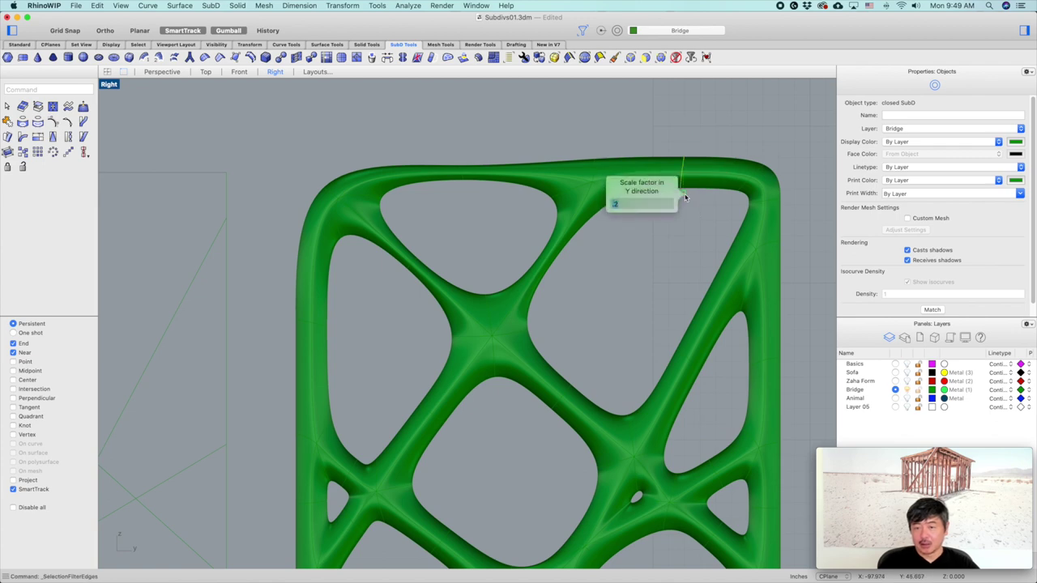
text(.5)
key(Return)
drag(650, 324, 718, 394)
click(649, 358)
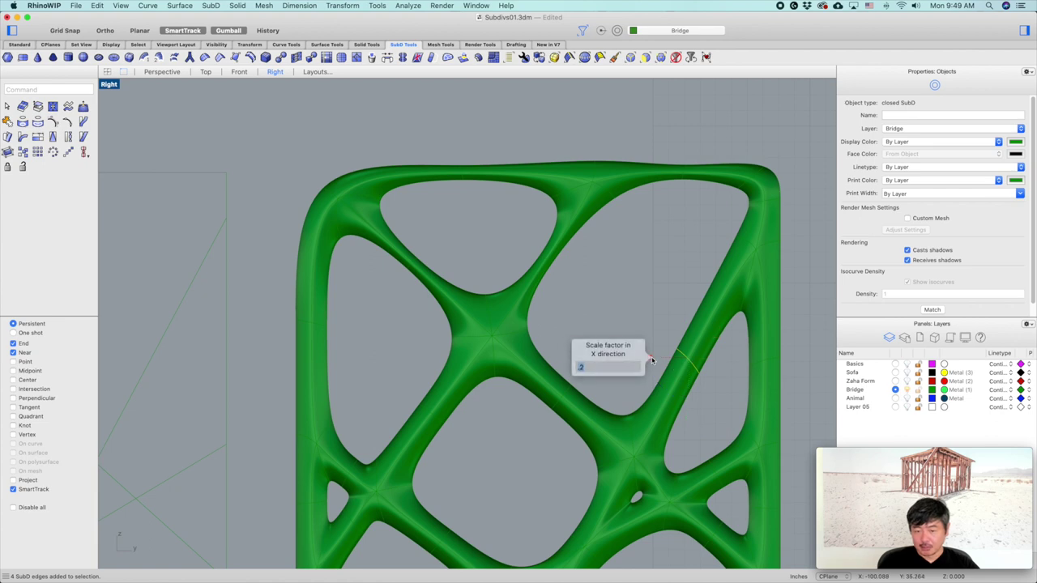
key(Return)
Thin the strut at the central opening's upper-left and the panel's upper-left side member by scaling their edge loops by 0.2
drag(379, 366, 467, 452)
click(386, 416)
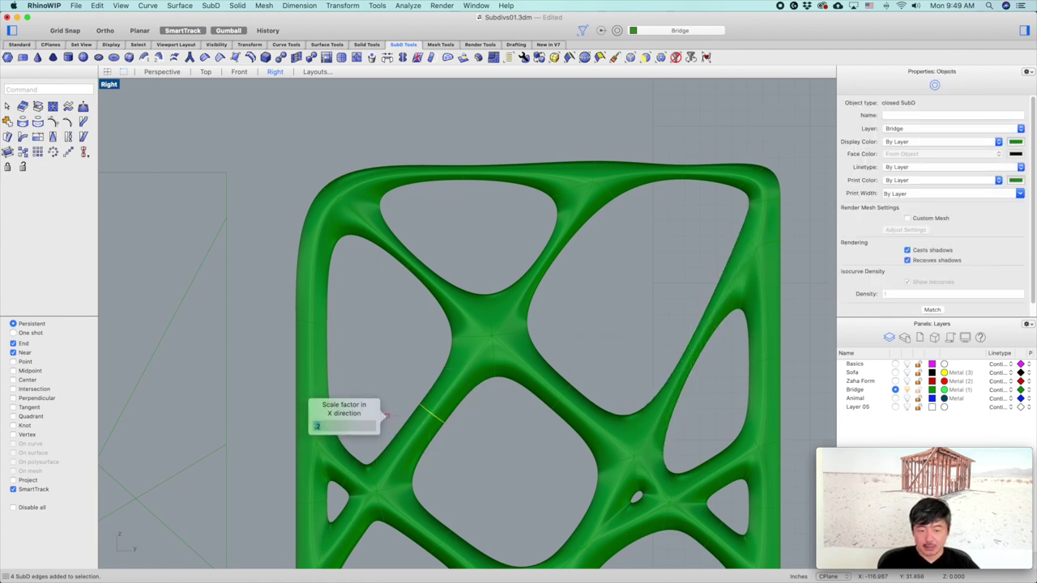
text(0.5)
key(Return)
drag(272, 305, 375, 370)
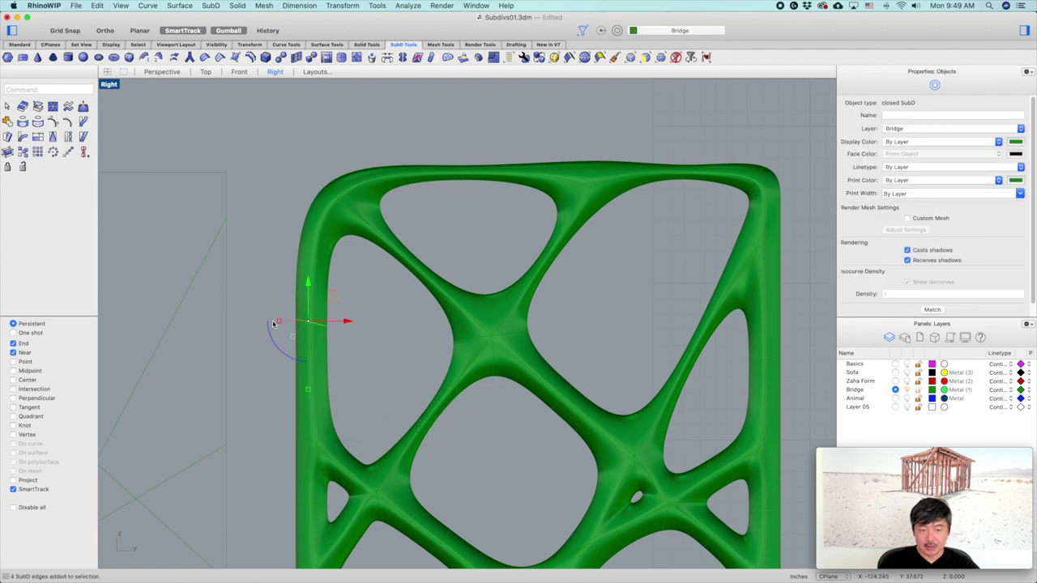
click(277, 321)
key(Return)
Thin the diagonal strut on the upper-right side of the central opening by scaling its middle edge loop by 0.2
scroll(440, 391, down, 6)
right_drag(440, 389, 447, 305)
scroll(510, 338, up, 4)
drag(471, 354, 522, 298)
click(469, 315)
key(Return)
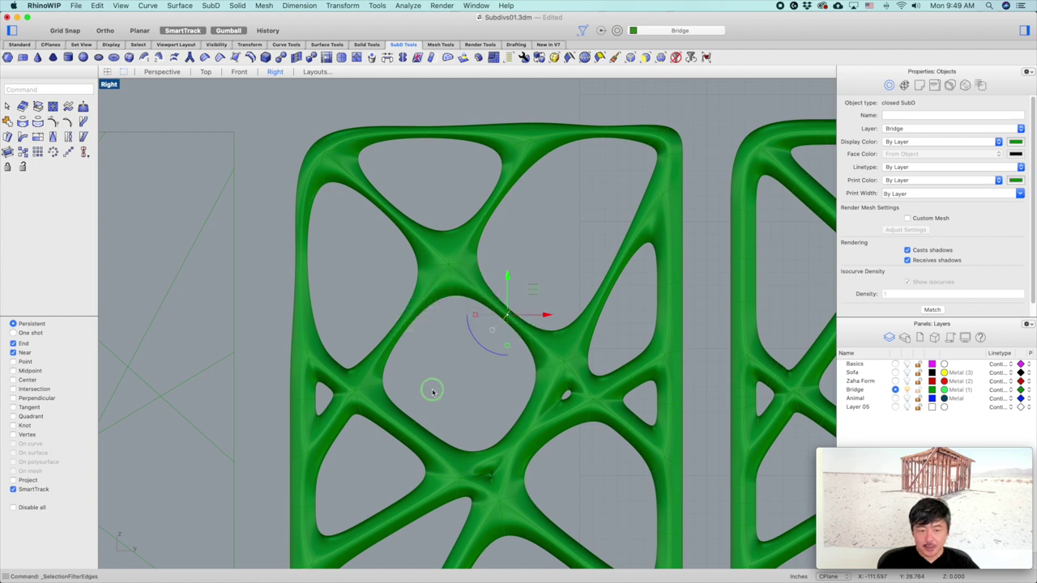
Thin the strut on the central opening's lower-left side and the short strut below the small left opening by scaling 0.2
scroll(433, 393, up, 5)
drag(389, 380, 491, 316)
click(373, 347)
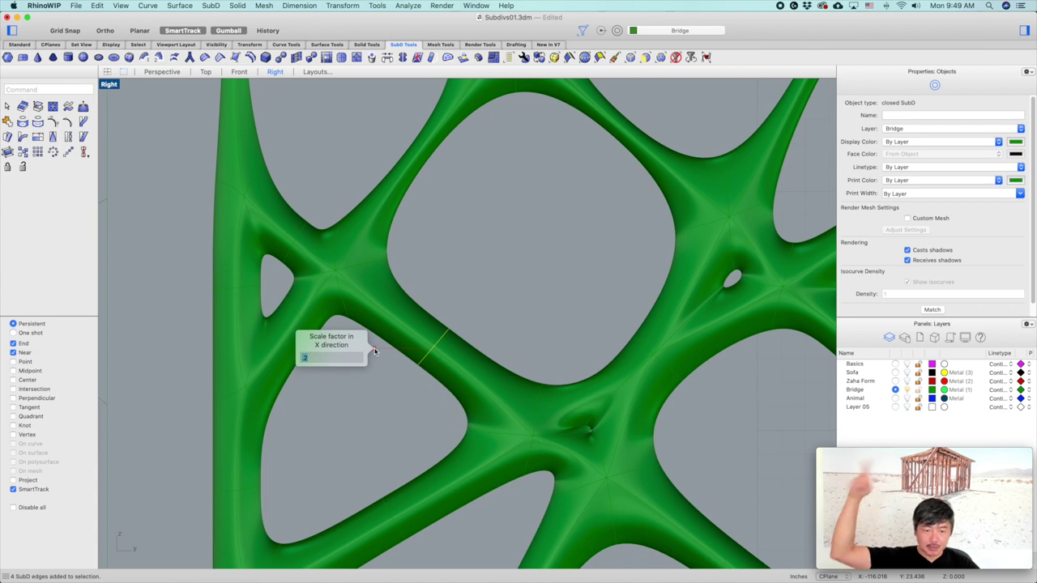
key(Return)
drag(263, 356, 328, 303)
click(261, 325)
key(Return)
Thin the diagonal struts in the lower half of the panel by scaling their middle edge loops by 0.2
scroll(331, 284, down, 6)
drag(388, 387, 344, 437)
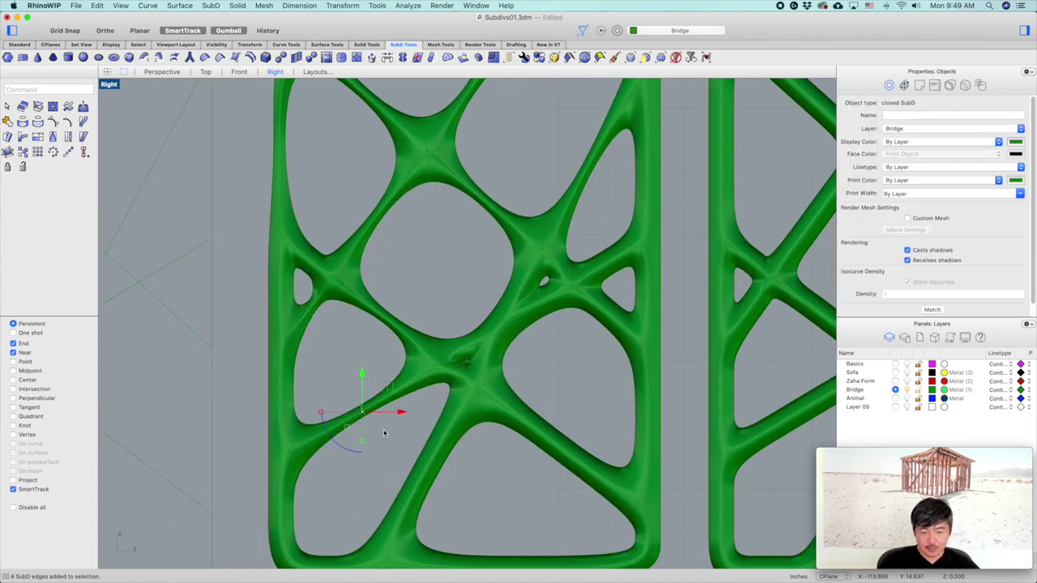
click(321, 412)
key(Return)
click(515, 445)
key(Return)
Thin the right side member beside the tall and small right openings by scaling its edge loops by 0.2
click(565, 261)
click(607, 173)
key(Return)
click(606, 289)
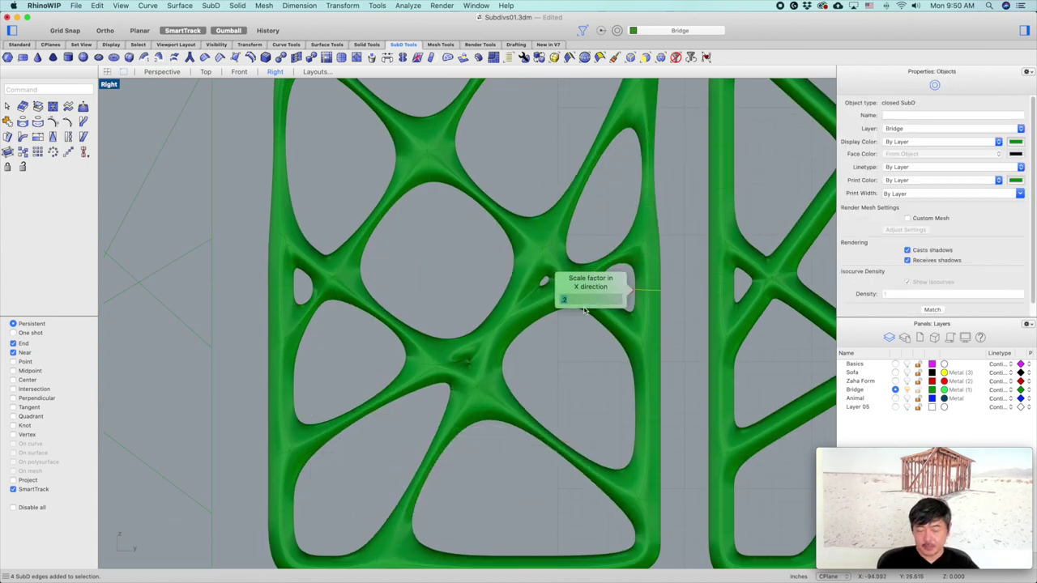
key(Return)
Thin the lower right side member, the bottom members and the lowest left side member by scaling their edge loops by 0.2
right_drag(584, 310, 581, 251)
double_click(644, 362)
click(624, 362)
key(Return)
double_click(513, 512)
click(304, 509)
key(Return)
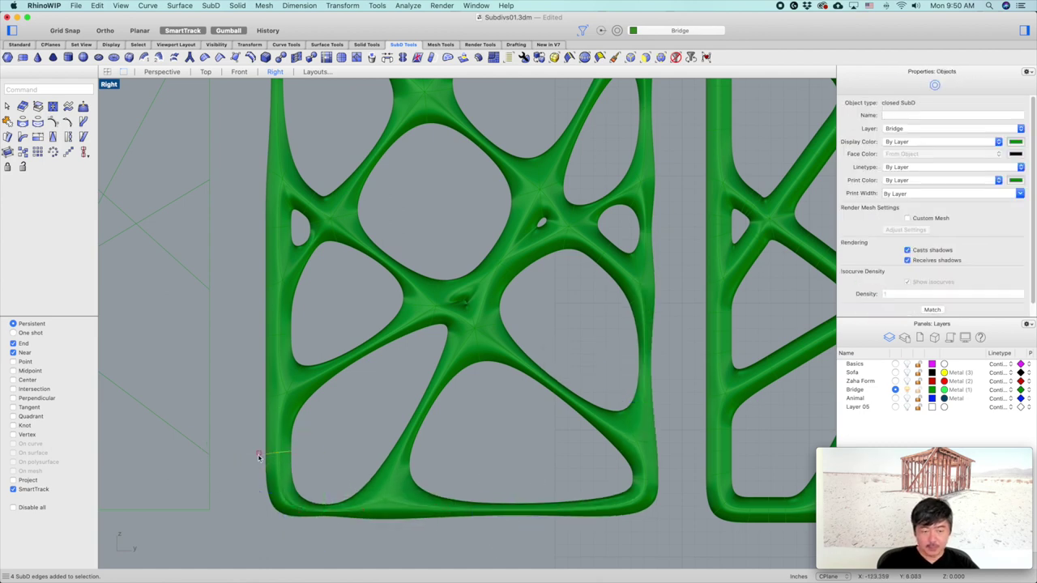
drag(258, 457, 264, 455)
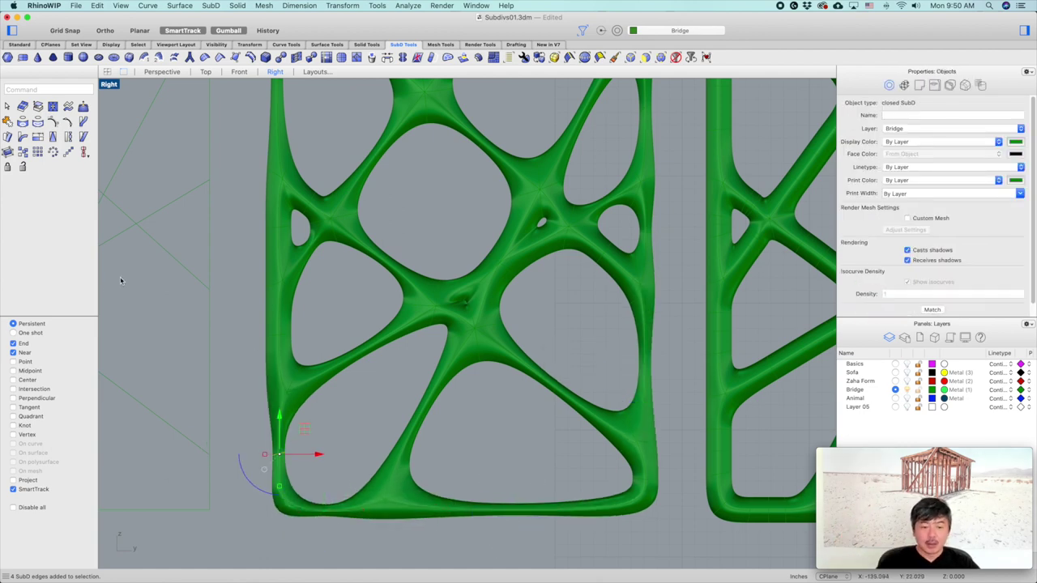
click(254, 322)
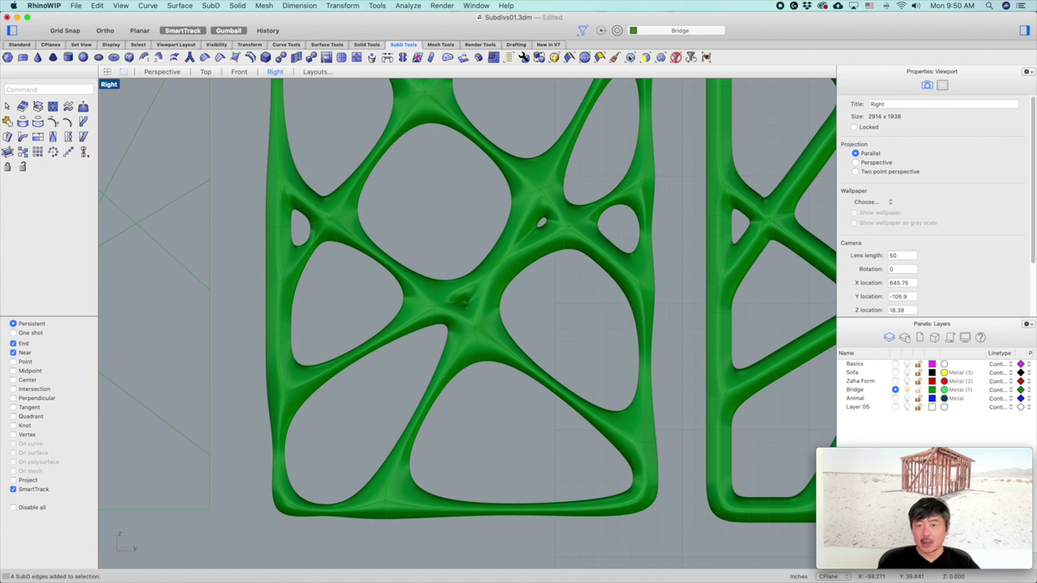
With edge-only selection, uniformly scale the left side member's edge loop beside the middle-left opening by 0.2
click(630, 59)
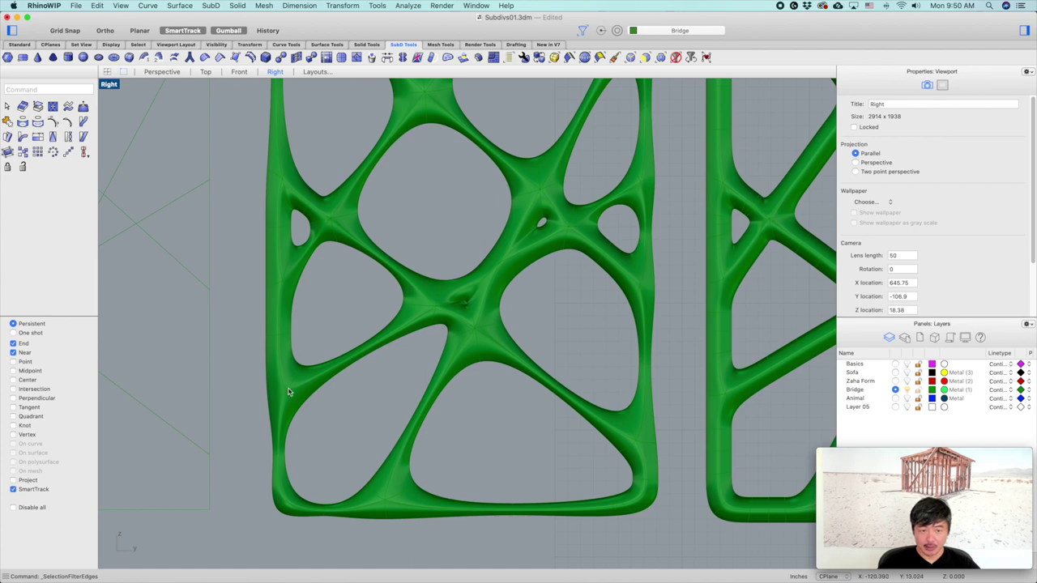
drag(253, 317, 320, 350)
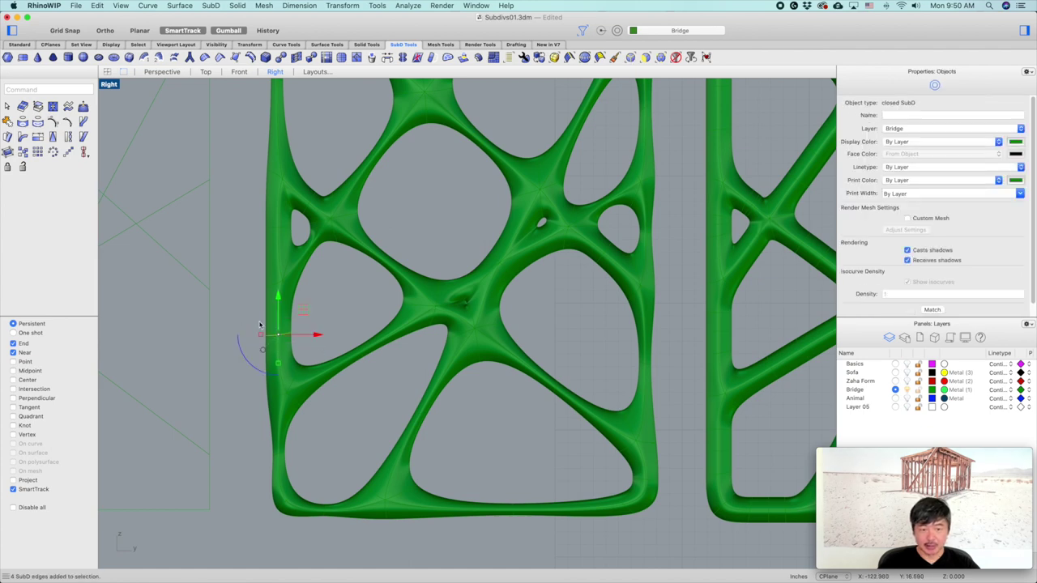
scroll(267, 350, up, 2)
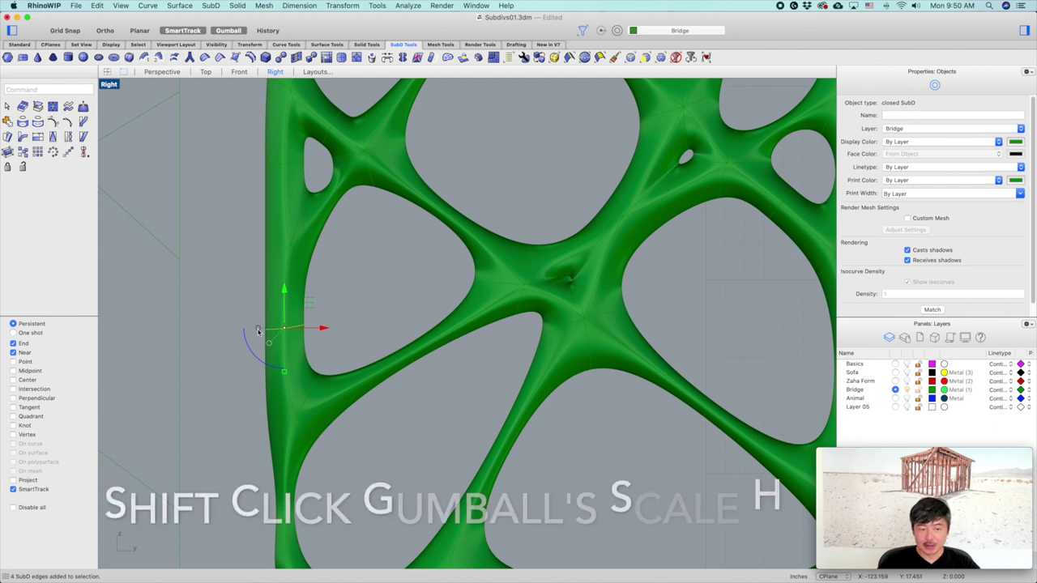
shift+click(259, 330)
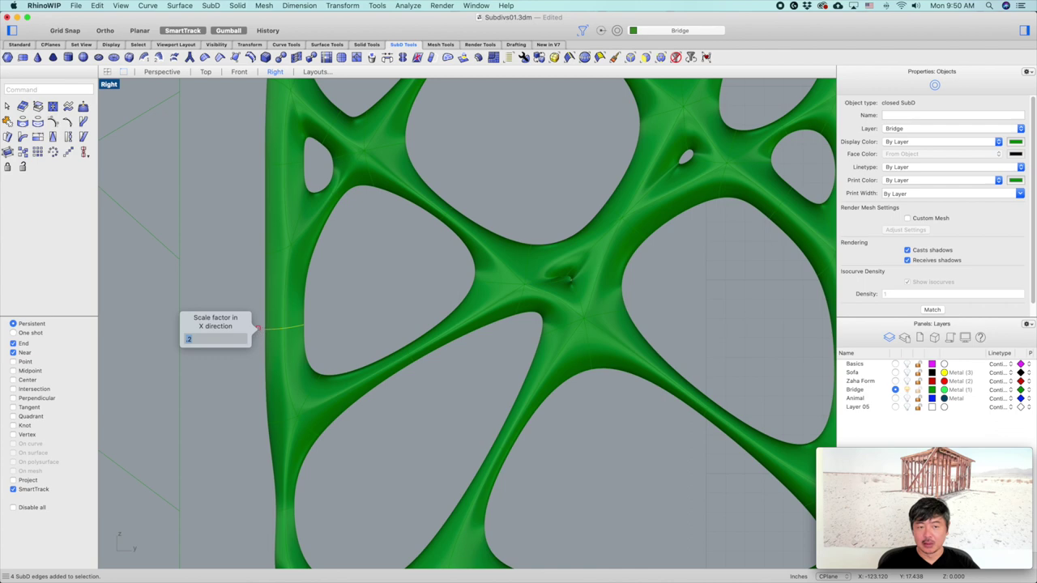
key(Return)
Thin the left side member beside the small left opening by uniformly scaling its edge loop by 0.2
scroll(372, 237, up, 5)
drag(355, 171, 418, 310)
click(329, 259)
text(0)
key(Return)
drag(216, 314, 359, 348)
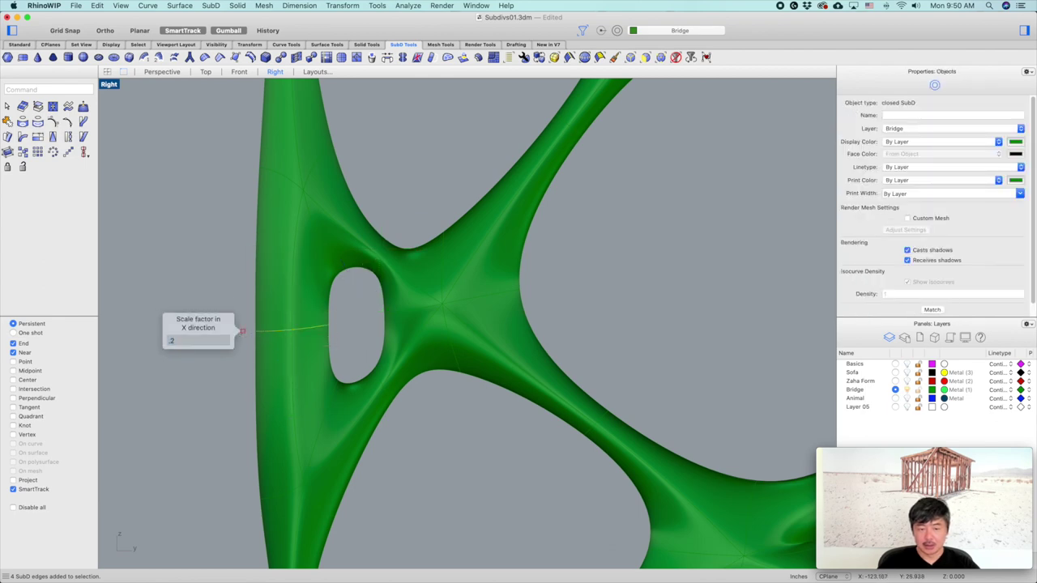
key(Delete)
Clear the edge selection filter and delete the unedited 3-division truss panel
scroll(474, 467, down, 8)
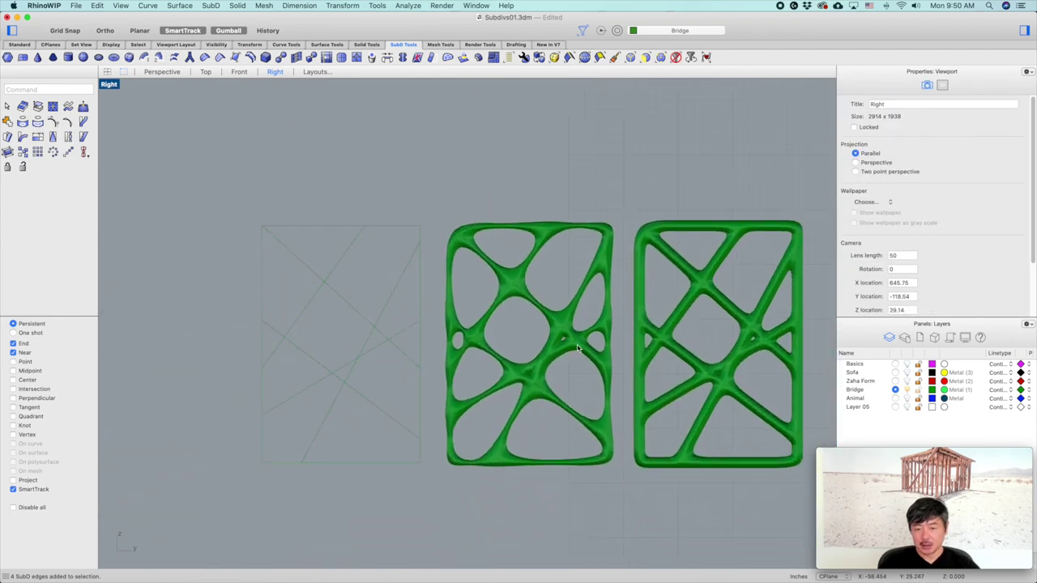
scroll(583, 397, up, 3)
scroll(615, 389, down, 3)
right_drag(646, 380, 527, 251)
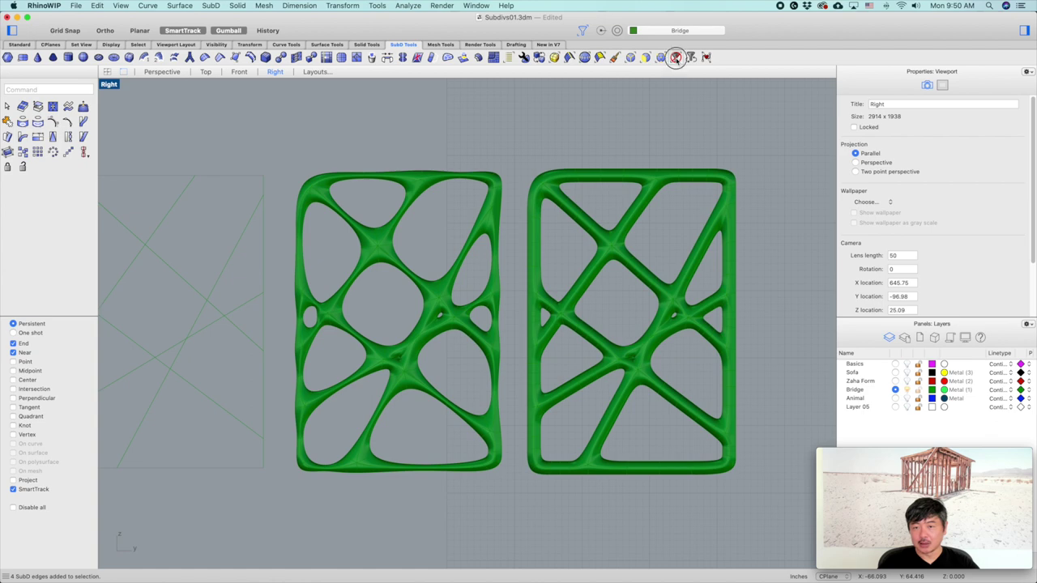
click(663, 177)
key(Delete)
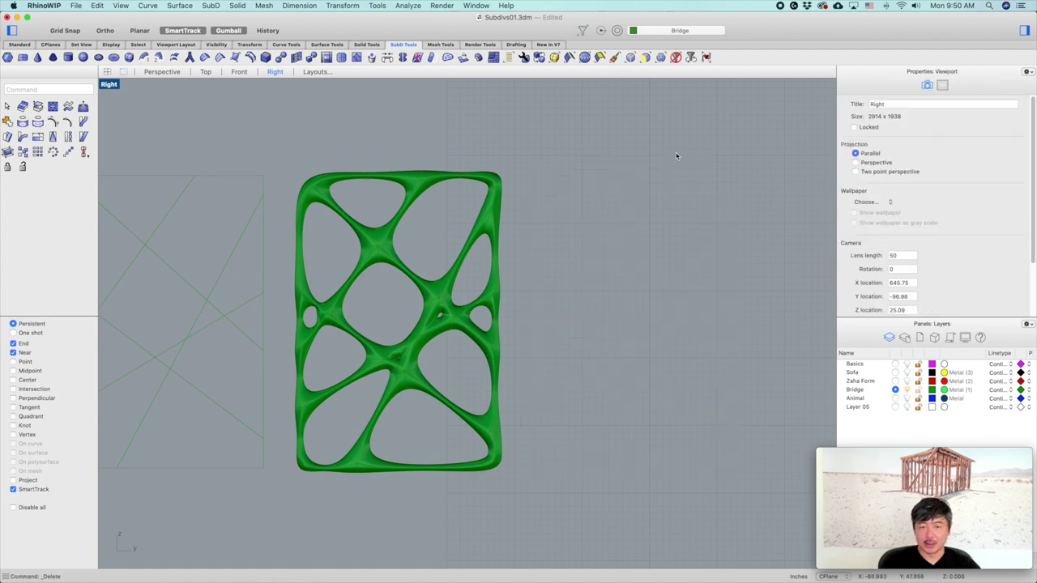
Select the thinned truss panel, zoom the views to it and restore the four-viewport layout
click(505, 224)
text(zs)
key(Return)
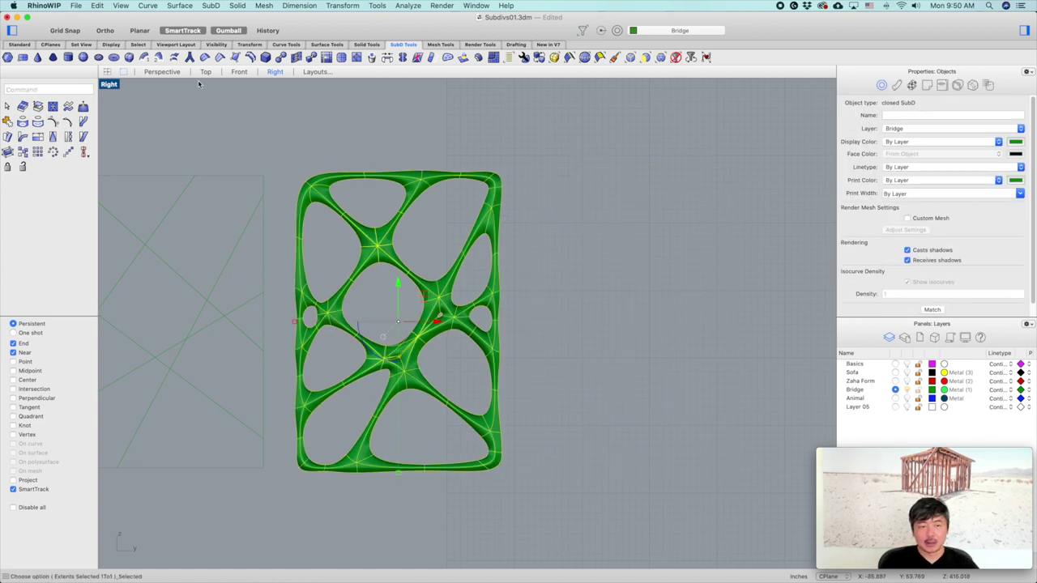
double_click(109, 85)
right_drag(679, 202, 724, 197)
scroll(727, 205, down, 8)
Copy the truss panel about 31 inches along +X in the Top view and maximise the Perspective view
text(c)
key(Return)
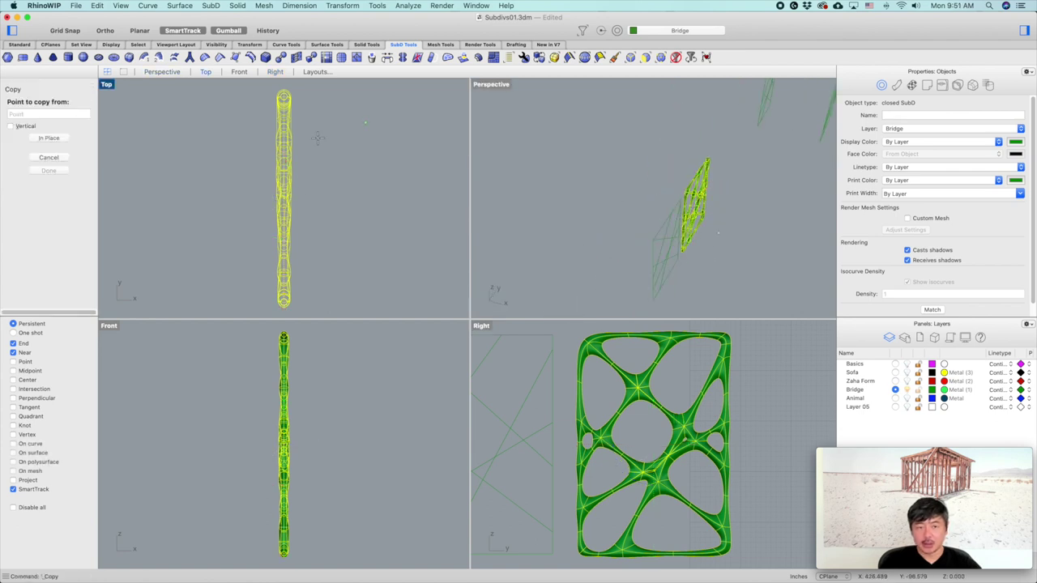
scroll(318, 202, down, 10)
right_drag(322, 203, 272, 200)
click(257, 204)
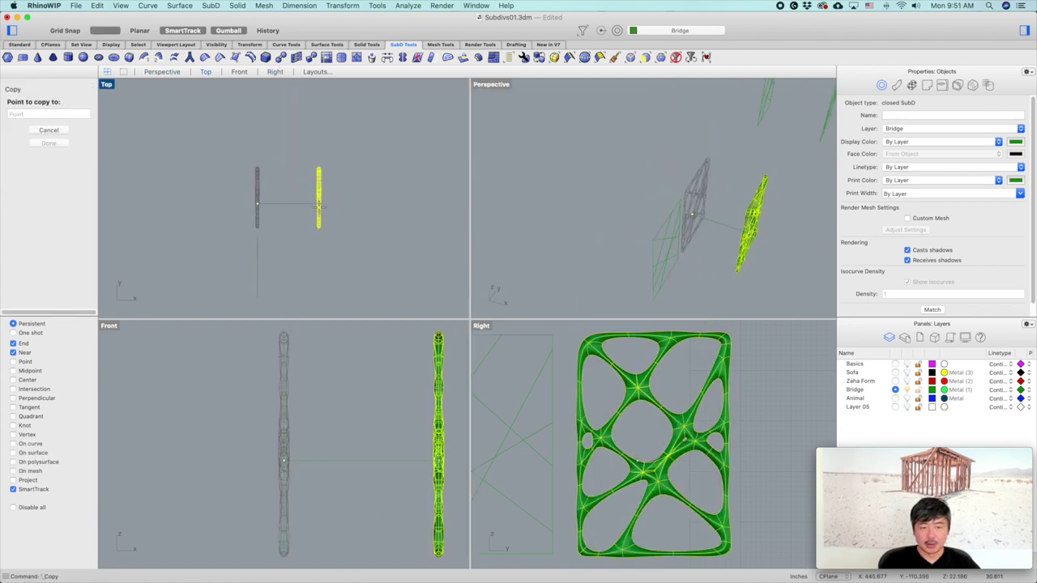
click(318, 203)
key(Return)
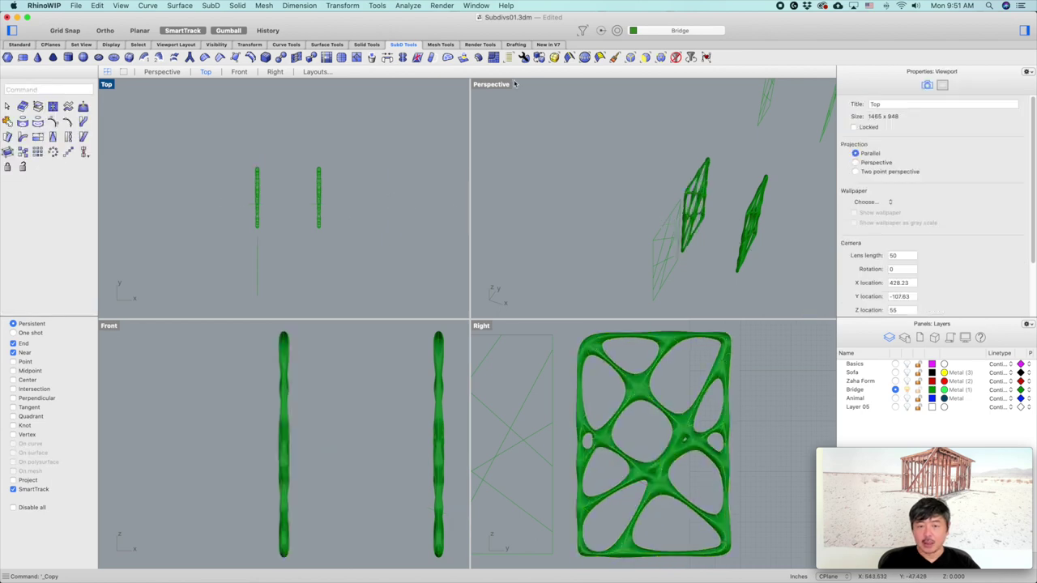
double_click(513, 83)
right_drag(577, 262, 591, 281)
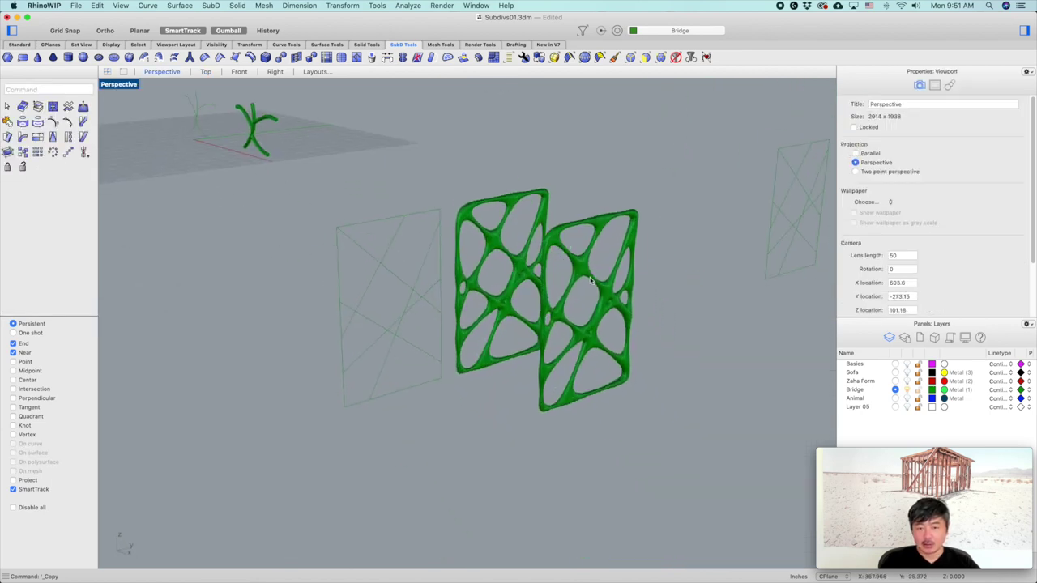
Rotate the copied truss panel about 90 degrees in its own plane so it lies sideways facing the original
click(589, 276)
right_drag(568, 338, 535, 350)
drag(535, 350, 596, 367)
click(577, 351)
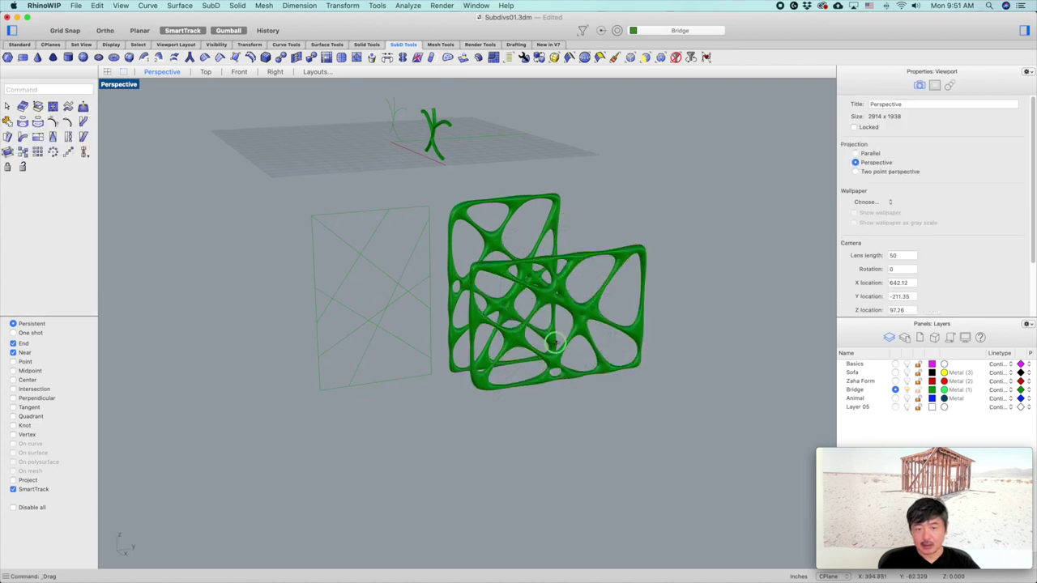
Hide the six truss layout curves standing beside the two panels
right_drag(549, 331, 558, 352)
drag(292, 216, 451, 441)
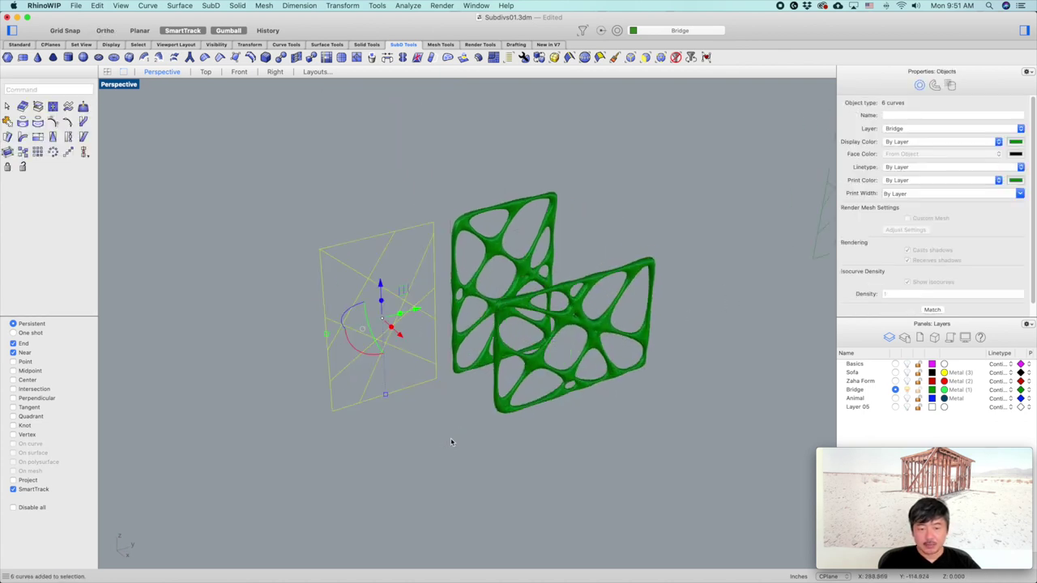
text(hide)
key(Return)
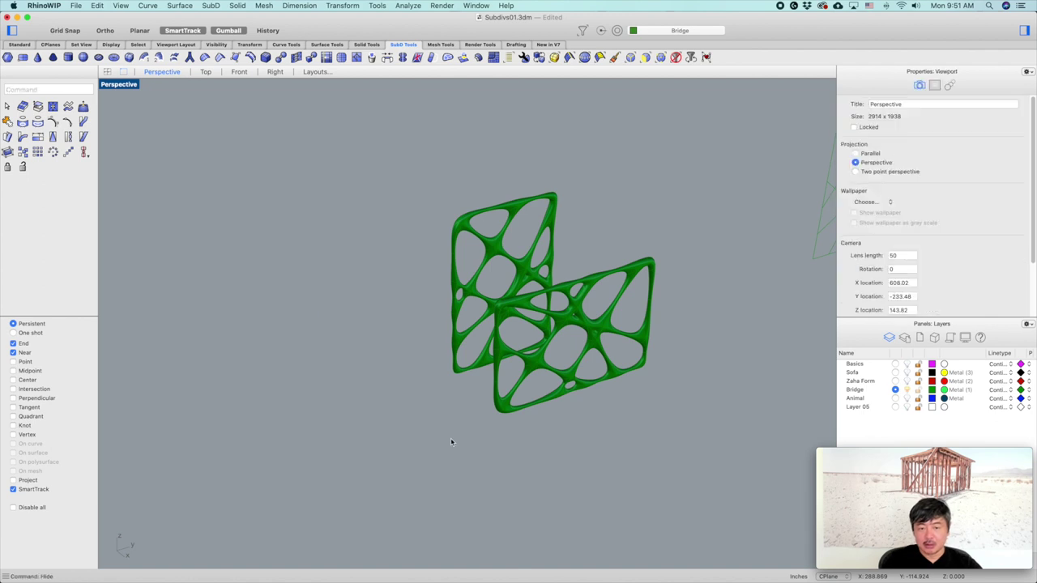
Examine the earlier finished example of two truss panels connected by curved struts
right_drag(544, 365, 417, 355)
scroll(601, 293, up, 4)
scroll(599, 298, down, 8)
scroll(592, 325, down, 2)
scroll(417, 355, up, 10)
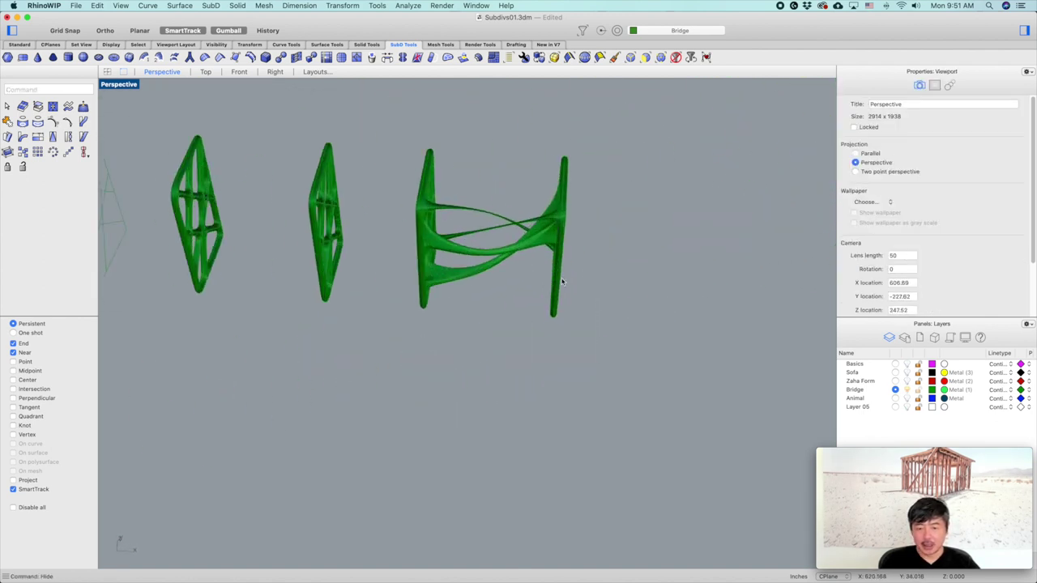
right_drag(639, 336, 631, 341)
right_drag(499, 374, 466, 362)
Select the two new truss panels and zoom the view to them
scroll(466, 367, down, 6)
scroll(466, 366, down, 5)
shift+right_drag(382, 410, 503, 340)
drag(198, 282, 390, 416)
text(z)
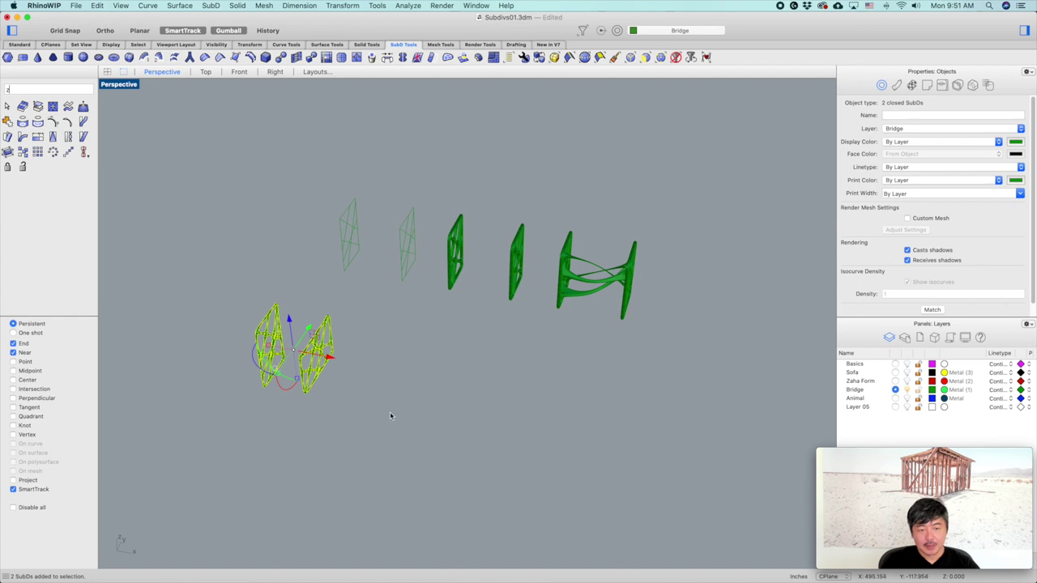
text(s)
key(Return)
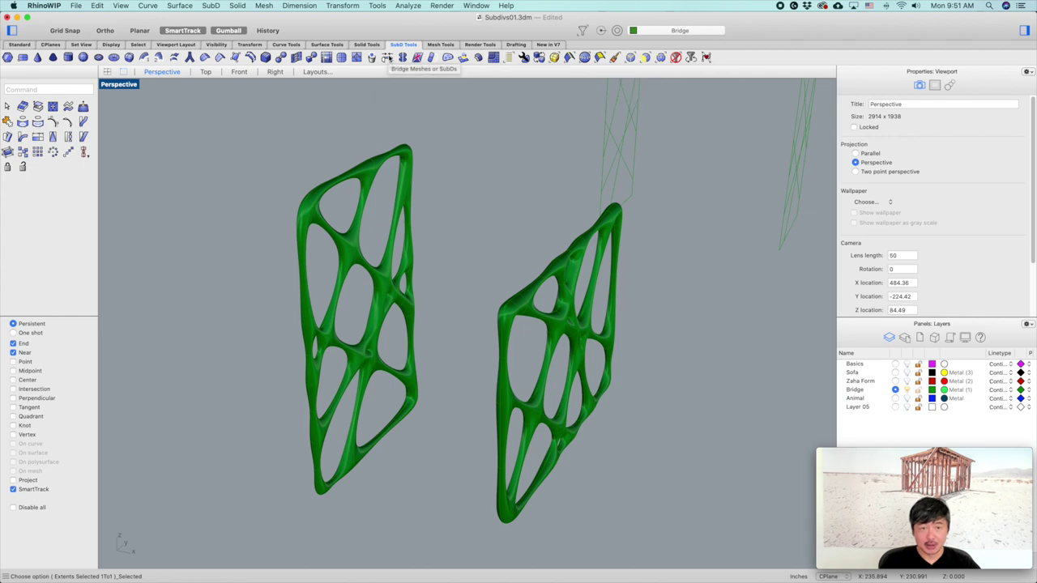
click(387, 57)
right_drag(410, 285, 562, 308)
scroll(370, 241, up, 9)
click(375, 242)
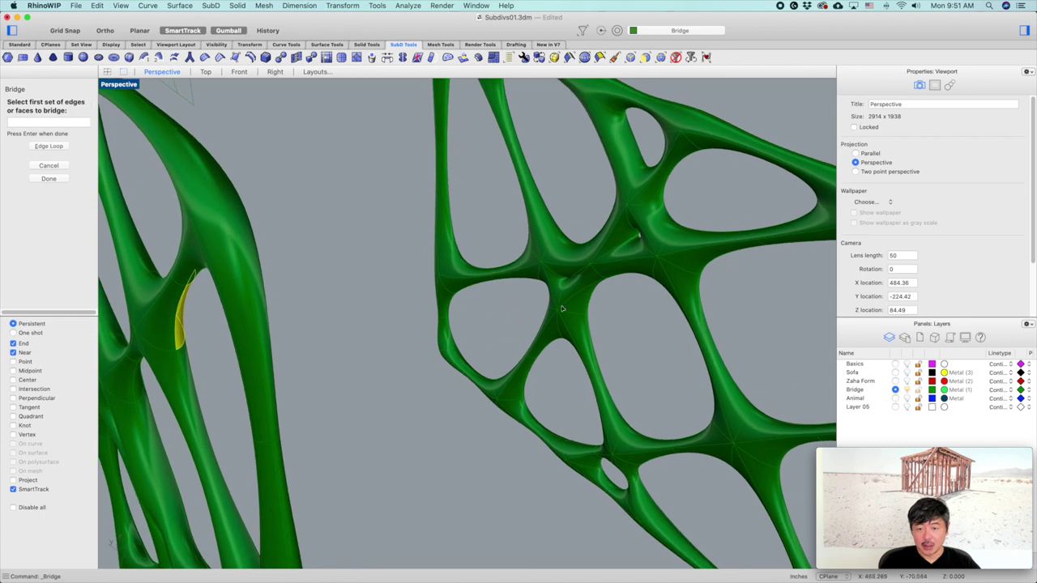
click(632, 253)
right_drag(631, 253, 550, 296)
right_drag(558, 301, 571, 297)
key(Escape)
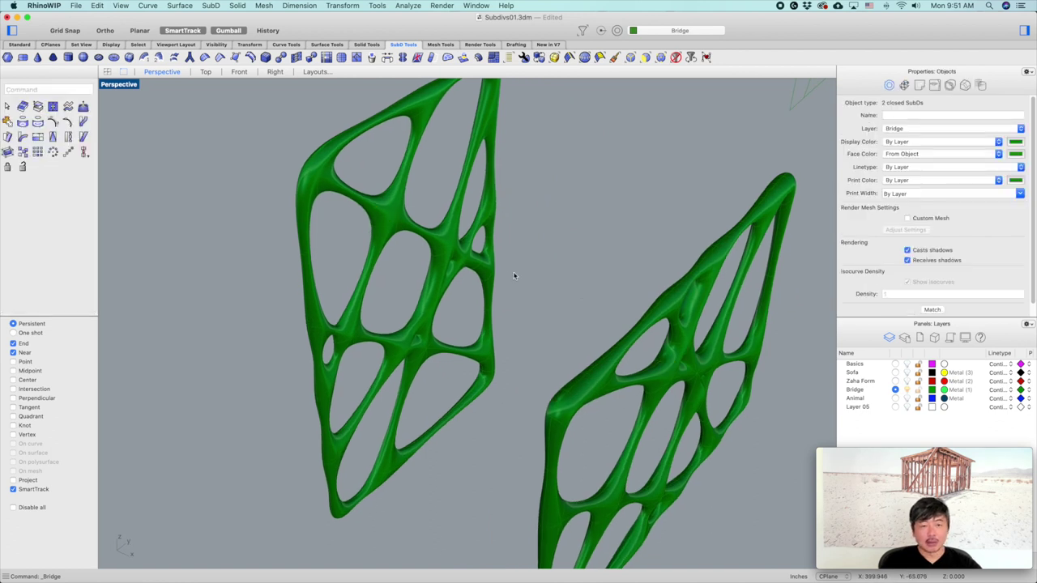
Bridge a face at the upper joint of one truss panel to a joint face on the facing panel
click(388, 58)
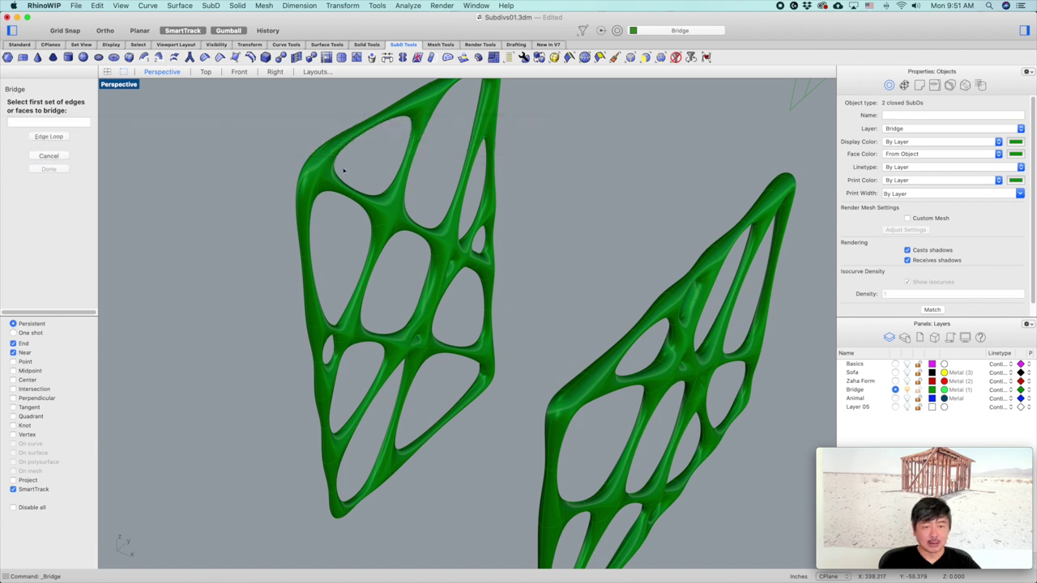
right_drag(377, 220, 384, 225)
click(383, 217)
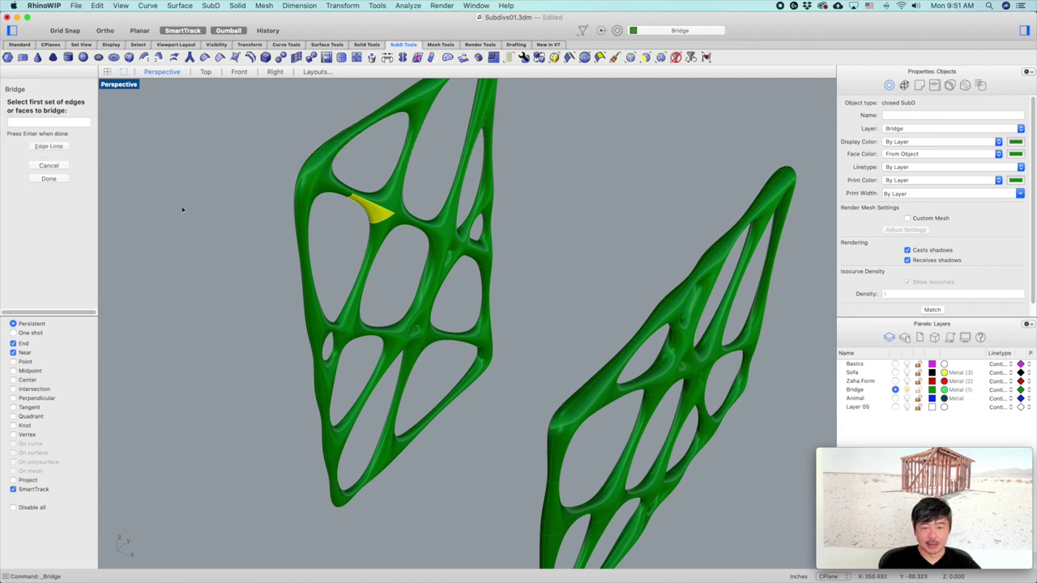
key(Return)
right_drag(409, 293, 416, 291)
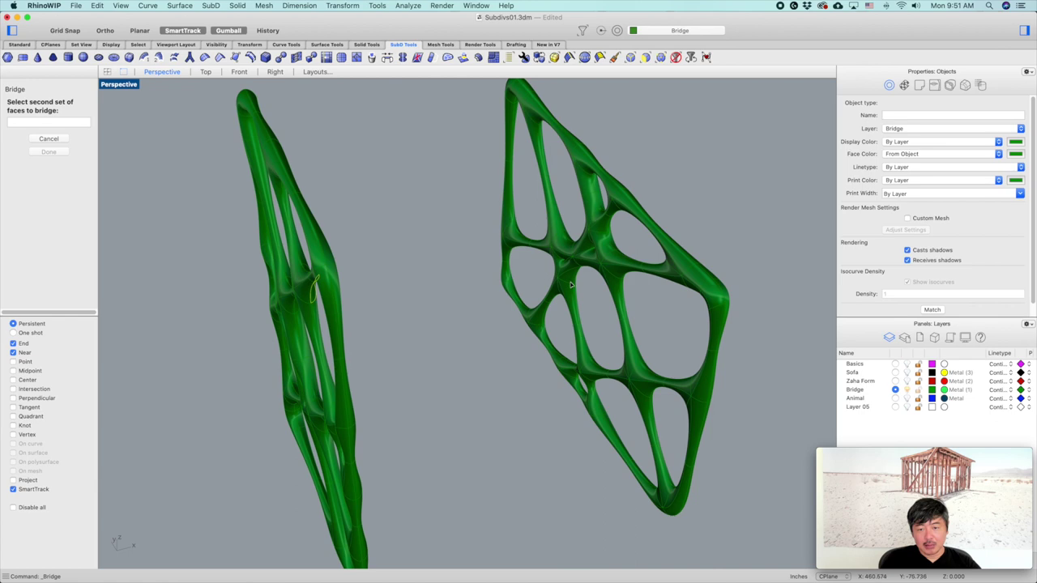
scroll(624, 289, up, 5)
right_drag(624, 289, 630, 287)
click(649, 305)
scroll(624, 314, right, 10)
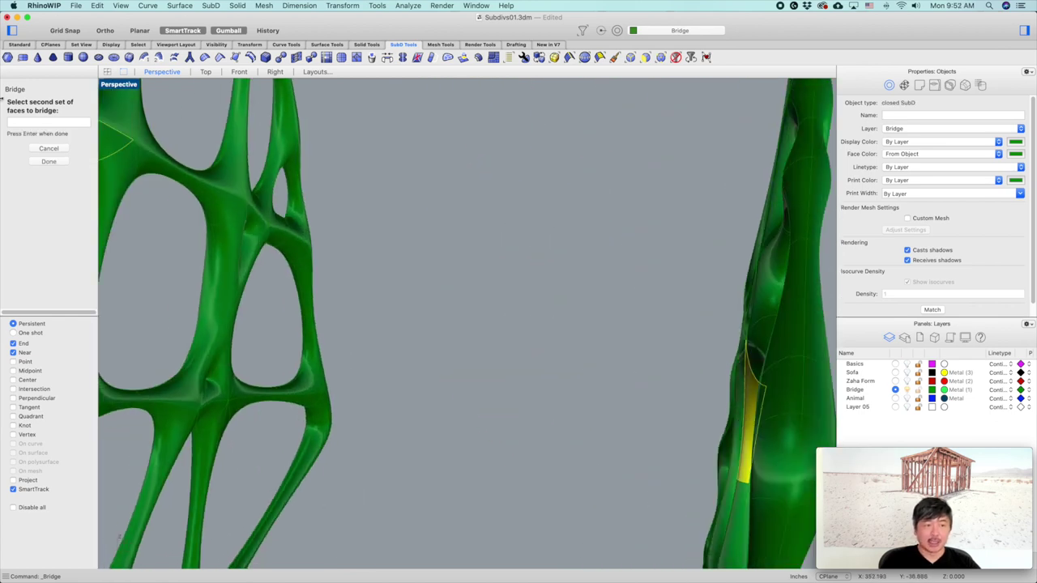
key(Return)
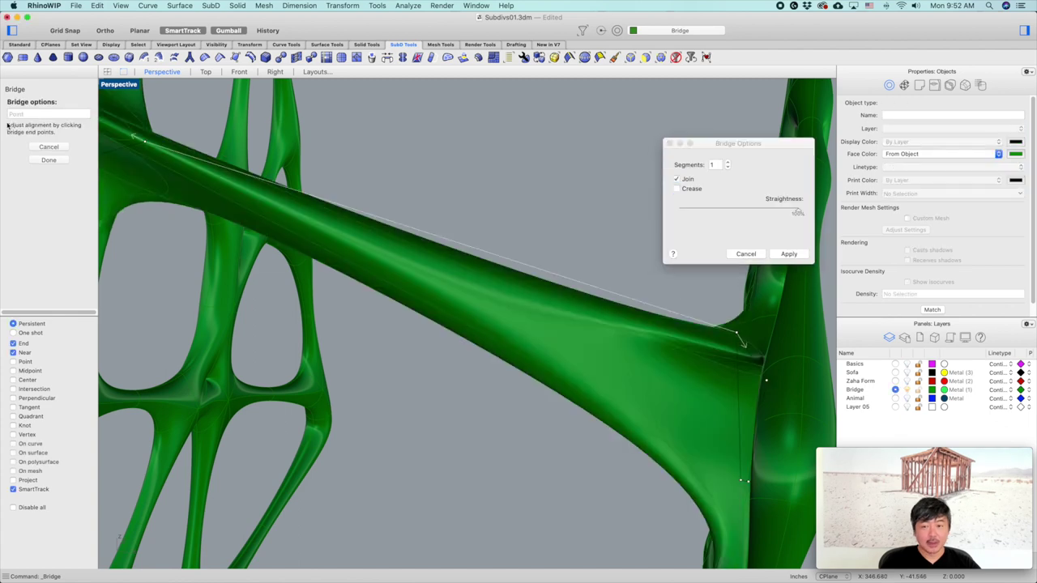
Inspect the bridge preview between the panels and set it to 2 segments
scroll(139, 182, down, 4)
right_drag(330, 275, 392, 295)
scroll(340, 267, down, 6)
scroll(392, 296, up, 10)
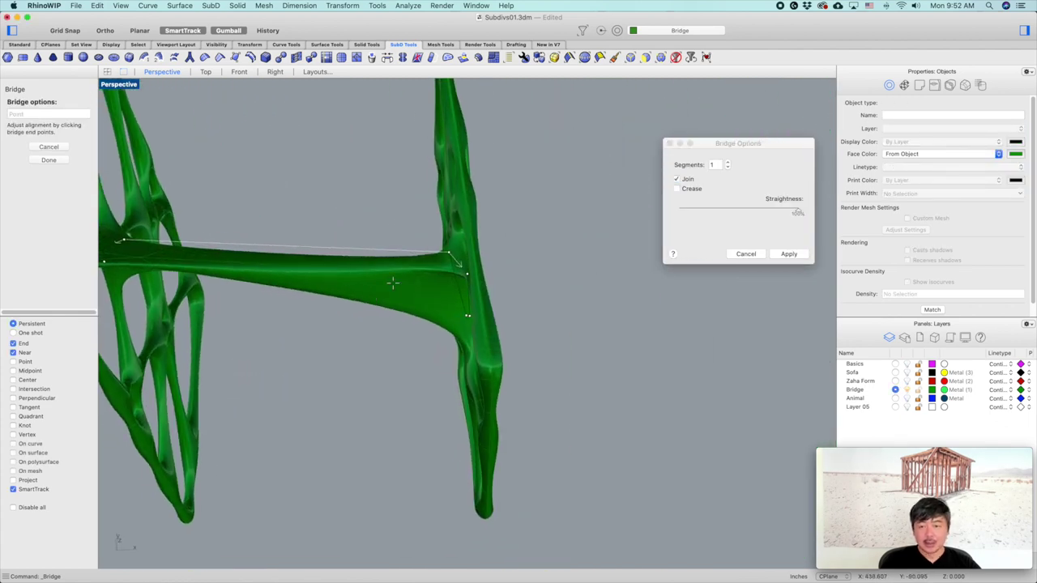
shift+right_drag(352, 335, 533, 306)
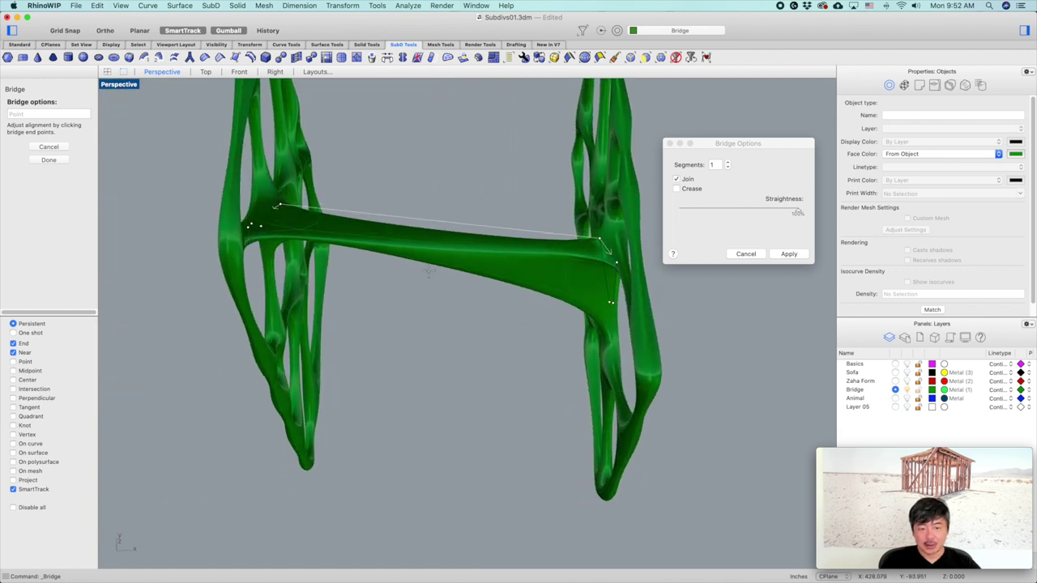
click(729, 165)
scroll(518, 251, right, 5)
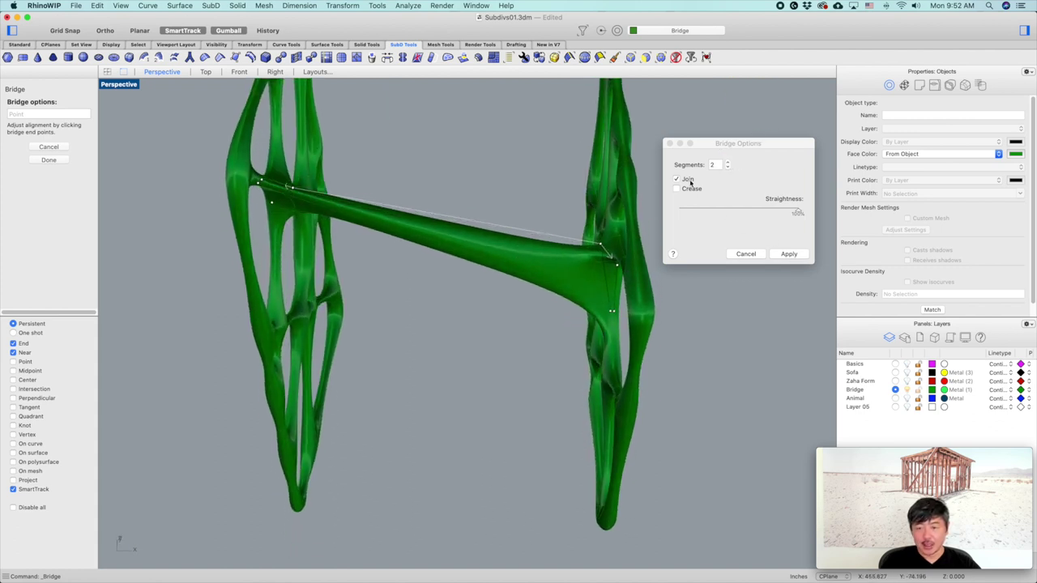
Try the bridge's straightness and crease options, leave crease off with join on, and apply the bridge
drag(800, 211, 665, 213)
click(684, 211)
click(676, 189)
drag(796, 210, 690, 216)
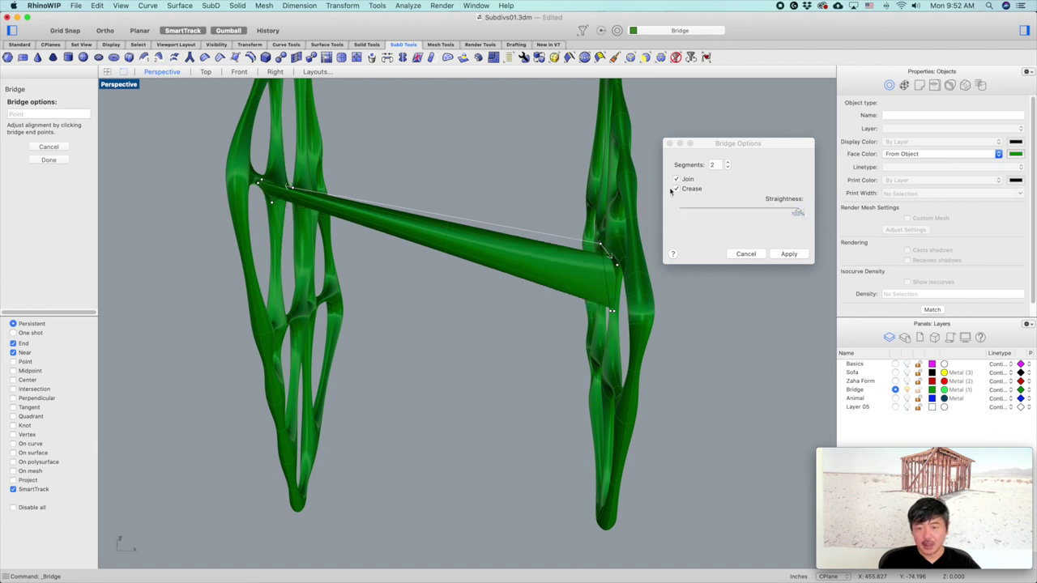
click(677, 189)
click(789, 255)
Thin the new connecting strut by selecting its middle edge loop with the edge filter and scaling it down
right_drag(567, 267, 465, 216)
click(629, 57)
drag(413, 191, 497, 304)
right_drag(498, 305, 480, 308)
click(392, 216)
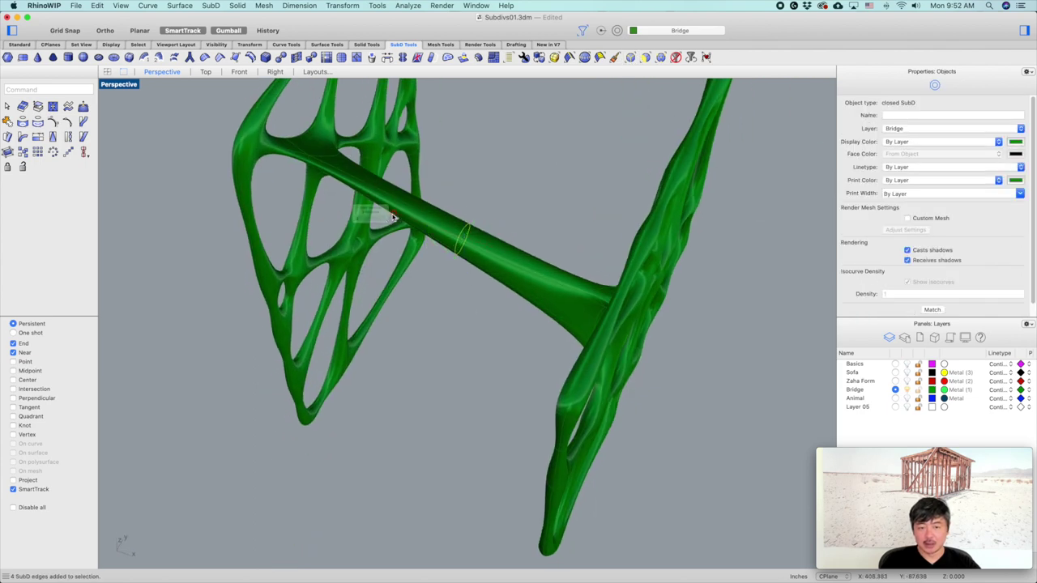
key(Return)
Move the strut's middle edge loop downward so the connection sags between the panels
right_drag(538, 190, 487, 265)
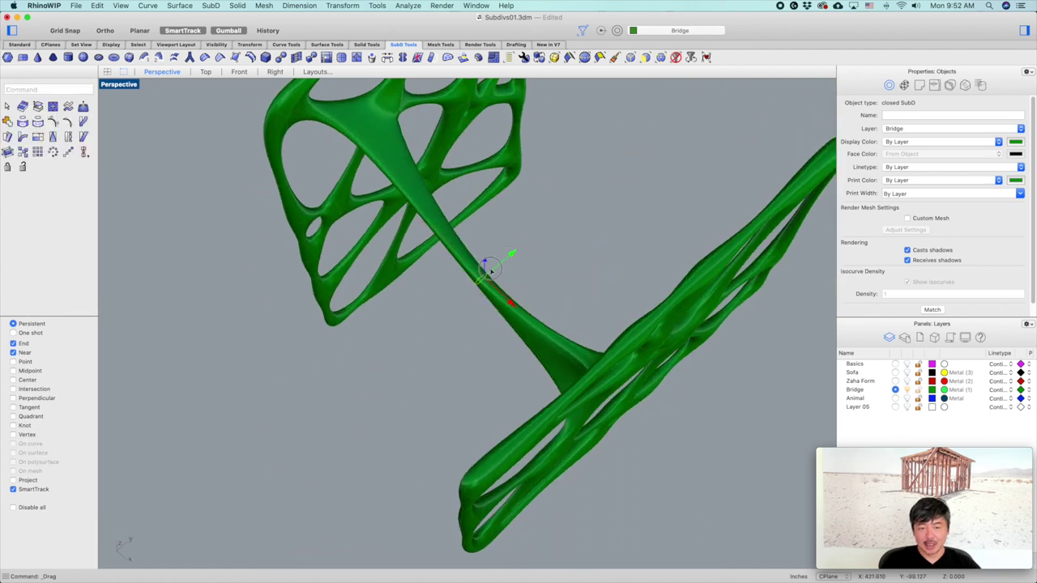
drag(491, 271, 432, 306)
click(535, 251)
right_drag(535, 253, 619, 290)
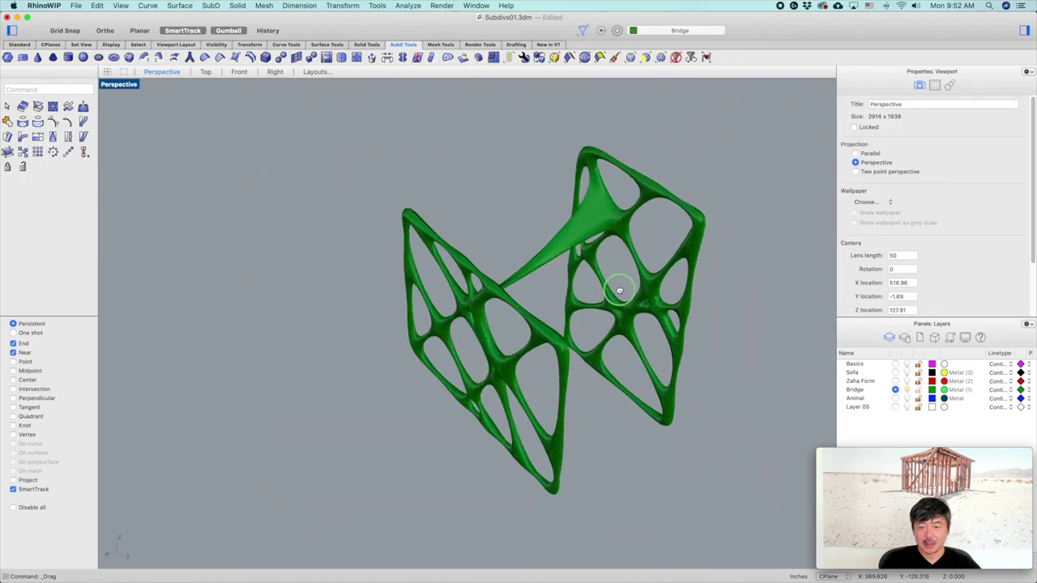
Bridge a second pair of strut faces near the panels' inner joints with 2 joined, uncreased segments
scroll(619, 290, up, 5)
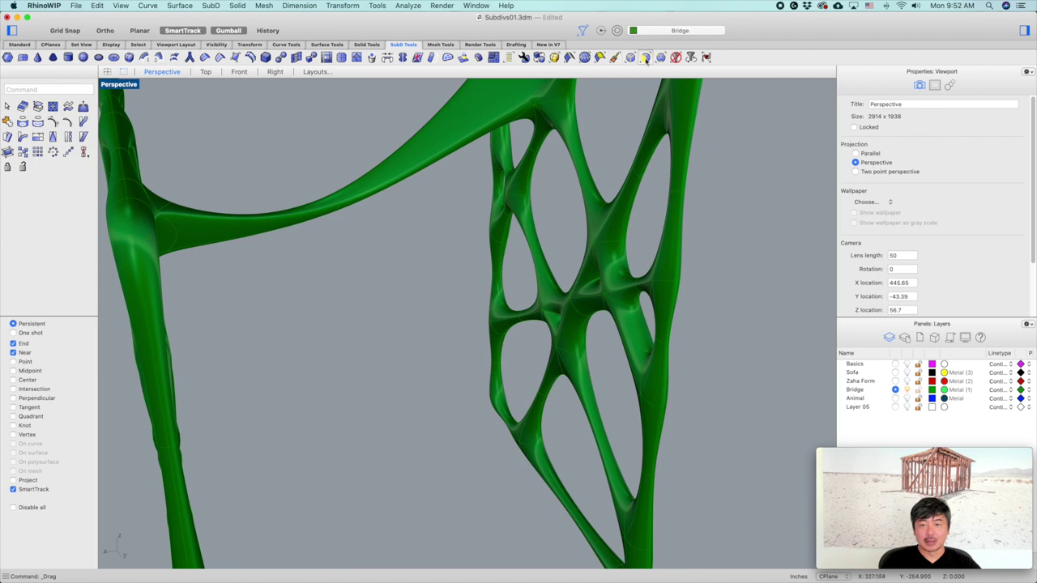
right_drag(324, 224, 222, 254)
shift+super+click(221, 253)
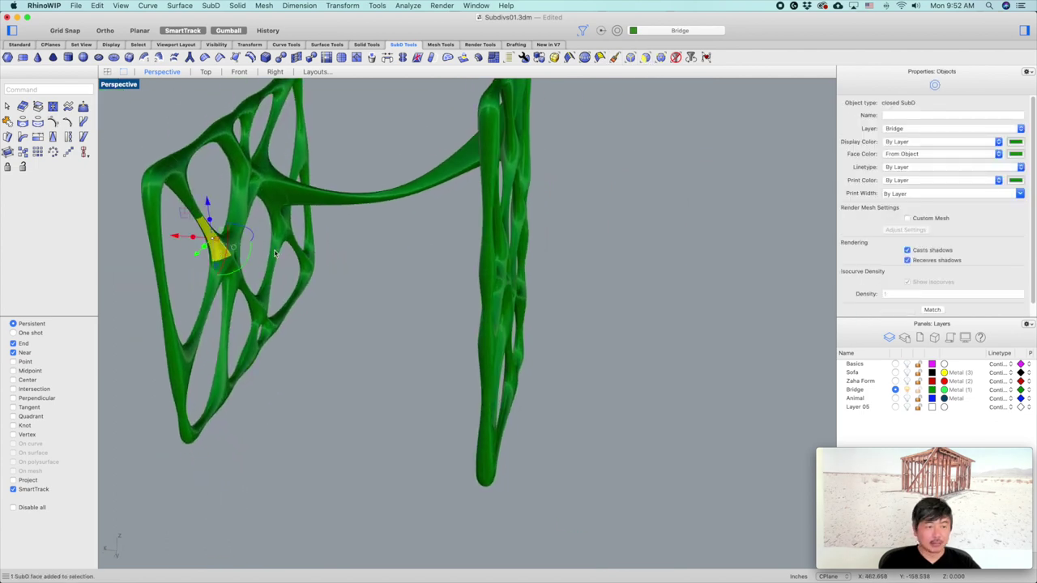
click(387, 57)
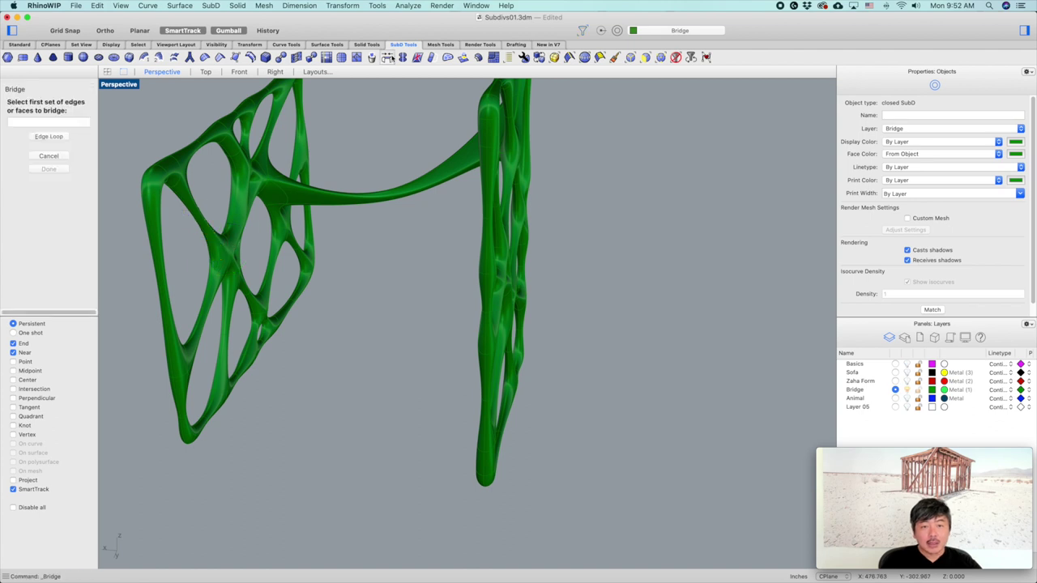
click(217, 251)
key(Return)
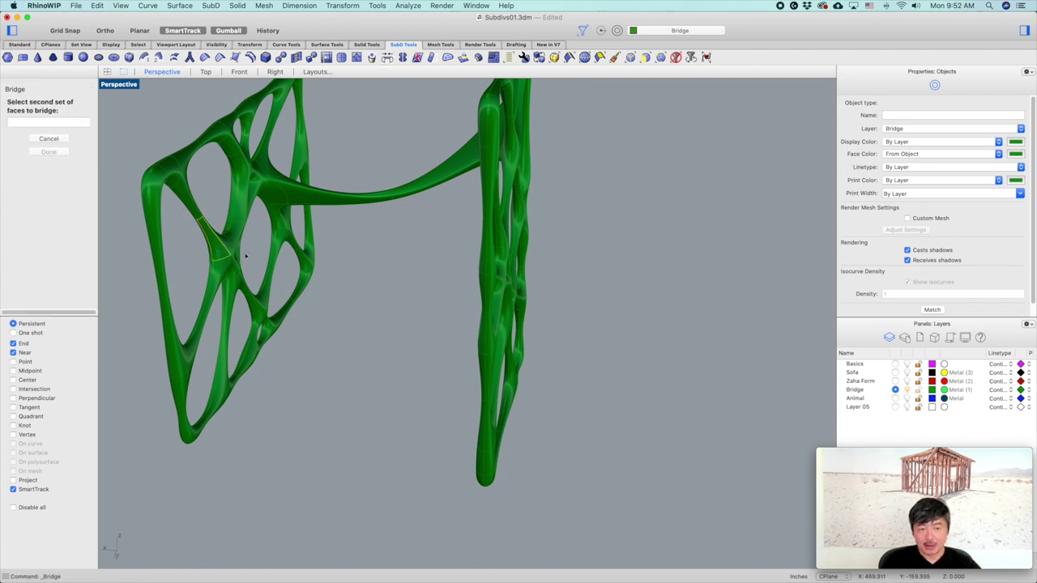
right_drag(239, 247, 315, 284)
scroll(429, 279, up, 3)
click(434, 268)
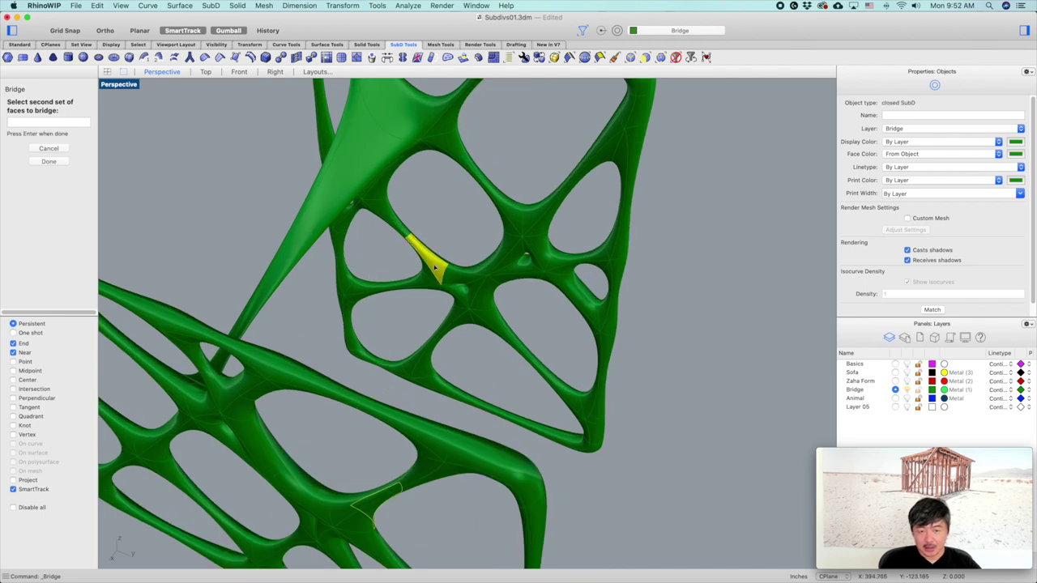
key(Return)
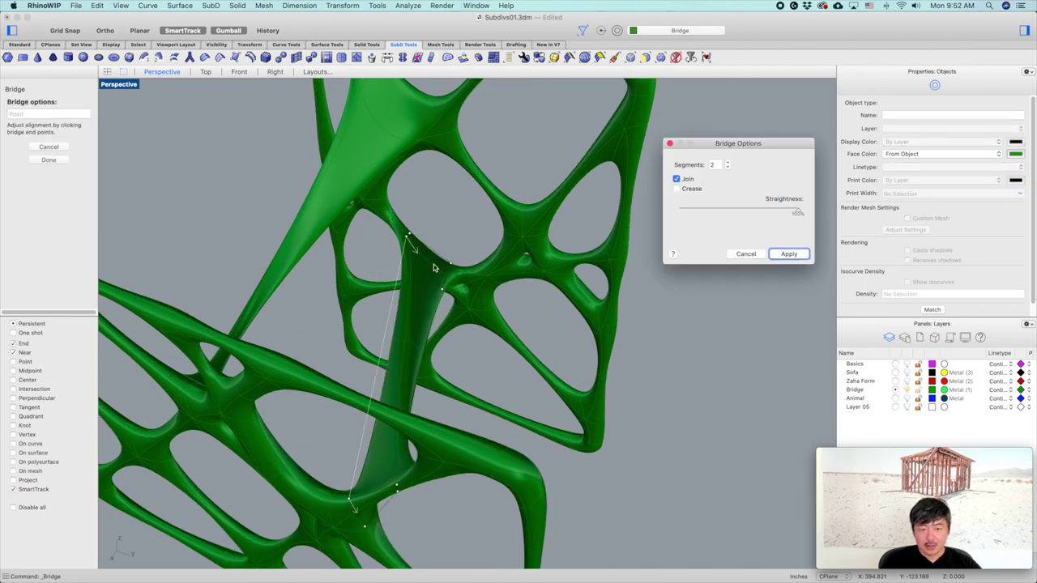
click(788, 255)
Thin the second connecting strut by scaling its middle edge loop by 0.5
right_drag(528, 393, 477, 369)
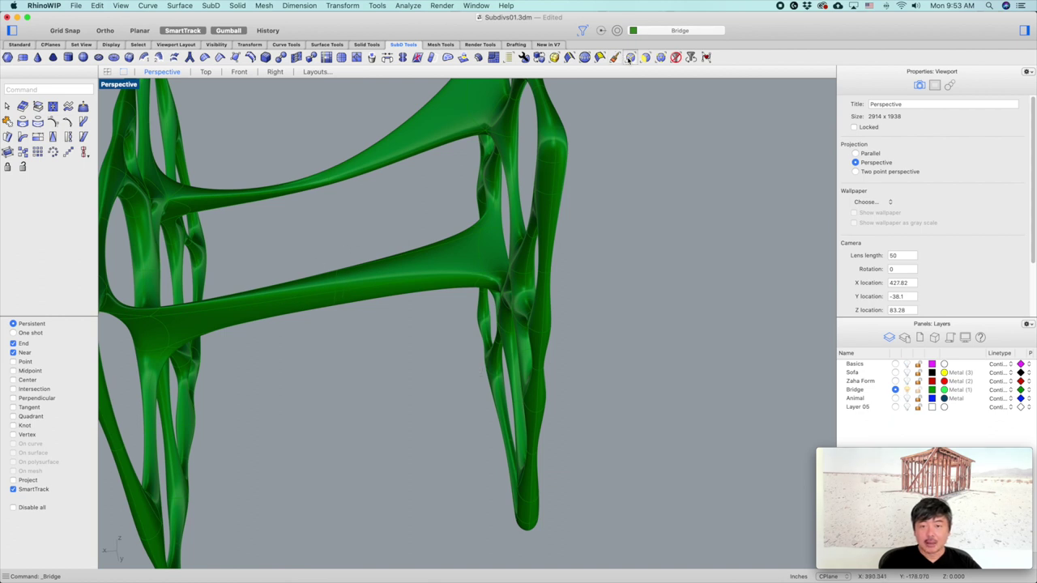
drag(311, 246, 366, 366)
click(333, 247)
text(.5)
key(Return)
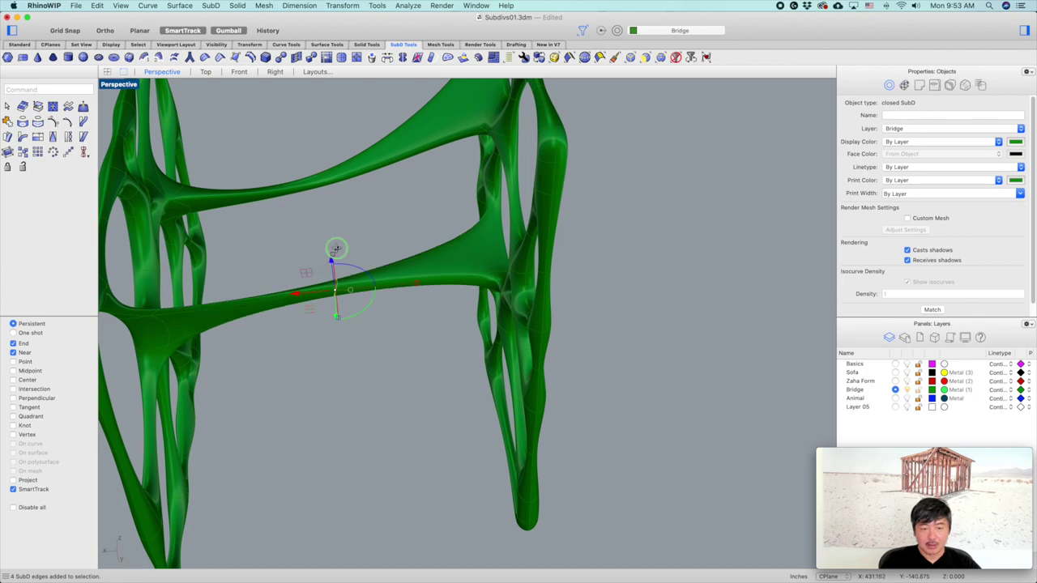
Lower the second connecting strut's middle edge loop to curve it downward
right_drag(336, 249, 361, 220)
drag(341, 222, 341, 295)
click(416, 308)
Bridge a face on one panel's outer side member to a strut face near the other panel's edge with 2 joined segments
right_drag(356, 308, 551, 139)
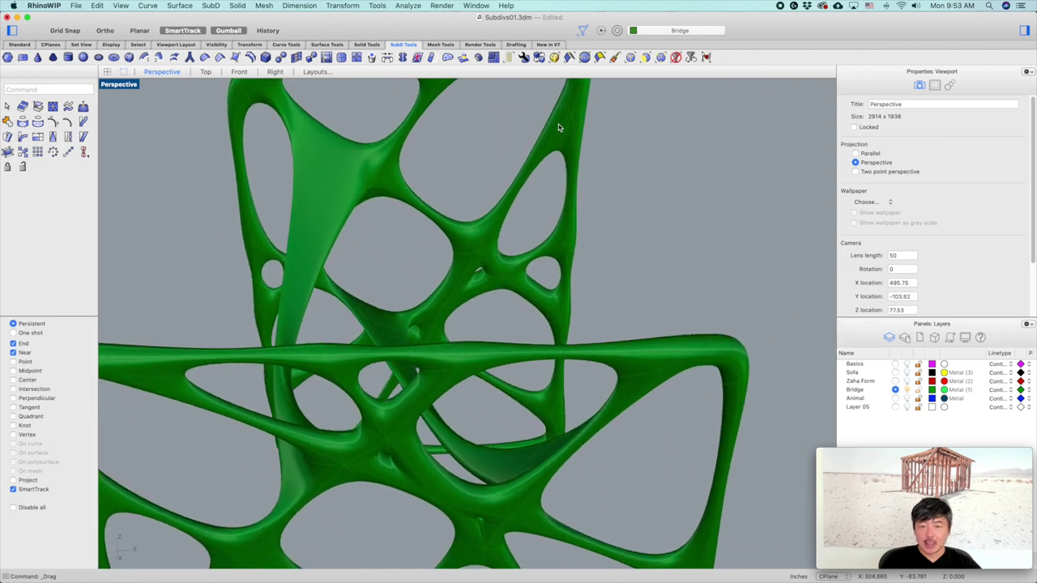
click(647, 57)
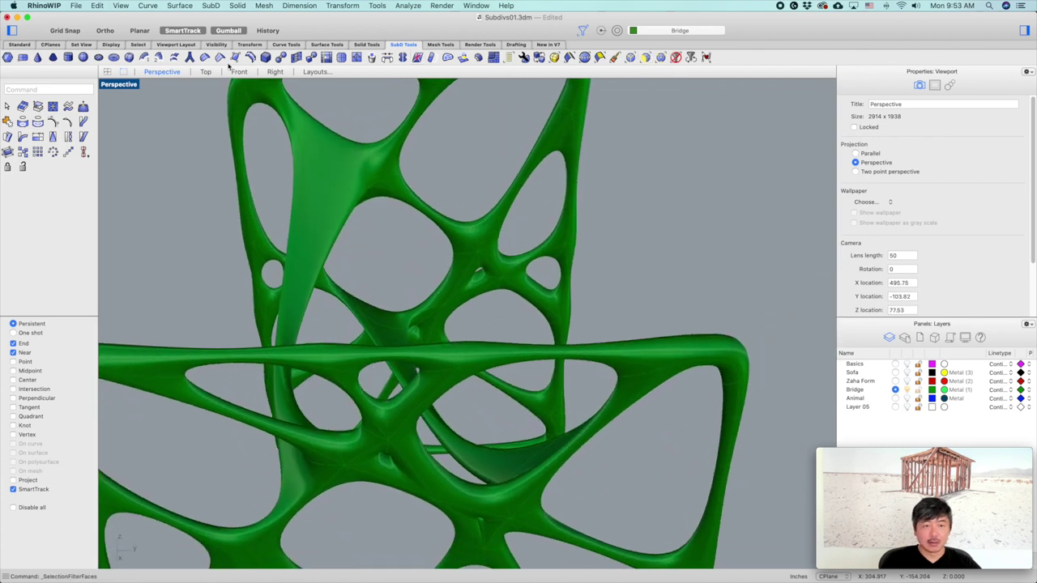
click(567, 148)
right_drag(567, 148, 505, 236)
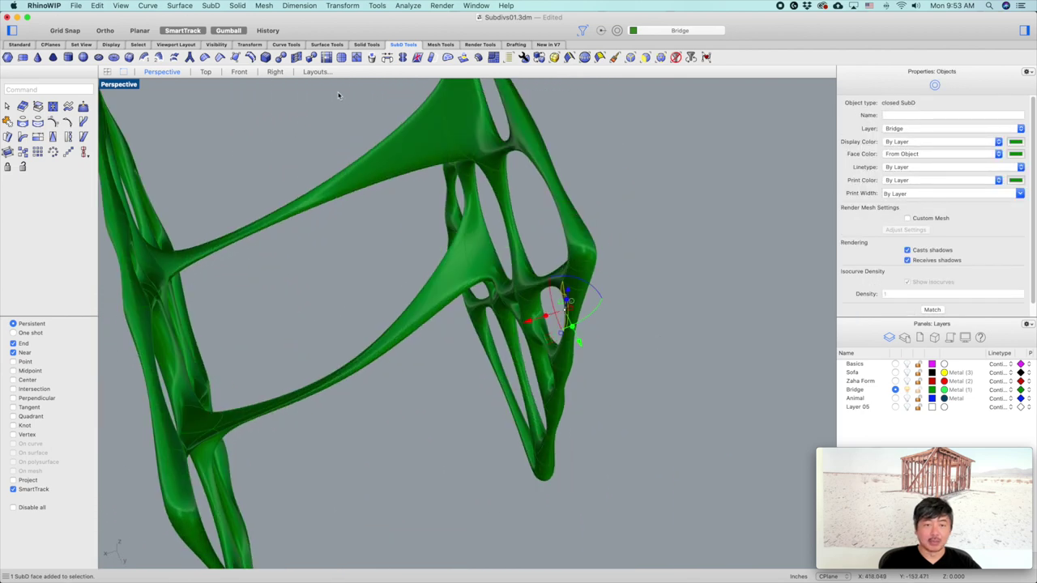
click(387, 58)
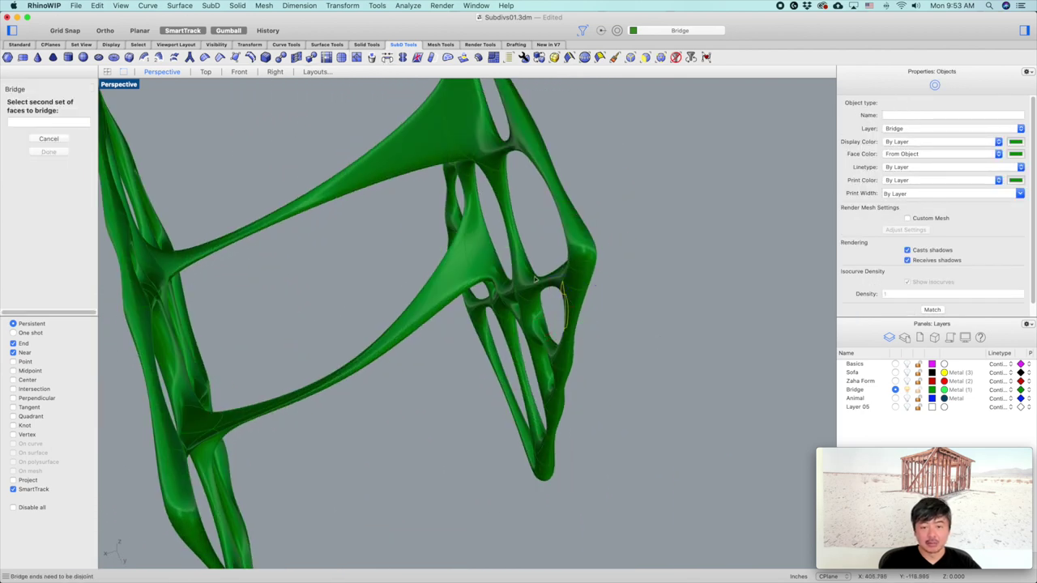
right_drag(456, 359, 415, 325)
click(370, 310)
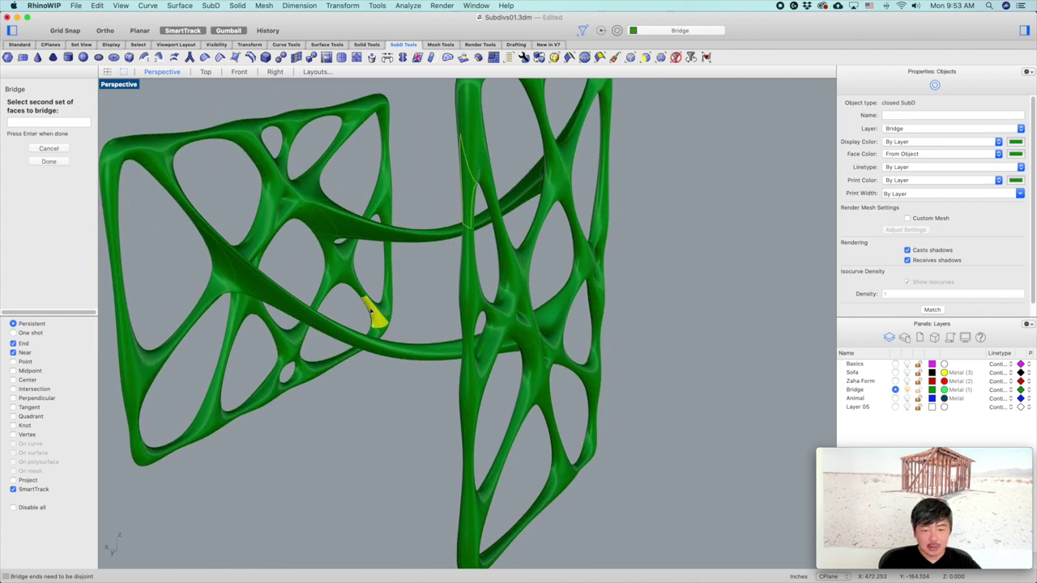
key(Return)
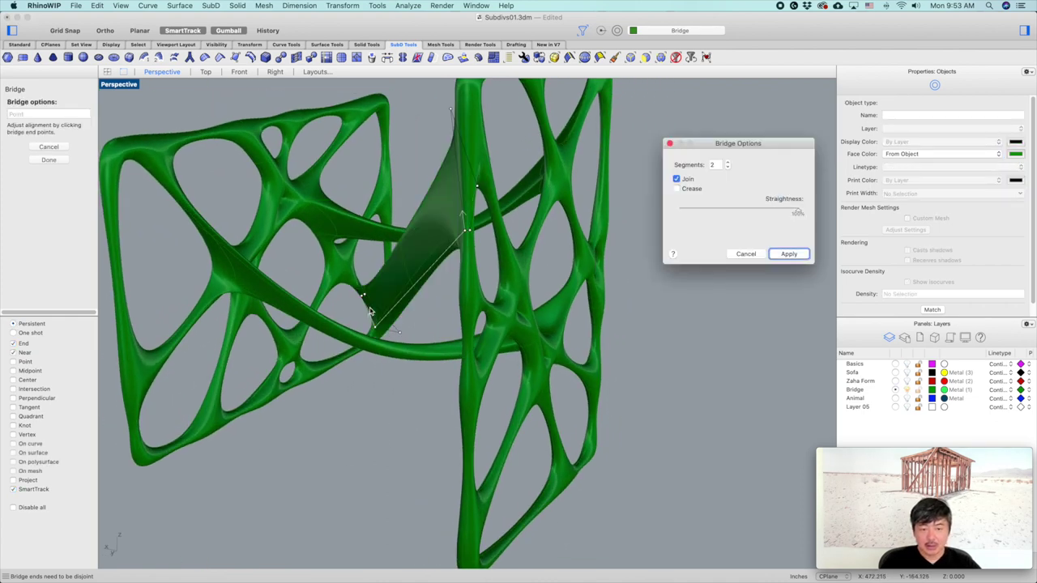
click(788, 253)
right_drag(518, 348, 333, 302)
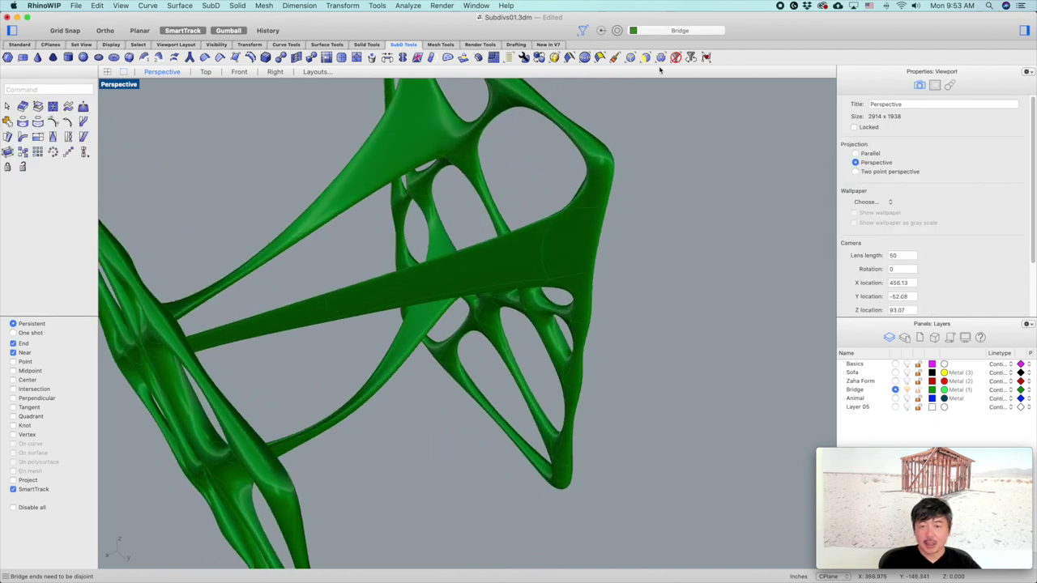
Scale the third connecting strut's middle edge loop to thin the strut at midspan
click(633, 59)
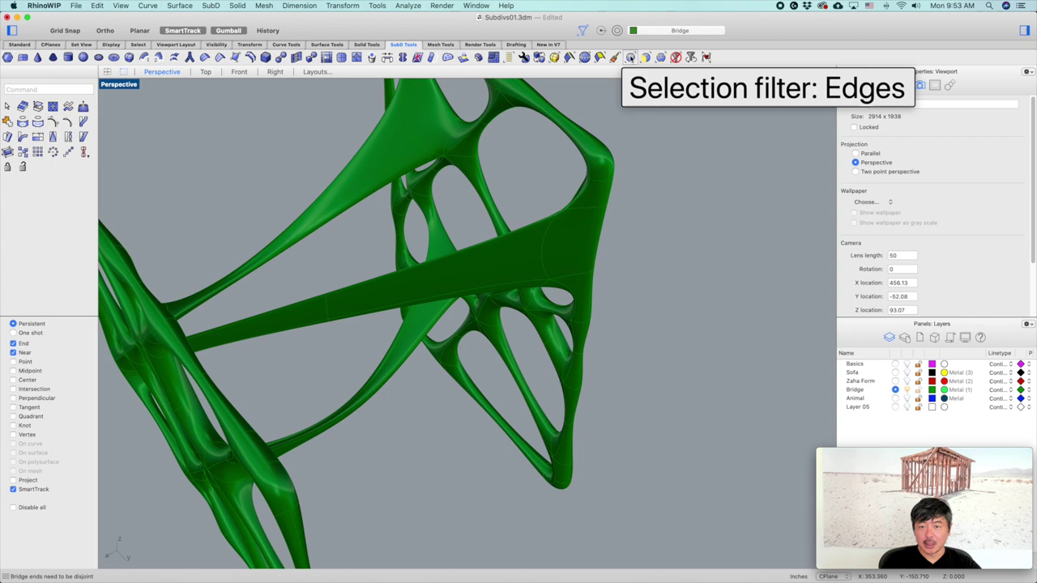
drag(318, 322, 345, 361)
click(280, 247)
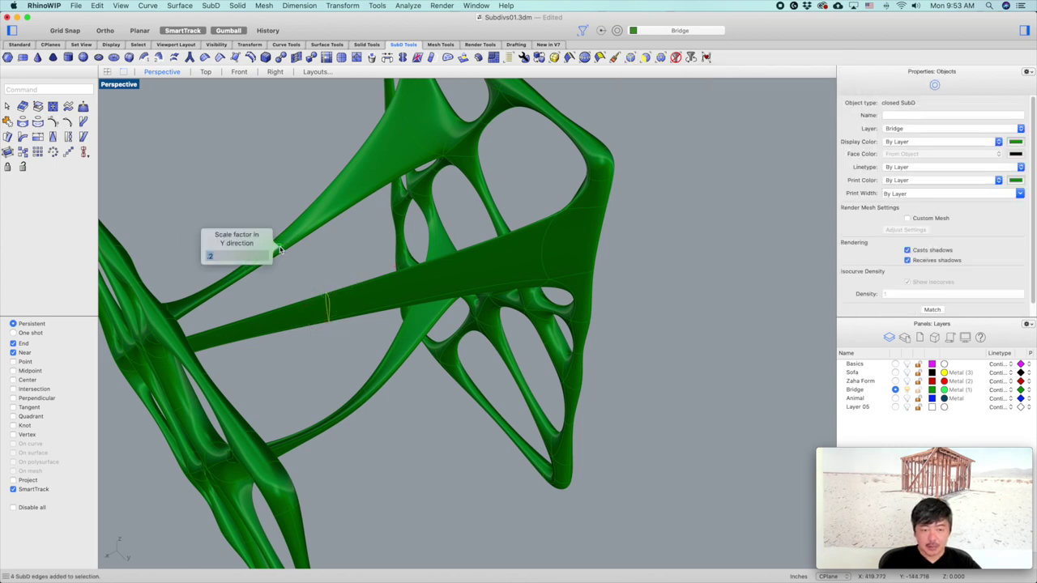
key(Return)
Move the third connecting strut's middle edge loop to curve the strut between the two panels
right_drag(510, 380, 445, 337)
drag(359, 250, 348, 133)
right_drag(397, 330, 484, 334)
drag(450, 208, 588, 221)
click(619, 228)
right_drag(617, 236, 770, 382)
scroll(566, 358, down, 8)
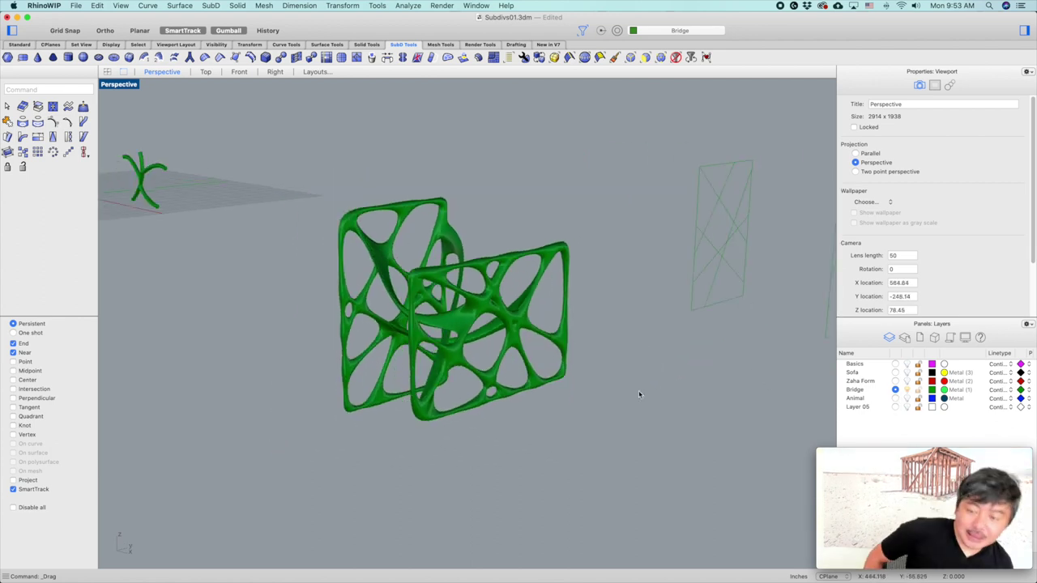
Make the Animal layer current and hide the Bridge layer
click(896, 399)
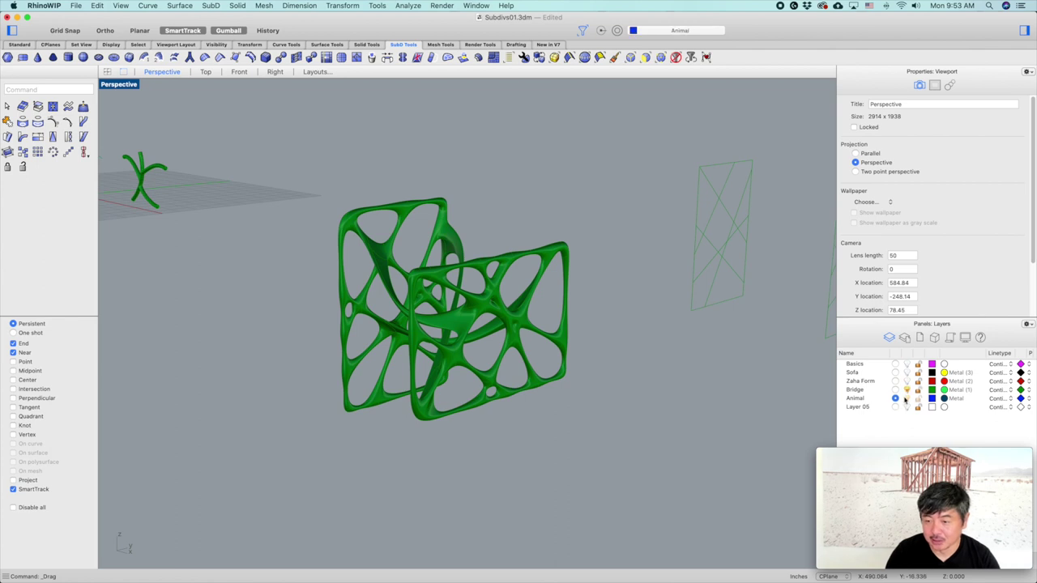
click(906, 390)
scroll(656, 328, down, 8)
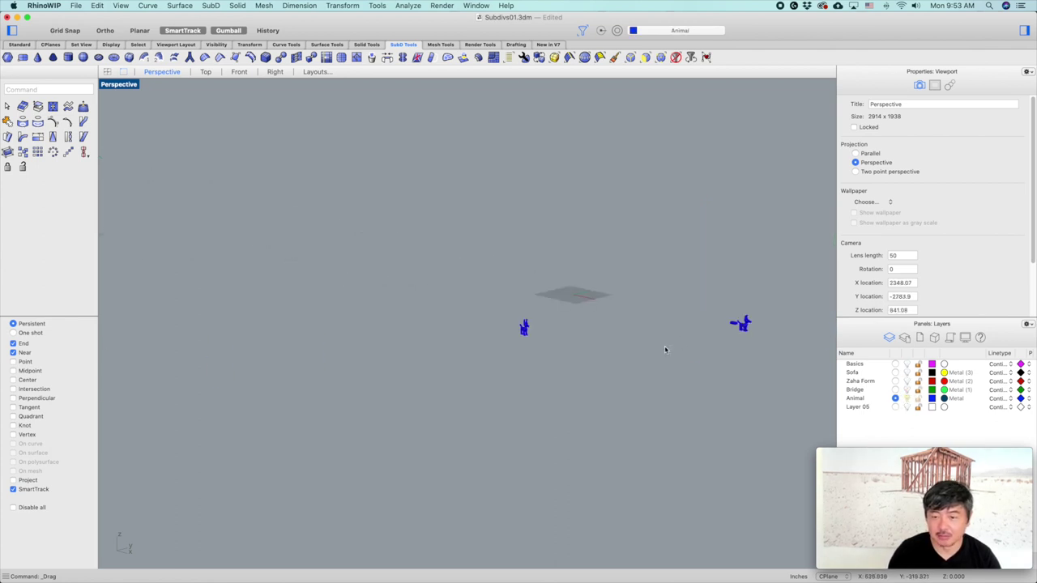
click(676, 328)
text(zs)
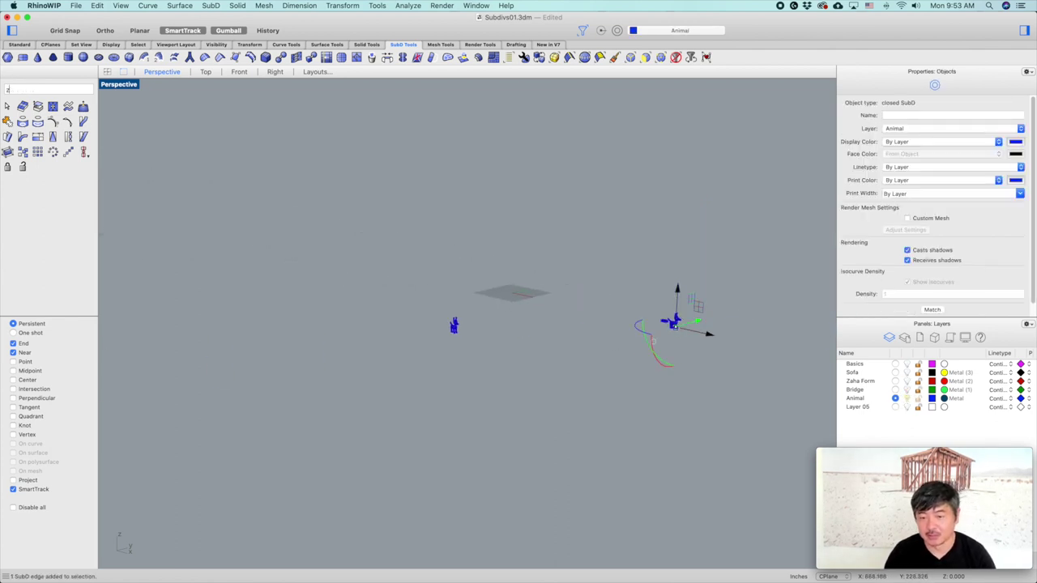
key(Return)
click(715, 321)
scroll(720, 316, down, 12)
shift+right_drag(768, 287, 713, 353)
right_drag(713, 353, 684, 374)
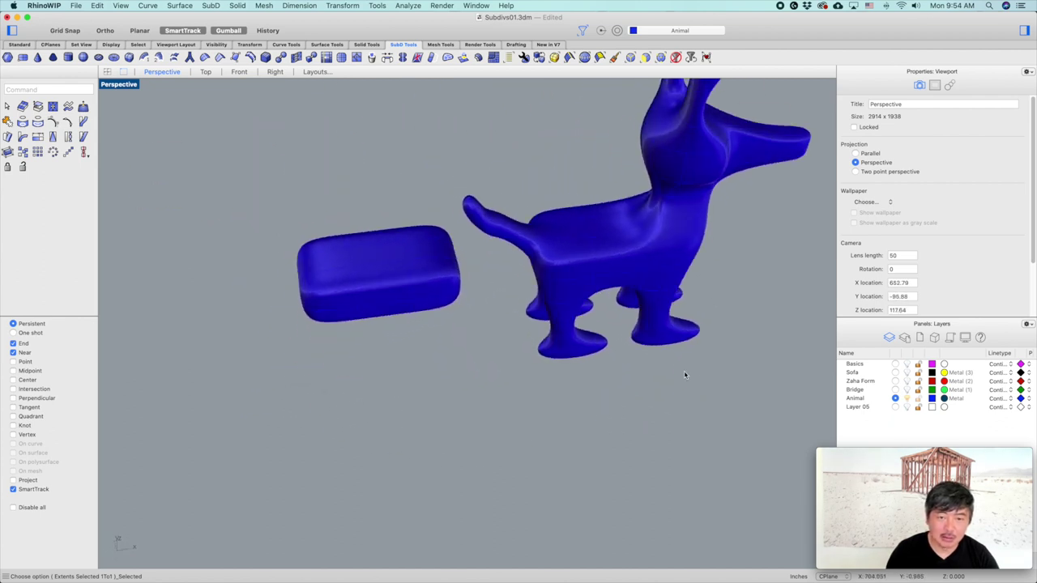
Create a SubD box beside the existing rounded block with X count 3, Y count 3 and Z count 2
click(129, 57)
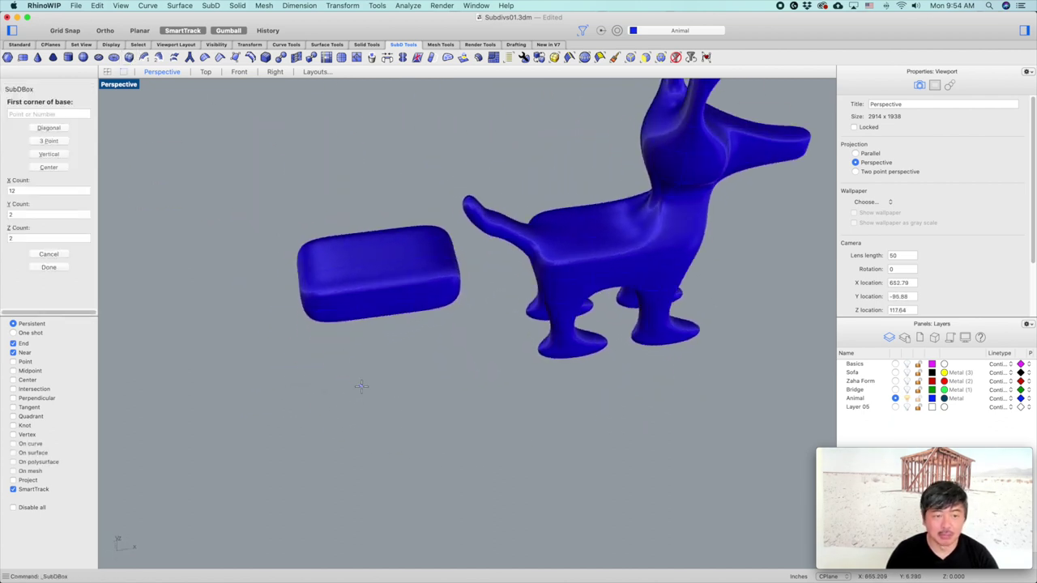
scroll(366, 397, down, 3)
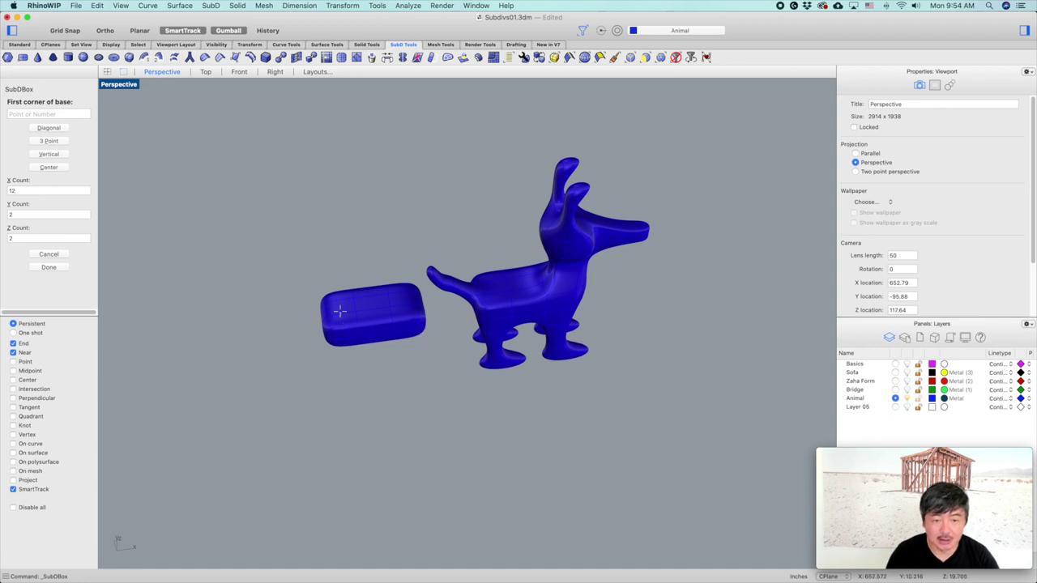
right_drag(342, 348, 389, 454)
scroll(378, 452, up, 4)
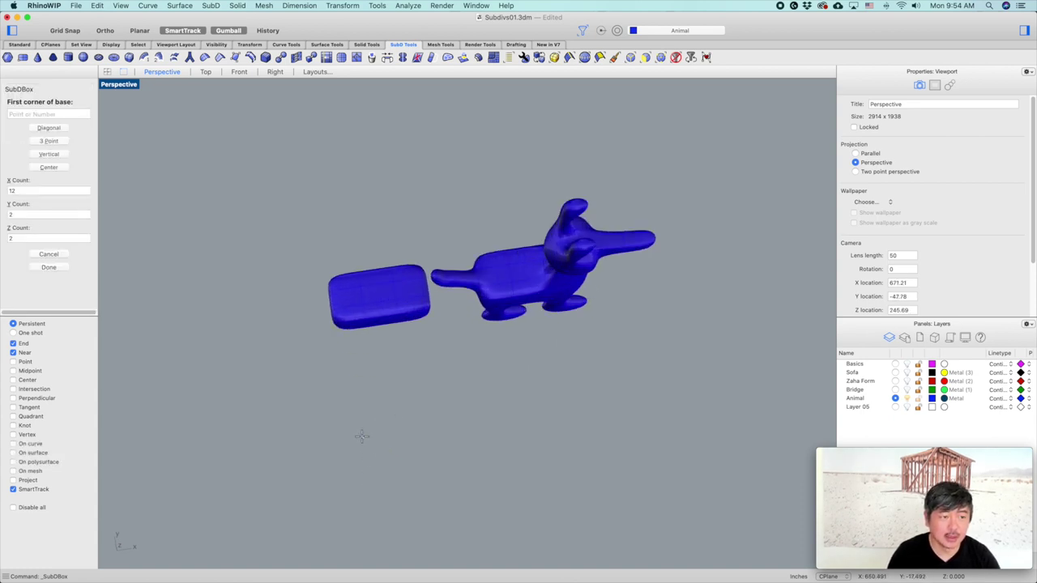
drag(22, 191, 4, 215)
text(33)
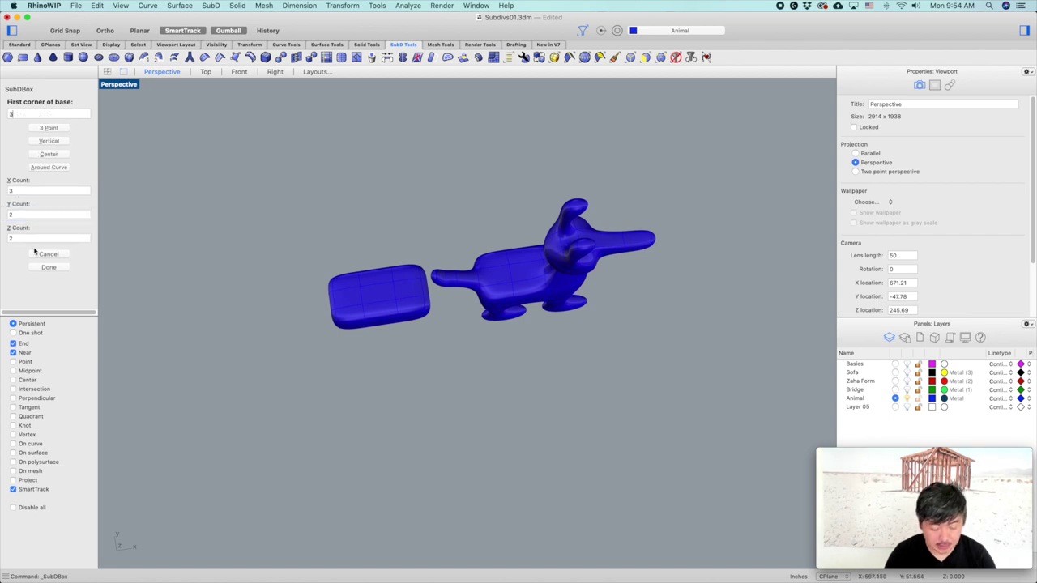
click(11, 215)
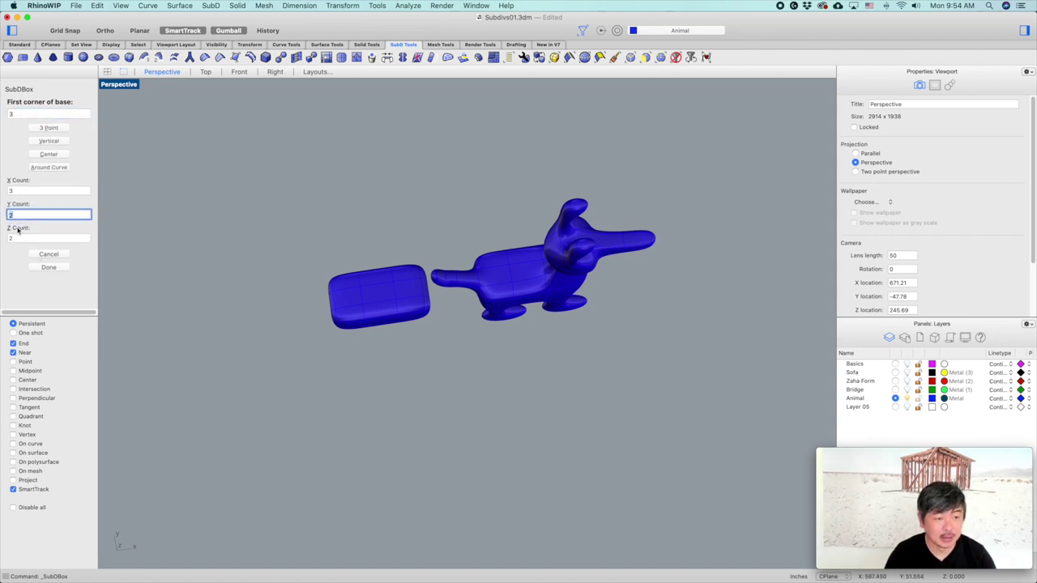
key(Return)
click(346, 413)
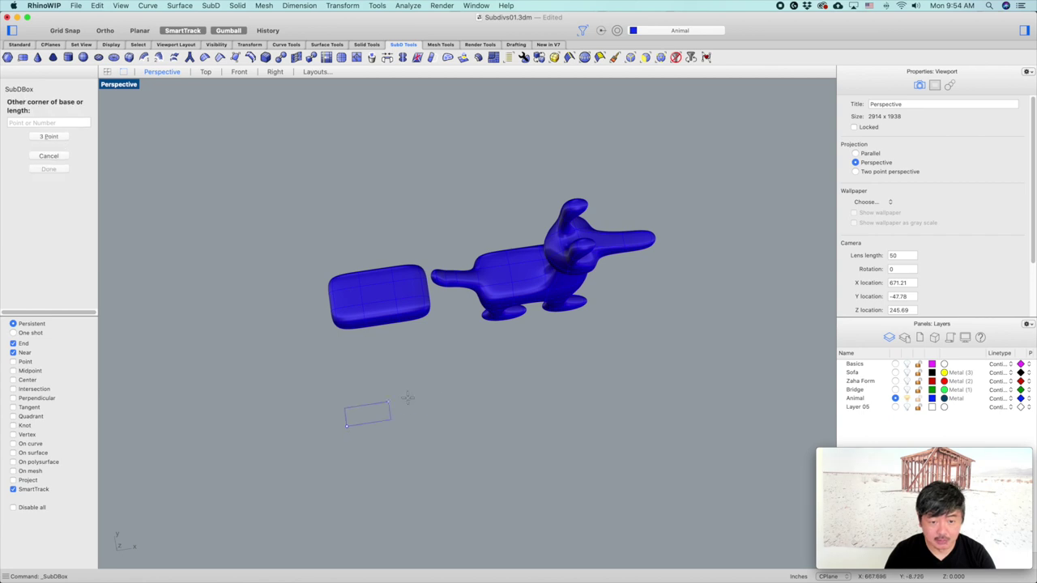
click(434, 362)
click(433, 341)
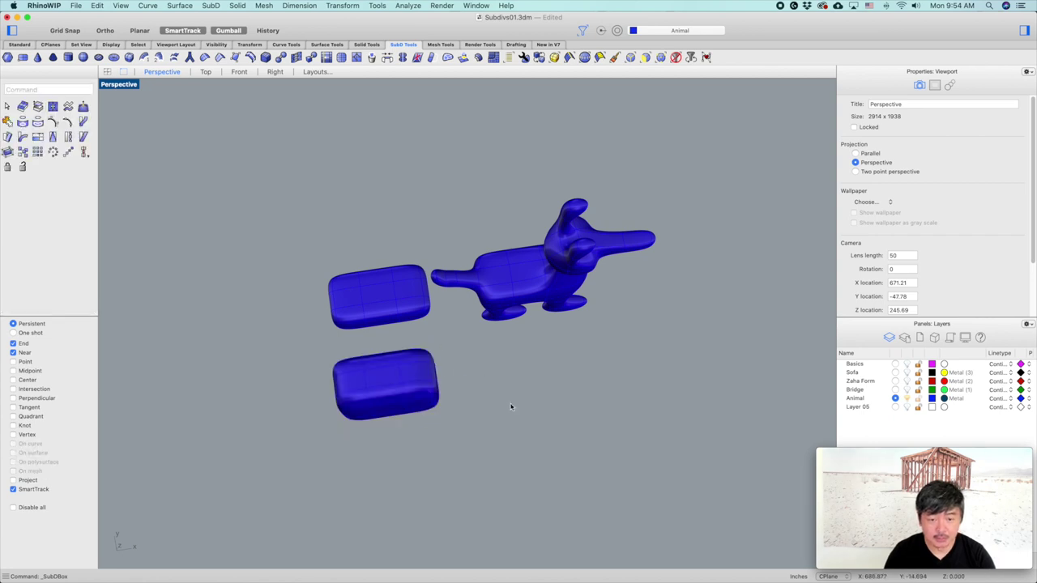
Clear the edge selection filter and check the general selection filter settings so whole objects can be selected
right_drag(511, 408, 501, 381)
shift+super+click(402, 293)
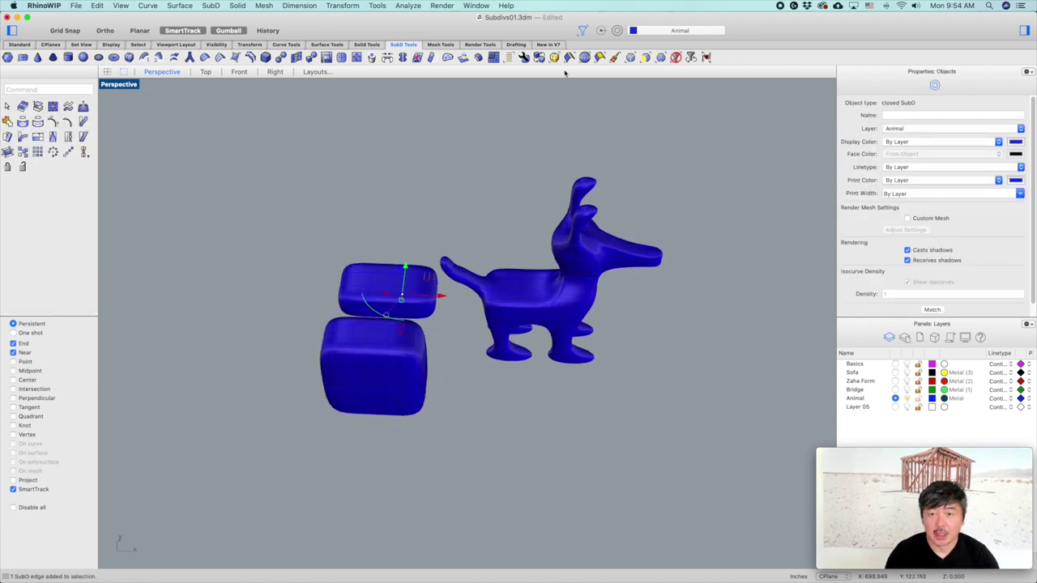
click(679, 58)
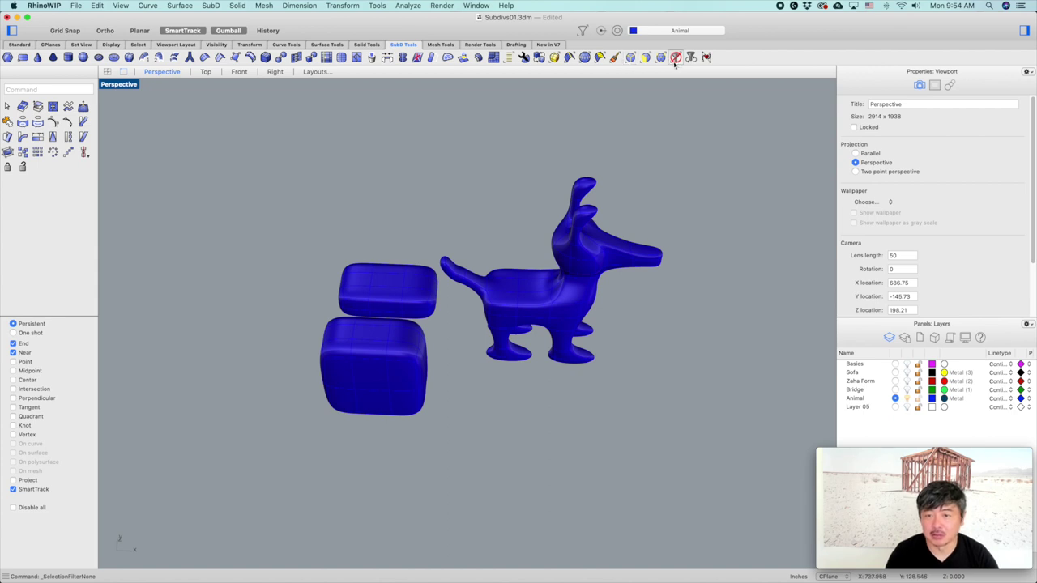
click(584, 31)
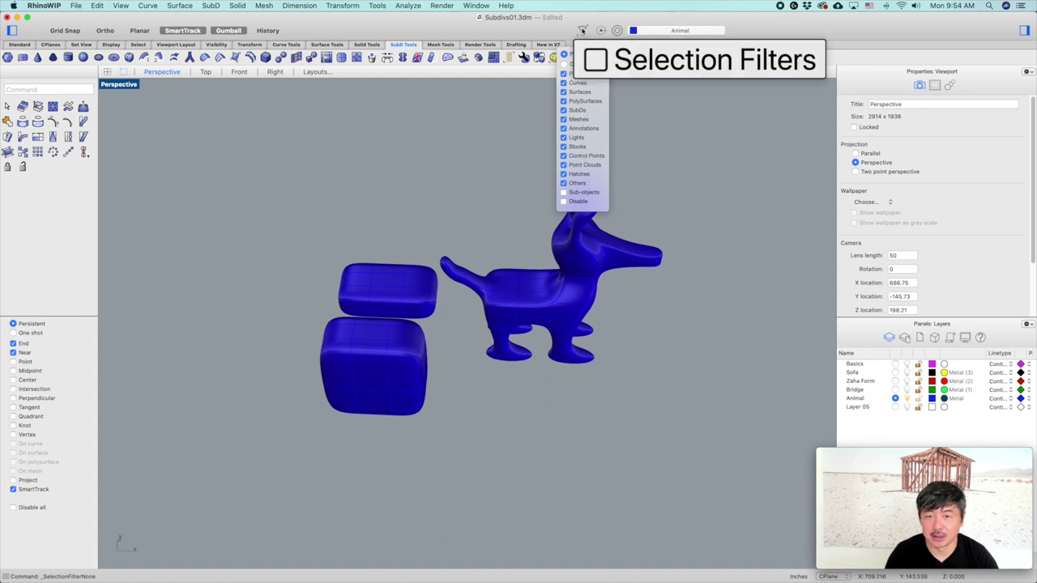
click(665, 127)
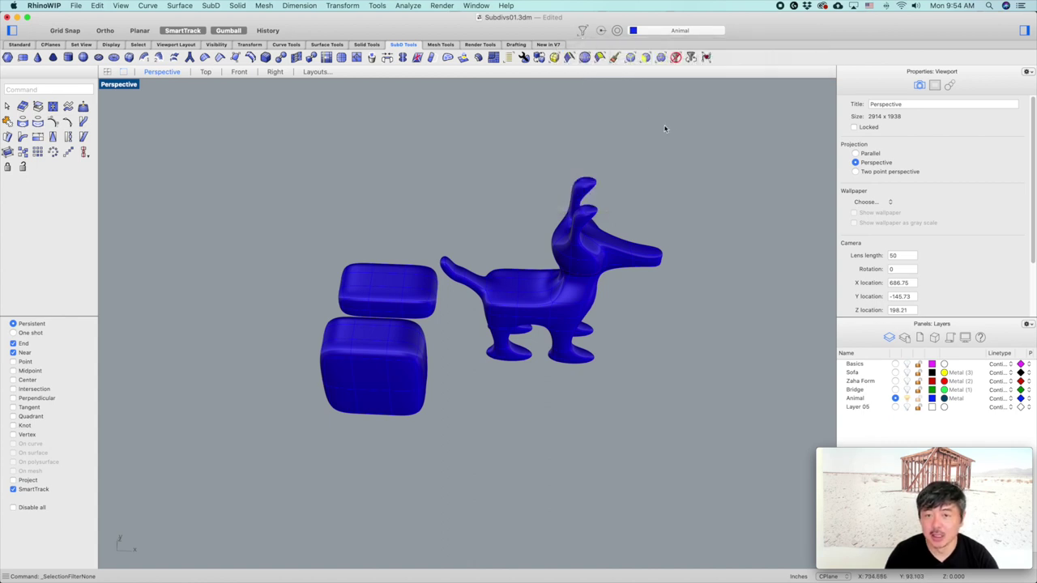
Delete the old flat rounded block behind the new SubD box
click(386, 356)
scroll(364, 369, up, 5)
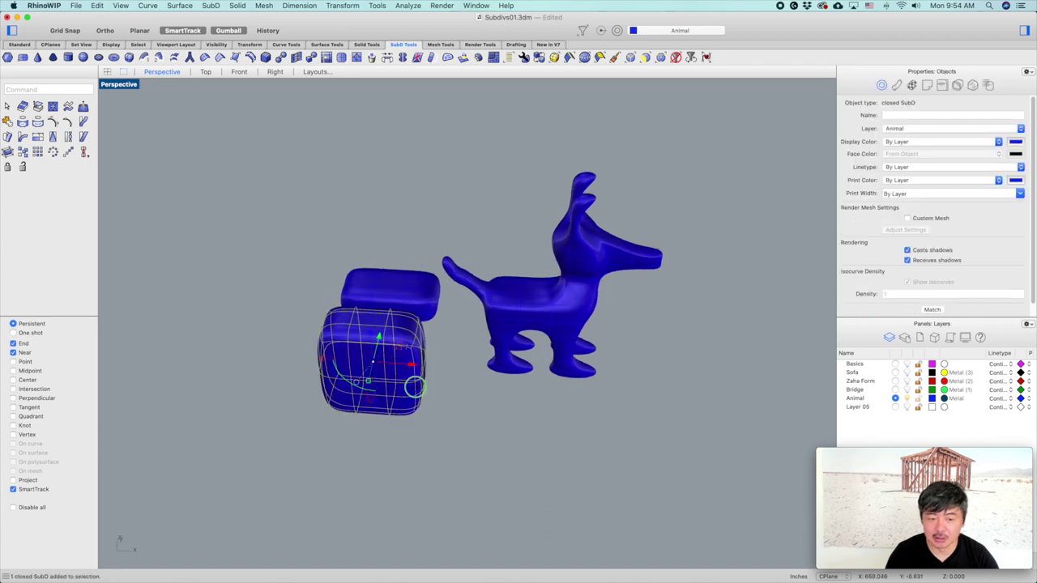
click(470, 281)
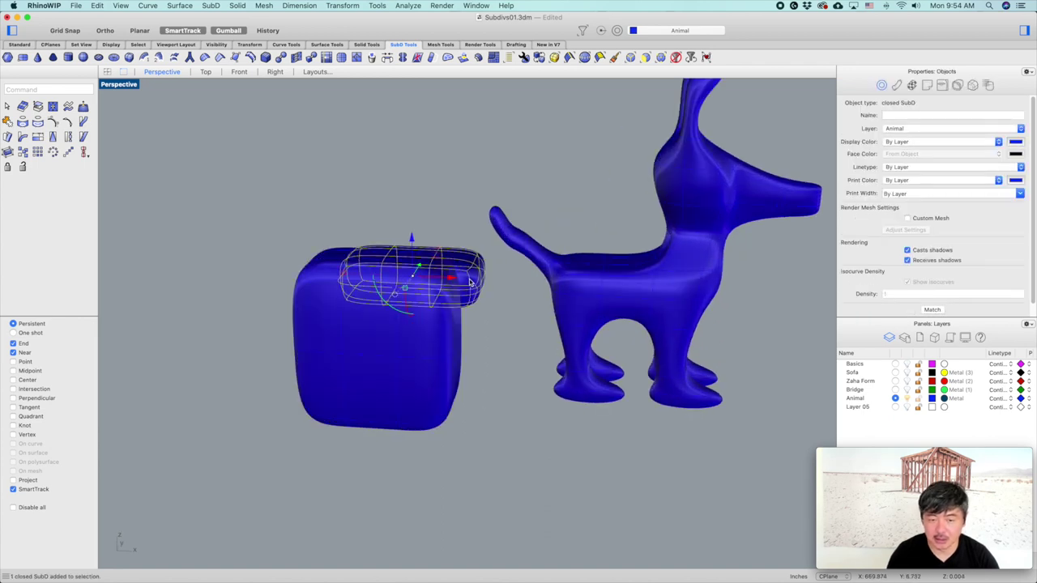
key(Delete)
Reduce the new SubD box's height to form a flatter body block for the animal
click(386, 343)
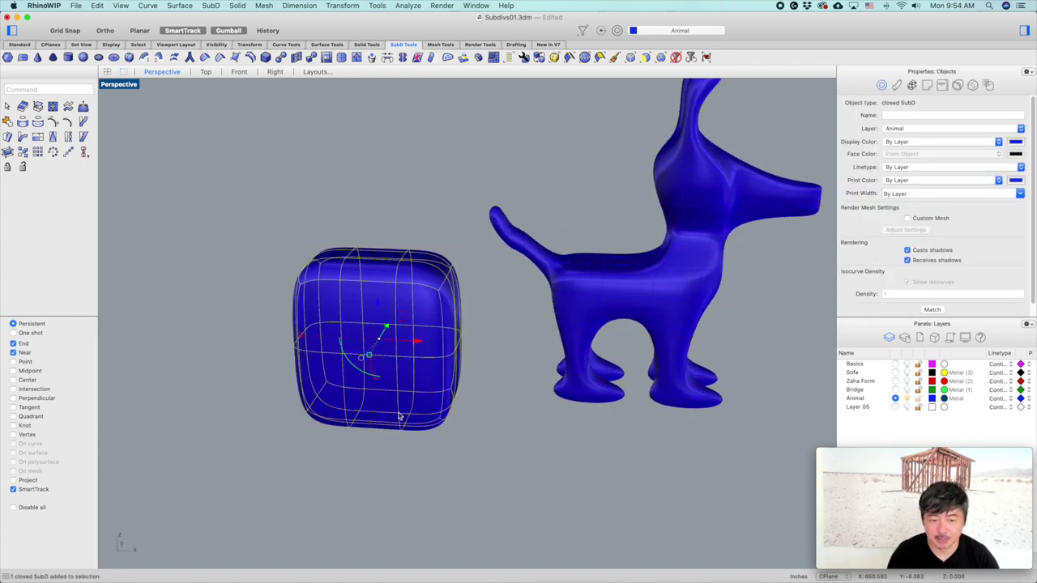
right_drag(399, 416, 390, 419)
drag(379, 412, 379, 363)
click(444, 250)
right_drag(444, 250, 452, 299)
scroll(465, 372, down, 6)
shift+right_drag(488, 370, 464, 315)
right_drag(395, 303, 474, 357)
scroll(411, 319, up, 6)
right_drag(679, 256, 679, 230)
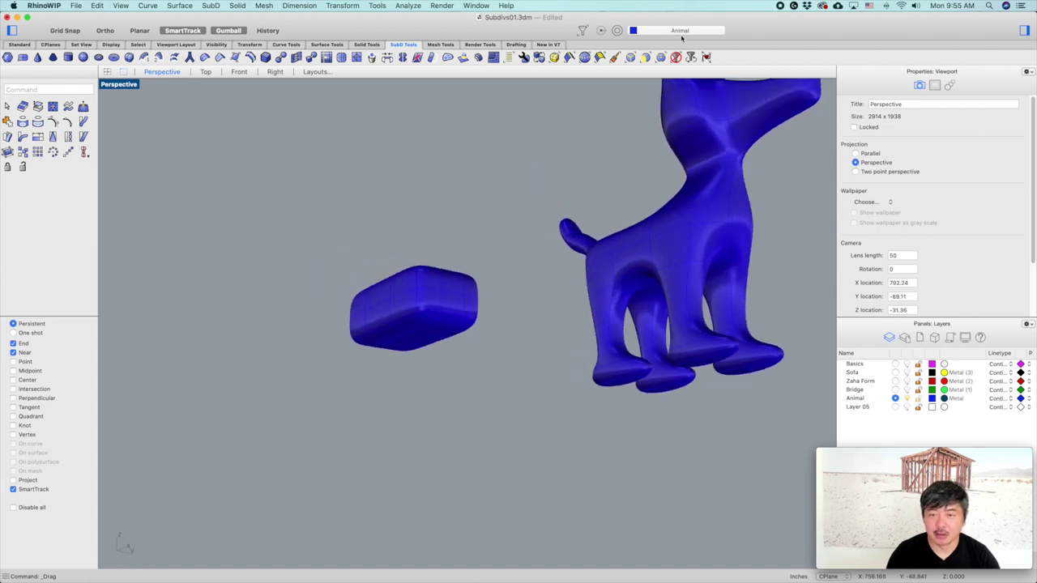
Extrude the four corner faces on the body block's underside downward to form legs
click(645, 58)
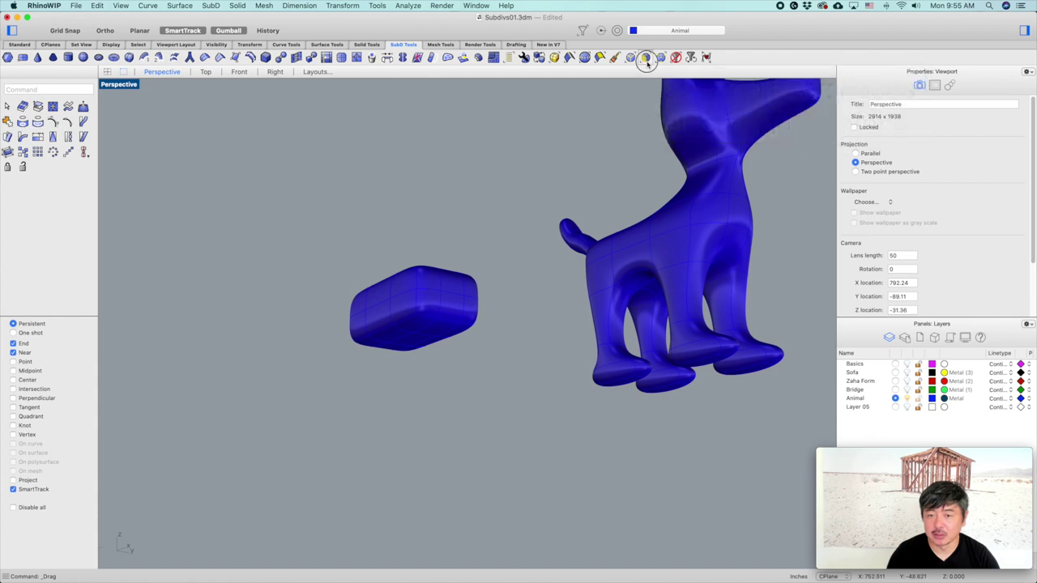
click(419, 324)
shift+click(460, 331)
right_drag(437, 360, 434, 338)
shift+click(379, 373)
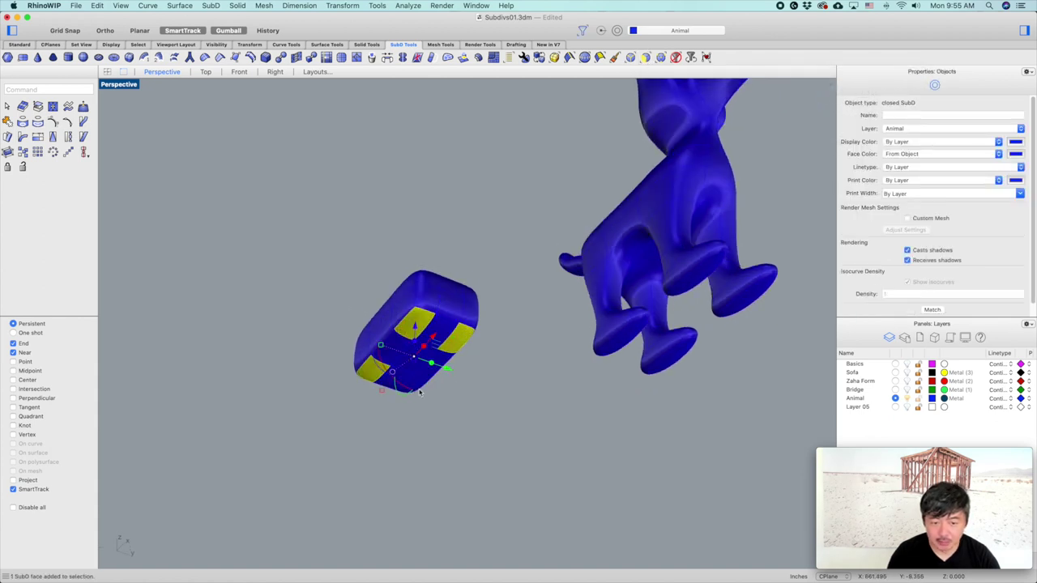
right_drag(420, 390, 415, 306)
drag(393, 306, 394, 395)
click(507, 412)
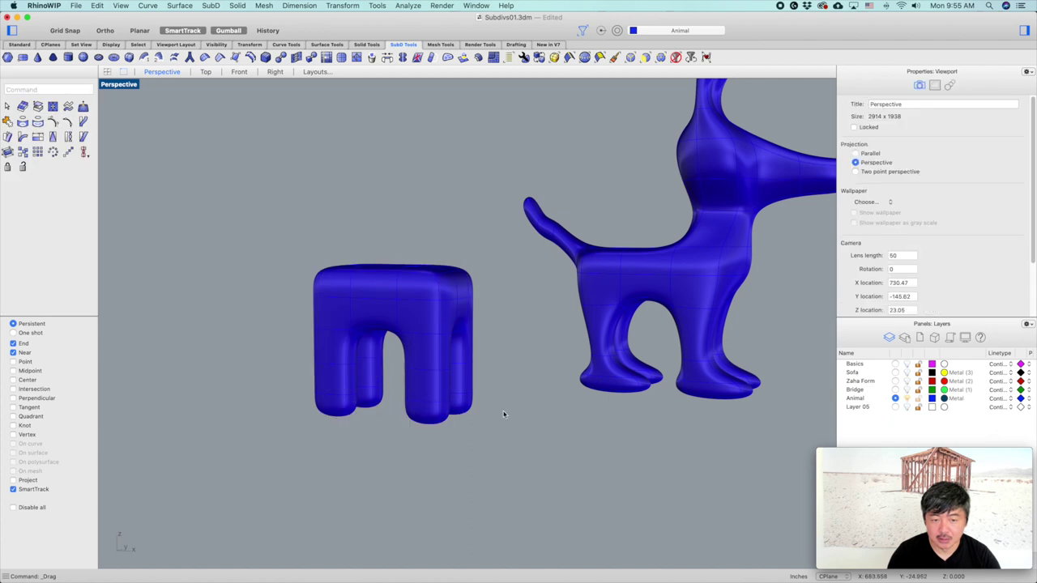
right_drag(507, 411, 500, 404)
scroll(372, 405, up, 5)
scroll(373, 405, down, 3)
ctrl+shift+click(380, 401)
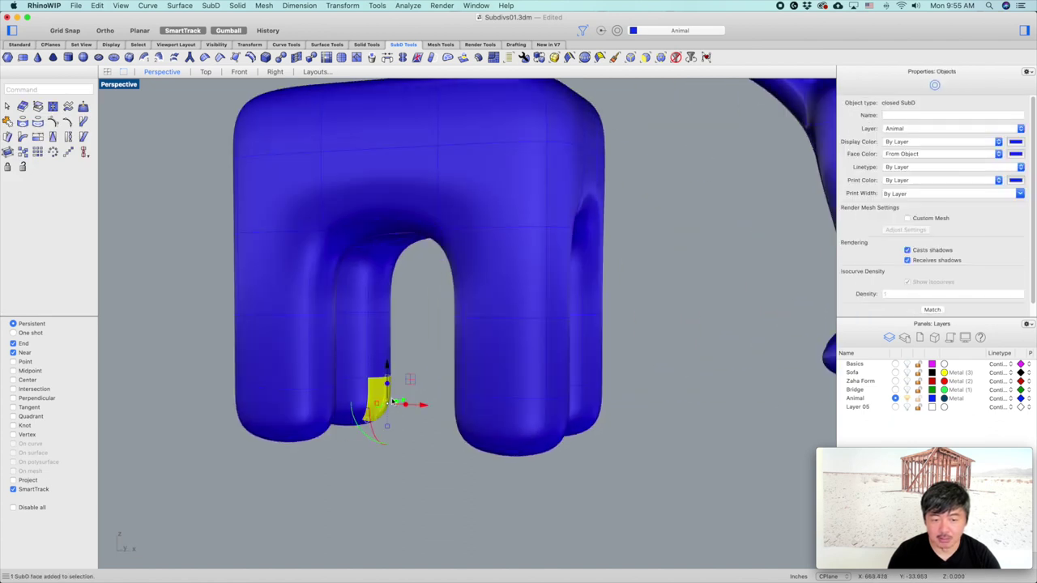
ctrl+shift+click(330, 410)
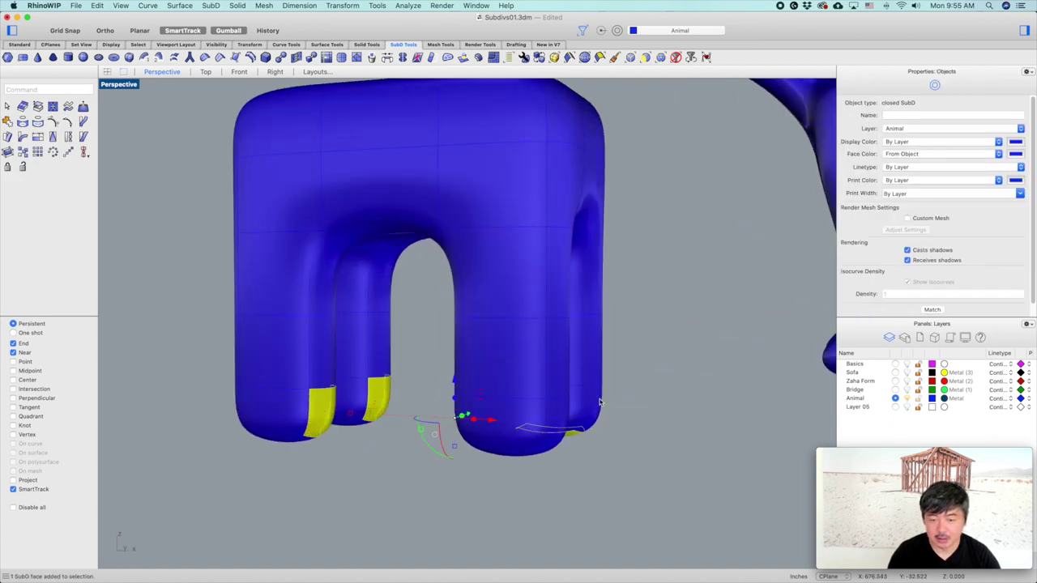
click(652, 451)
Extrude the lower front faces of the four legs forward to form feet
ctrl+shift+click(373, 402)
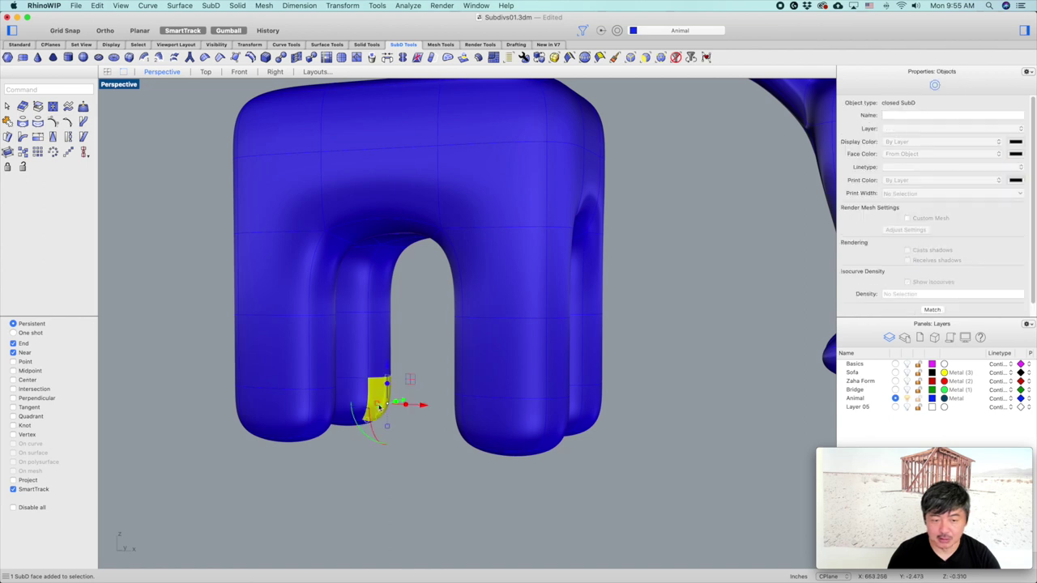
ctrl+shift+click(320, 413)
ctrl+shift+click(559, 438)
right_drag(599, 405, 558, 429)
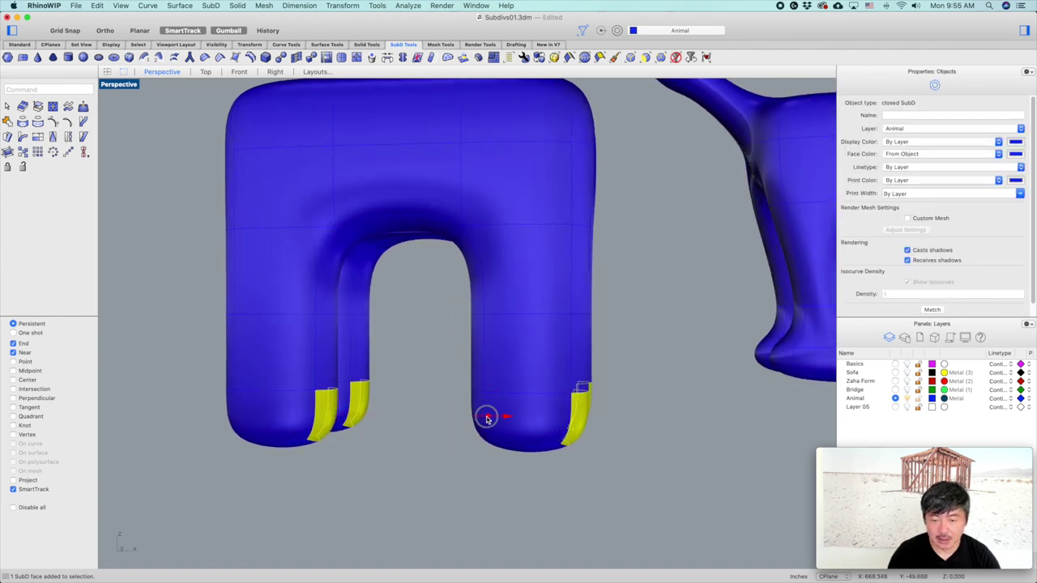
drag(487, 418, 542, 419)
click(446, 351)
scroll(446, 353, down, 6)
shift+right_drag(486, 361, 472, 400)
right_drag(368, 382, 289, 349)
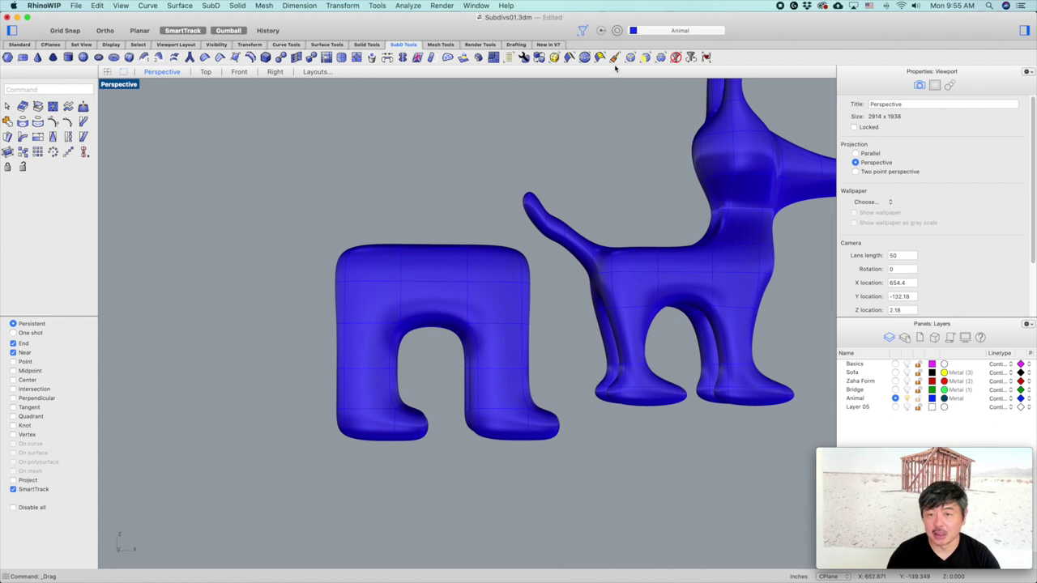
drag(313, 372, 562, 386)
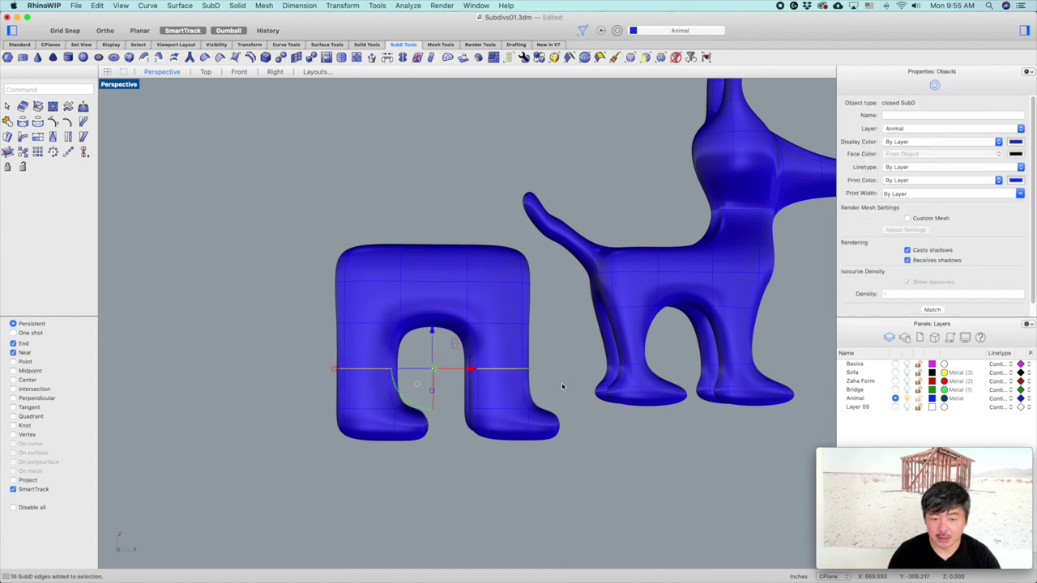
drag(444, 350, 481, 386)
click(426, 366)
Narrow one leg's ankle by scaling the edge loop just above its foot by 0.5
right_drag(461, 381, 505, 402)
right_drag(370, 373, 438, 394)
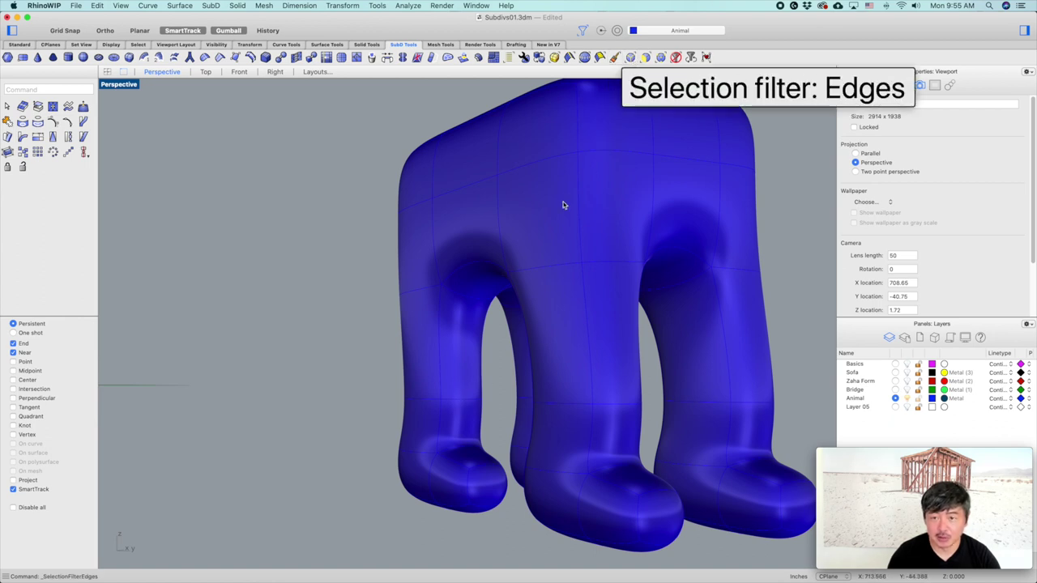
click(451, 403)
right_drag(426, 398, 336, 283)
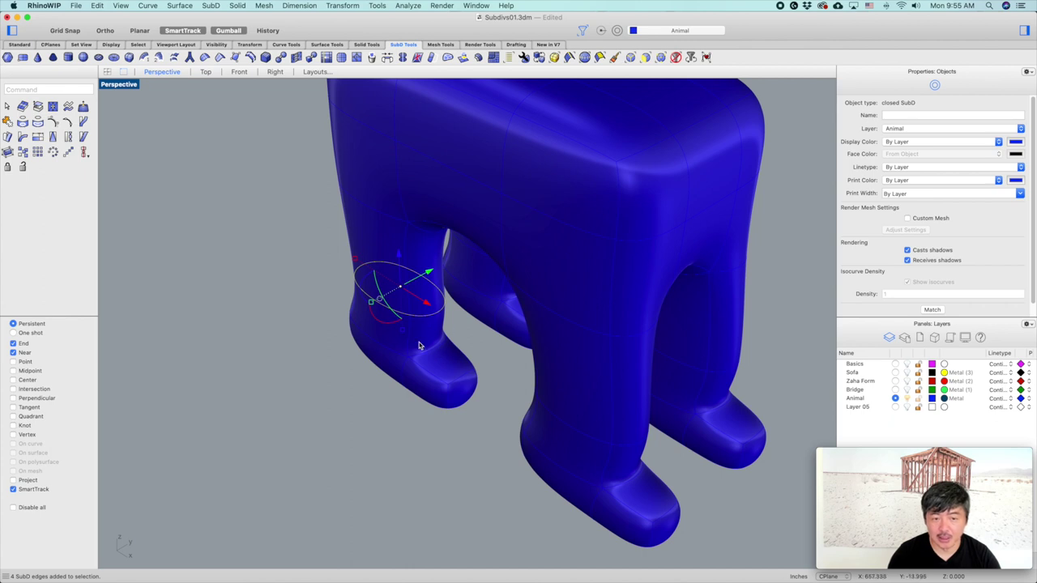
click(356, 263)
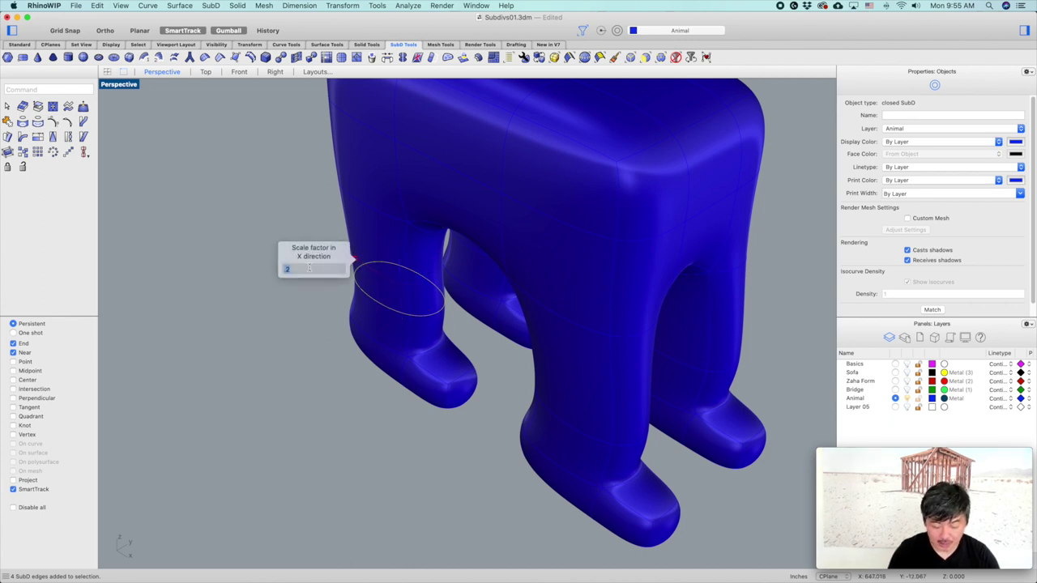
text(.5)
key(Return)
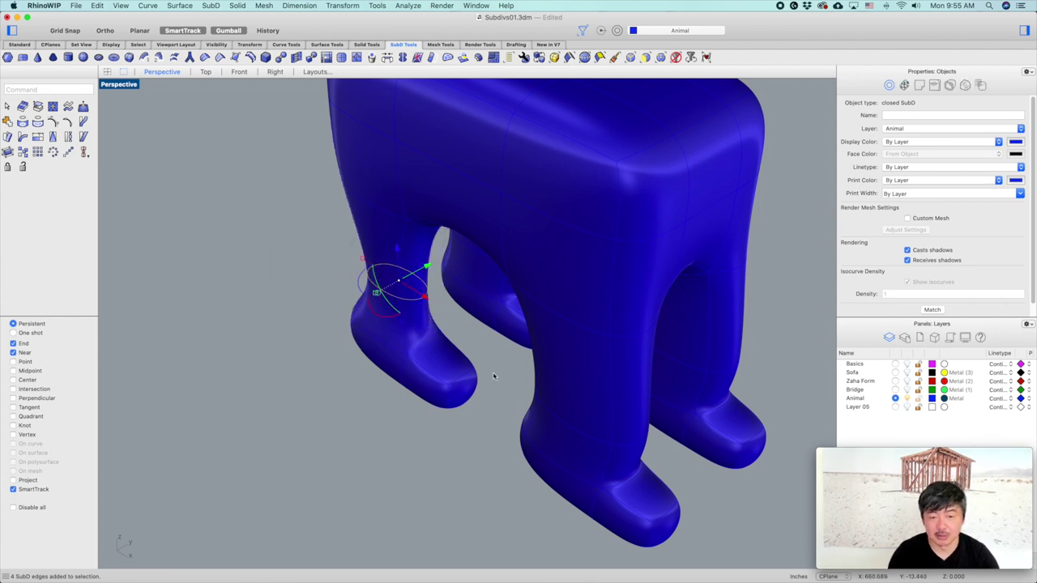
Narrow the near front leg's ankle by scaling the edge loop just above its foot by 0.5
right_drag(491, 375, 519, 390)
double_click(553, 411)
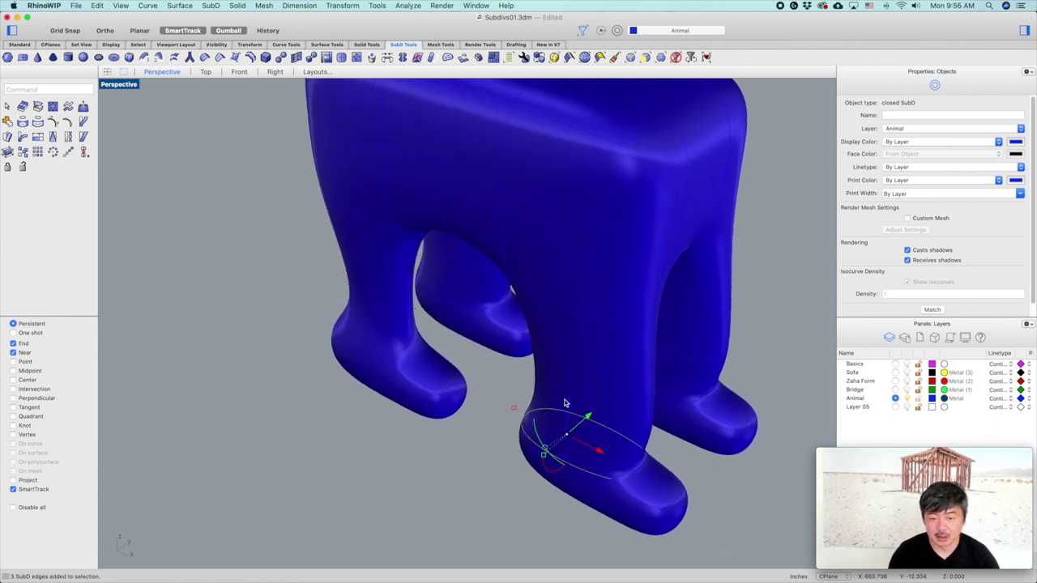
double_click(549, 405)
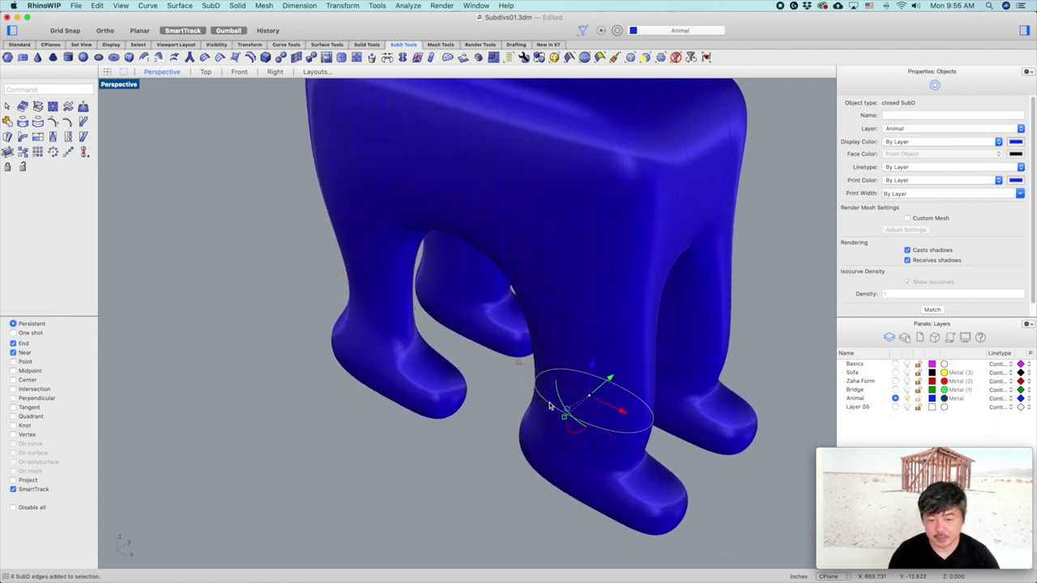
click(519, 364)
text(.5)
key(Return)
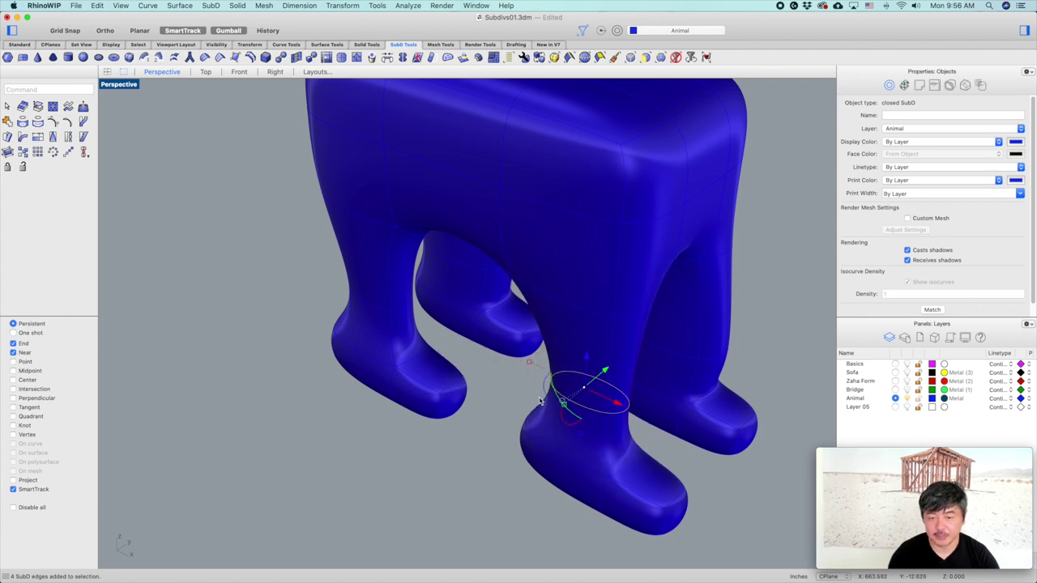
Narrow the other front leg's ankle by scaling the edge loop above its foot by 0.5
scroll(522, 367, down, 4)
right_drag(566, 394, 586, 403)
scroll(587, 402, up, 3)
double_click(525, 343)
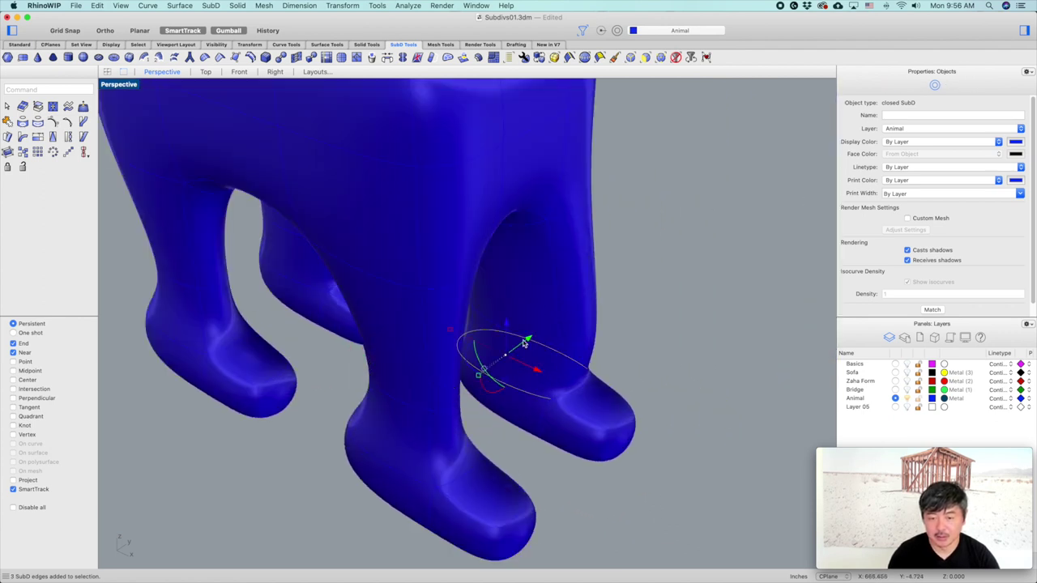
double_click(574, 350)
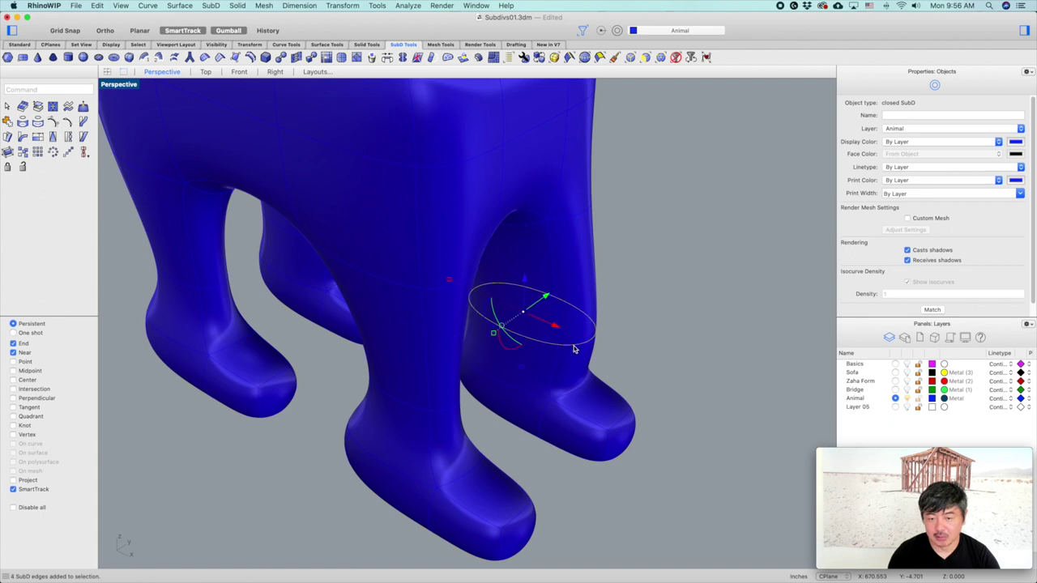
click(450, 284)
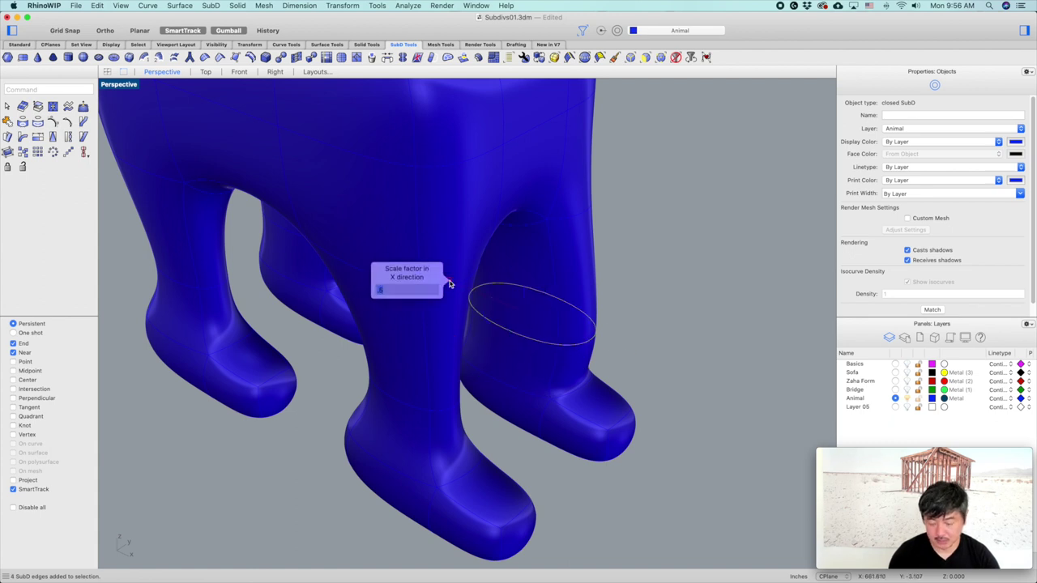
key(Return)
Narrow the remaining rear leg's ankle by scaling its edge loop by 0.5
right_drag(357, 354, 294, 297)
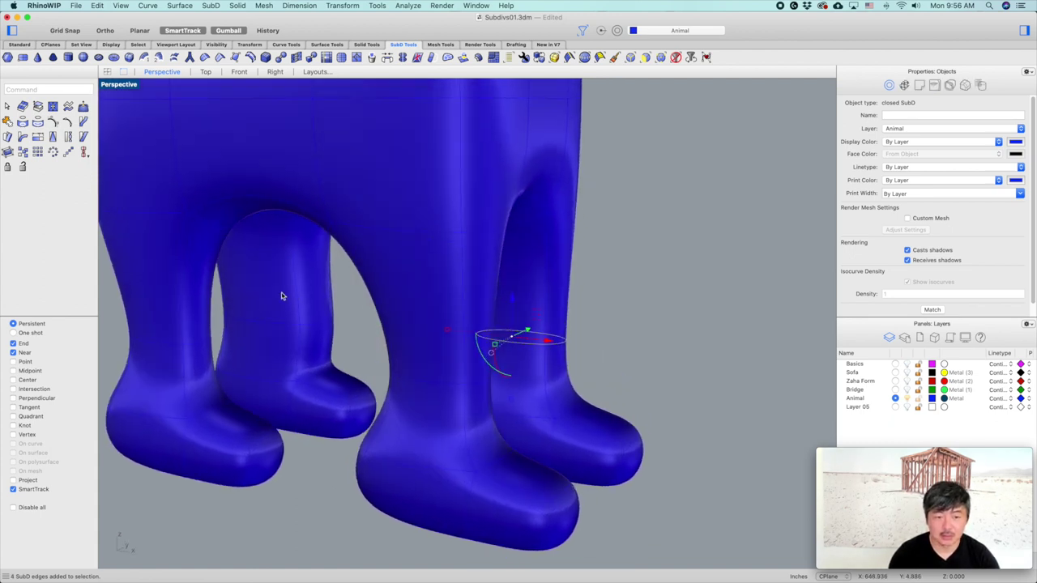
double_click(260, 320)
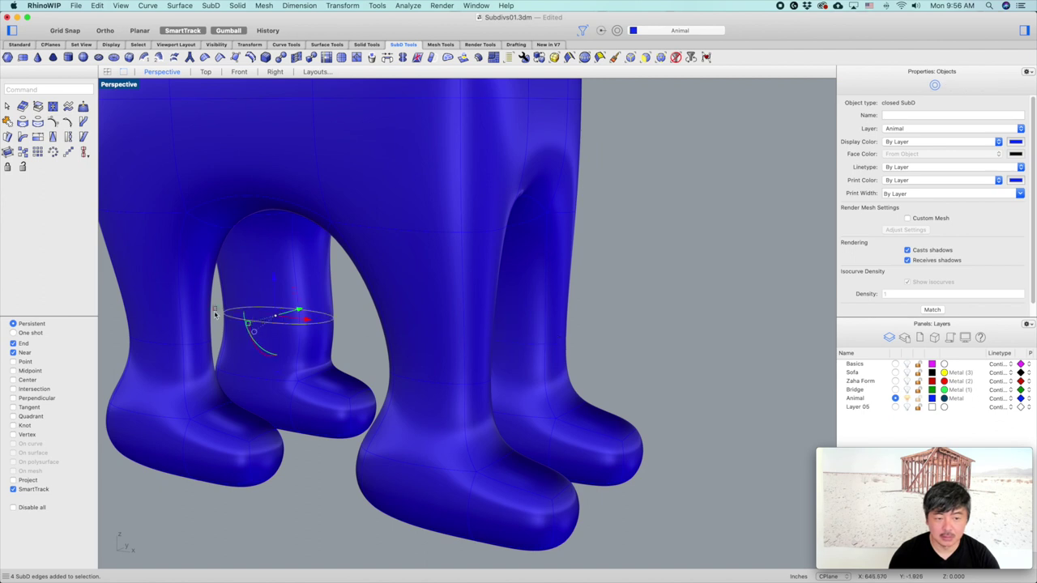
text(.5)
key(Return)
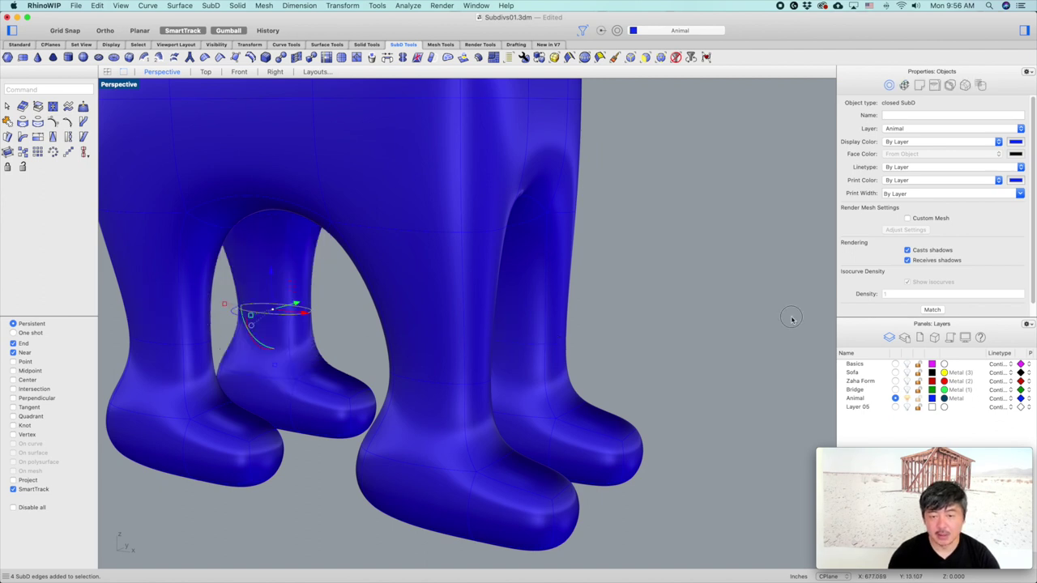
click(792, 319)
Extrude the faces at the front end of the body's top upward to form a tall neck and head block
scroll(745, 412, down, 9)
shift+right_drag(745, 412, 639, 329)
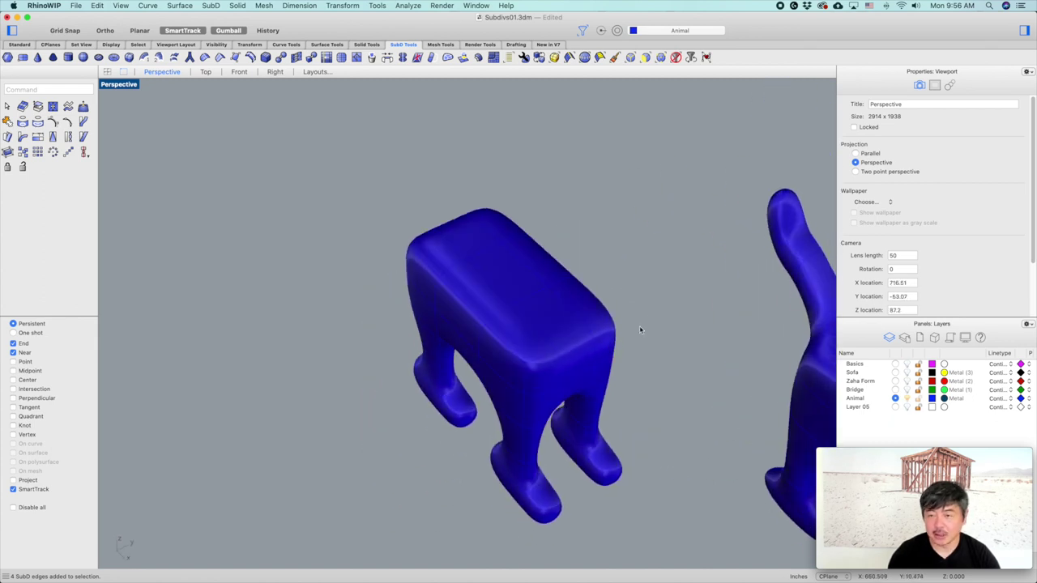
click(520, 335)
shift+click(543, 307)
shift+click(588, 307)
right_drag(588, 307, 567, 292)
drag(536, 290, 540, 116)
click(623, 267)
Narrow the neck by scaling the edge loop at its base inward in both horizontal directions
right_drag(624, 267, 570, 239)
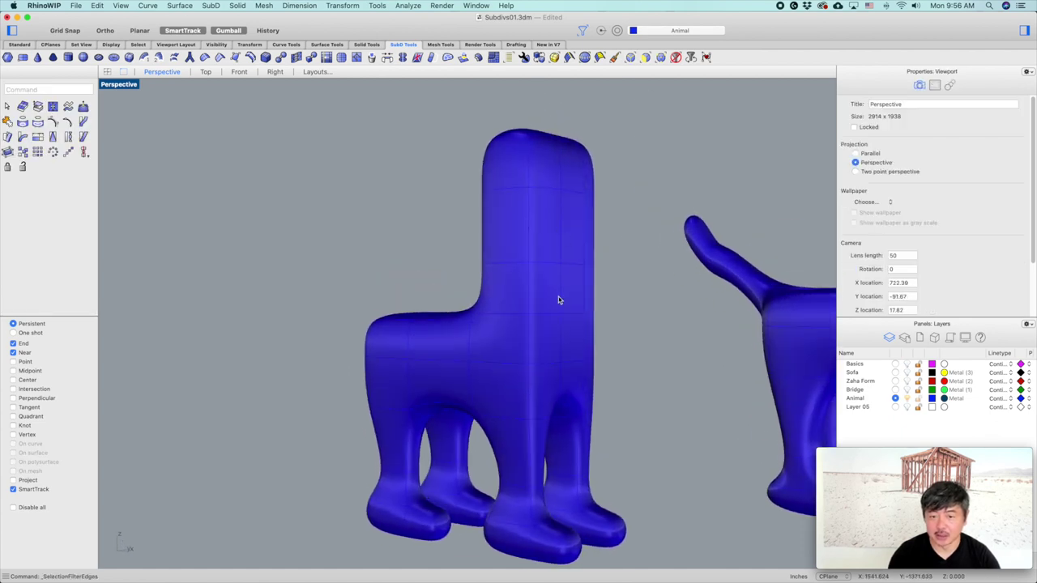
double_click(545, 269)
right_drag(545, 270, 514, 292)
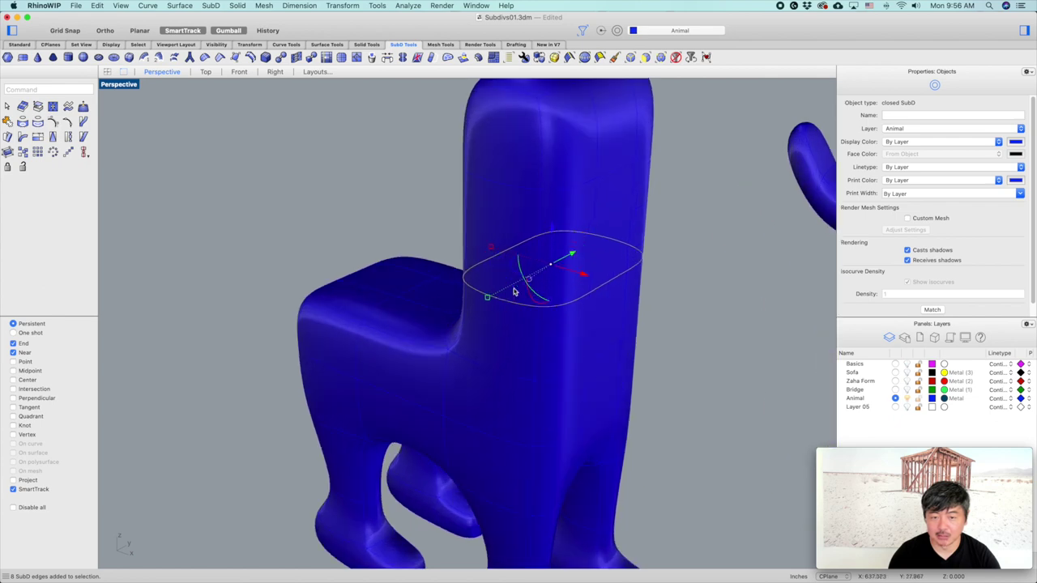
drag(489, 301, 534, 282)
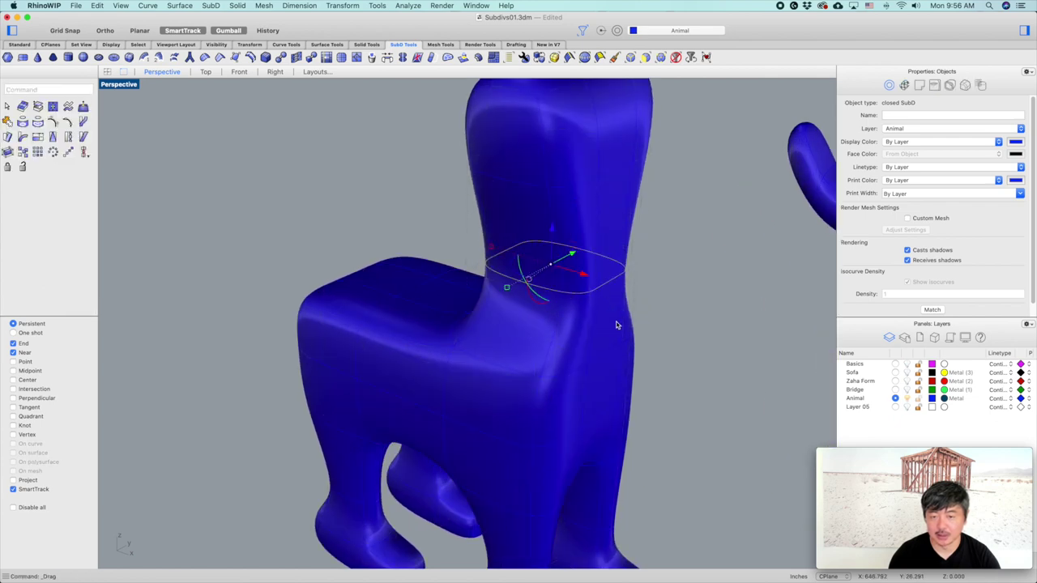
right_drag(618, 324, 630, 304)
drag(477, 249, 496, 247)
right_drag(496, 247, 618, 285)
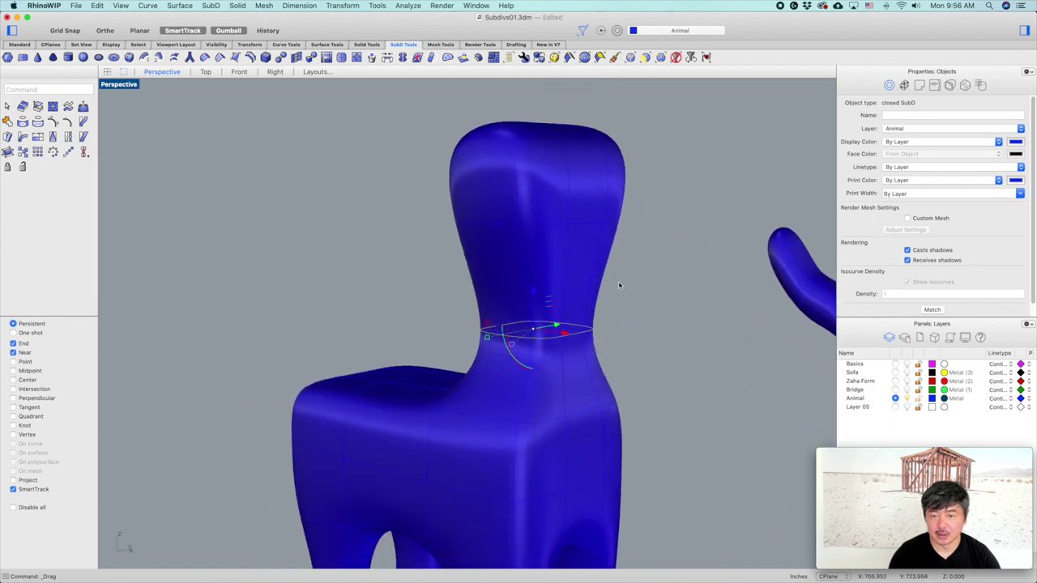
click(693, 230)
Extrude the upper front faces of the head block forward to form the snout
right_drag(673, 310, 655, 258)
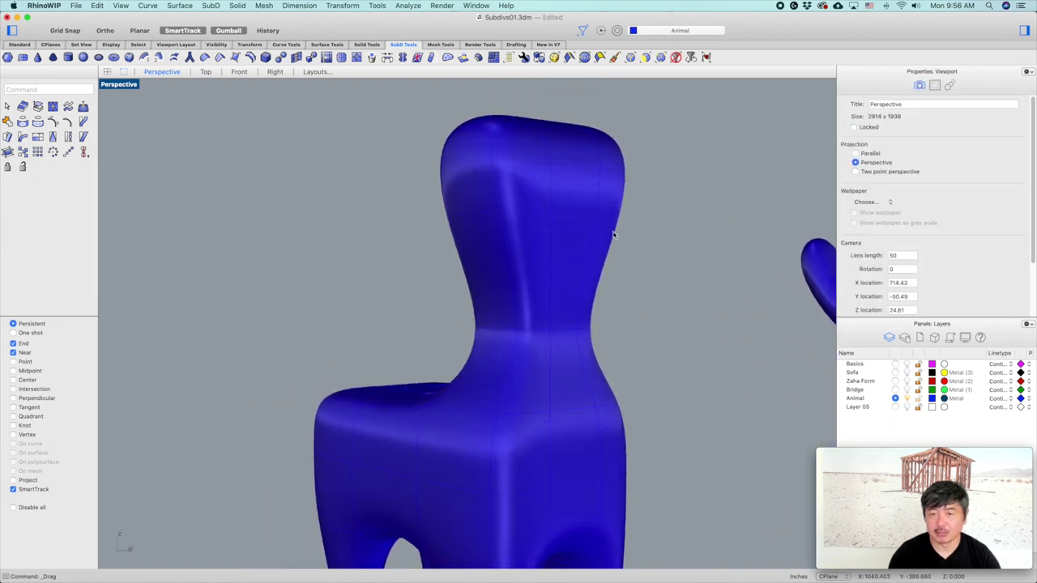
scroll(691, 340, down, 7)
shift+right_drag(679, 337, 473, 332)
scroll(404, 333, up, 6)
click(443, 200)
shift+click(405, 216)
shift+click(412, 266)
ctrl+shift+click(447, 266)
right_drag(465, 268, 481, 275)
drag(477, 256, 619, 271)
click(683, 199)
Move the front row of faces on top of the snout down so the head slopes toward the nose
right_drag(583, 216, 567, 250)
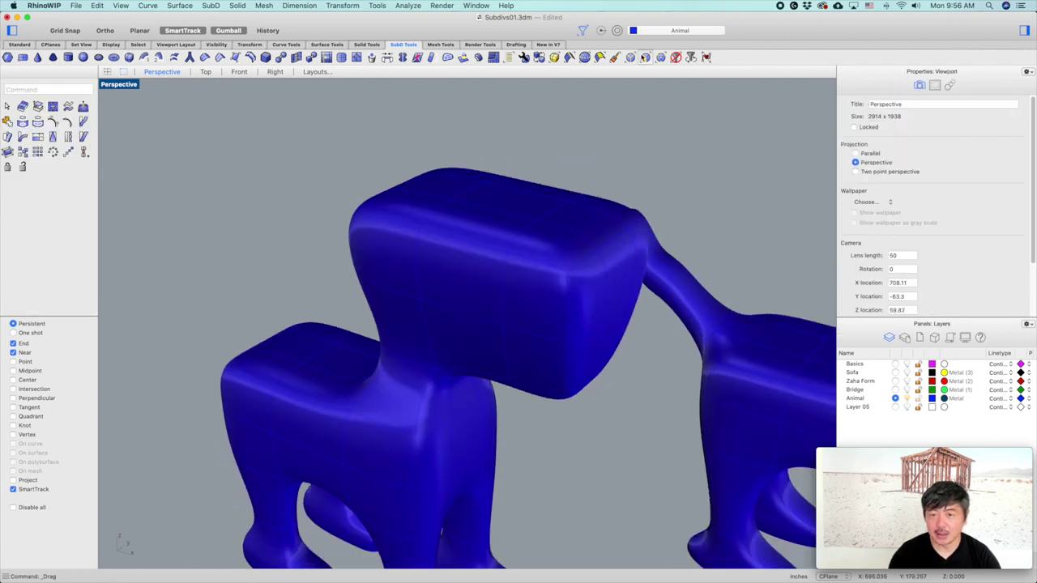
click(566, 232)
shift+click(594, 225)
shift+click(613, 209)
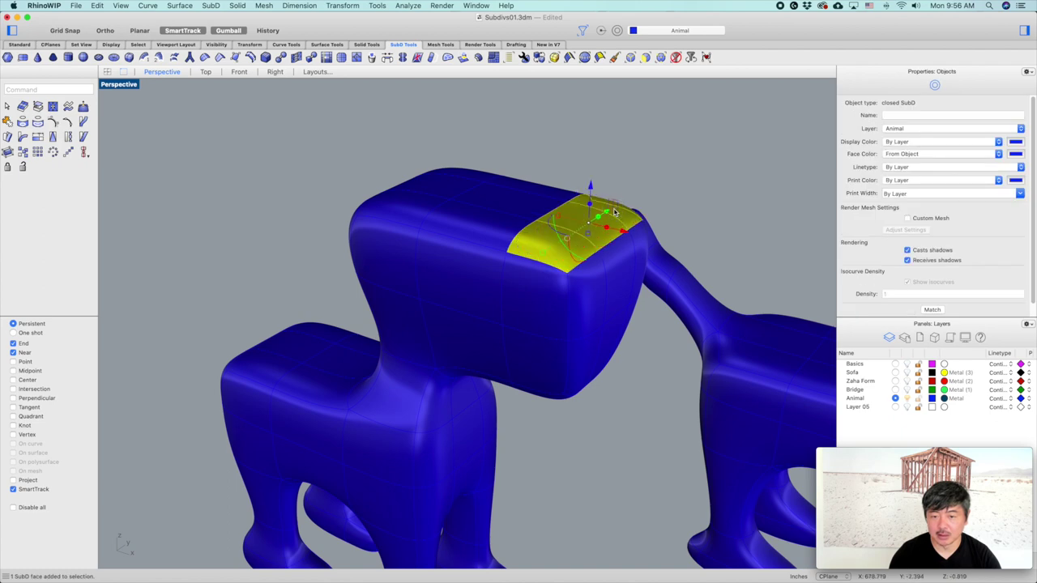
right_drag(613, 209, 615, 161)
drag(607, 132, 621, 257)
click(747, 238)
Extrude the two rear corner faces on top of the head upward as ears and shrink their tips
right_drag(747, 237, 614, 296)
right_drag(645, 231, 535, 196)
shift+super+click(350, 208)
shift+super+click(460, 208)
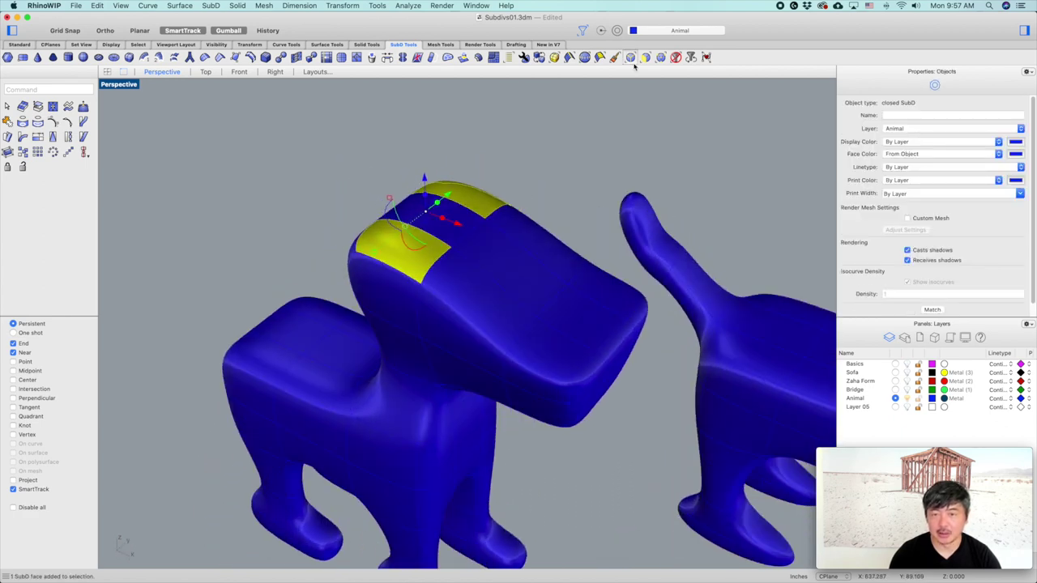
right_drag(443, 196, 445, 188)
drag(446, 181, 476, 167)
drag(409, 150, 449, 151)
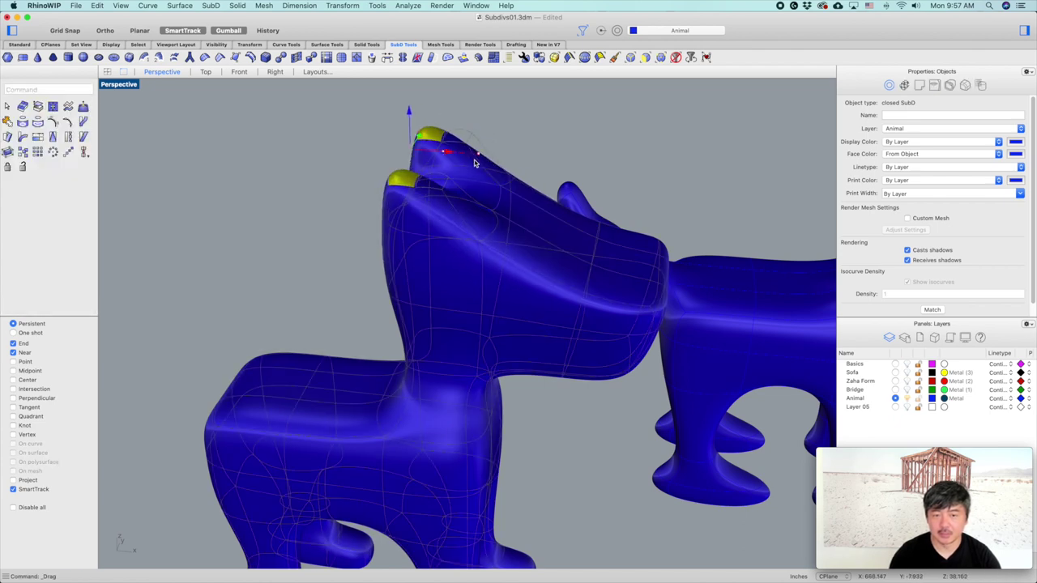
Pull the ears further upward in stages and adjust the position of their tips
shift+right_drag(438, 129, 446, 193)
drag(422, 197, 421, 150)
shift+right_drag(472, 180, 470, 251)
drag(416, 234, 416, 195)
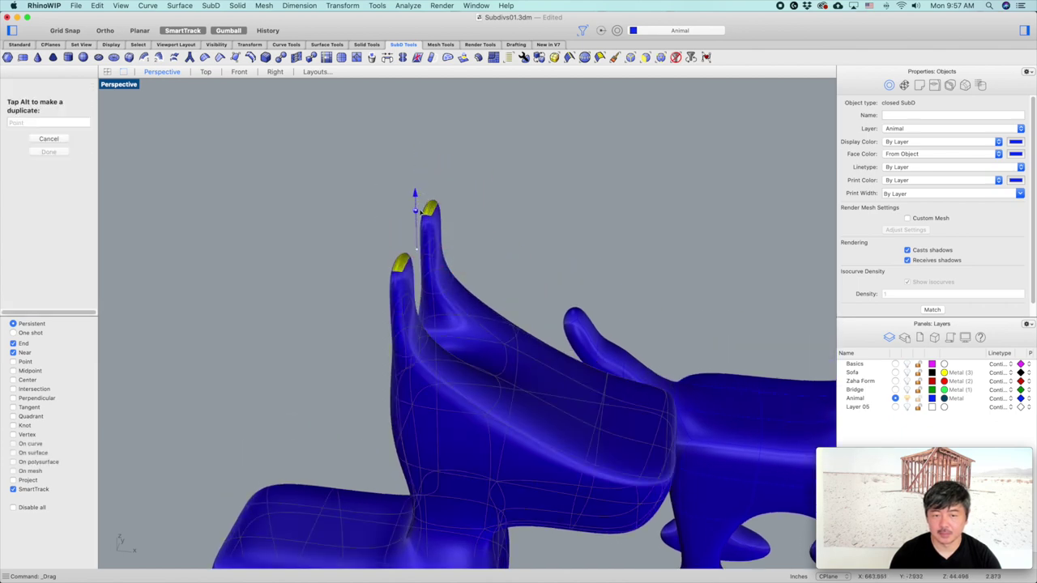
drag(456, 233, 486, 236)
click(557, 248)
right_drag(557, 248, 488, 273)
shift+super+drag(487, 273, 266, 268)
click(568, 280)
Extrude the face at the body's rear end backward and taper it to form a slim tail
right_drag(567, 281, 596, 364)
scroll(559, 395, down, 6)
right_drag(553, 400, 496, 390)
scroll(491, 389, up, 5)
shift+super+click(486, 383)
drag(496, 392, 451, 395)
right_drag(421, 404, 415, 434)
shift+drag(434, 415, 371, 401)
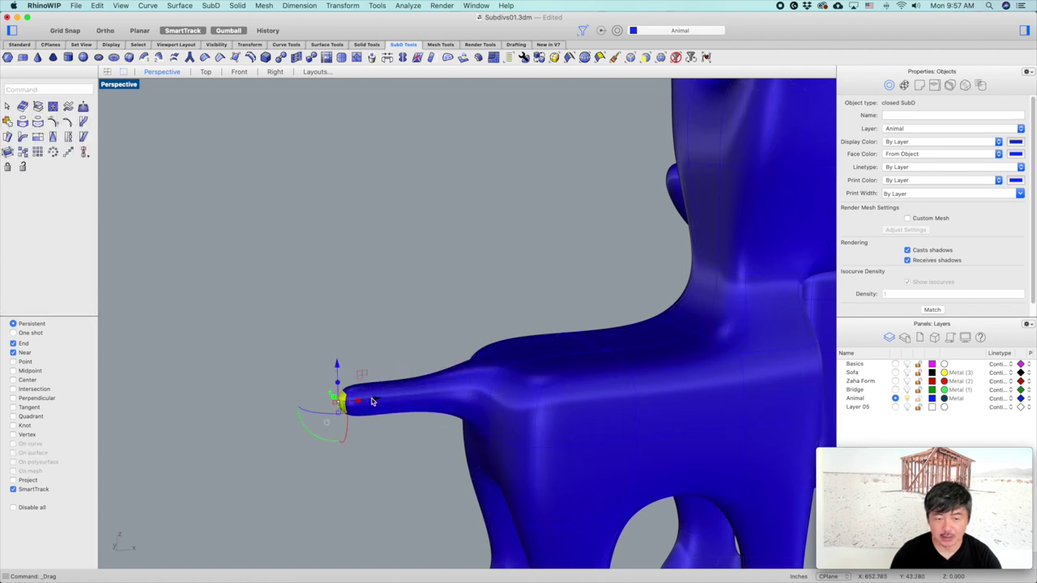
right_drag(372, 401, 345, 353)
click(338, 347)
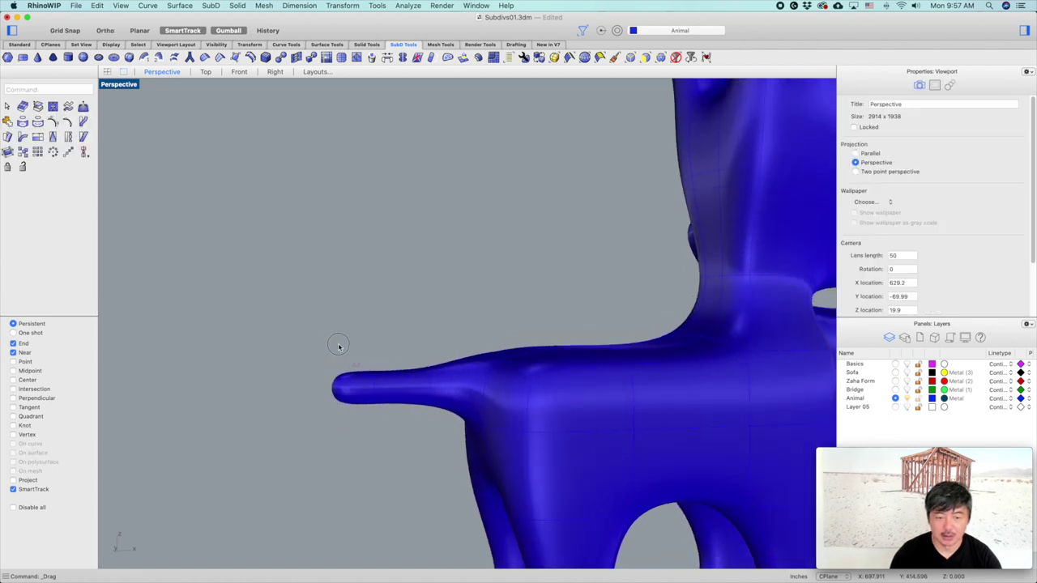
Raise the tail's end face and rotate it so the tail curves upward
shift+super+click(334, 389)
drag(331, 350, 331, 301)
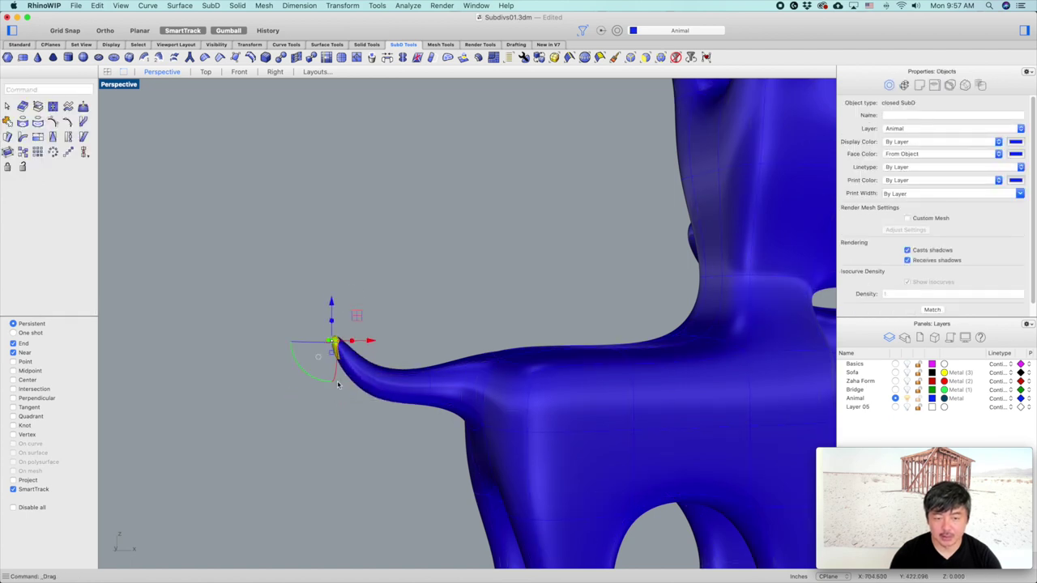
drag(316, 378, 295, 358)
right_drag(391, 411, 699, 149)
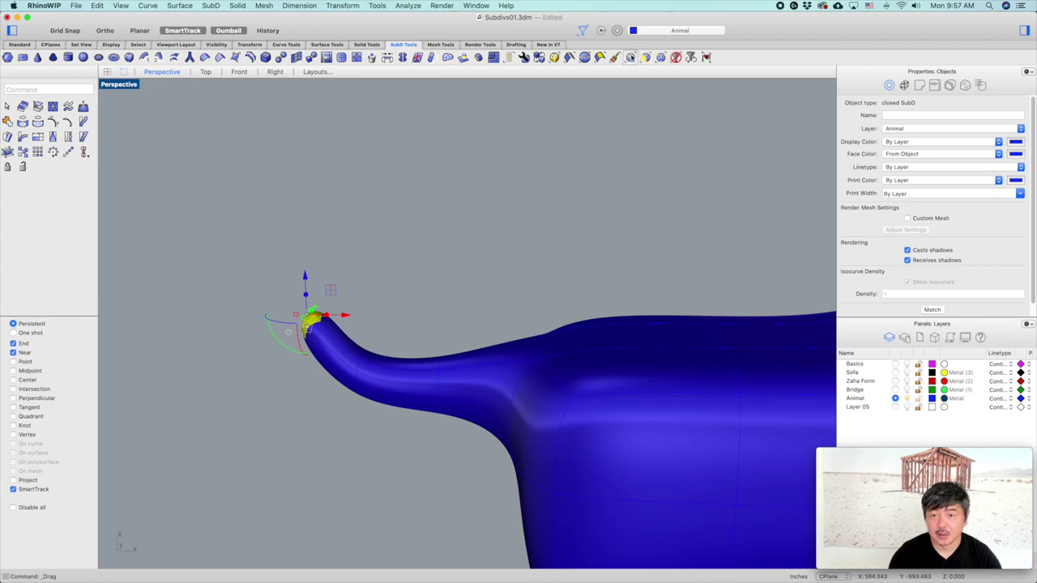
Shift the edge loop in the middle of the tail toward the body and rotate it to follow the curve
double_click(360, 377)
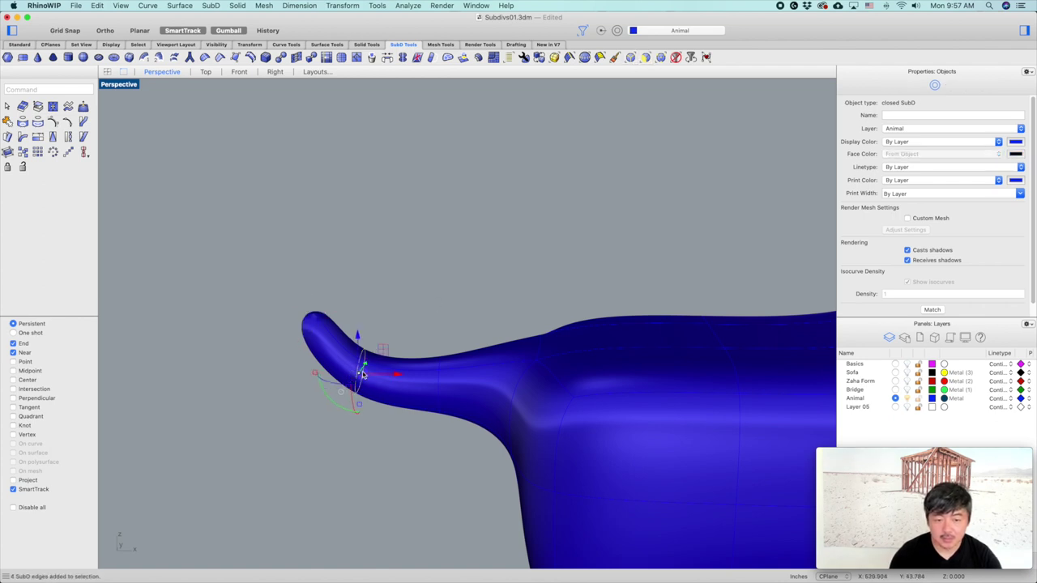
drag(397, 375, 407, 375)
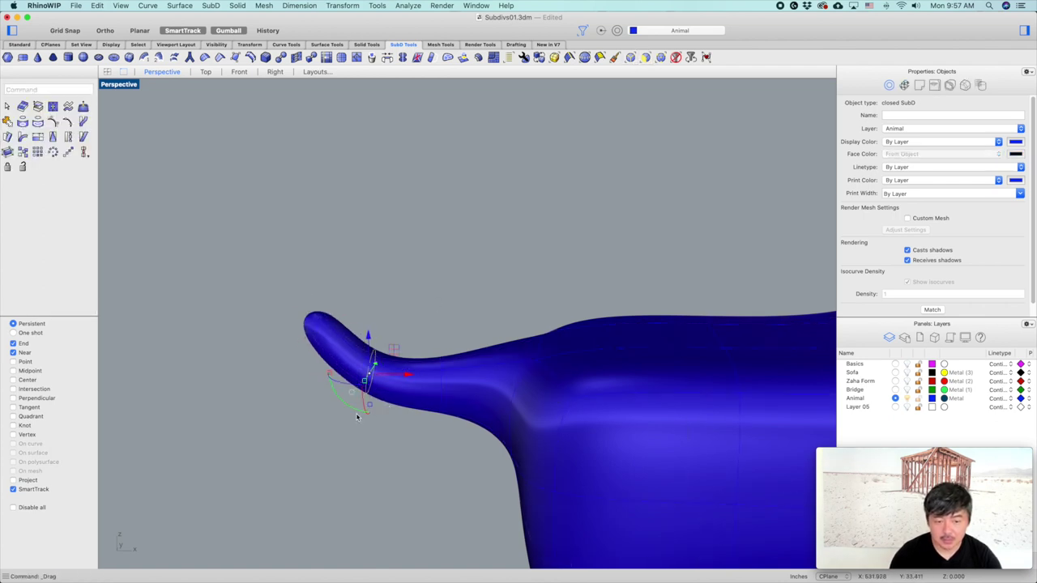
drag(353, 412, 388, 346)
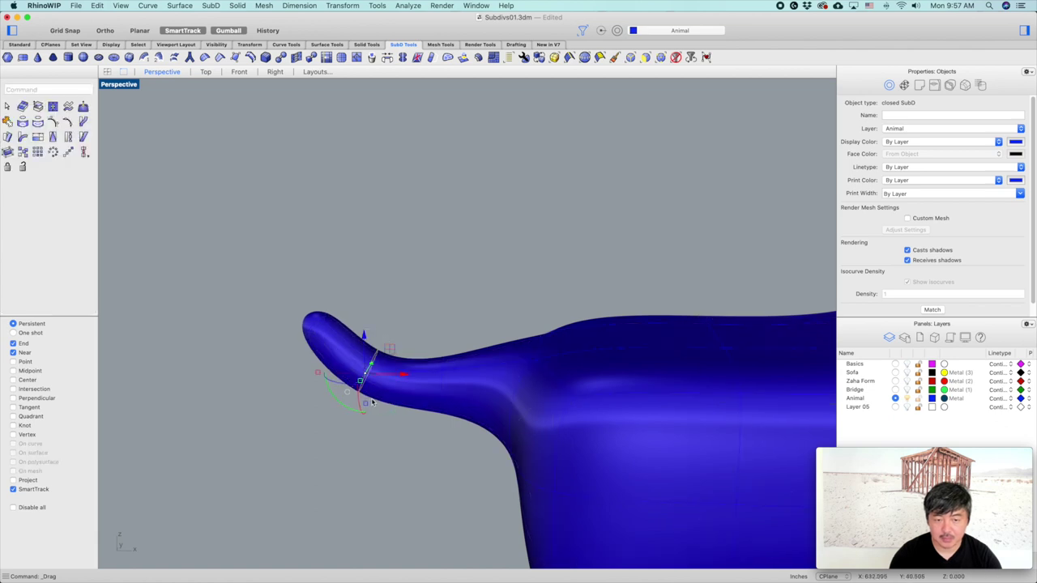
key(Escape)
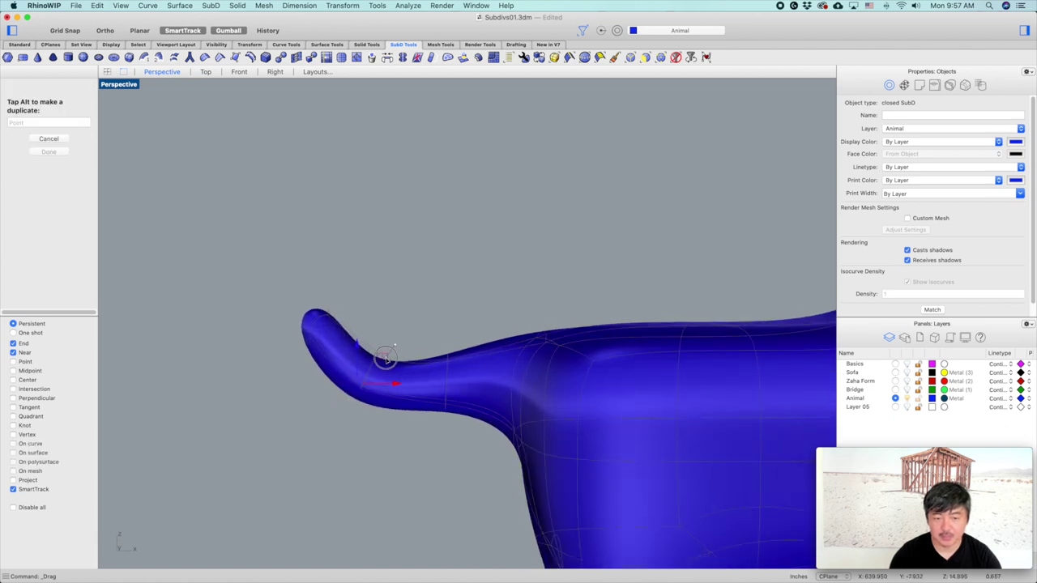
Extrude the upper face on the side of the head inward to create a recessed eye socket
scroll(509, 338, down, 10)
right_drag(662, 394, 657, 203)
scroll(657, 198, up, 3)
shift+super+click(645, 212)
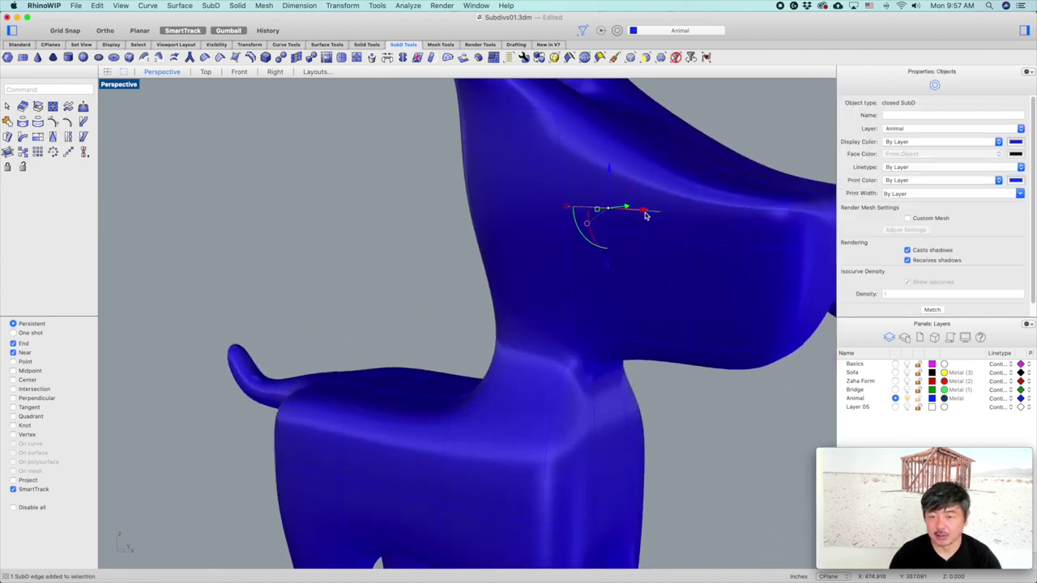
click(690, 84)
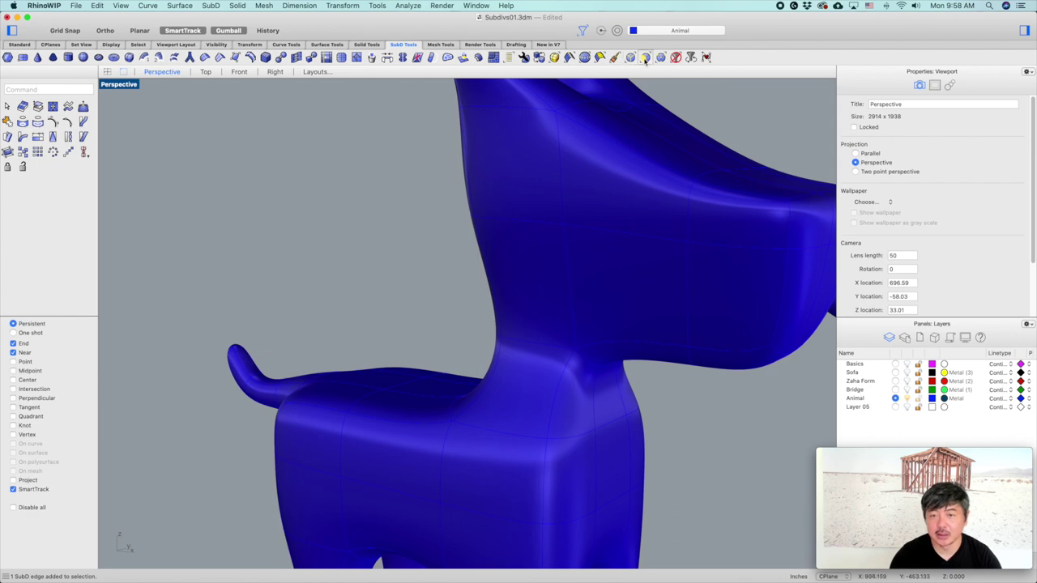
shift+super+click(633, 191)
right_drag(633, 190, 640, 223)
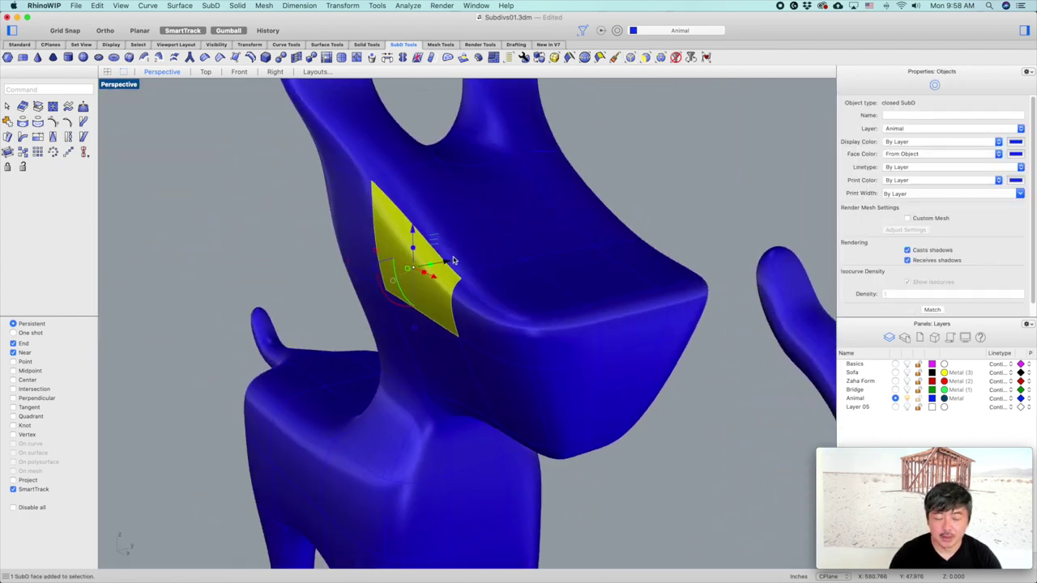
scroll(432, 271, up, 3)
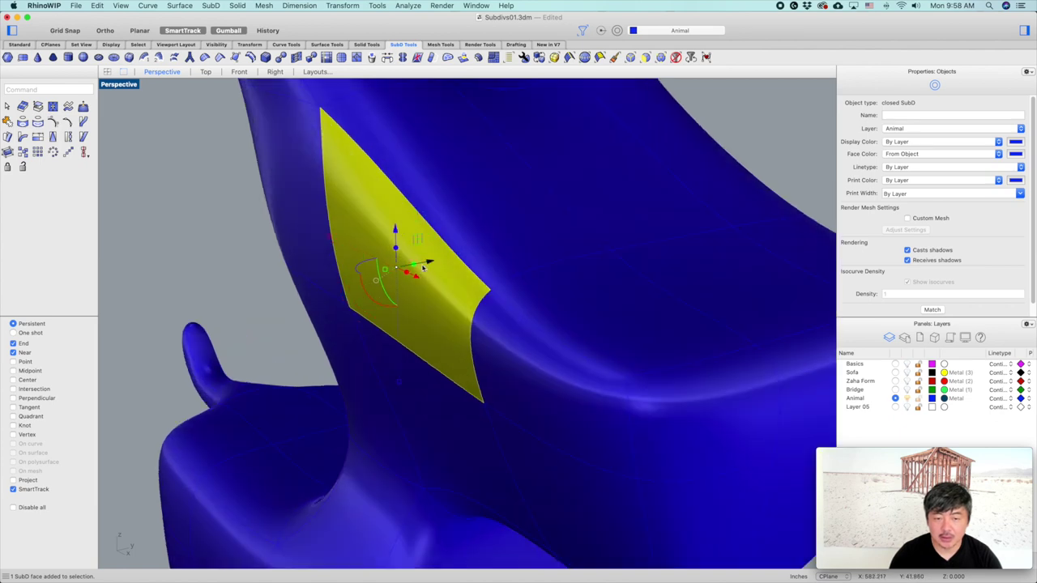
drag(414, 266, 467, 255)
right_drag(537, 289, 580, 328)
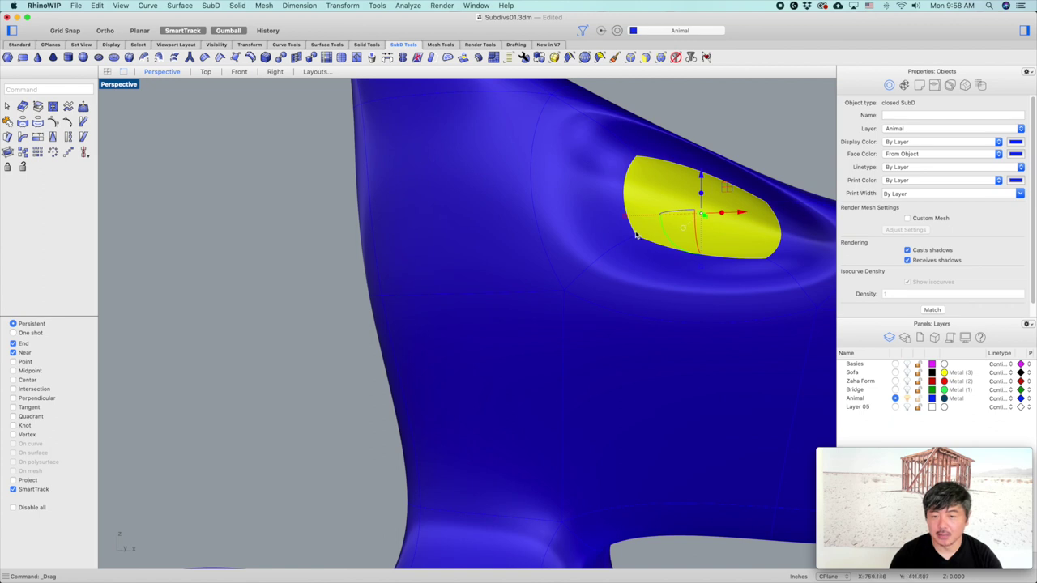
Scale down the recessed face inside the eye socket and adjust it to refine the eye's shape
drag(625, 219, 700, 192)
right_drag(743, 155, 711, 170)
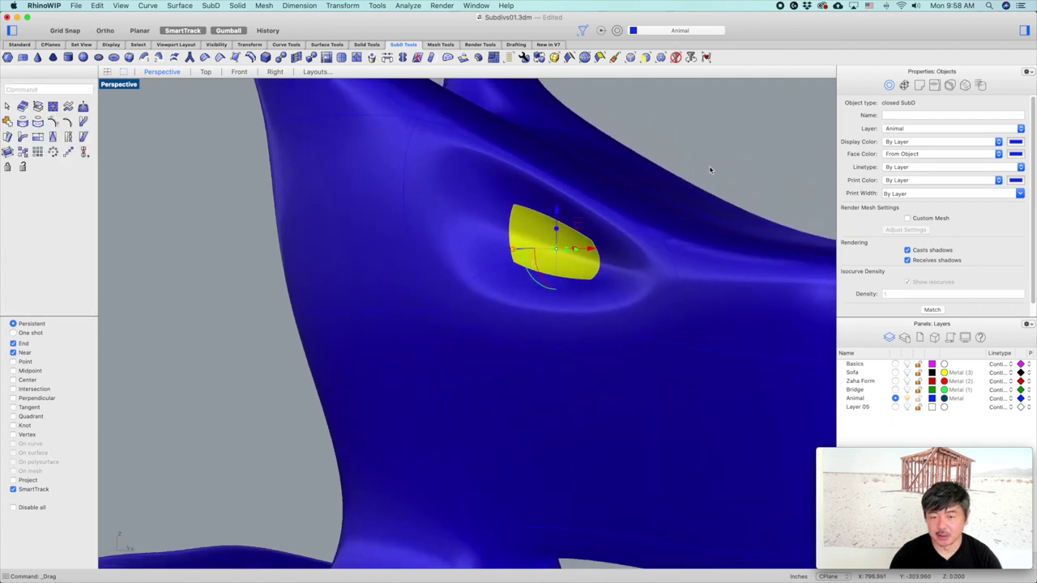
drag(561, 217, 518, 247)
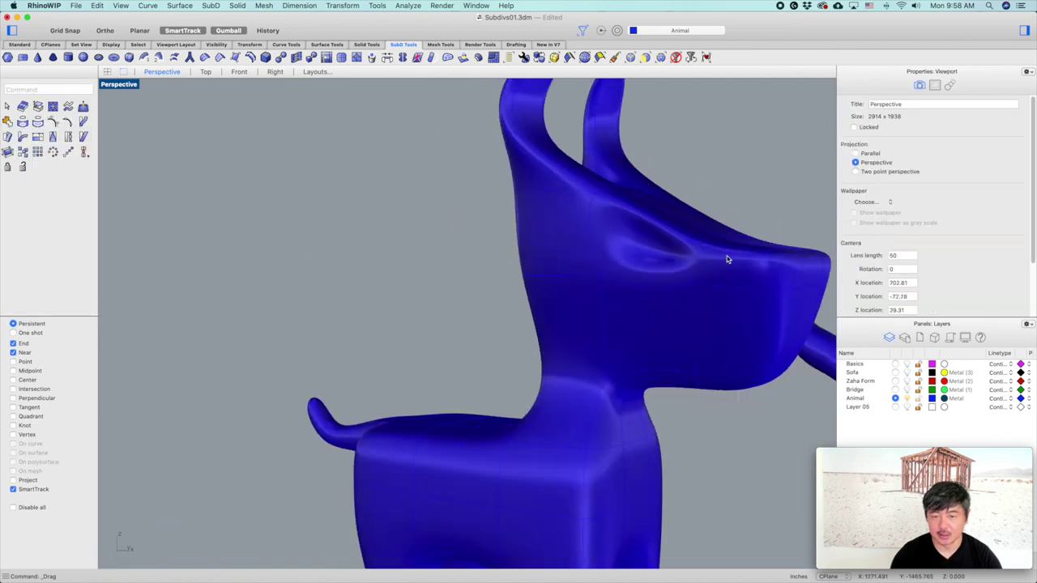
Move the vertex at the front corner of the eye along the snout and inward to sharpen the eye's shape
right_drag(726, 259, 659, 302)
right_drag(572, 307, 609, 337)
click(660, 59)
click(607, 312)
drag(612, 313, 658, 306)
right_drag(738, 300, 537, 344)
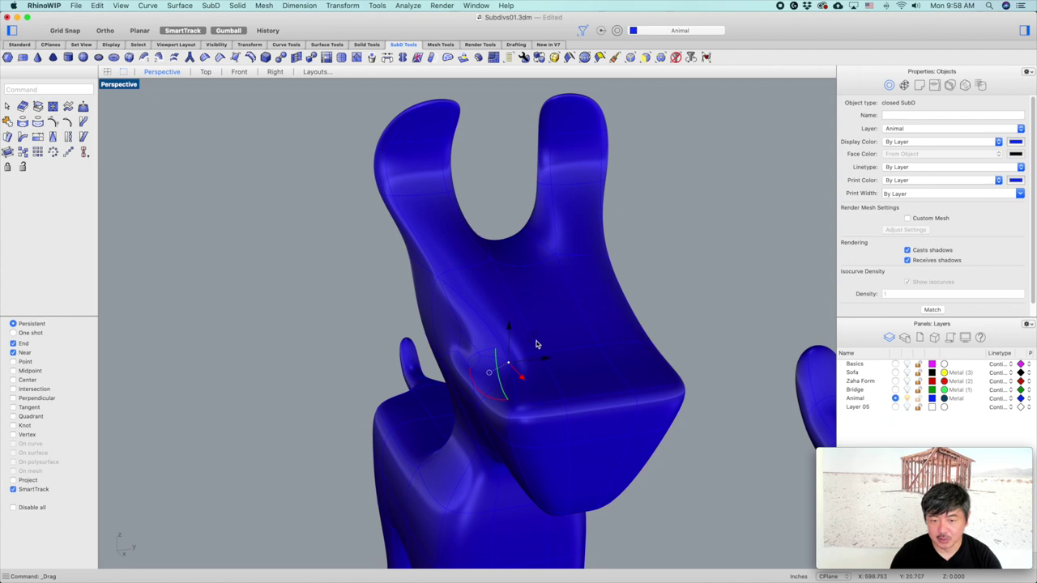
drag(541, 356, 594, 346)
click(669, 260)
Bring the two upper corner vertices at the front of the snout closer together to narrow it
right_drag(630, 346, 543, 357)
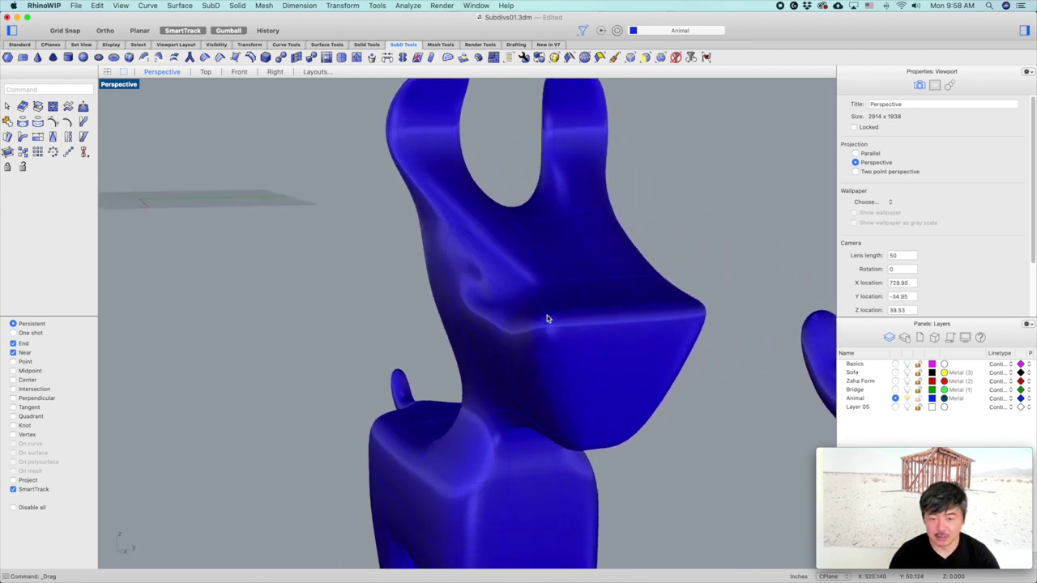
click(546, 317)
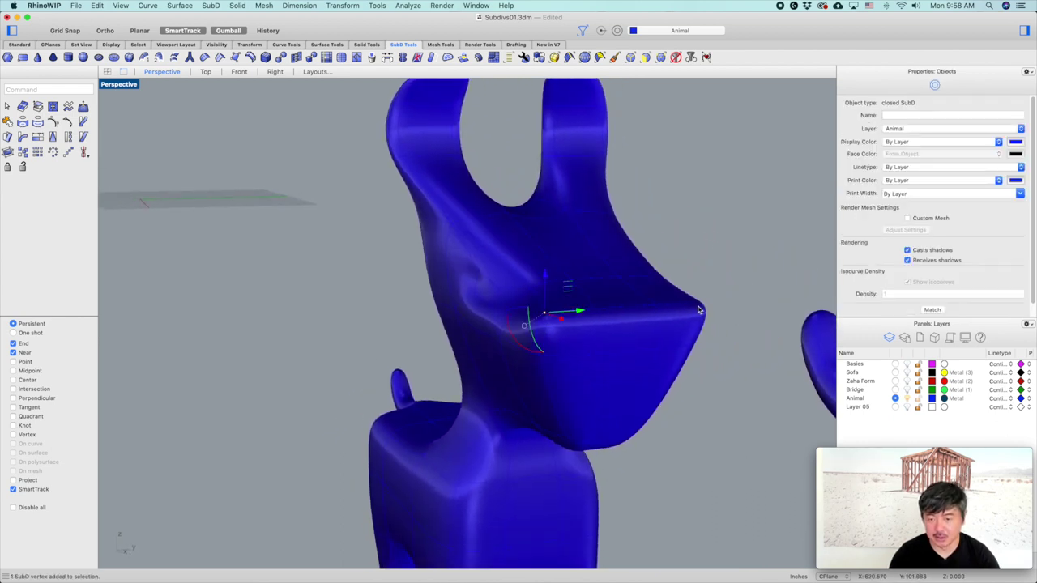
right_drag(696, 309, 683, 315)
shift+click(556, 320)
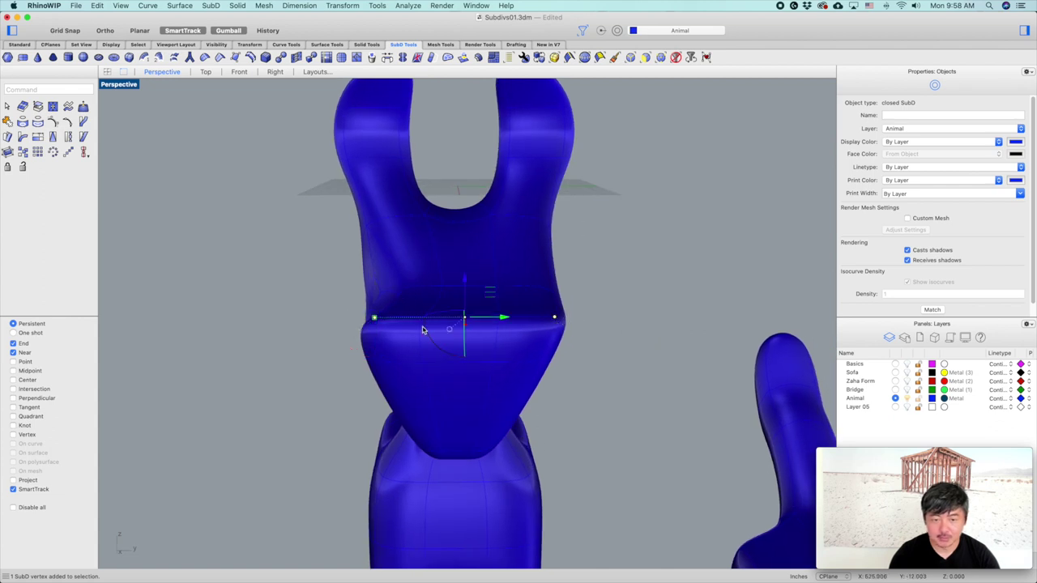
drag(373, 317, 414, 324)
right_drag(527, 311, 583, 346)
key(Escape)
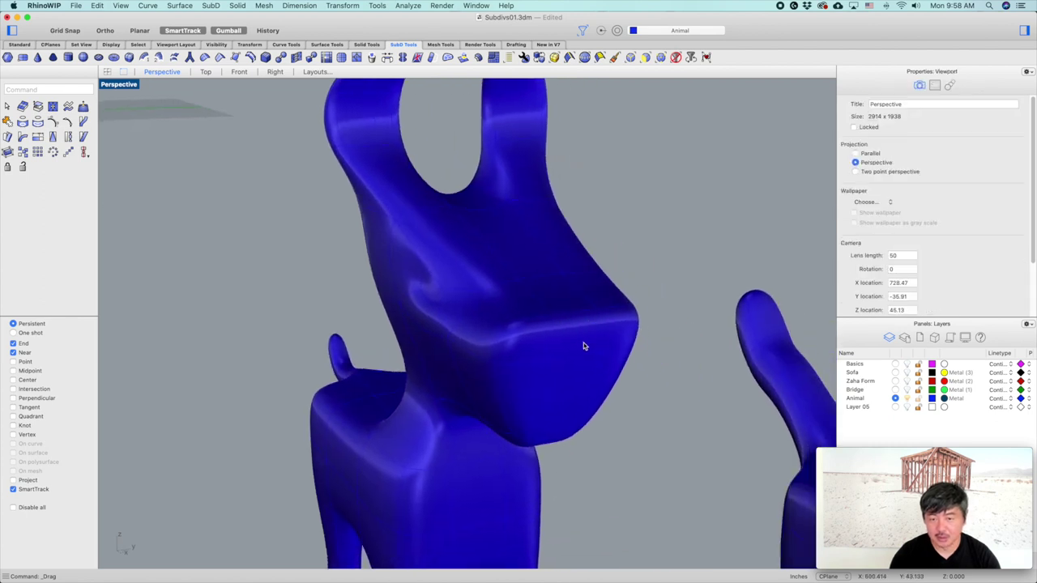
Reshape the snout's upper front edge and adjust the small face at its tip to form the nose
click(585, 347)
right_drag(585, 347, 626, 409)
drag(643, 419, 654, 429)
click(704, 458)
right_drag(704, 457, 702, 449)
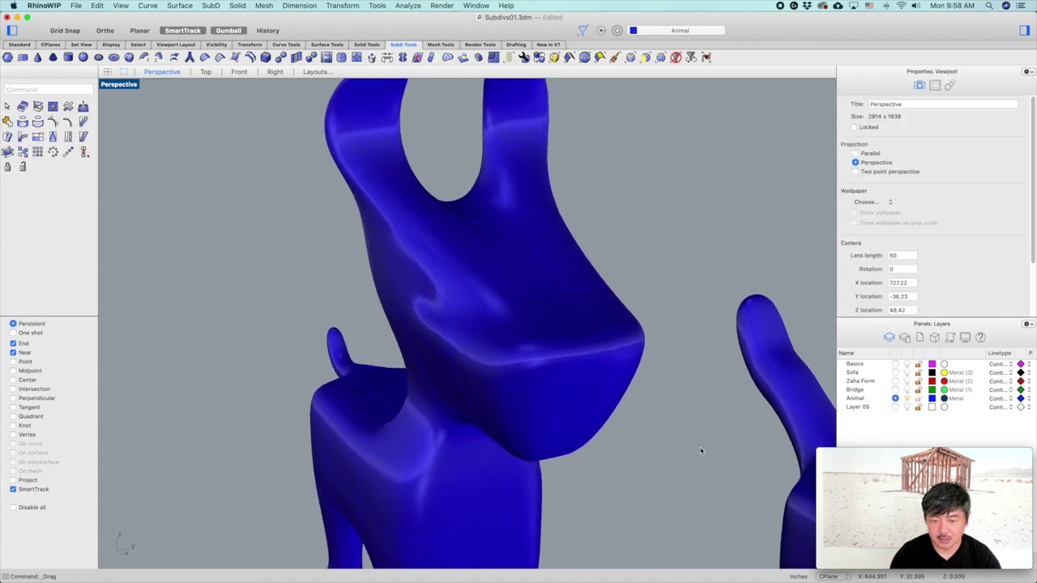
click(588, 356)
drag(590, 354, 620, 383)
right_drag(679, 398, 625, 270)
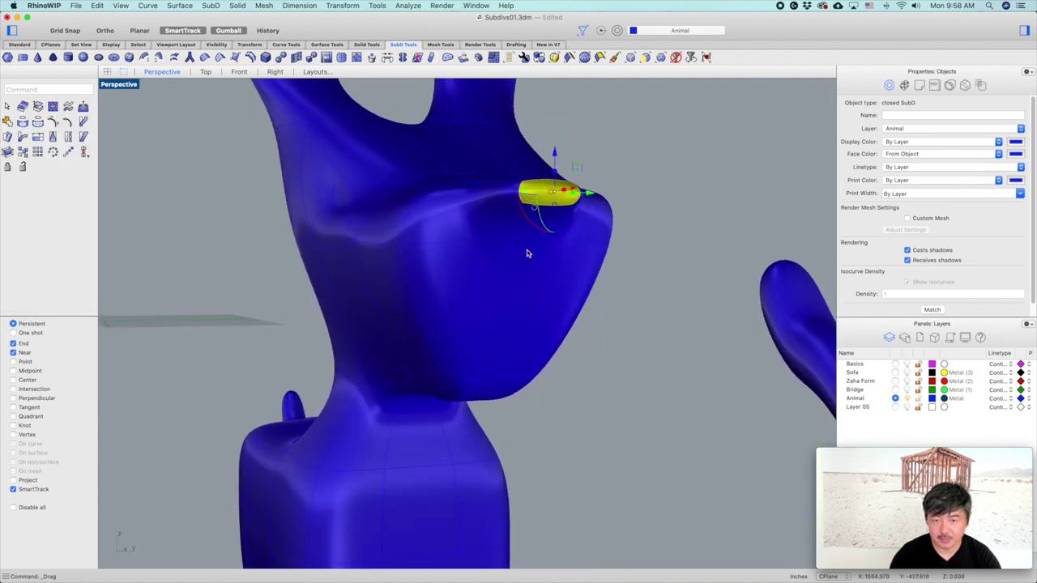
Move the edge below the nose face downward to define the front of the snout
click(630, 57)
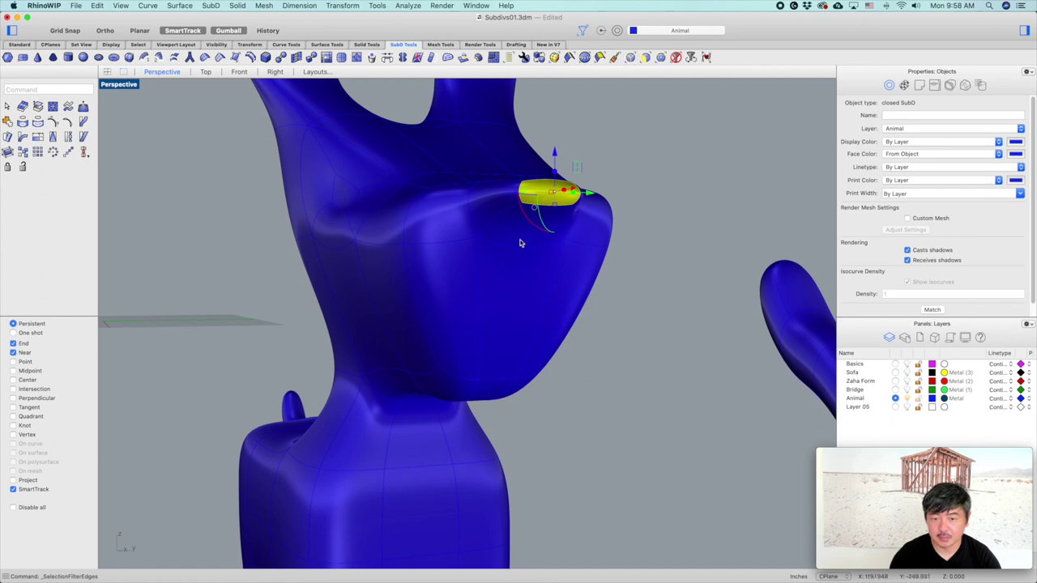
click(514, 252)
click(526, 248)
drag(524, 217, 517, 306)
click(657, 306)
mouse_move(657, 306)
right_down()
mouse_move(659, 321)
mouse_move(649, 316)
right_up()
Raise the face at the tip of the nose slightly
click(645, 58)
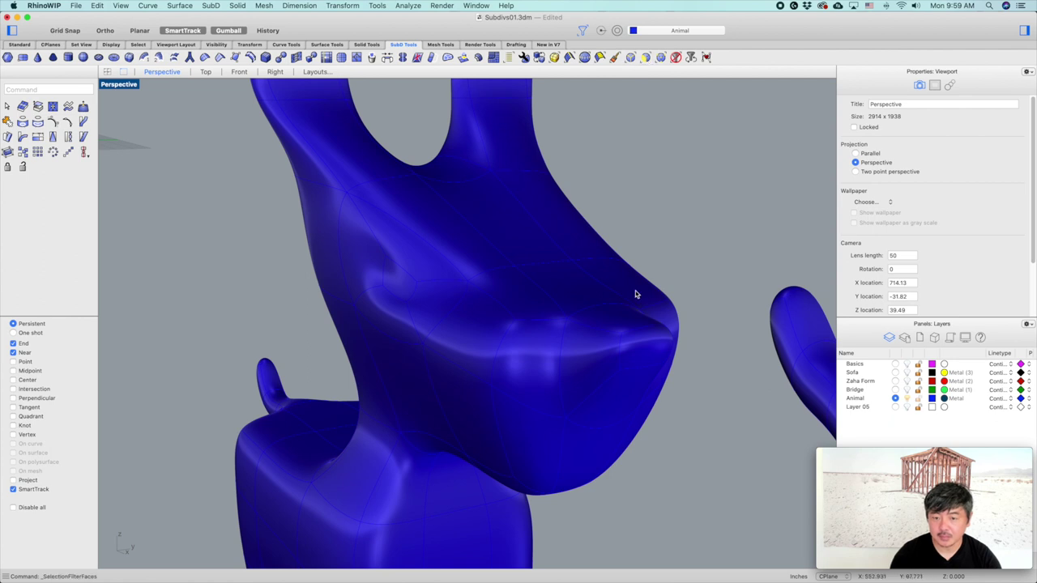
click(648, 345)
drag(648, 344, 656, 315)
click(708, 314)
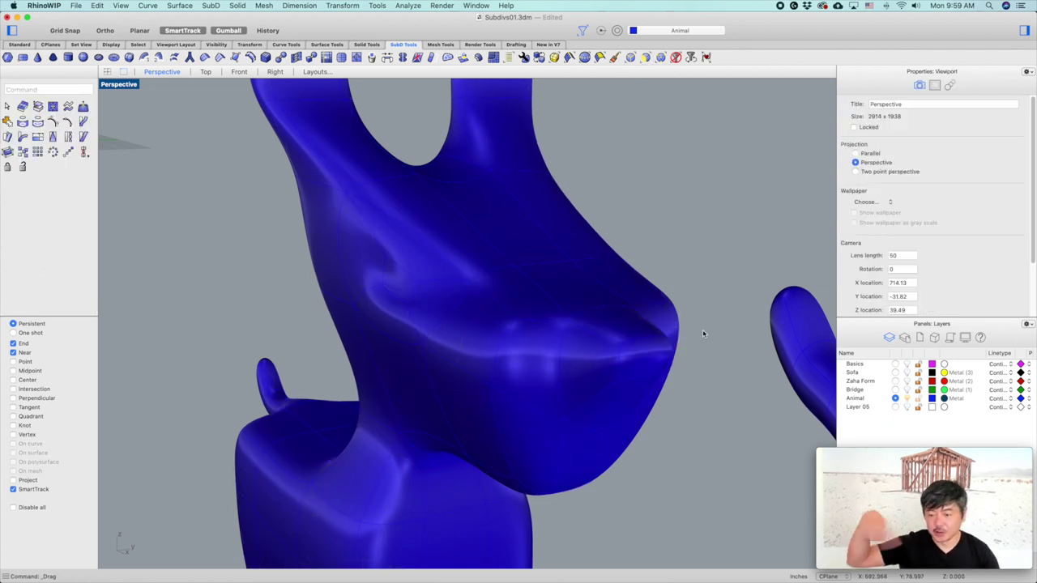
Extrude the upper face on the opposite side of the head inward and shrink it to form the second eye socket
scroll(670, 253, down, 5)
right_drag(672, 258, 626, 358)
scroll(398, 338, up, 5)
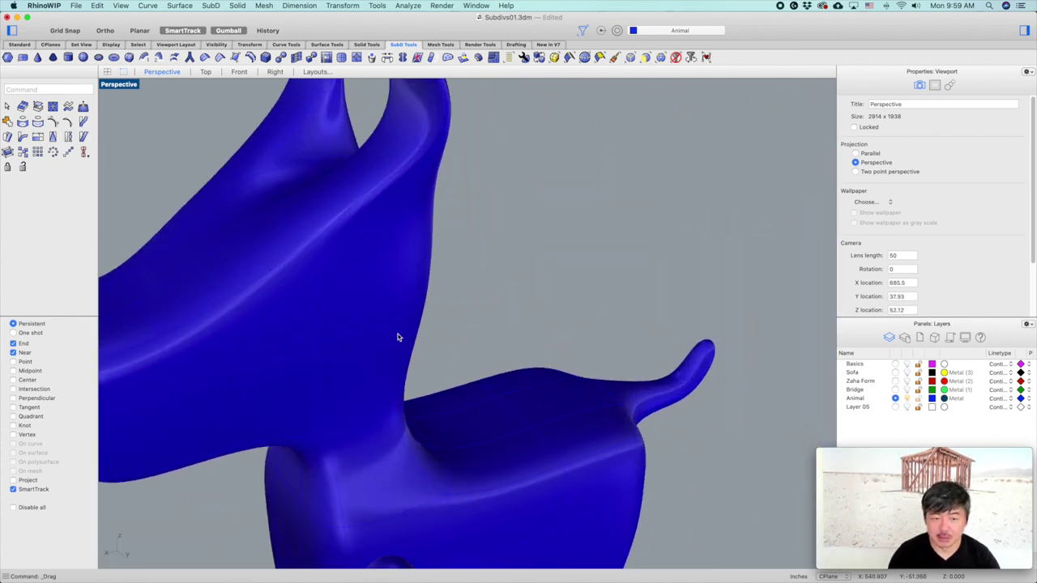
click(651, 59)
click(436, 333)
right_drag(418, 333, 434, 291)
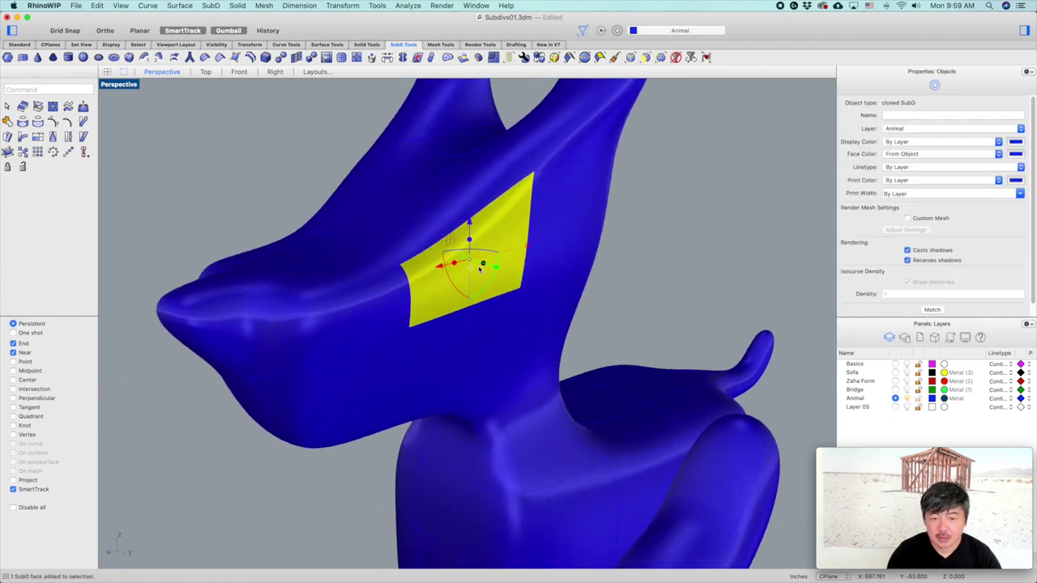
ctrl+shift+drag(478, 269, 465, 254)
right_drag(464, 268, 486, 271)
drag(437, 226, 430, 232)
right_drag(430, 242, 466, 247)
drag(376, 154, 375, 162)
key(Escape)
Shift the vertex at the corner of the second eye to refine its outline
scroll(454, 303, down, 4)
right_drag(453, 304, 639, 290)
scroll(494, 324, up, 5)
click(530, 303)
click(657, 58)
click(688, 211)
click(637, 289)
drag(671, 285, 643, 285)
click(704, 312)
Push the inner face of one eye deeper into its socket
right_drag(704, 320, 599, 385)
click(453, 364)
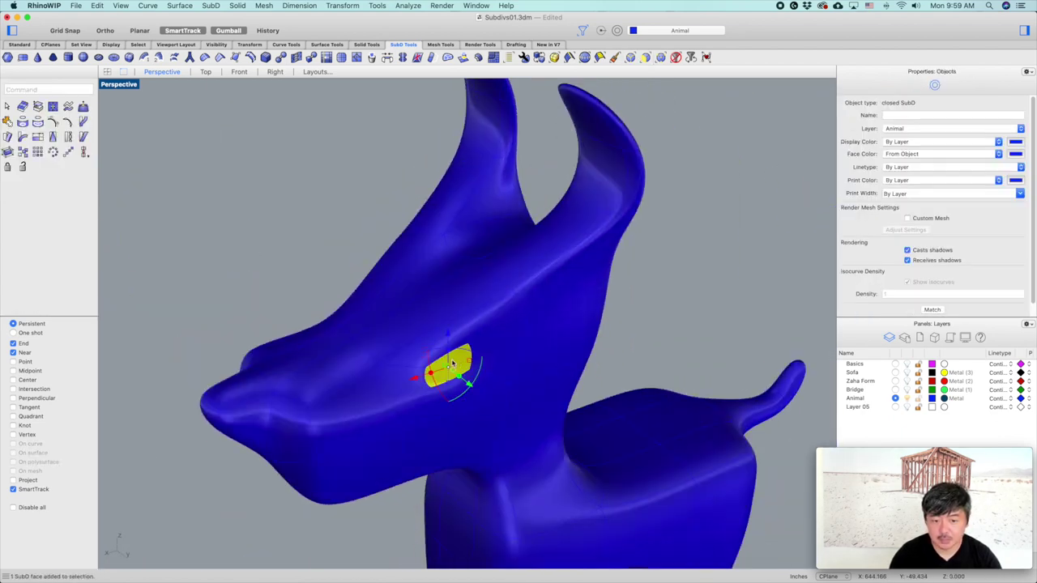
right_drag(453, 363, 603, 349)
shift+click(604, 345)
right_drag(639, 344, 558, 343)
click(713, 303)
right_drag(713, 304, 602, 300)
click(382, 298)
drag(409, 306, 397, 300)
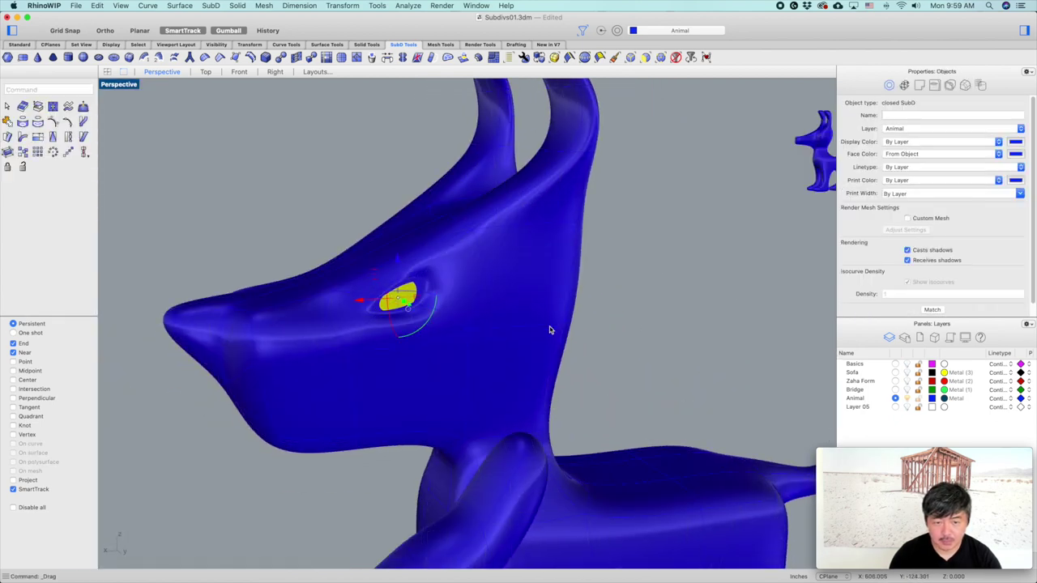
Adjust the depth of the opposite eye's inner face to match the first
right_drag(549, 330, 524, 305)
ctrl+shift+click(465, 300)
drag(579, 295, 569, 295)
right_drag(688, 312, 603, 381)
click(731, 319)
Select a matching pair of vertices on both sides of the dog and bring them slightly closer together
click(661, 58)
click(491, 381)
shift+click(605, 386)
drag(507, 383, 517, 382)
click(749, 381)
Lower the two matching upper vertices at the dog's shoulders
right_drag(749, 380, 510, 329)
scroll(510, 329, up, 4)
click(513, 332)
shift+click(707, 367)
right_drag(707, 367, 620, 322)
drag(622, 313, 622, 328)
click(397, 413)
Spread the two side vertices of the chest apart to widen it
mouse_move(396, 413)
right_down()
mouse_move(507, 426)
mouse_move(404, 397)
right_up()
click(433, 381)
shift+click(604, 407)
right_drag(604, 407, 632, 397)
drag(439, 376, 402, 373)
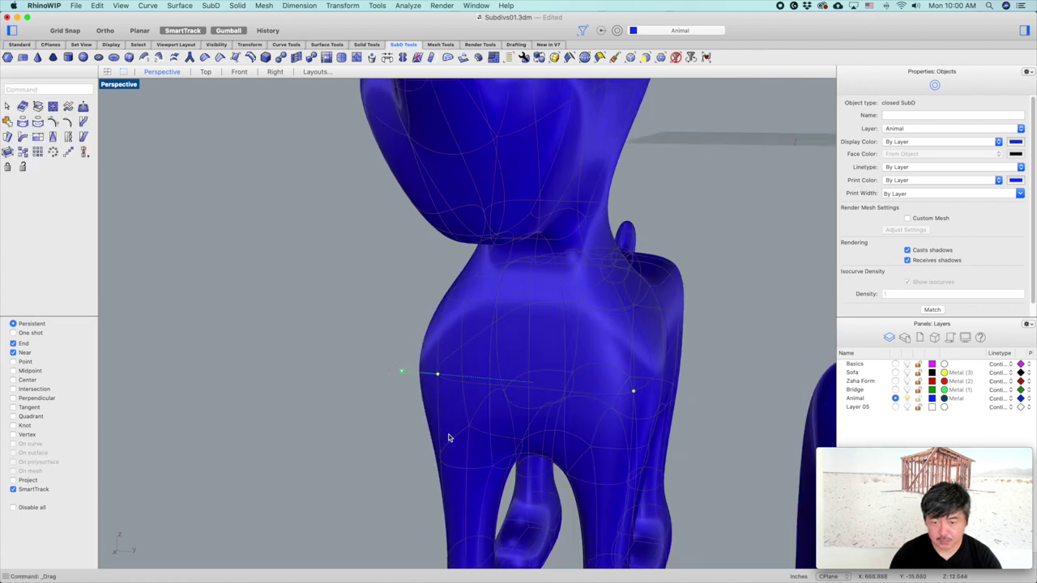
click(389, 381)
Shift a single vertex on the dog's torso to smooth the body's contour
right_drag(389, 380, 530, 410)
click(661, 57)
click(551, 396)
drag(512, 403, 499, 409)
click(324, 396)
Raise two vertices on the torso and shift a third horizontally to shape the body's profile
right_drag(324, 396, 541, 387)
click(549, 350)
drag(548, 312, 548, 293)
click(510, 376)
drag(511, 340, 511, 326)
click(415, 395)
drag(451, 389, 429, 385)
click(405, 308)
Bring the two side vertices at the dog's hips slightly closer together to narrow the rear
scroll(454, 380, down, 8)
right_drag(454, 380, 696, 393)
scroll(628, 342, up, 6)
click(661, 58)
click(611, 346)
shift+click(432, 313)
right_drag(433, 313, 527, 318)
drag(602, 322, 592, 321)
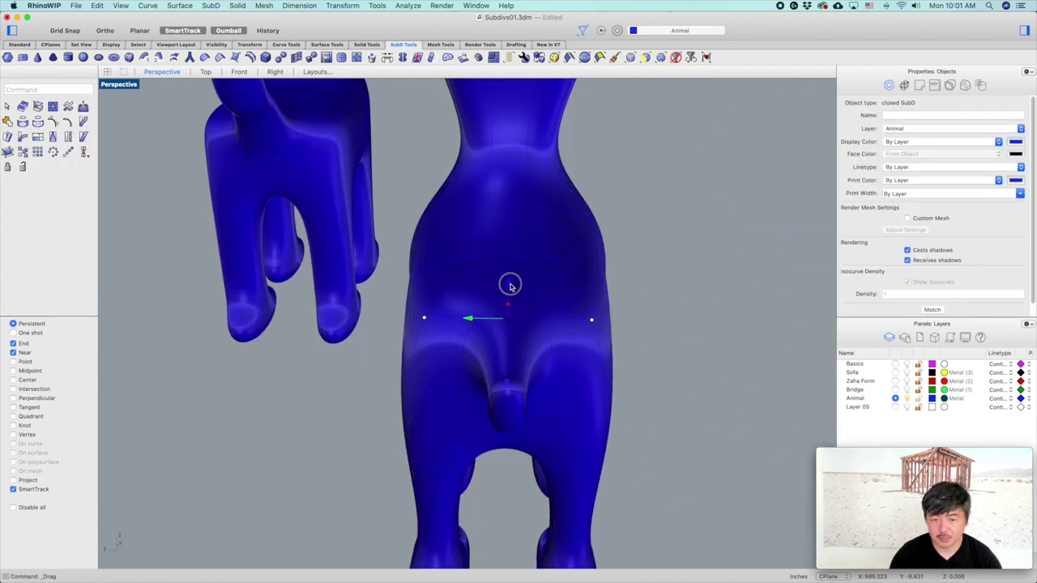
right_drag(510, 288, 548, 293)
Raise the edge loop across the dog's back
click(636, 58)
click(576, 318)
click(543, 293)
click(544, 294)
drag(553, 256, 554, 215)
click(603, 198)
Turn off the sub-object selection filter and hide the neighbouring dog model
scroll(645, 277, down, 10)
right_drag(734, 333, 441, 254)
click(675, 58)
click(665, 336)
key(super+h)
Delete the inner eye face on both sides of the head
scroll(440, 255, up, 15)
click(551, 201)
click(645, 58)
click(438, 346)
key(Delete)
right_drag(597, 338, 769, 333)
click(464, 274)
key(Delete)
Select the matching parts of both ears and shift them together to adjust the ears' bend
scroll(557, 275, down, 8)
right_drag(647, 277, 567, 252)
click(643, 149)
shift+click(457, 148)
drag(531, 150, 448, 150)
click(715, 258)
Examine the finished dog's overall shape from the side, front and rear
scroll(715, 257, down, 8)
right_drag(715, 258, 722, 353)
scroll(616, 304, up, 5)
right_drag(572, 340, 645, 373)
scroll(509, 356, right, 5)
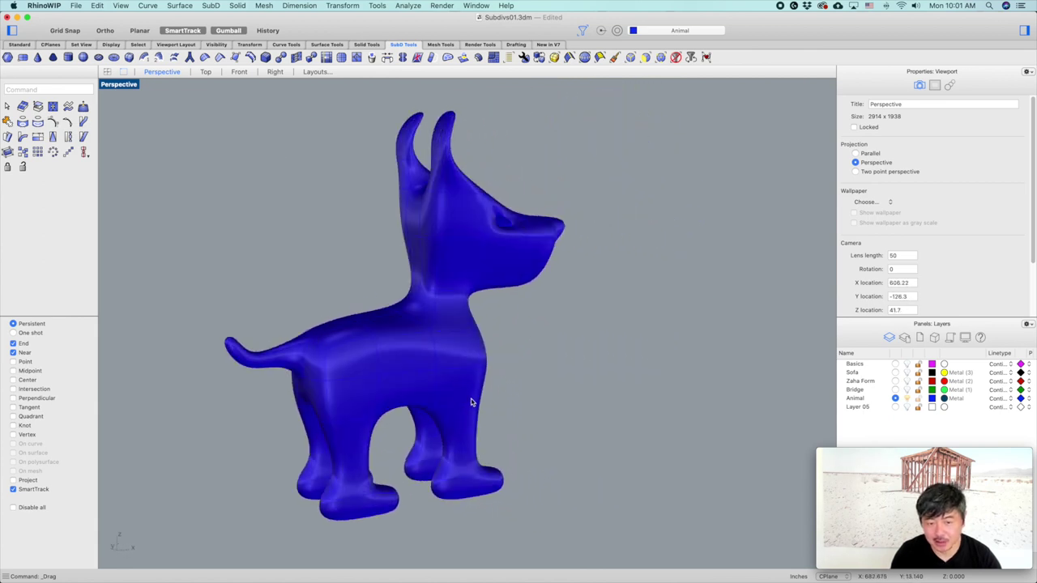
scroll(504, 400, up, 5)
scroll(489, 397, down, 4)
mouse_move(603, 414)
right_down()
mouse_move(651, 399)
mouse_move(621, 407)
right_up()
scroll(621, 406, down, 4)
right_drag(725, 393, 667, 383)
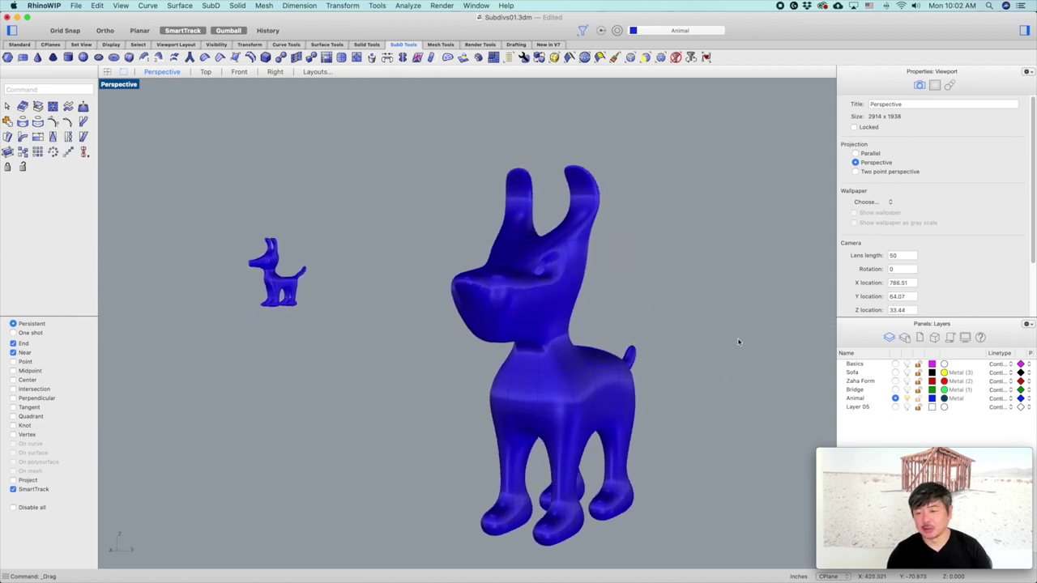
scroll(738, 343, up, 3)
Turn on the Sofa, Zaha Form and Bridge layers to show all exercise models
click(907, 373)
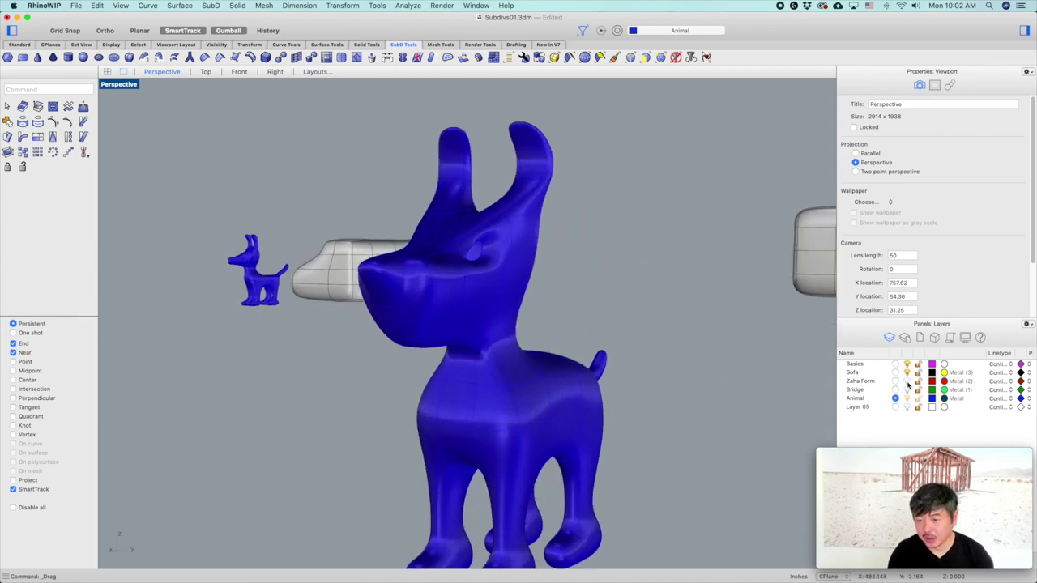
click(906, 381)
click(906, 390)
scroll(652, 281, down, 10)
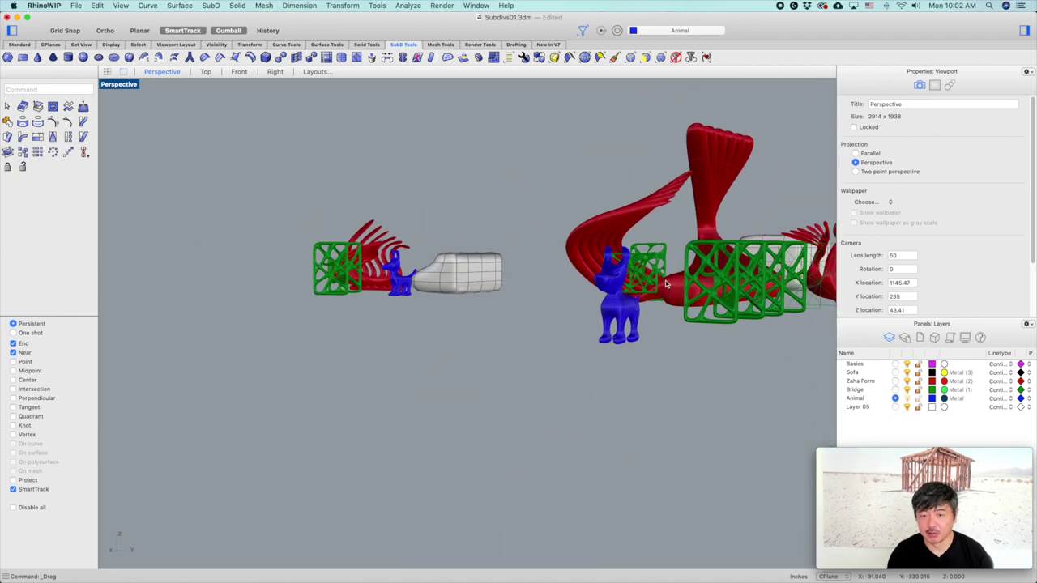
Select the finished ribbed form, bridge, sofa and dog together and zoom to the selection
right_drag(653, 281, 660, 318)
scroll(660, 317, down, 6)
scroll(671, 254, down, 4)
shift+right_drag(670, 205, 658, 277)
drag(610, 161, 760, 281)
text(a)
key(Return)
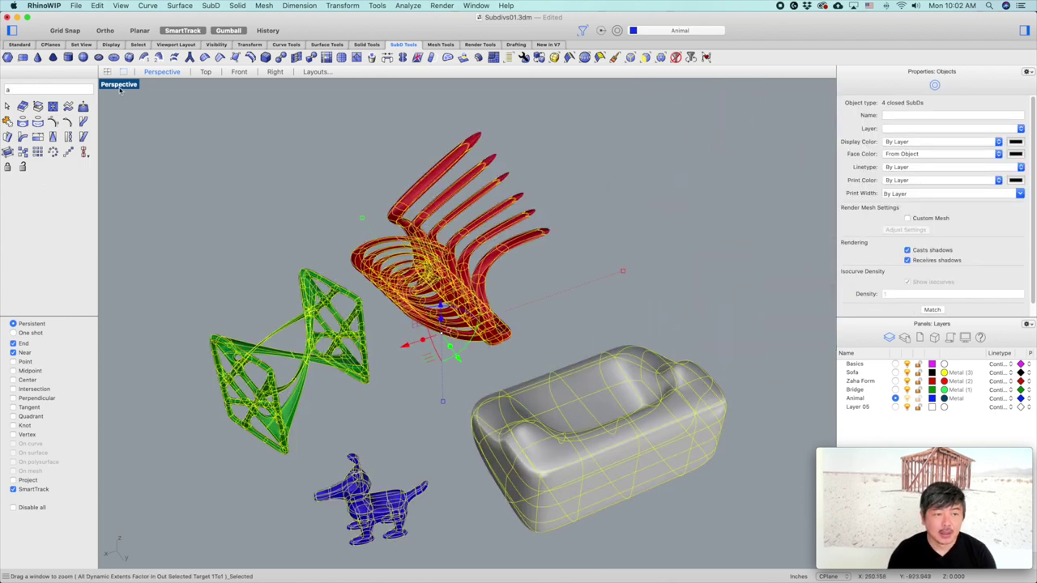
Switch the Perspective viewport to Rendered display, clear the selection and view the four models together
click(119, 87)
click(169, 327)
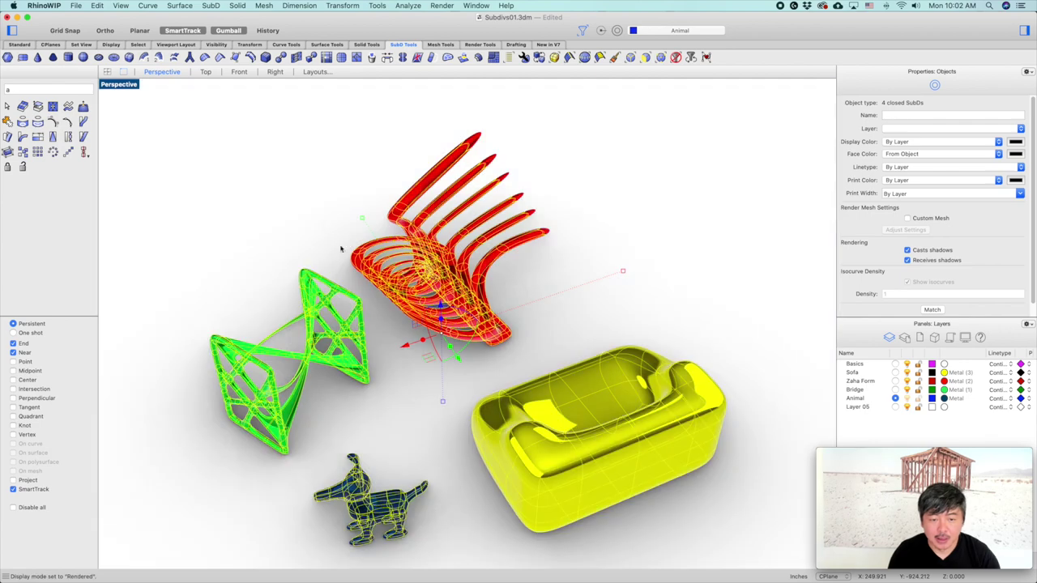
click(334, 239)
right_drag(592, 432, 682, 436)
scroll(651, 412, up, 5)
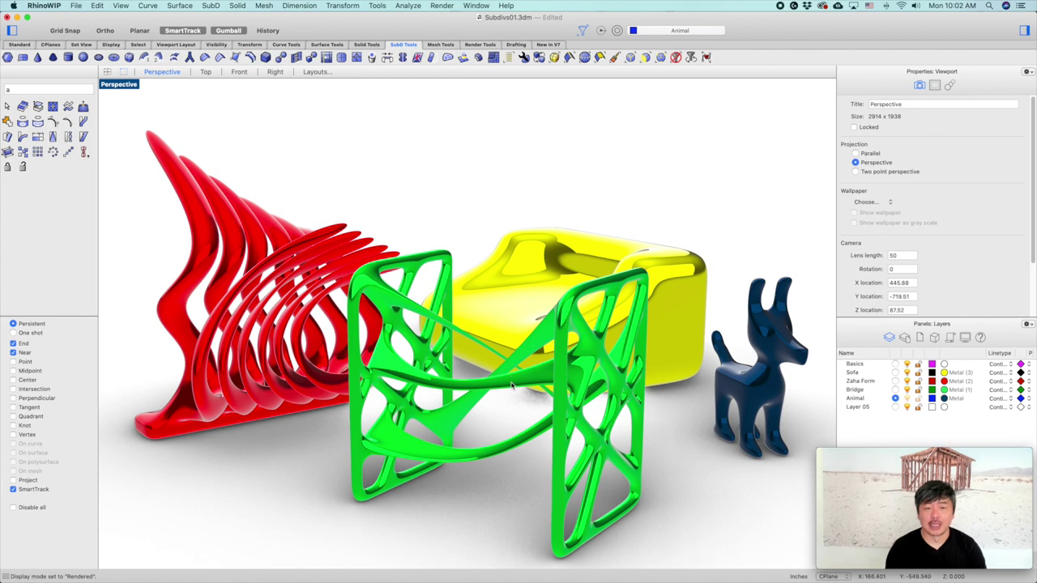
Examine the rendered sofa, ribbed form, bridge and dog together from the front, rear and sides
right_drag(491, 307, 454, 358)
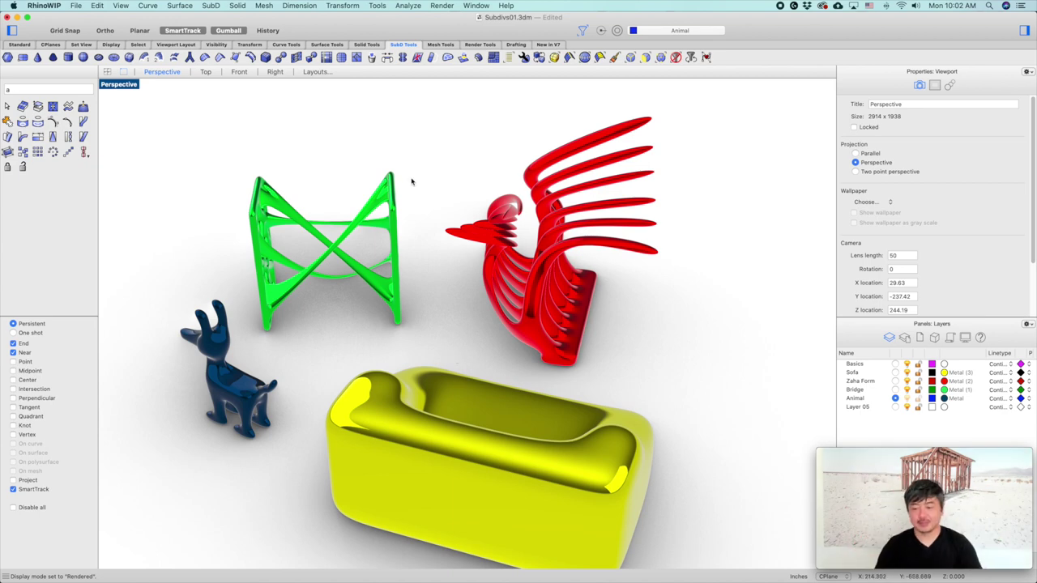
right_drag(479, 285, 489, 290)
right_drag(602, 282, 618, 283)
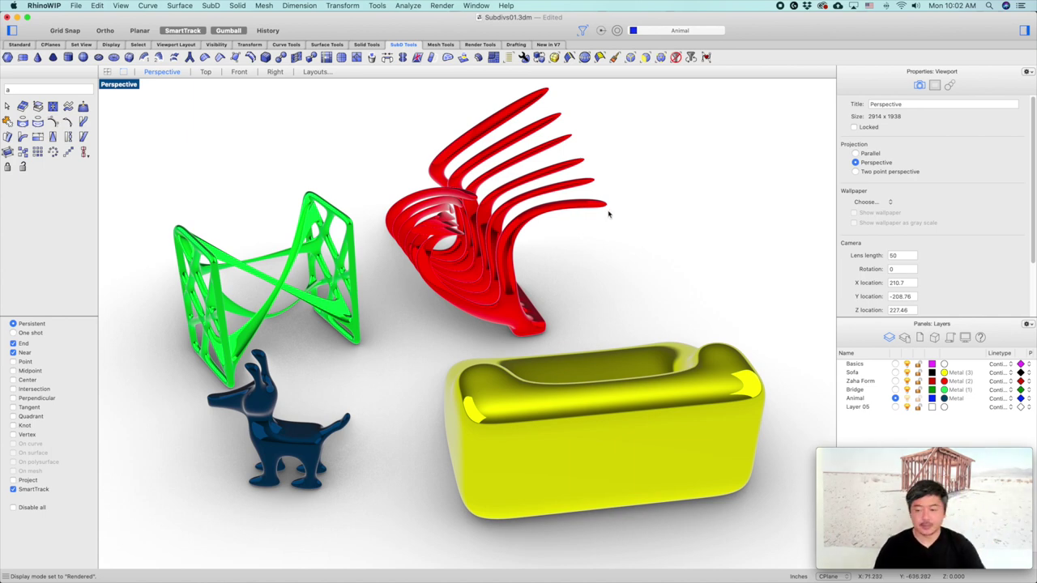
right_drag(658, 301, 666, 295)
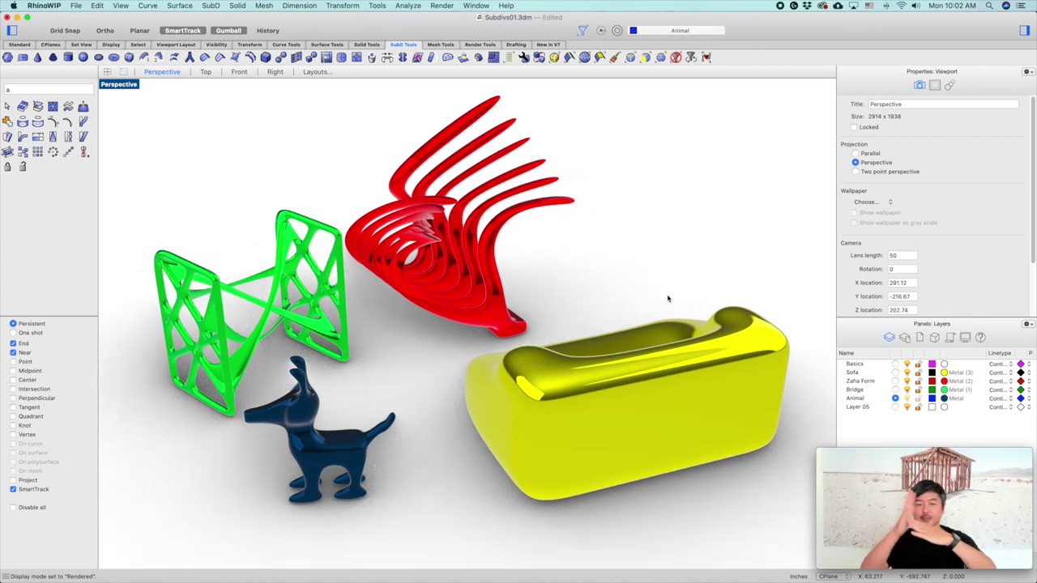
right_drag(602, 281, 622, 280)
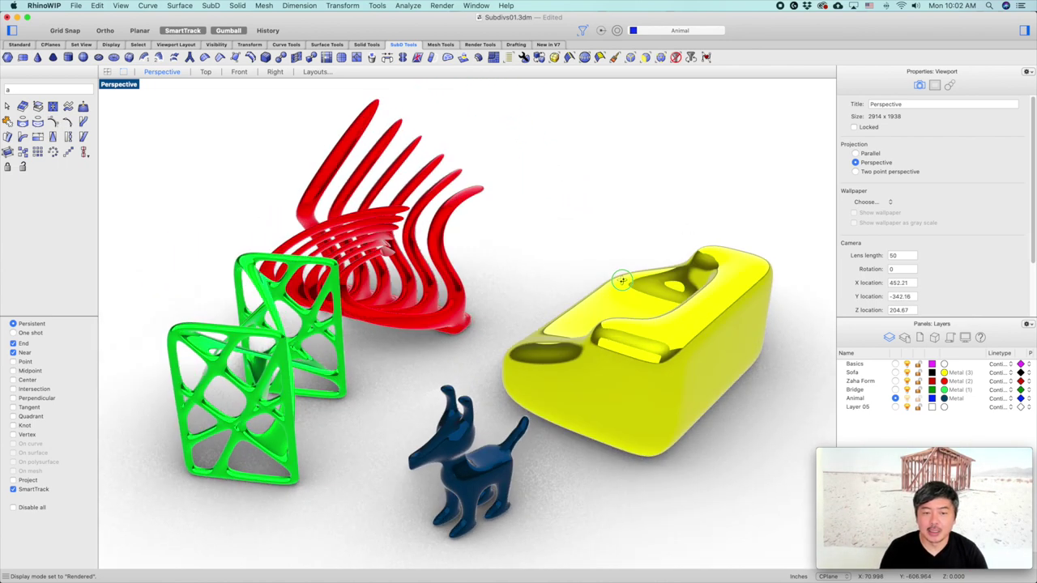
right_drag(521, 343, 651, 344)
right_drag(767, 354, 670, 355)
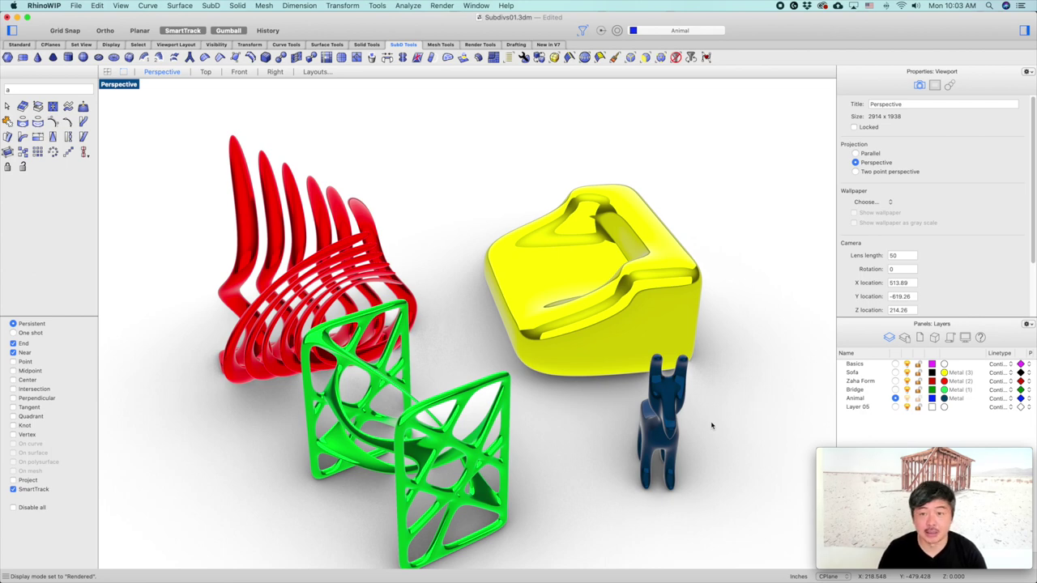
Switch all SubD models to flat display and back to smooth to compare their boxy and rounded forms
key(Tab)
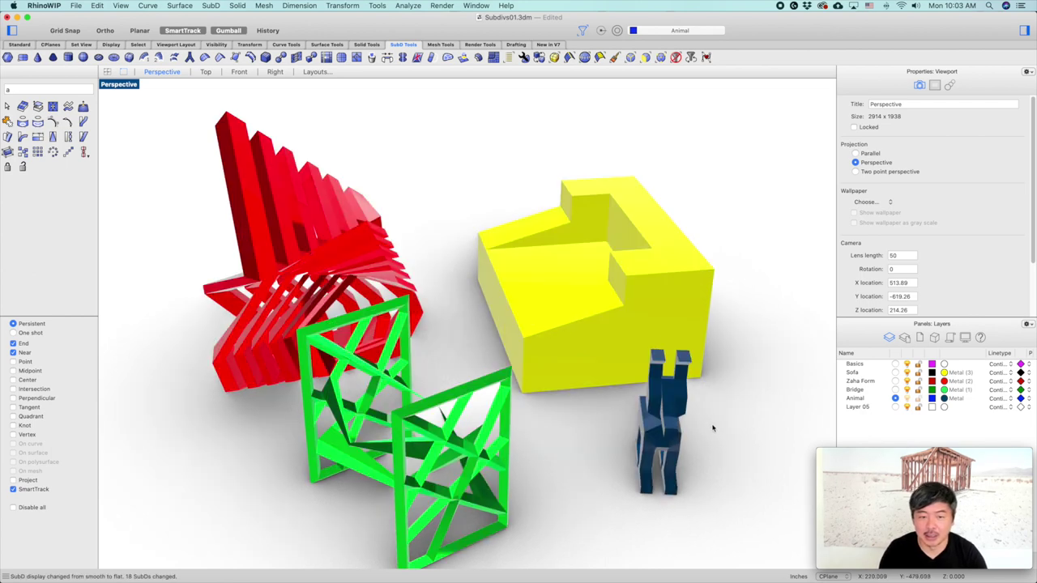
key(Tab)
right_drag(746, 423, 711, 416)
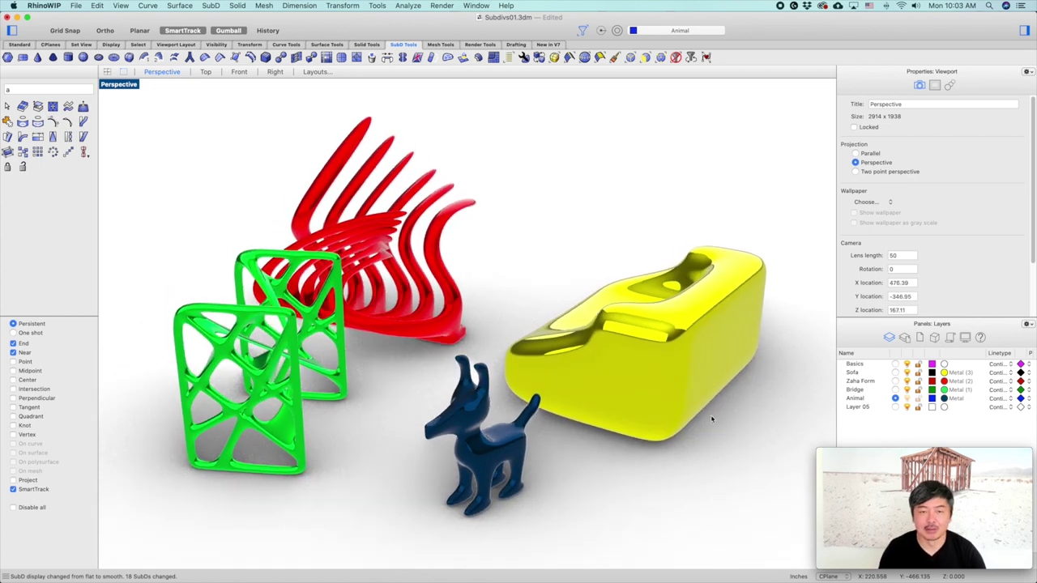